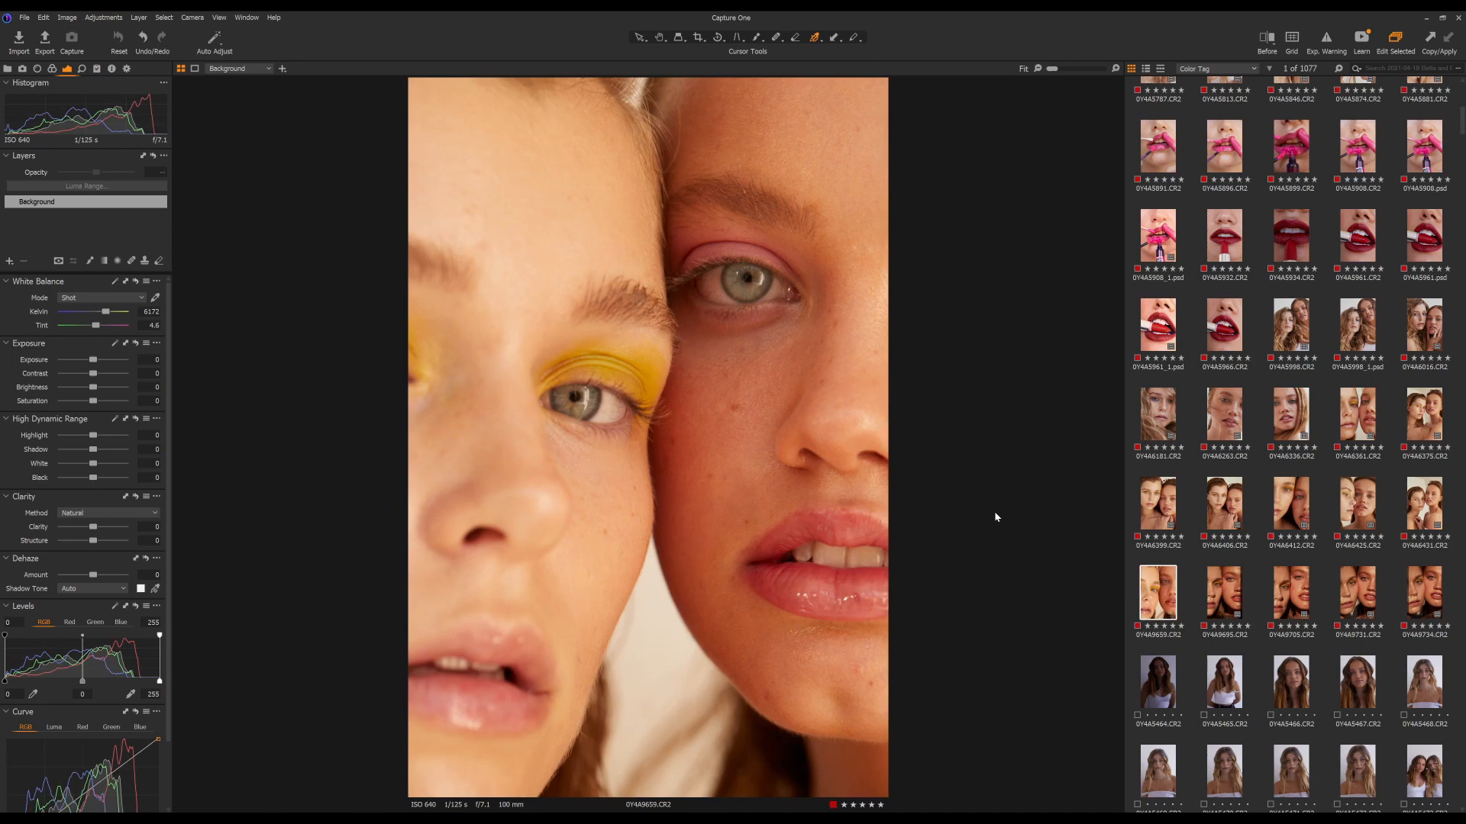
Step: Crop the portrait to about 14.3 by 21.4 in, trimming a strip from the photo's upper edge and both sides
left_click(697, 40)
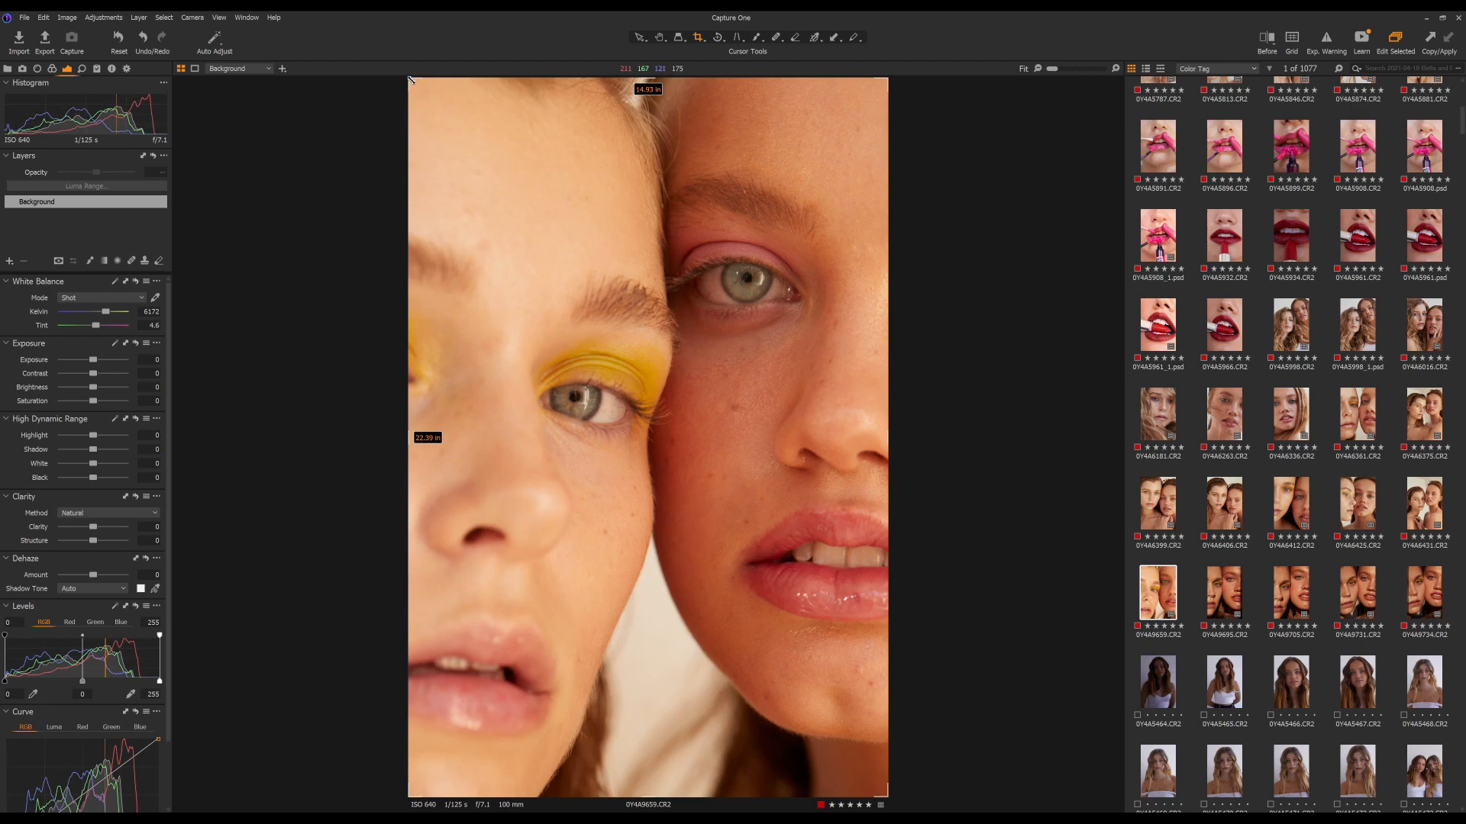
left_click_drag(410, 79, 429, 110)
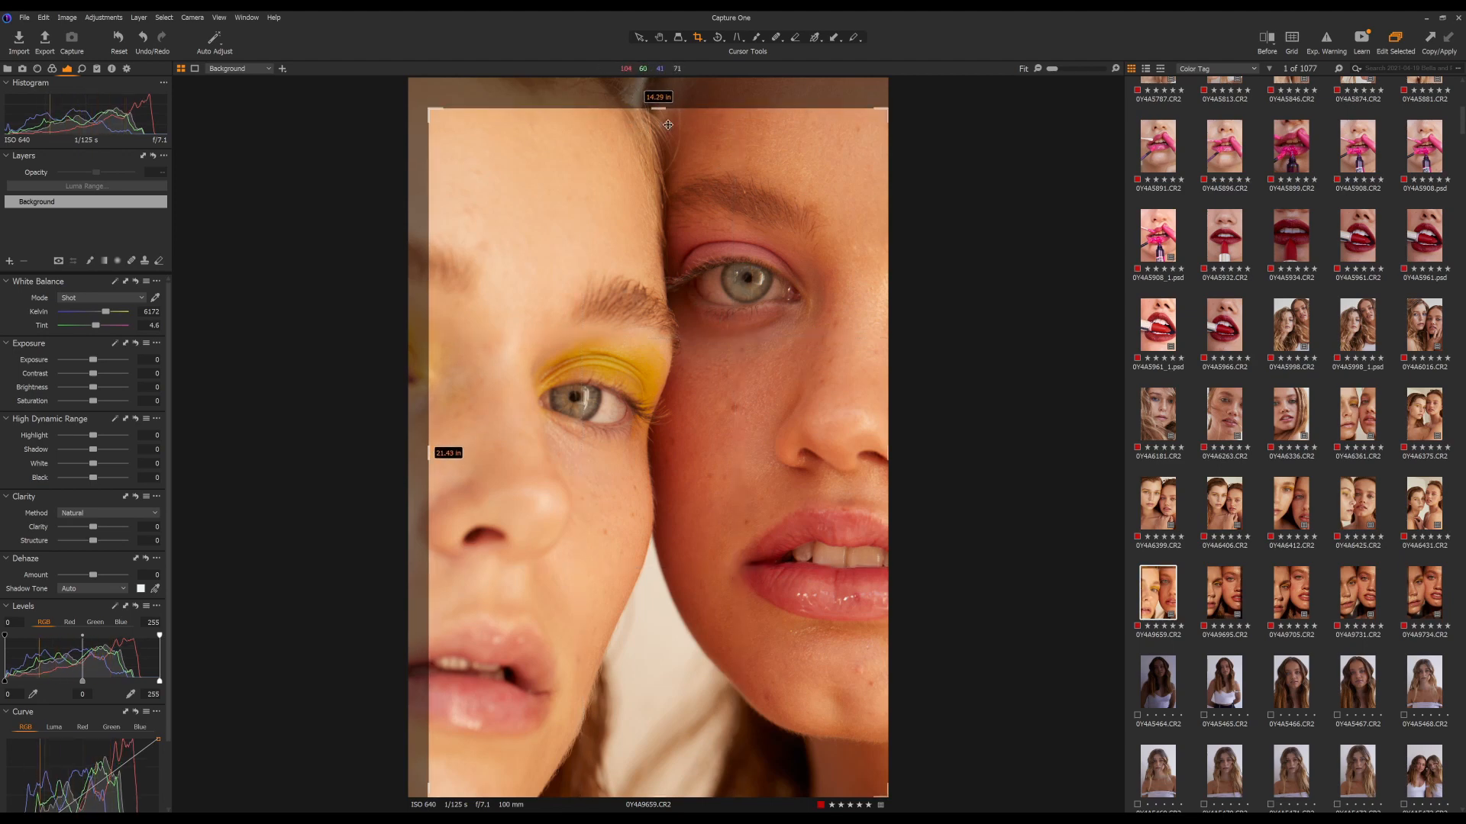
left_click_drag(684, 274, 679, 271)
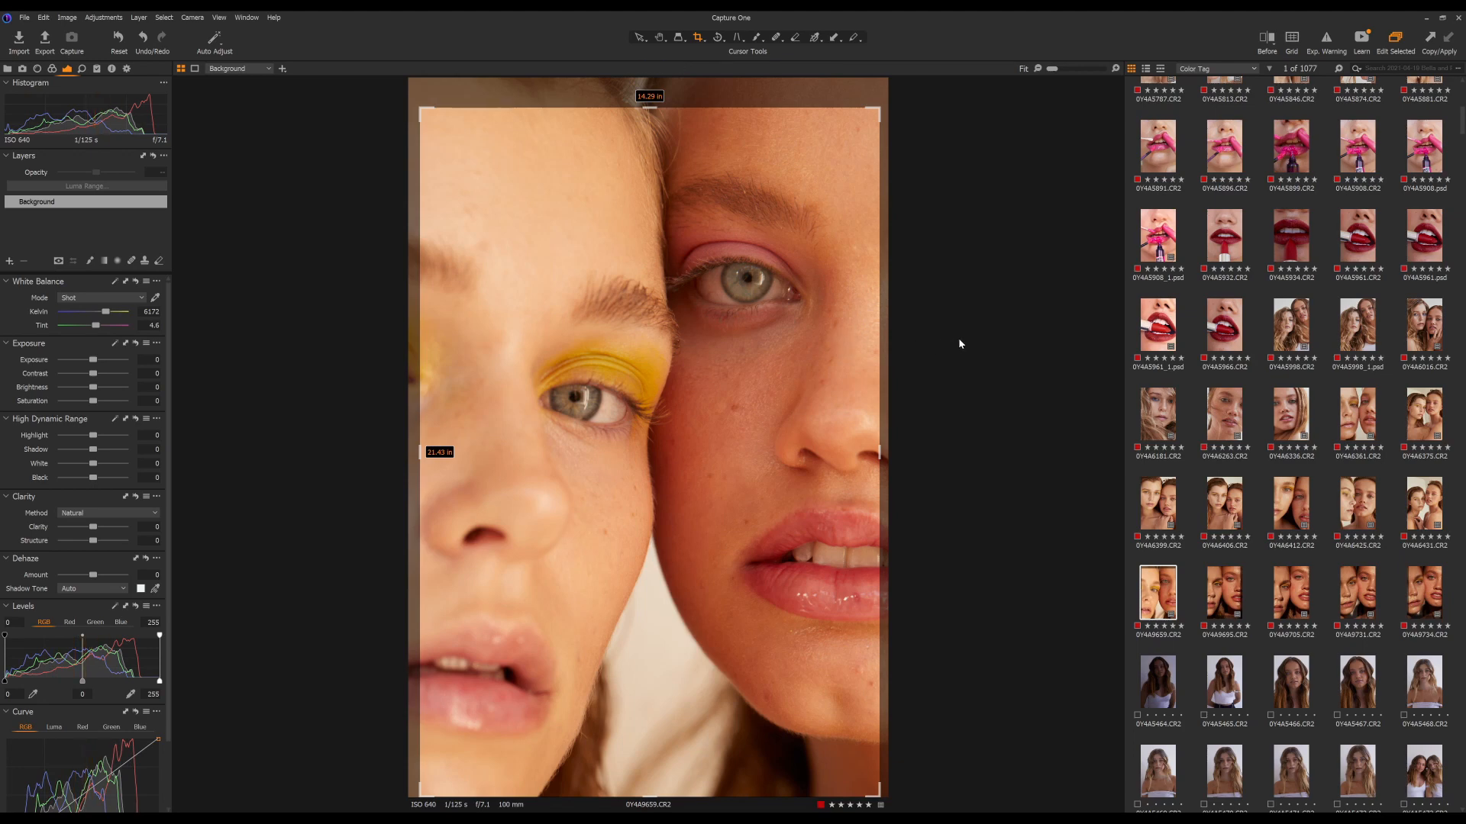
key("h")
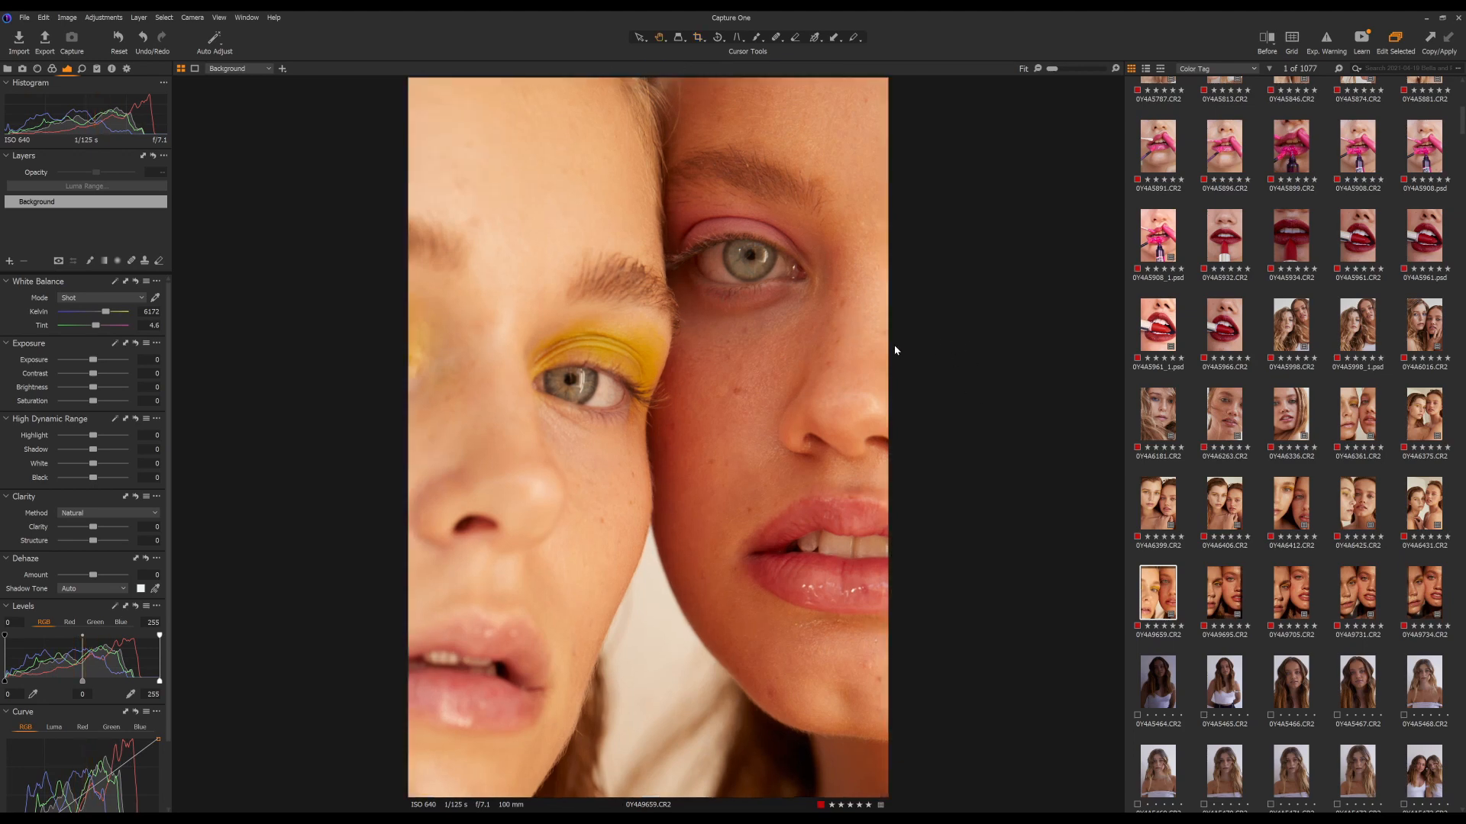
Step: Set the photo's Contrast to 2, Highlight to -25 and Clarity to 7, comparing the tones with the original
left_click(68, 70)
left_click_drag(94, 376, 96, 376)
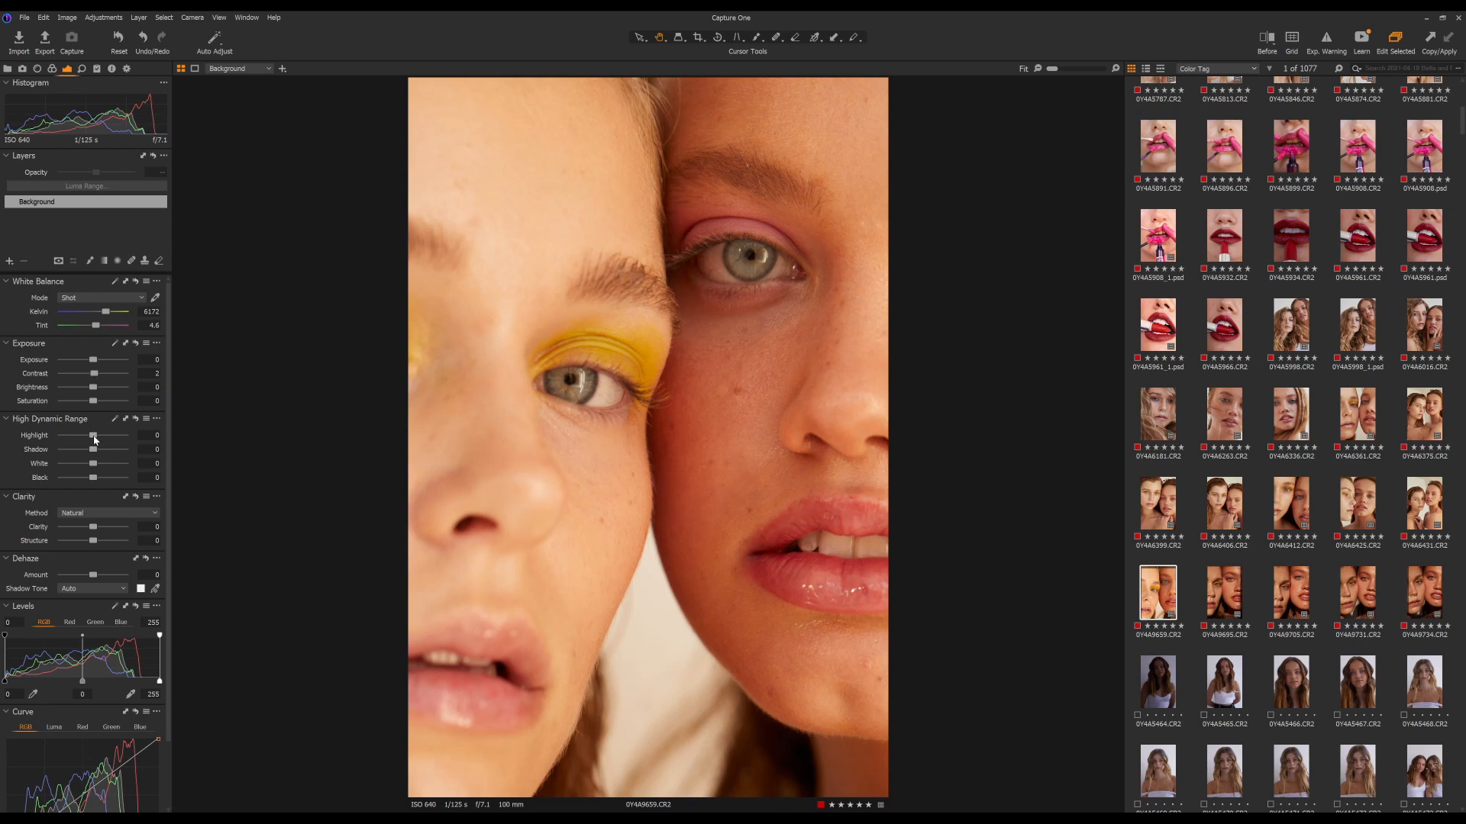
mouse_move(92, 435)
left_mouse_down()
mouse_move(73, 437)
mouse_move(88, 436)
left_mouse_up()
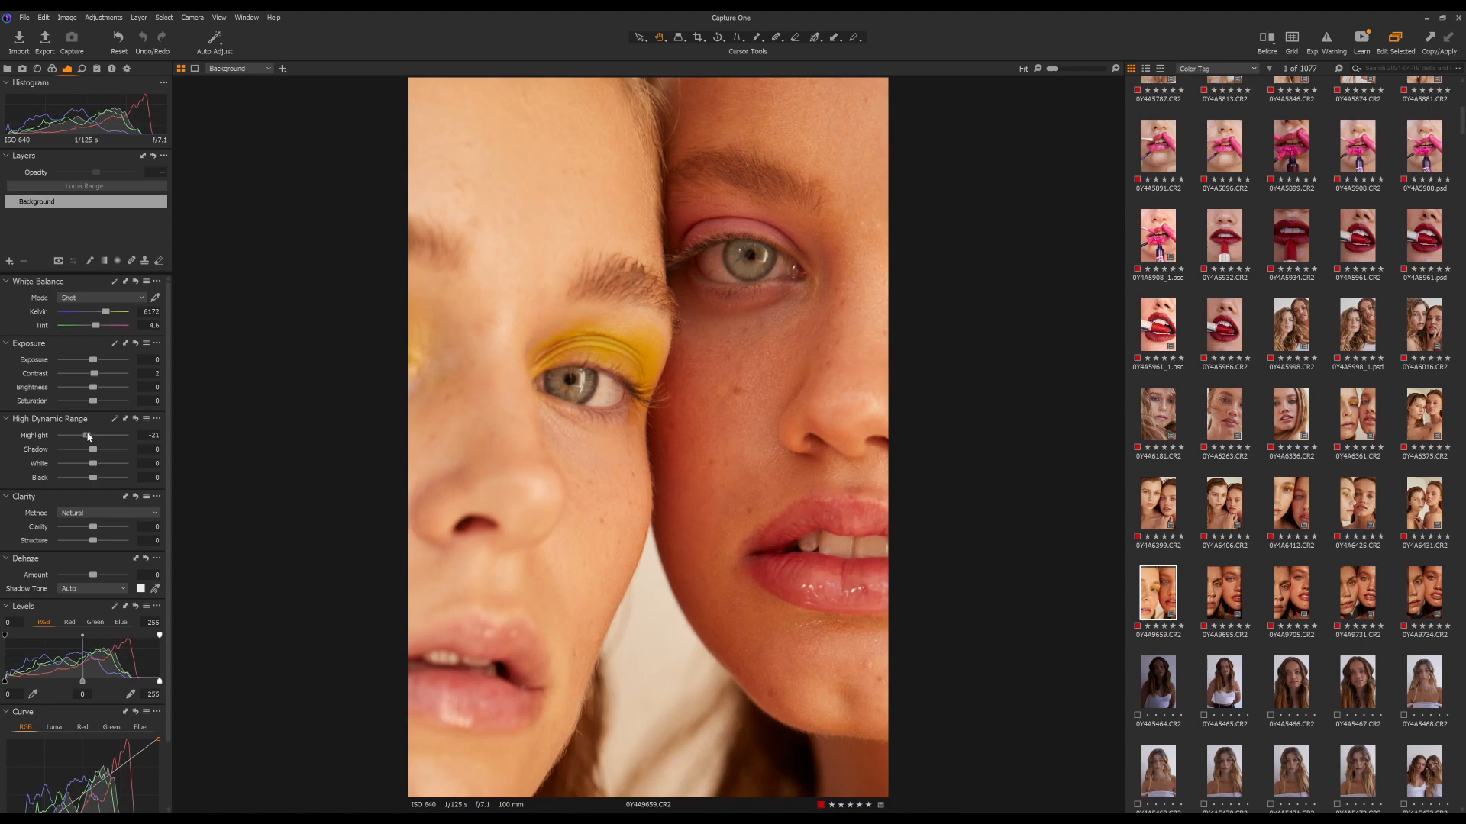
left_click_drag(89, 437, 89, 436)
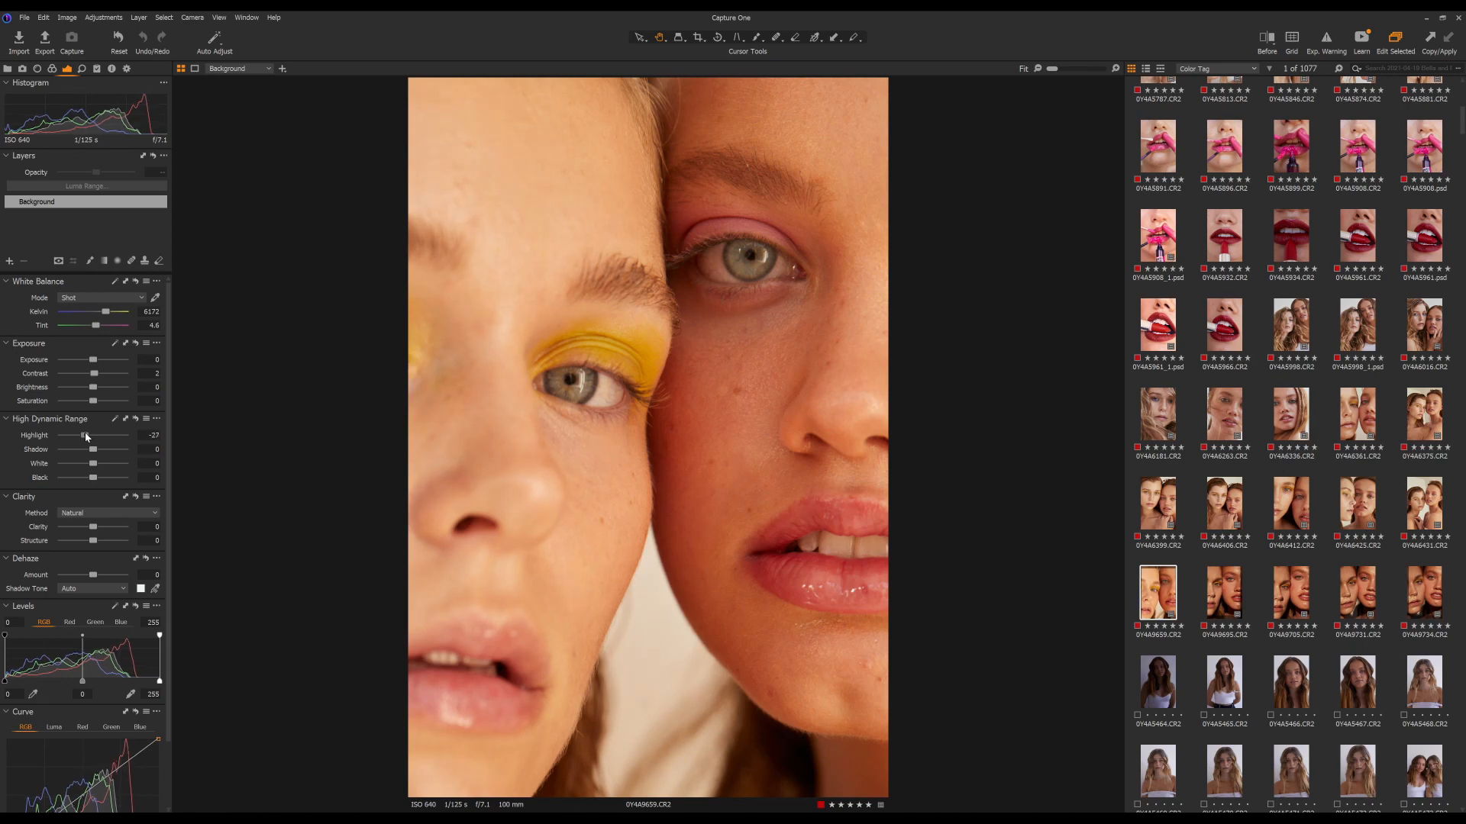
left_click_drag(89, 437, 86, 438)
left_click(1265, 38)
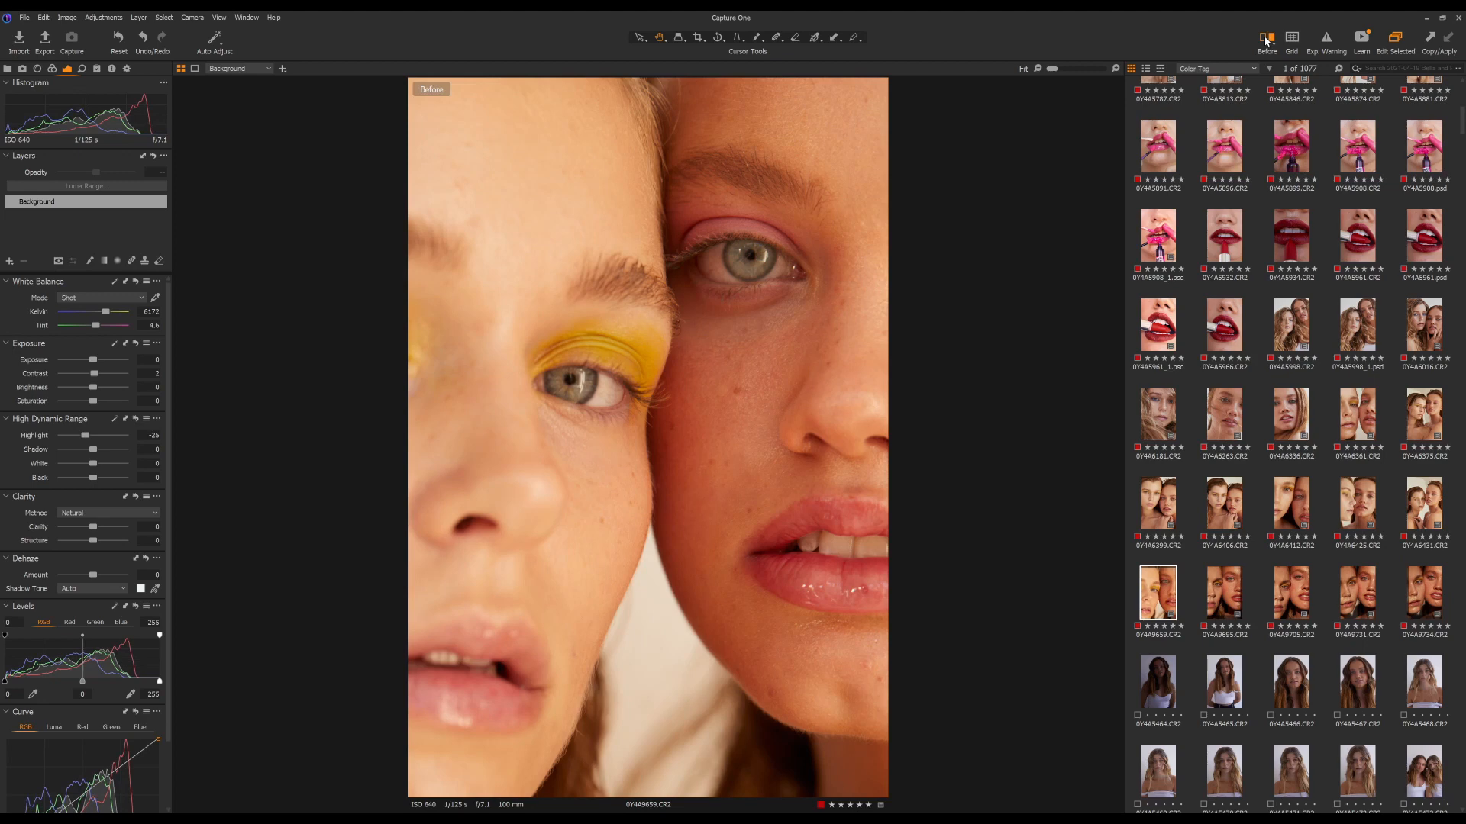
left_click(1265, 38)
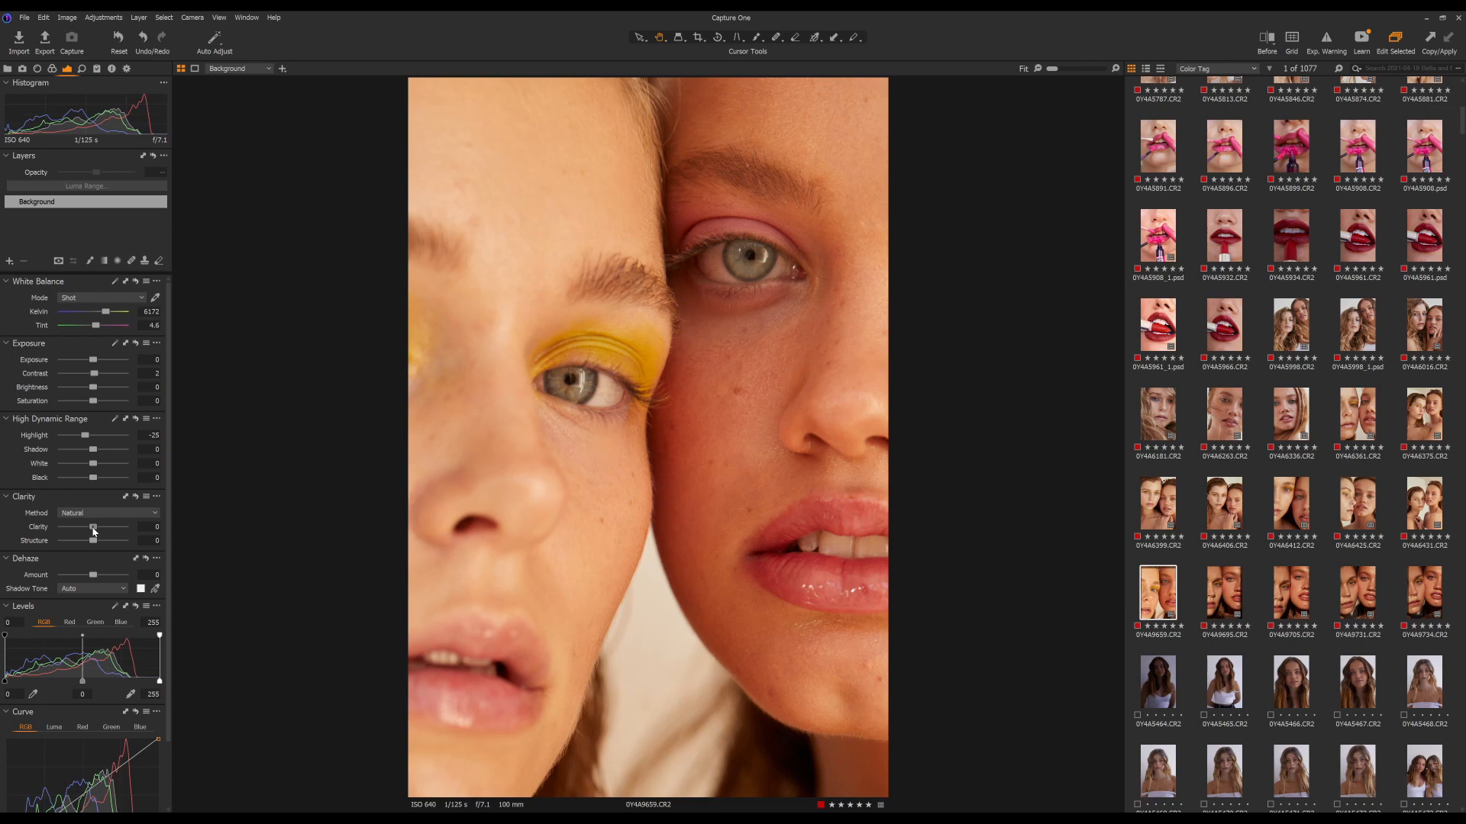
left_click_drag(93, 528, 95, 527)
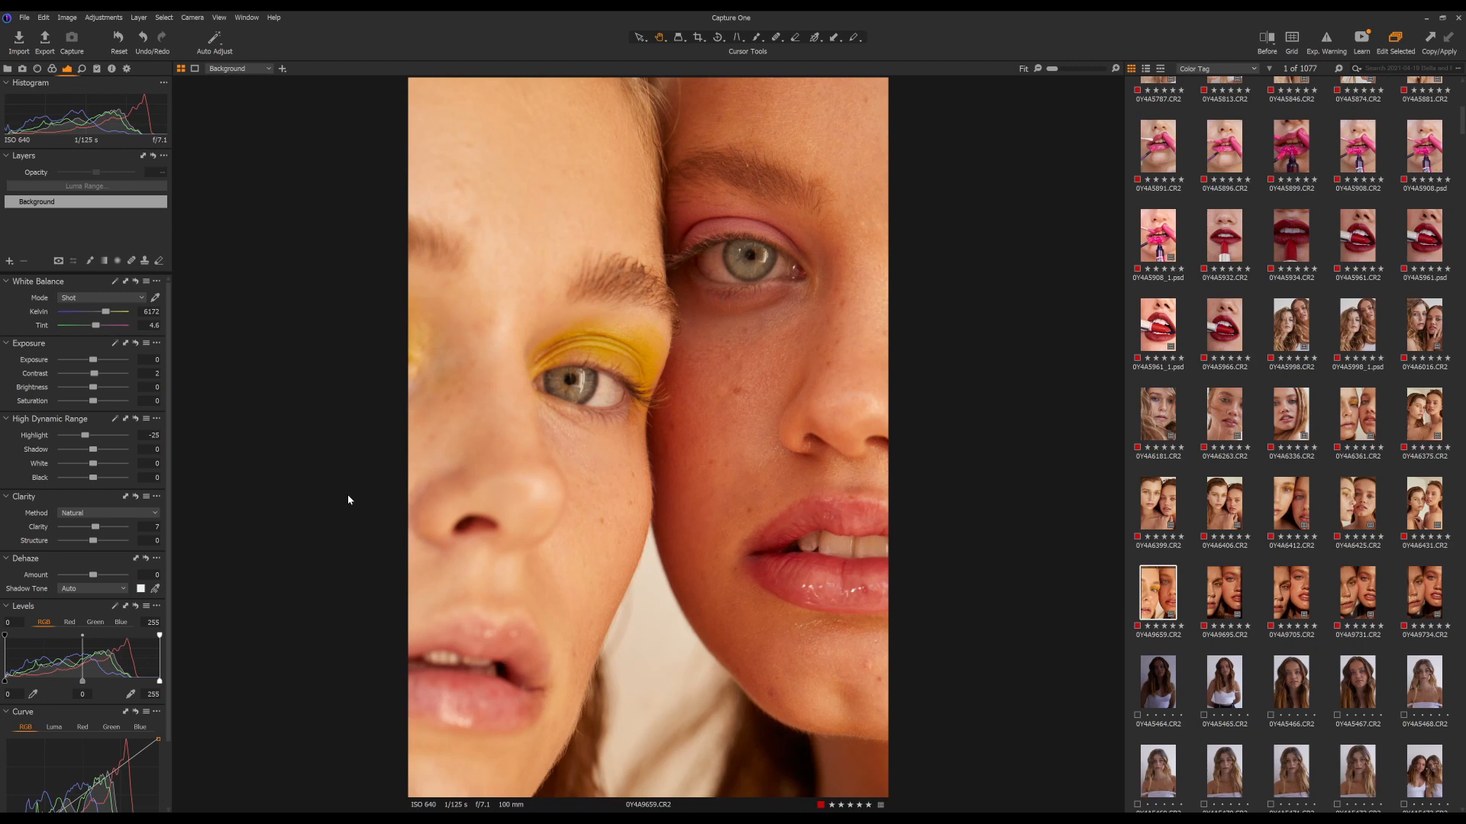
Step: Add a shadow point at input 64, output 59 and a highlight point at input 187, output 185 to the RGB curve
scroll(151, 581, "down", 2)
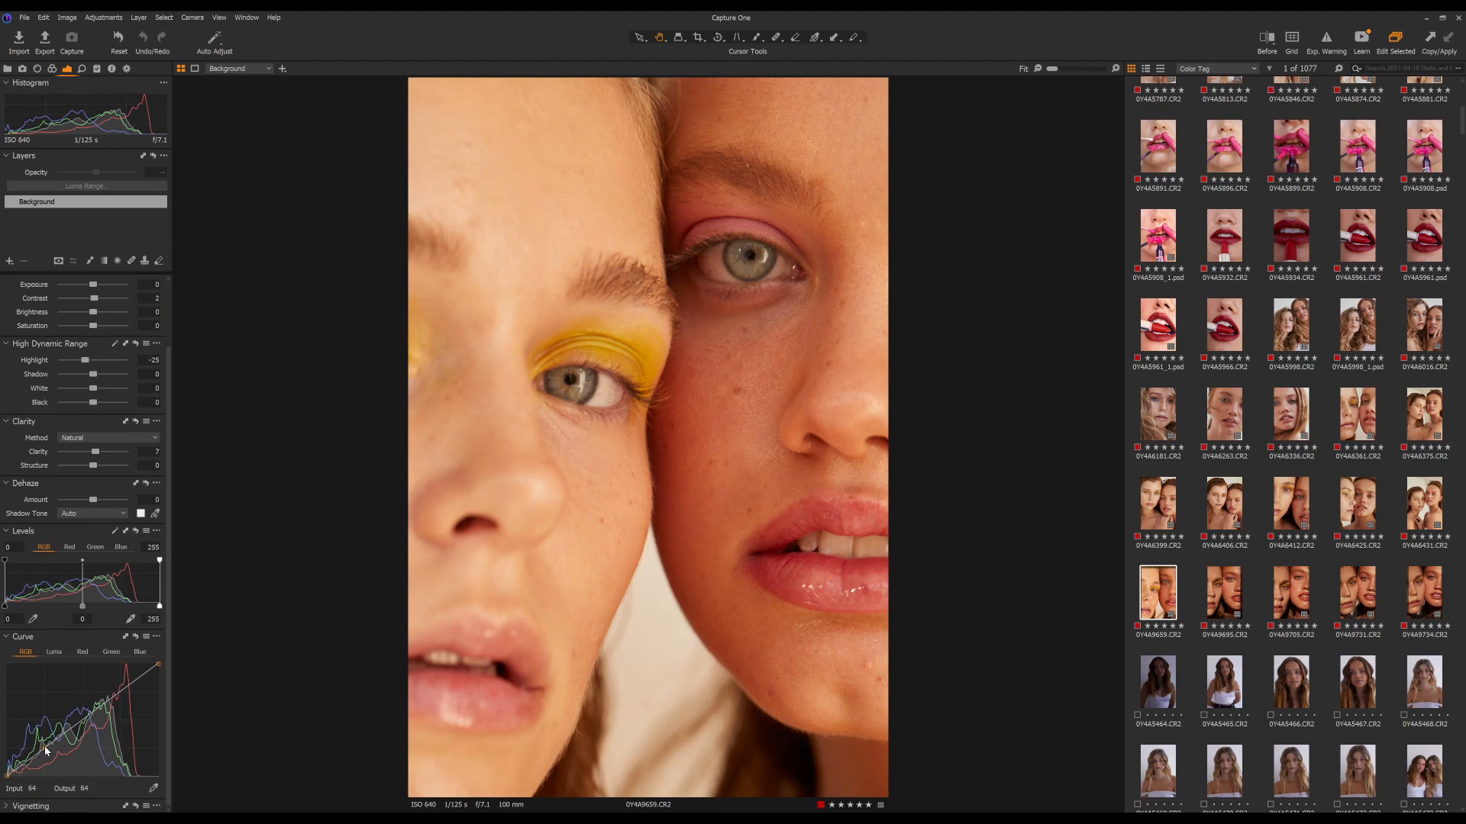
left_click_drag(45, 750, 45, 750)
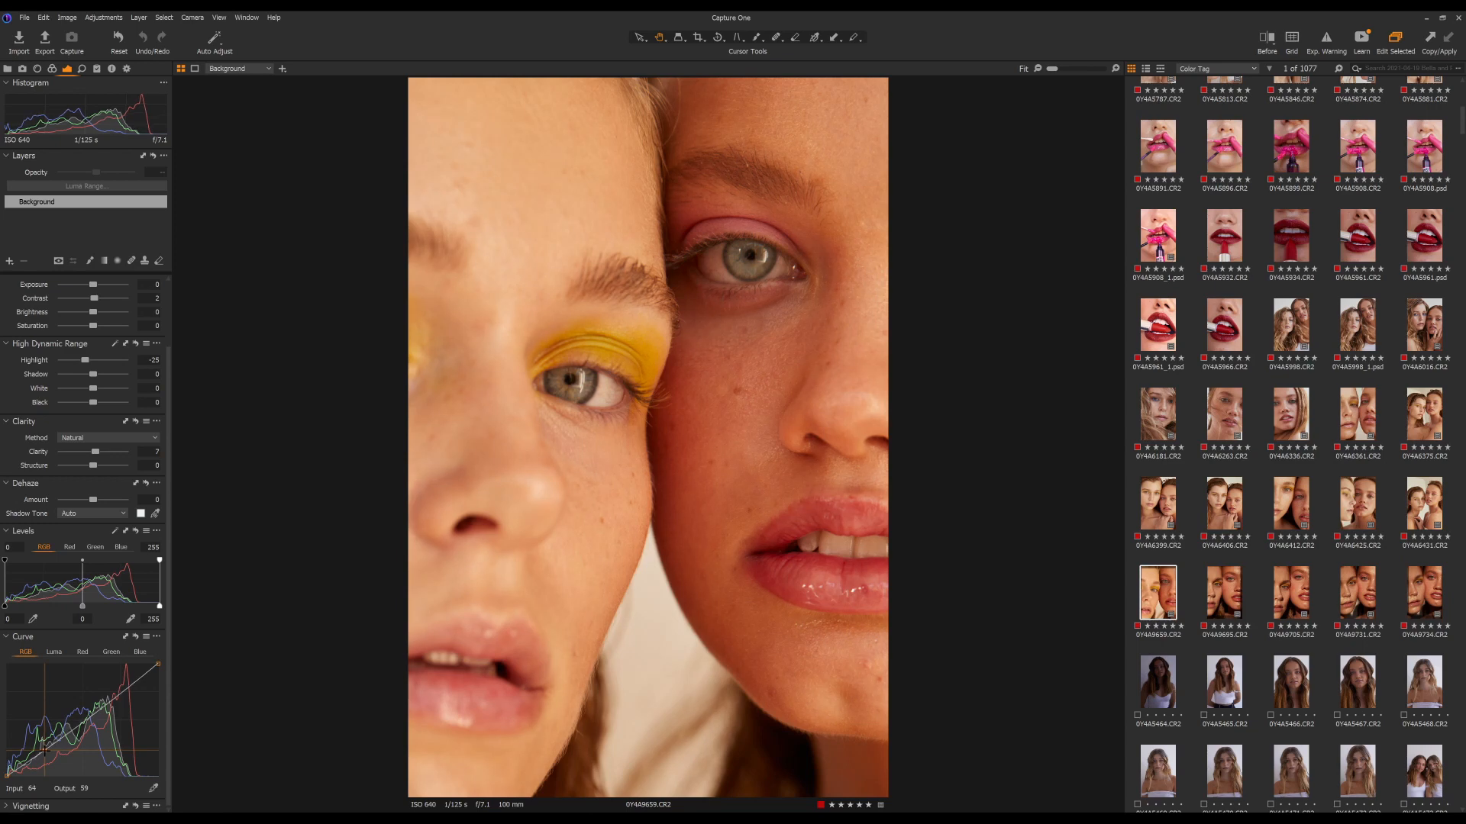
left_click(44, 750)
left_click(120, 691)
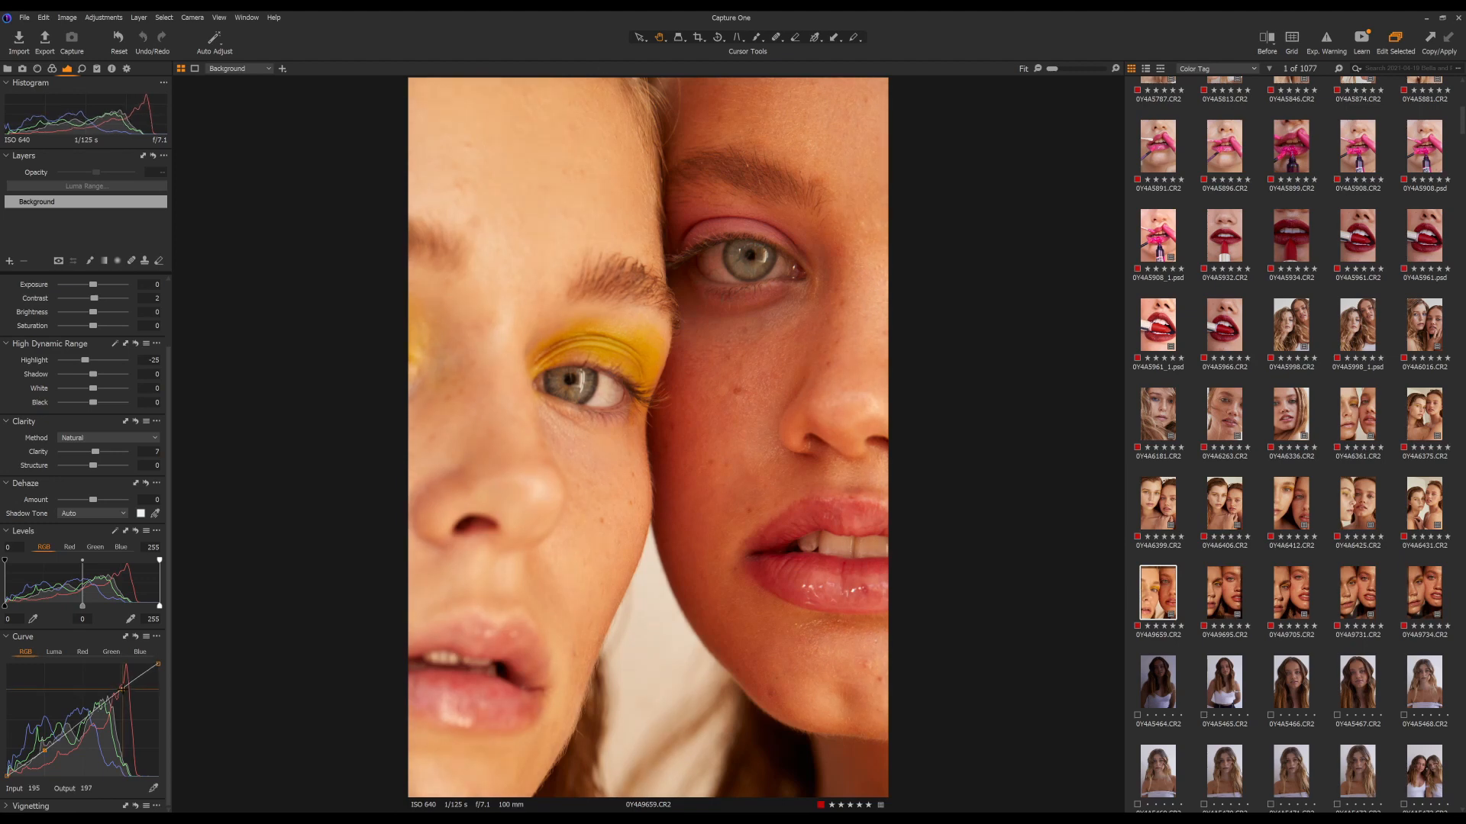
left_click_drag(120, 690, 116, 695)
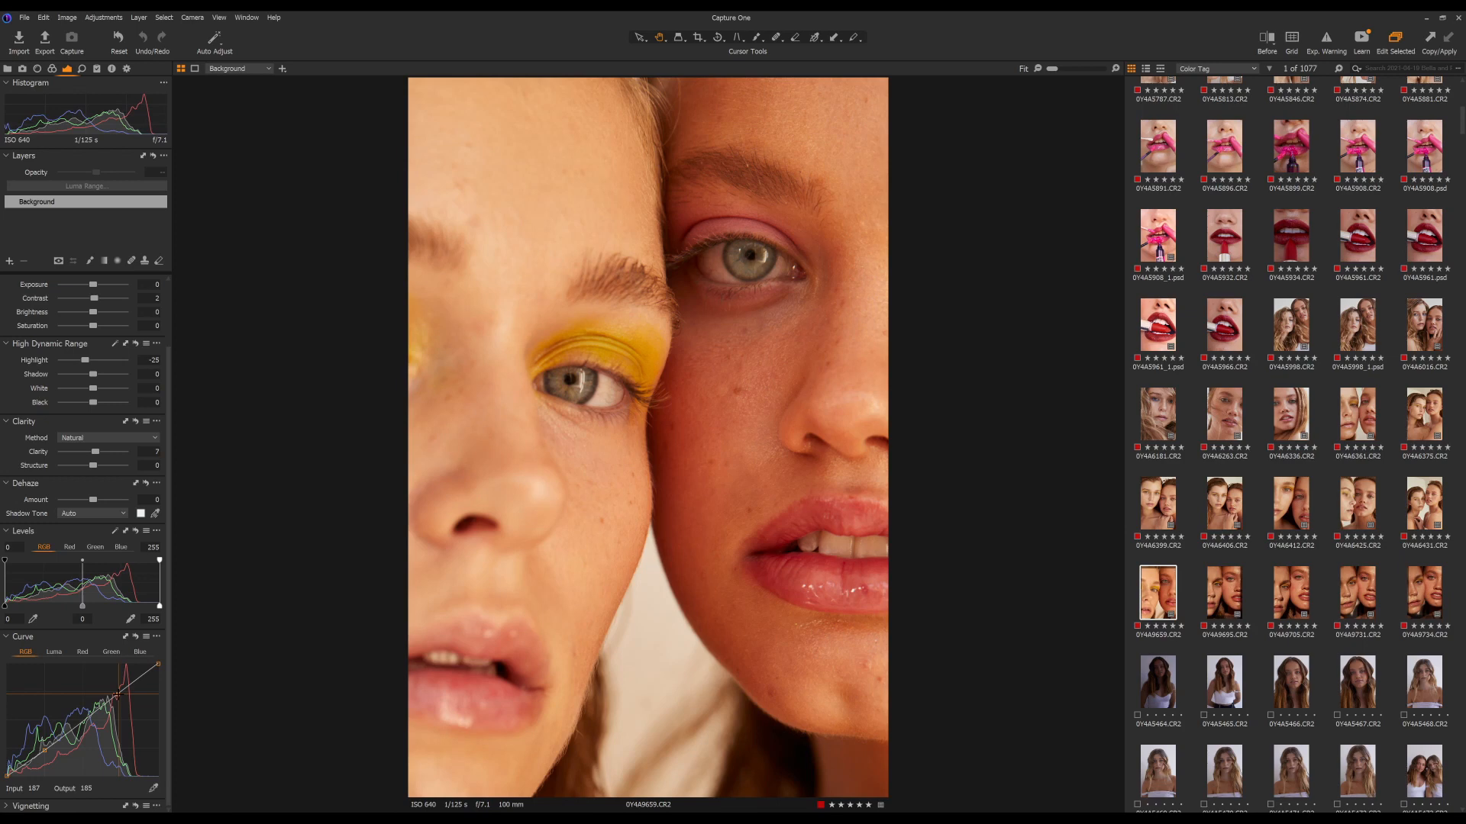
left_click_drag(116, 695, 116, 695)
Step: Lower the RGB curve's white endpoint to output 235, pull the highlight point further down and compare with the original
left_click_drag(158, 664, 171, 673)
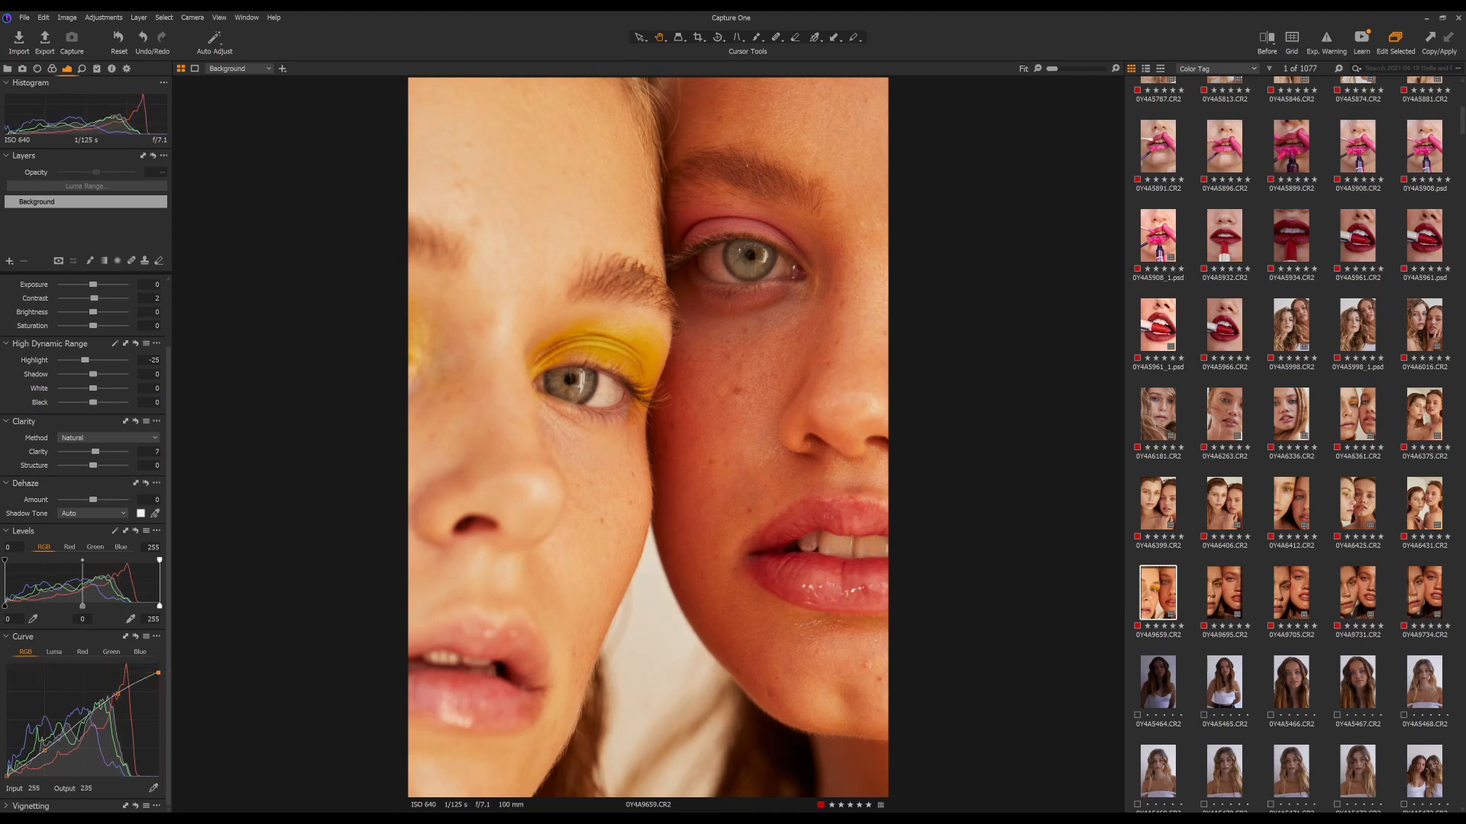
left_click_drag(117, 693, 113, 700)
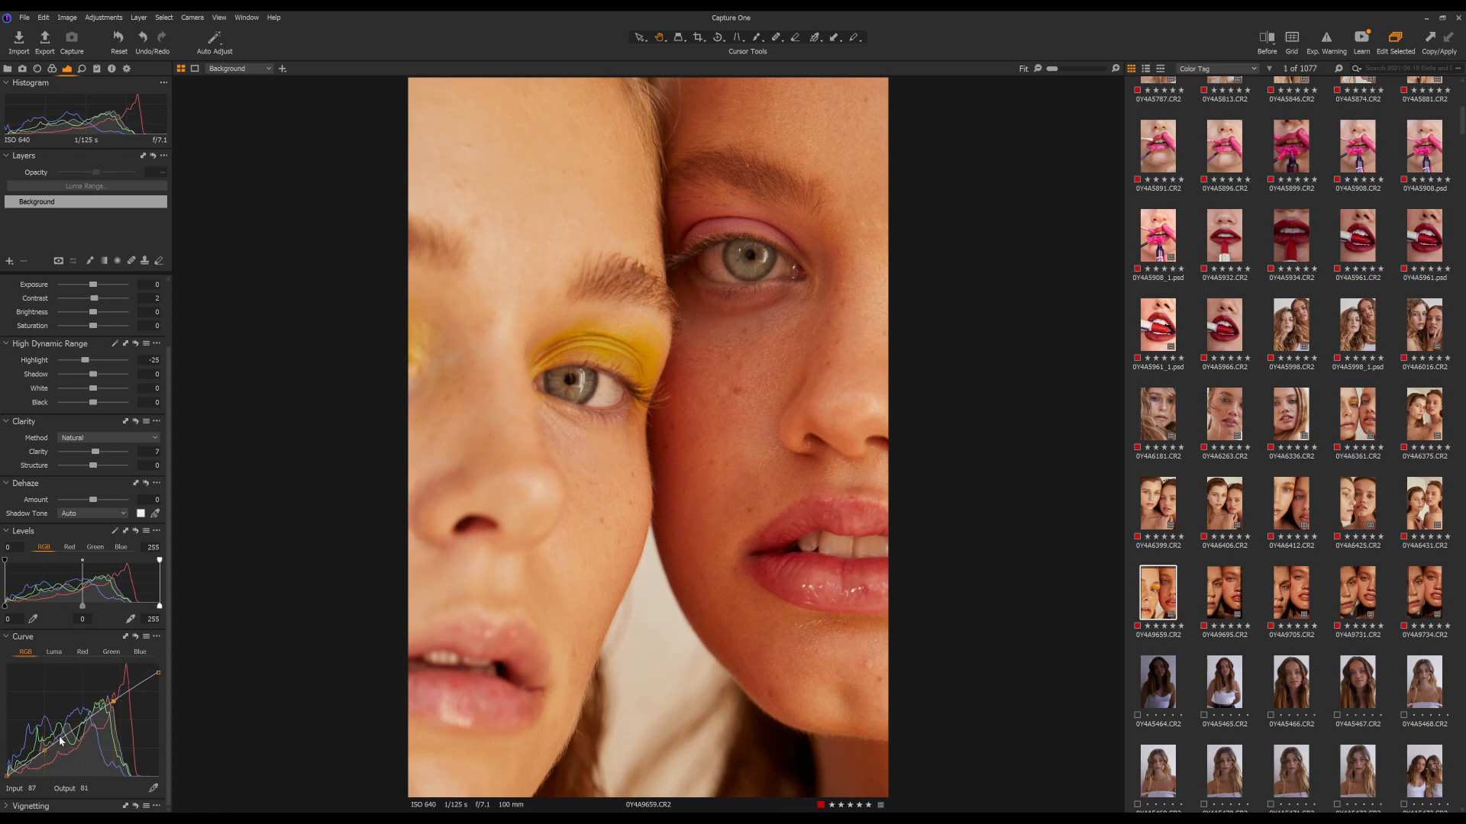
left_click(1266, 40)
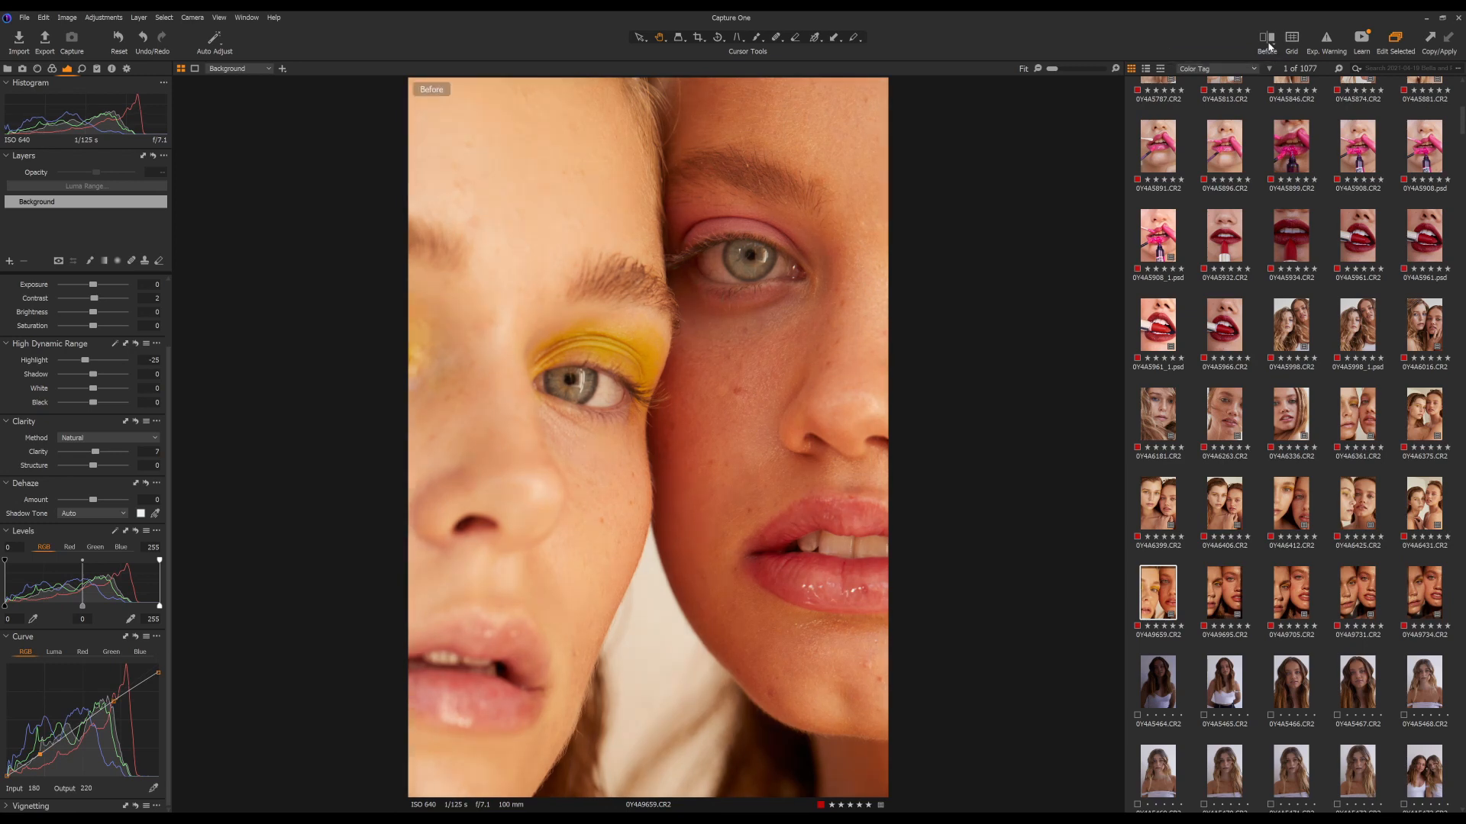
left_click(1268, 45)
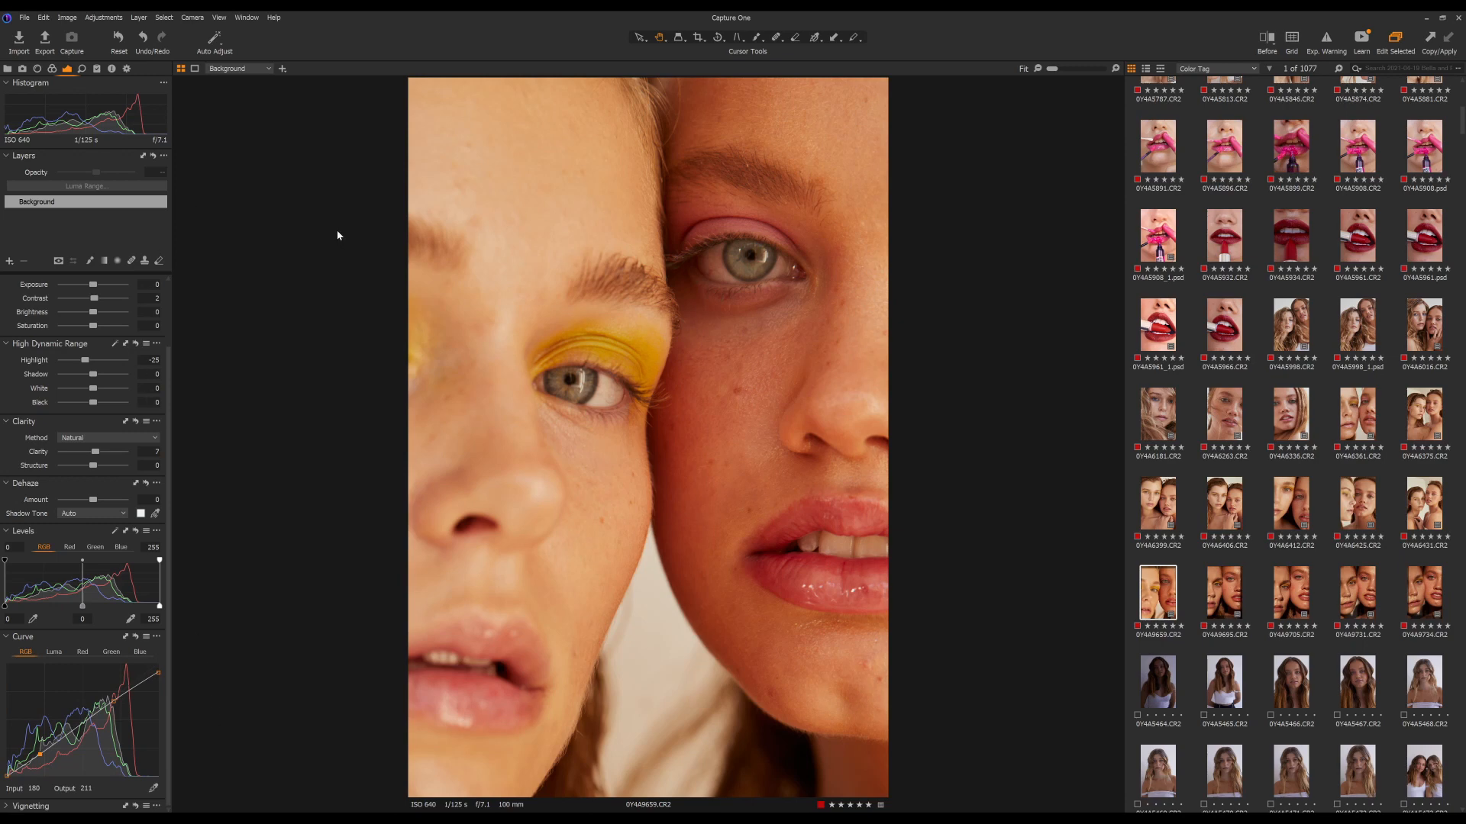
Step: Sample the reddish cheek of the face with pink eyeshadow as the Color Editor's skin tone
left_click(51, 70)
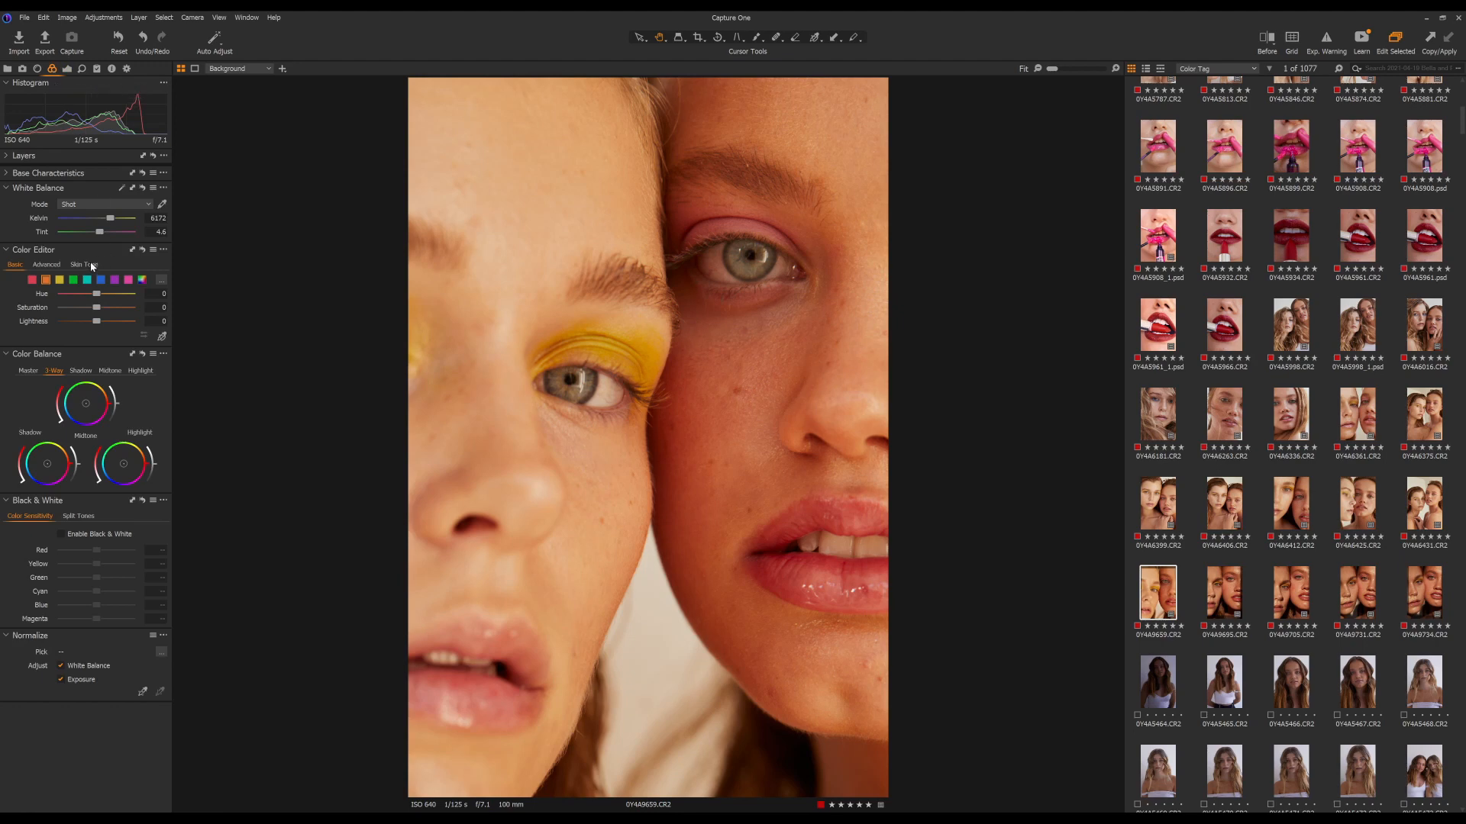
left_click(84, 264)
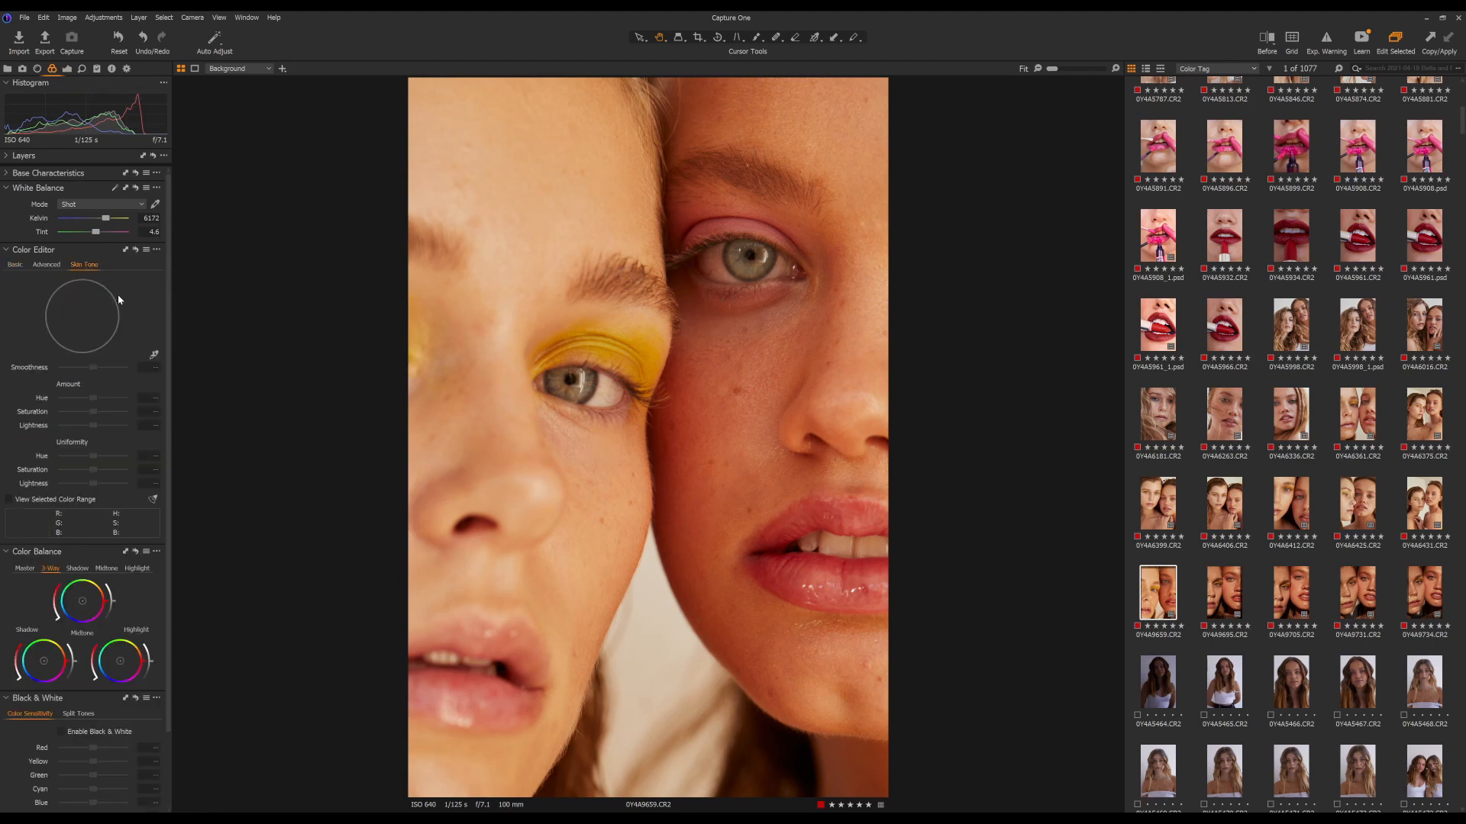
left_click(155, 352)
left_click(718, 412)
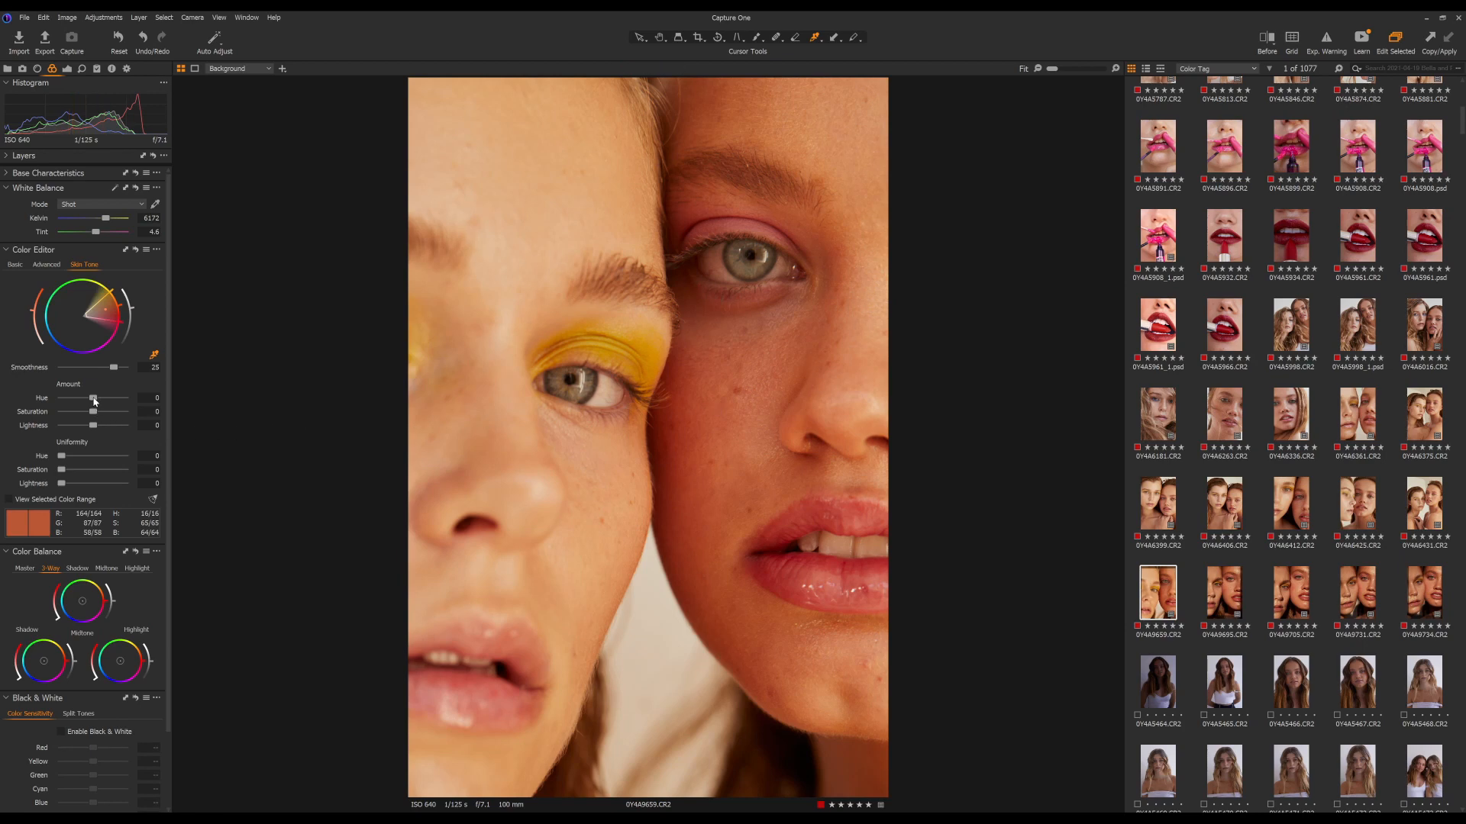
Step: Set the skin tone's Hue amount to -1.9 and Saturation amount to -12.4, and compare with the original photo
mouse_move(94, 401)
left_mouse_down()
mouse_move(78, 401)
mouse_move(116, 400)
mouse_move(86, 401)
left_mouse_up()
left_click_drag(87, 400, 82, 400)
left_click_drag(96, 414, 81, 415)
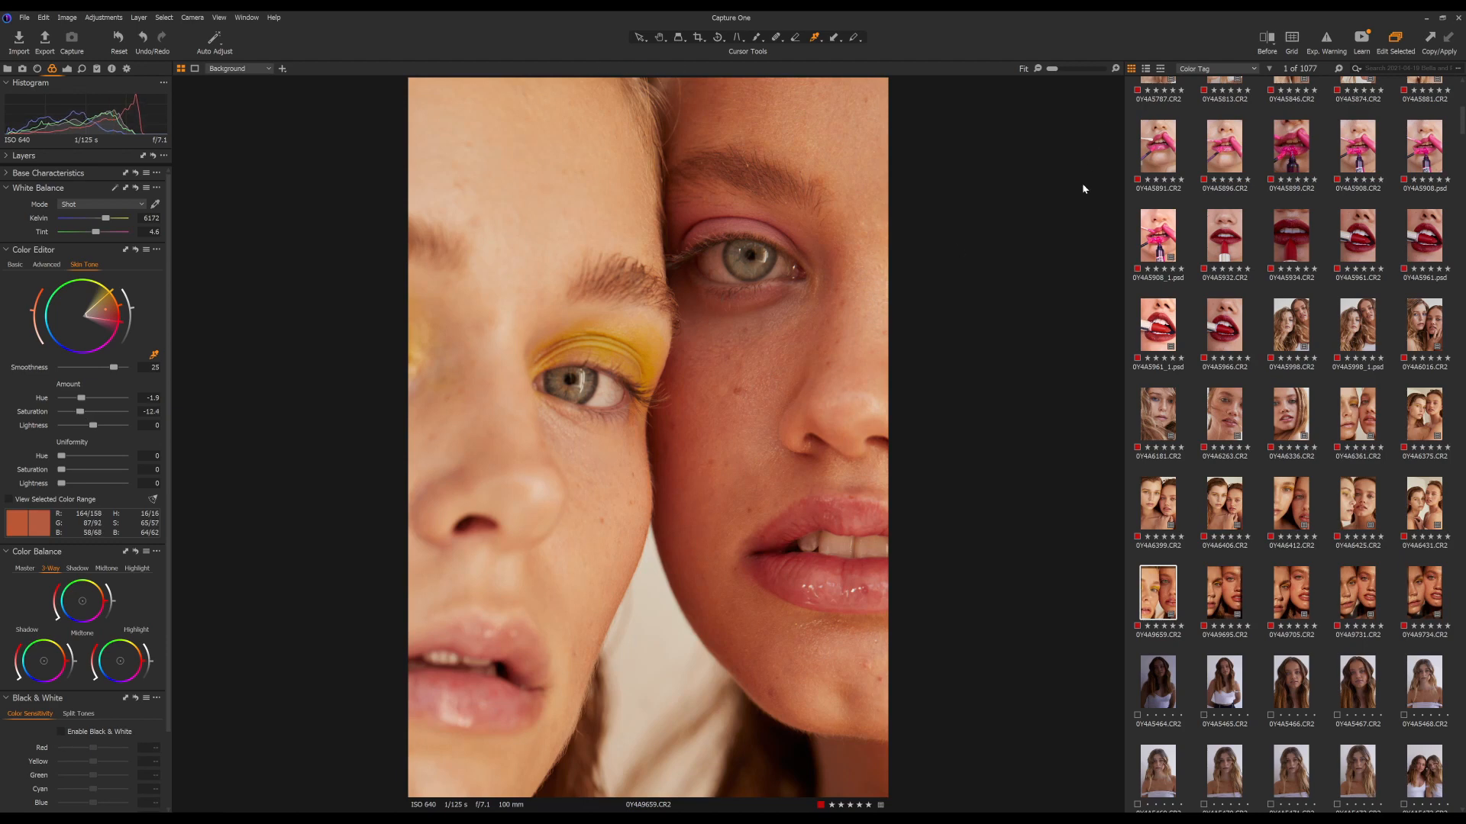
left_click(1266, 39)
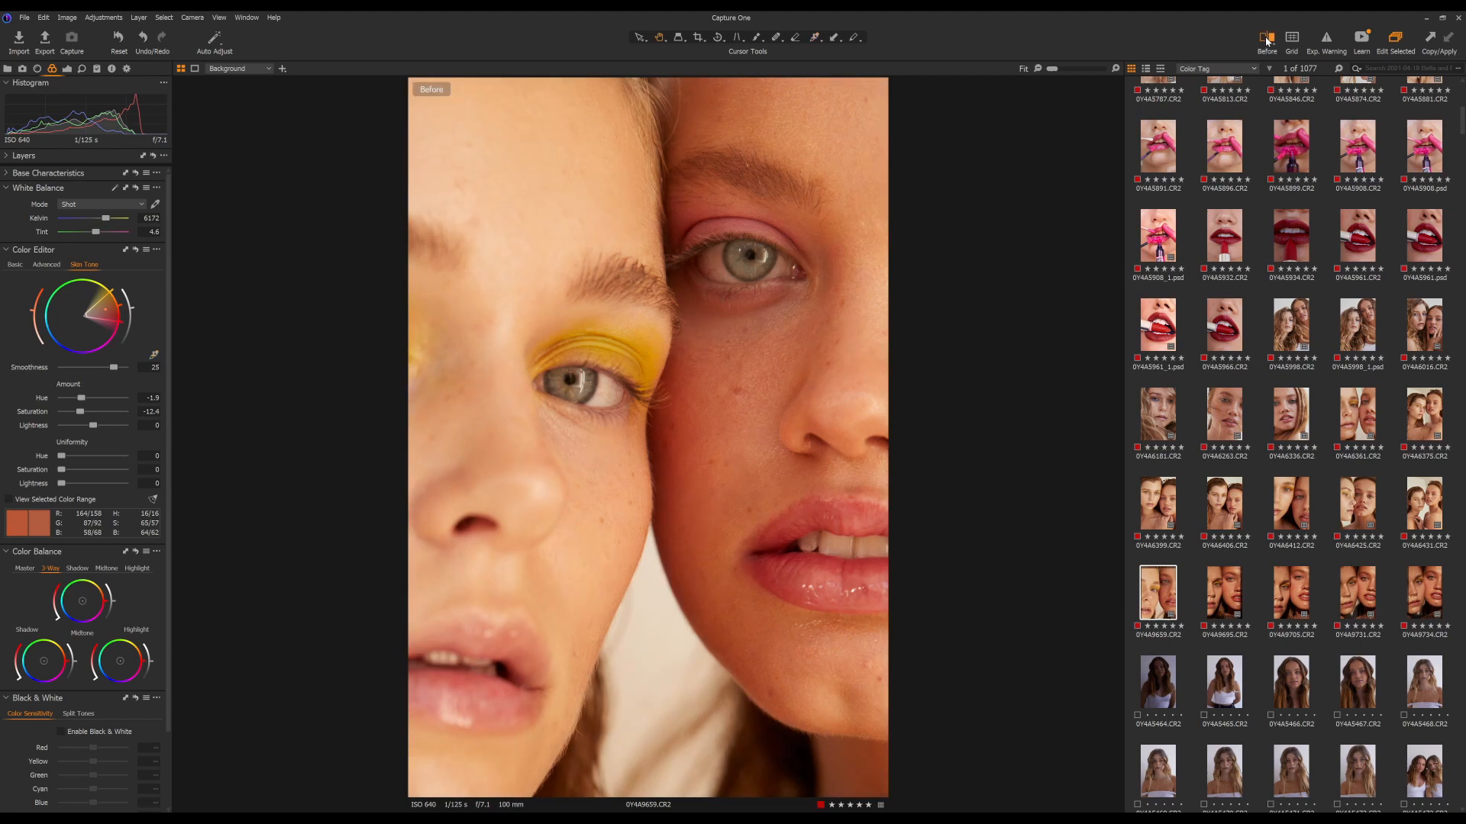
left_click(1267, 38)
left_click(1267, 38)
left_click(1266, 38)
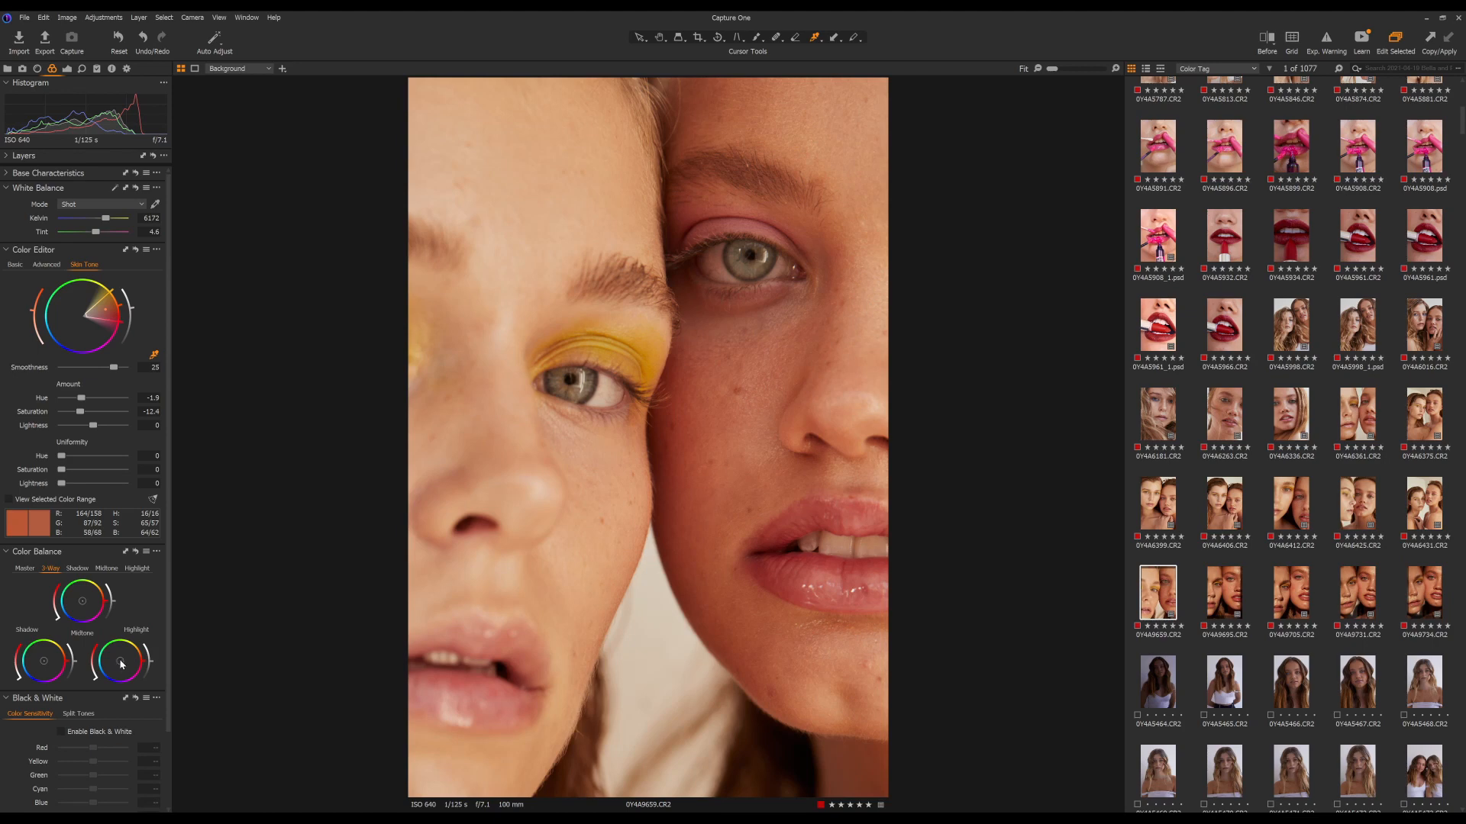
Step: Shift the highlights slightly toward cyan in the three-way color balance and check the change against the original
left_click_drag(121, 664, 119, 664)
left_click(1266, 42)
left_click(1266, 42)
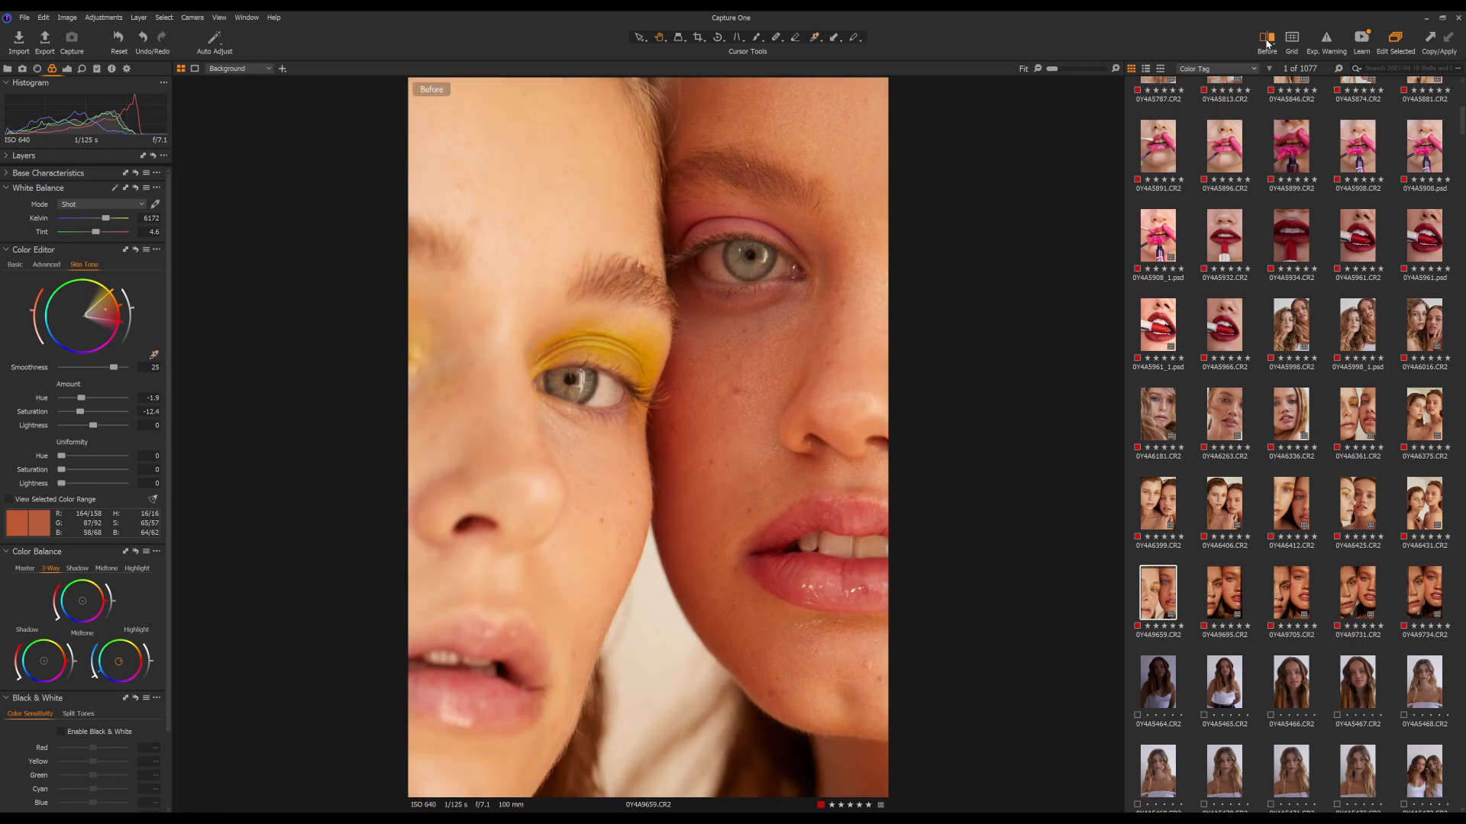
left_click(1266, 42)
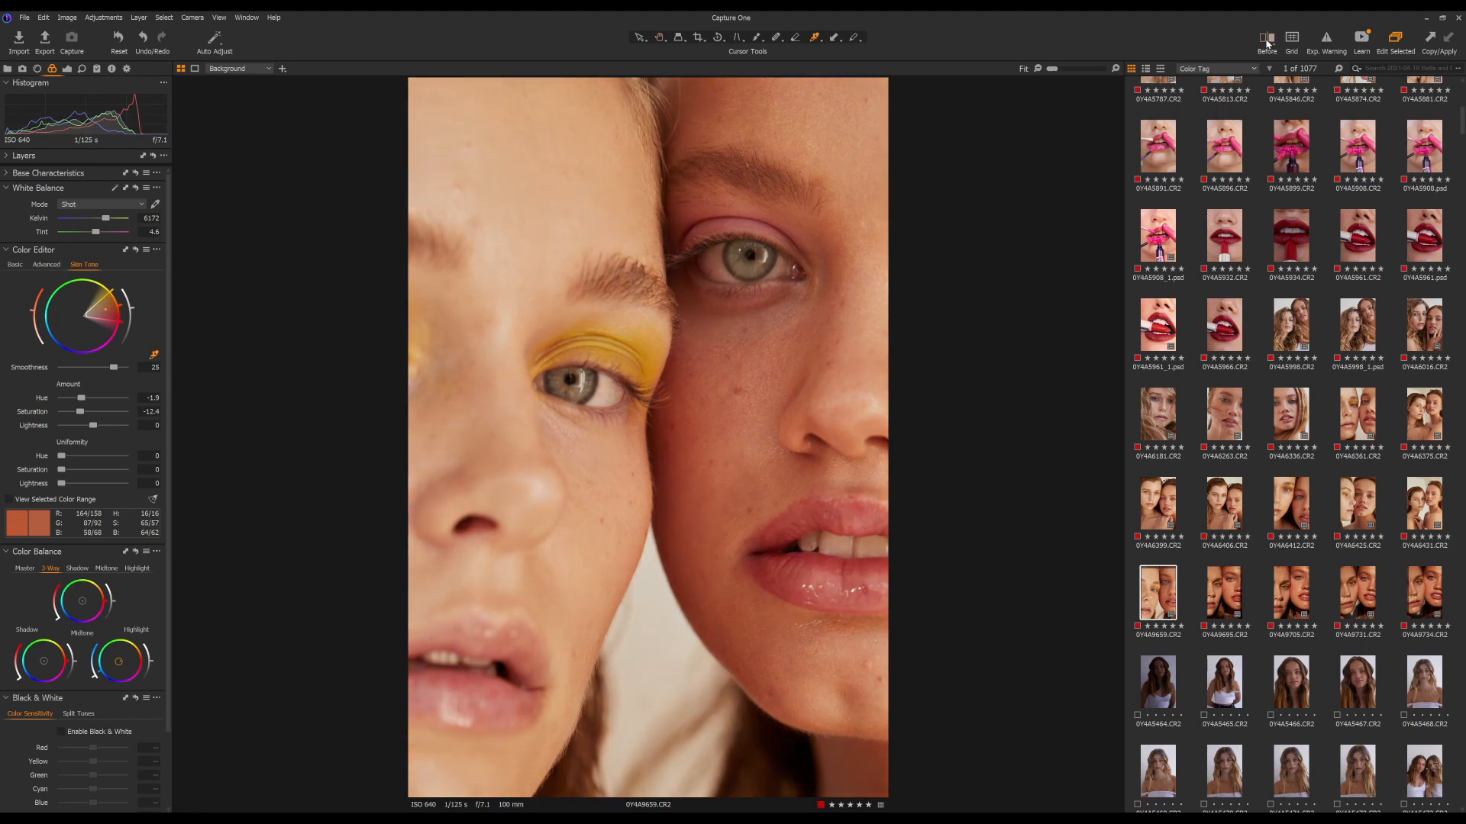
Step: Compare the overall color and tone of the graded portrait with the original version
left_click(1267, 42)
left_click(1266, 42)
left_click(1264, 37)
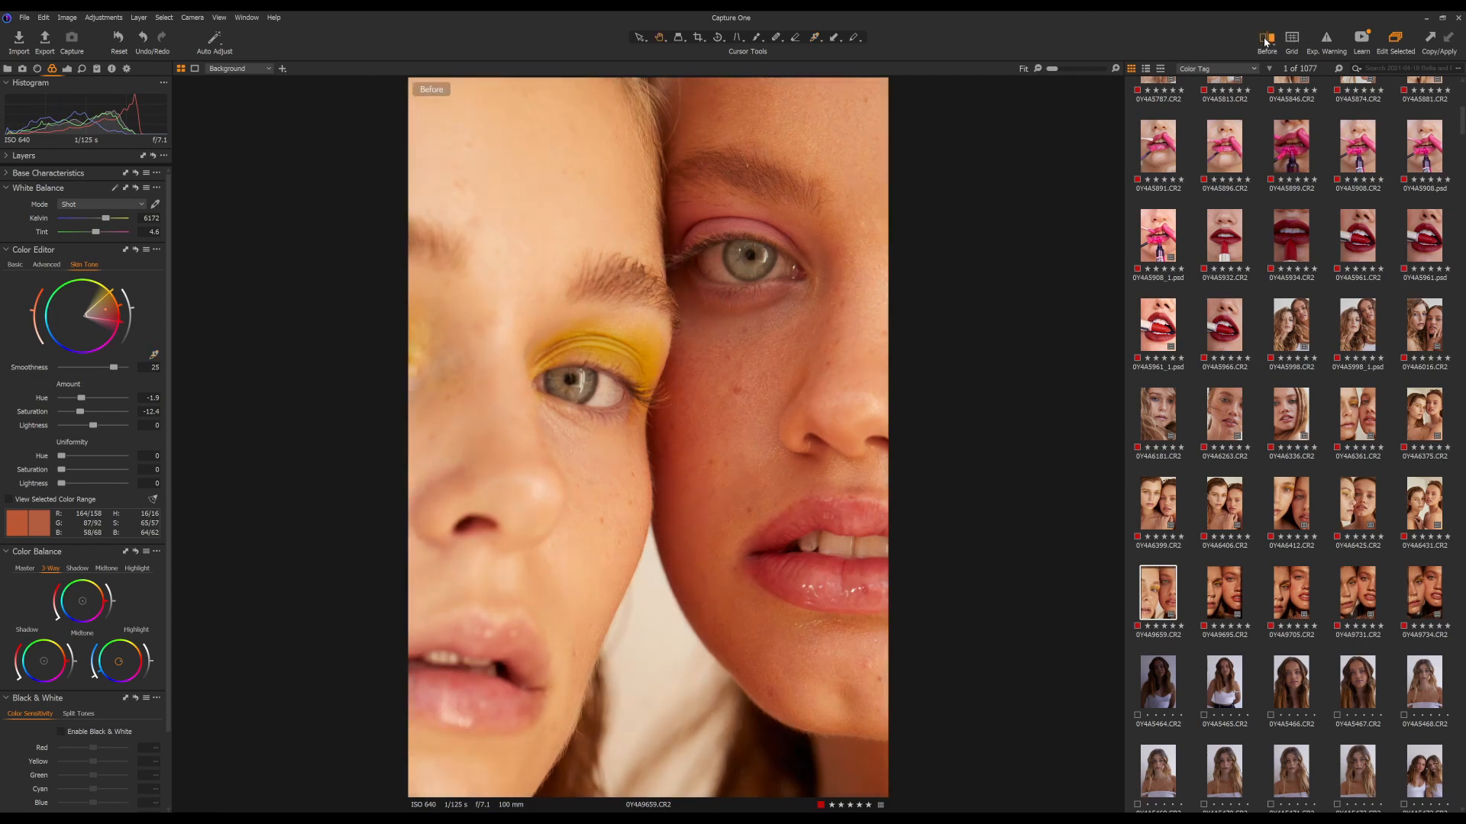
left_click(1264, 39)
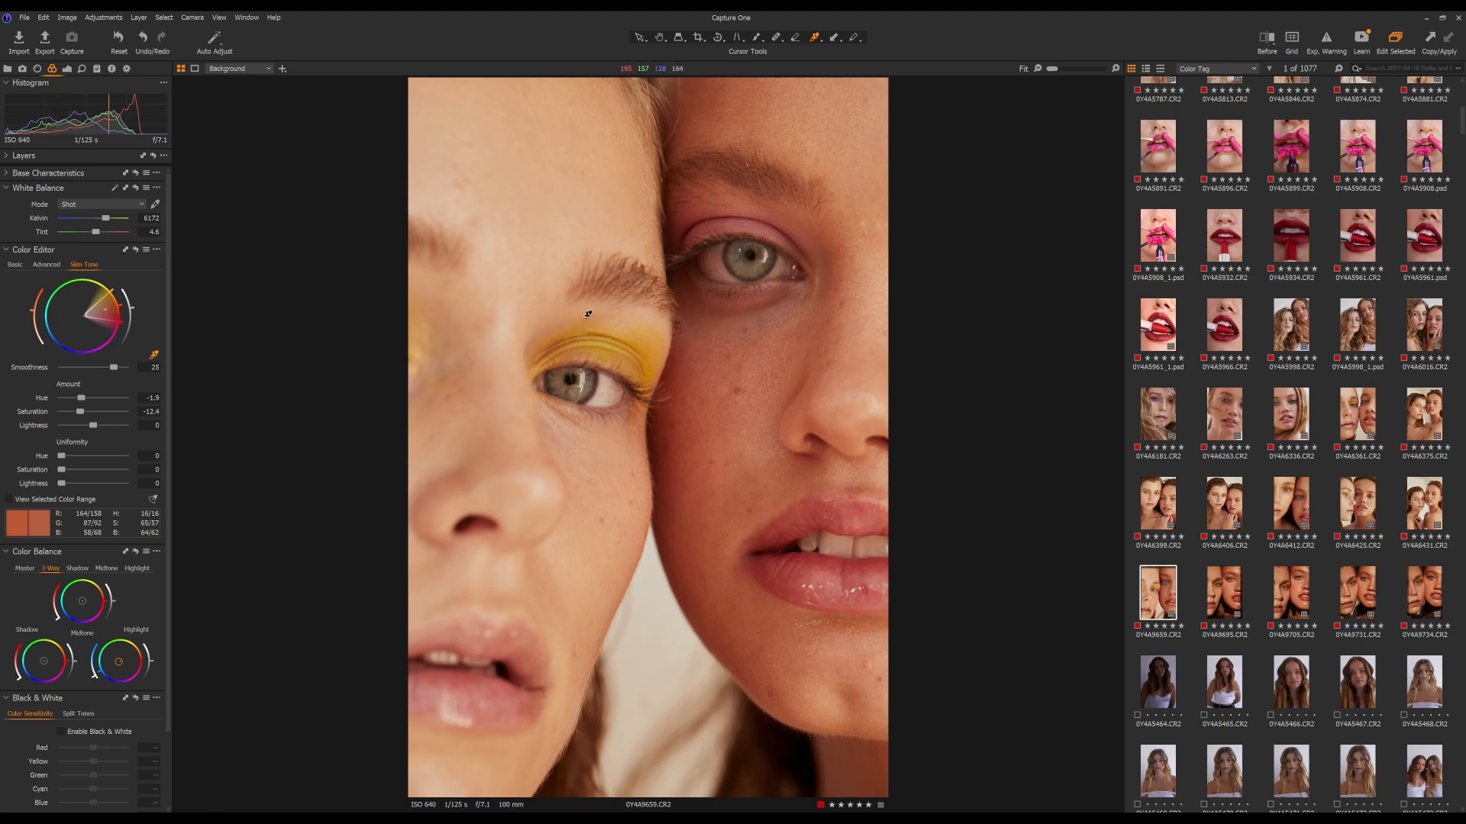
left_click(1269, 42)
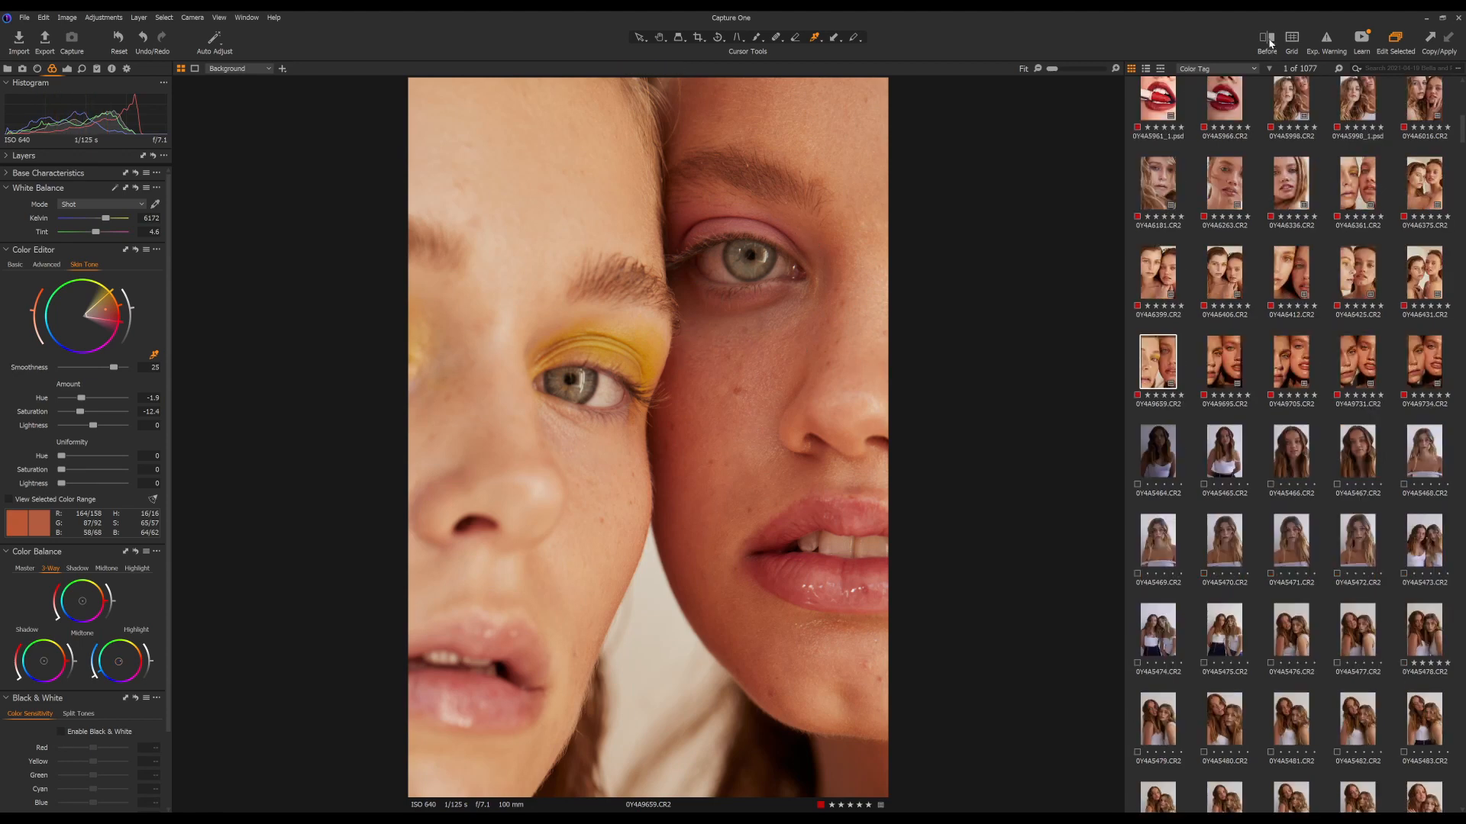
left_click(1269, 41)
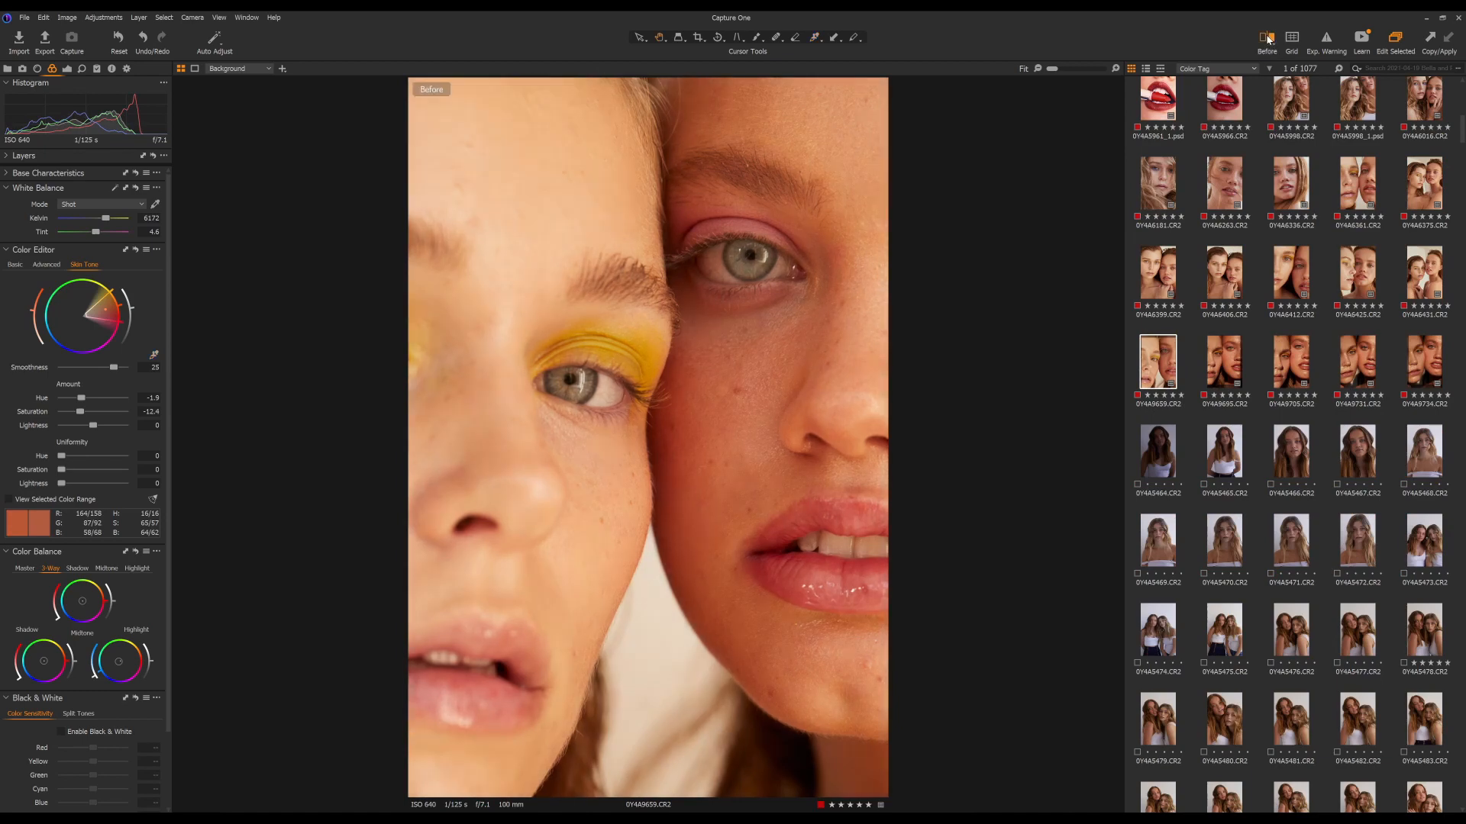
left_click(1269, 40)
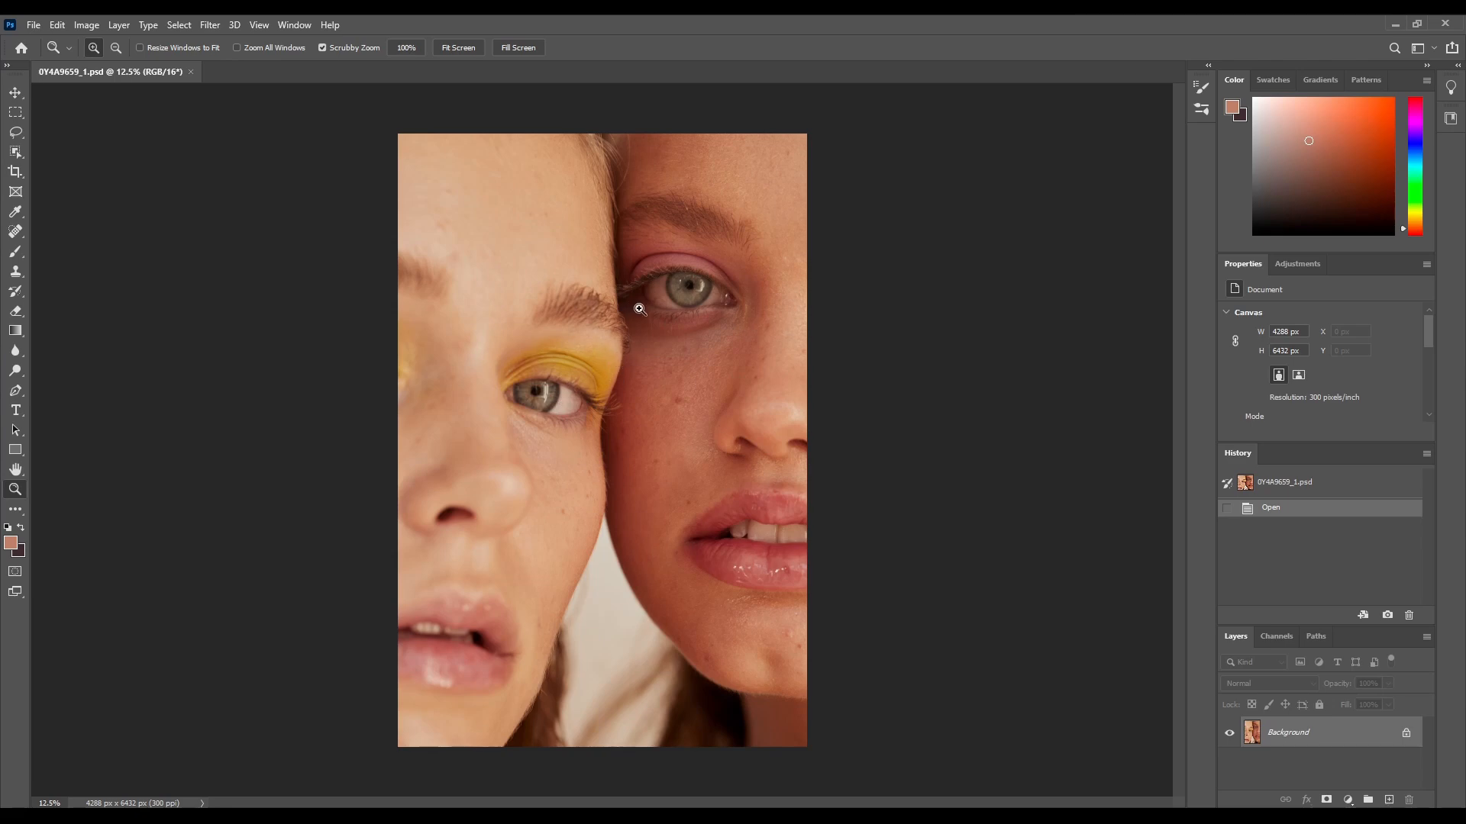
Step: In Photoshop, add a Curves adjustment layer that brightens the portrait and invert its mask to black
left_click(1348, 800)
left_click(1366, 608)
left_click_drag(1361, 398, 1362, 385)
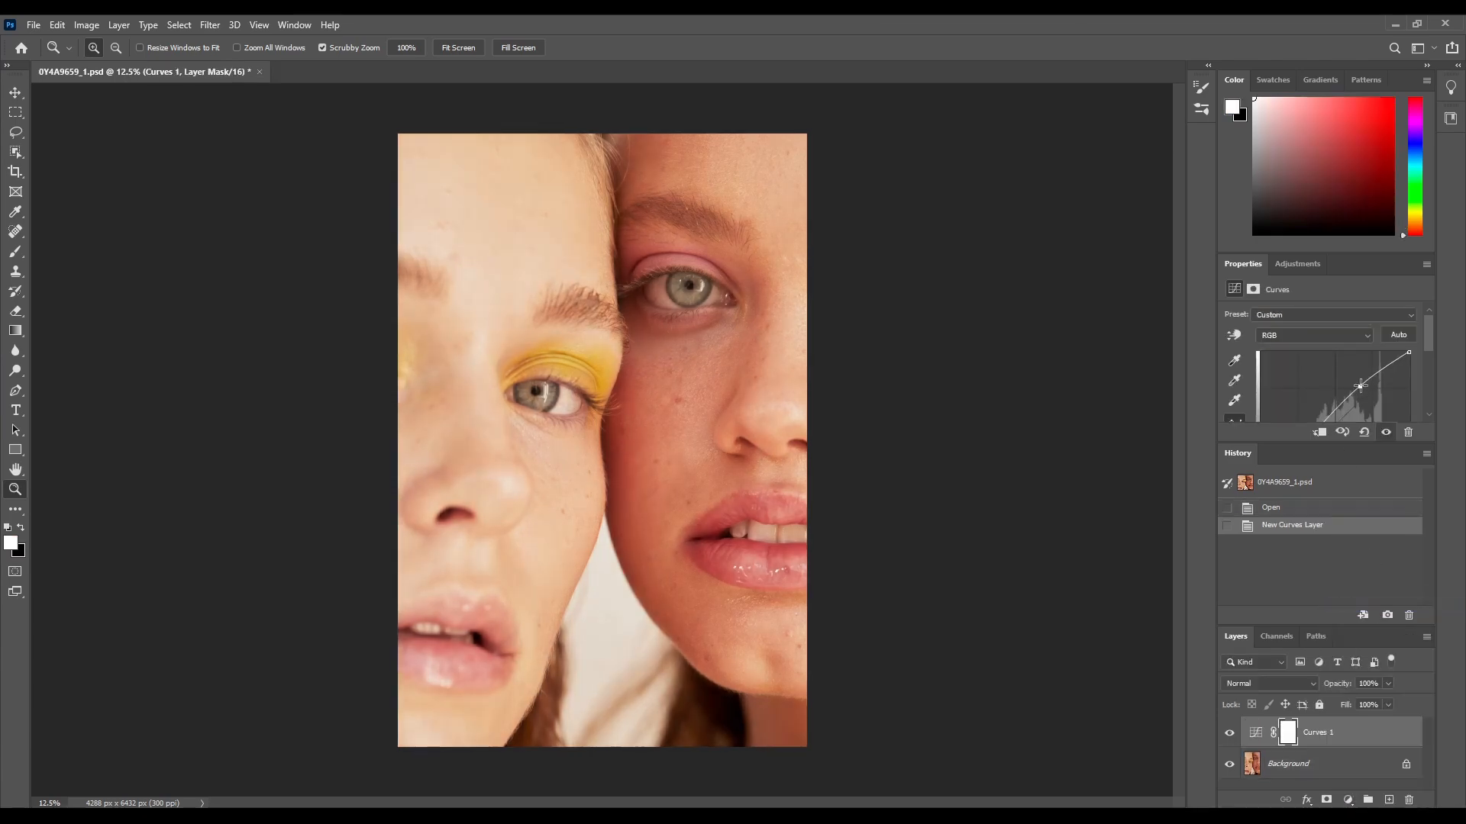
left_click_drag(1341, 253, 1341, 174)
left_click_drag(1361, 306, 1361, 328)
key("ctrl+i")
Step: Add a second Curves adjustment layer that darkens the portrait and invert its mask to black
left_click(1348, 800)
left_click(1367, 603)
key("ctrl+i")
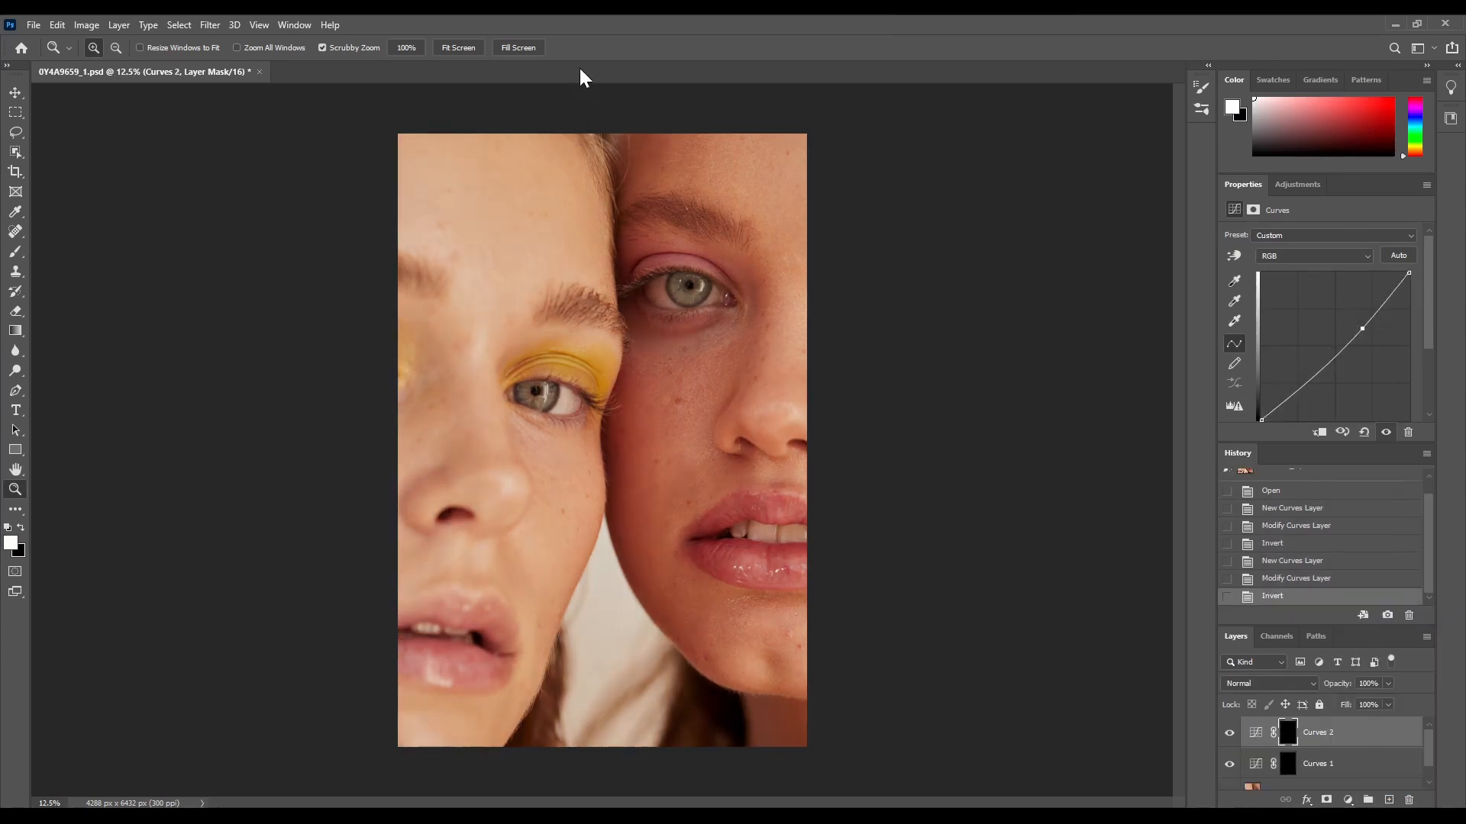
Step: Rename the brightening Curves layer Dodge and the darkening one Burn, and make more room for the layer list
left_click(1292, 764)
double_click(1318, 764)
type("Dodge")
double_click(1321, 734)
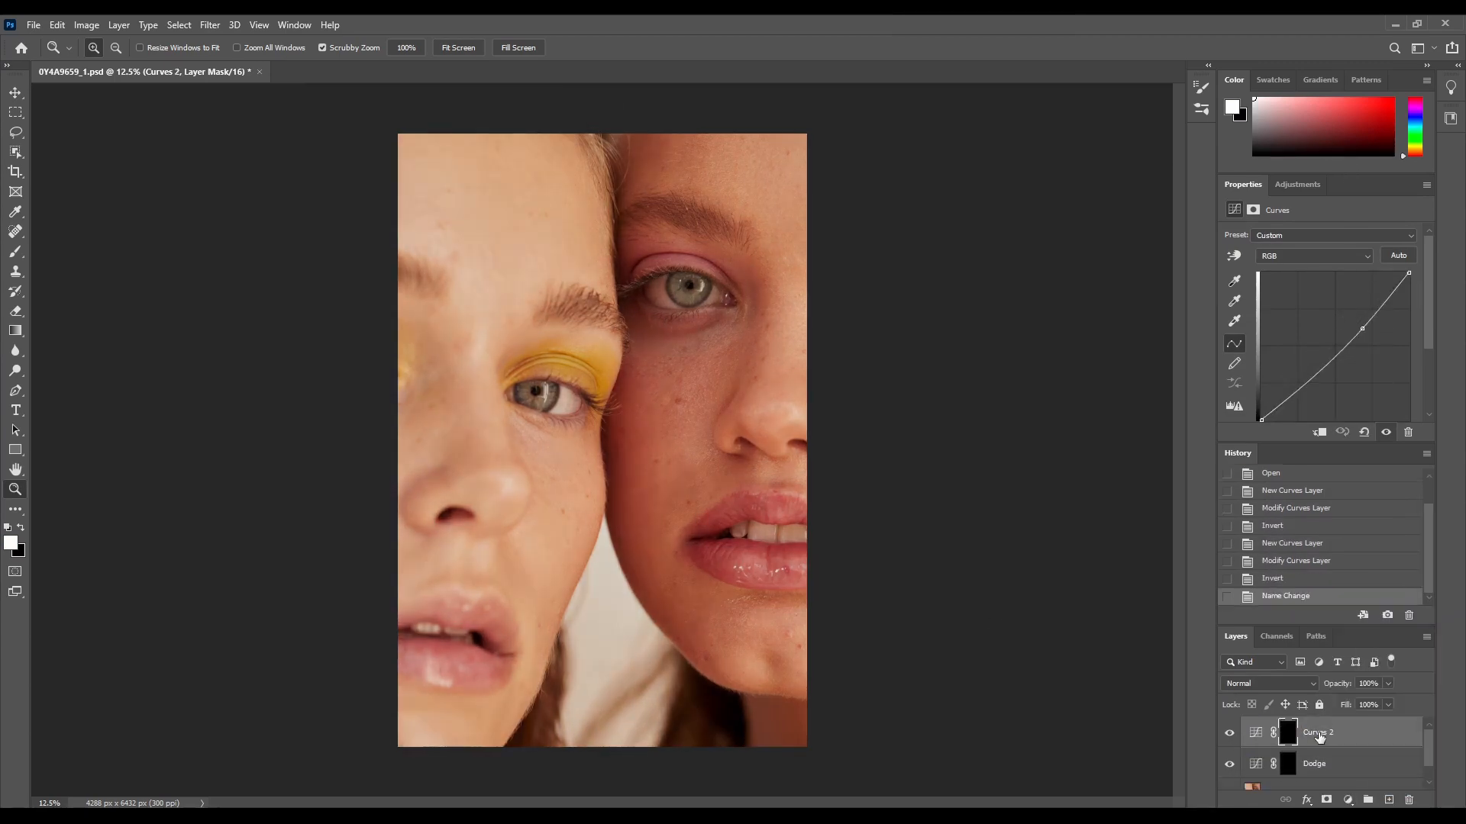
type("Burn")
key("Return")
left_click_drag(1296, 626, 1299, 527)
left_click_drag(1300, 174, 1305, 130)
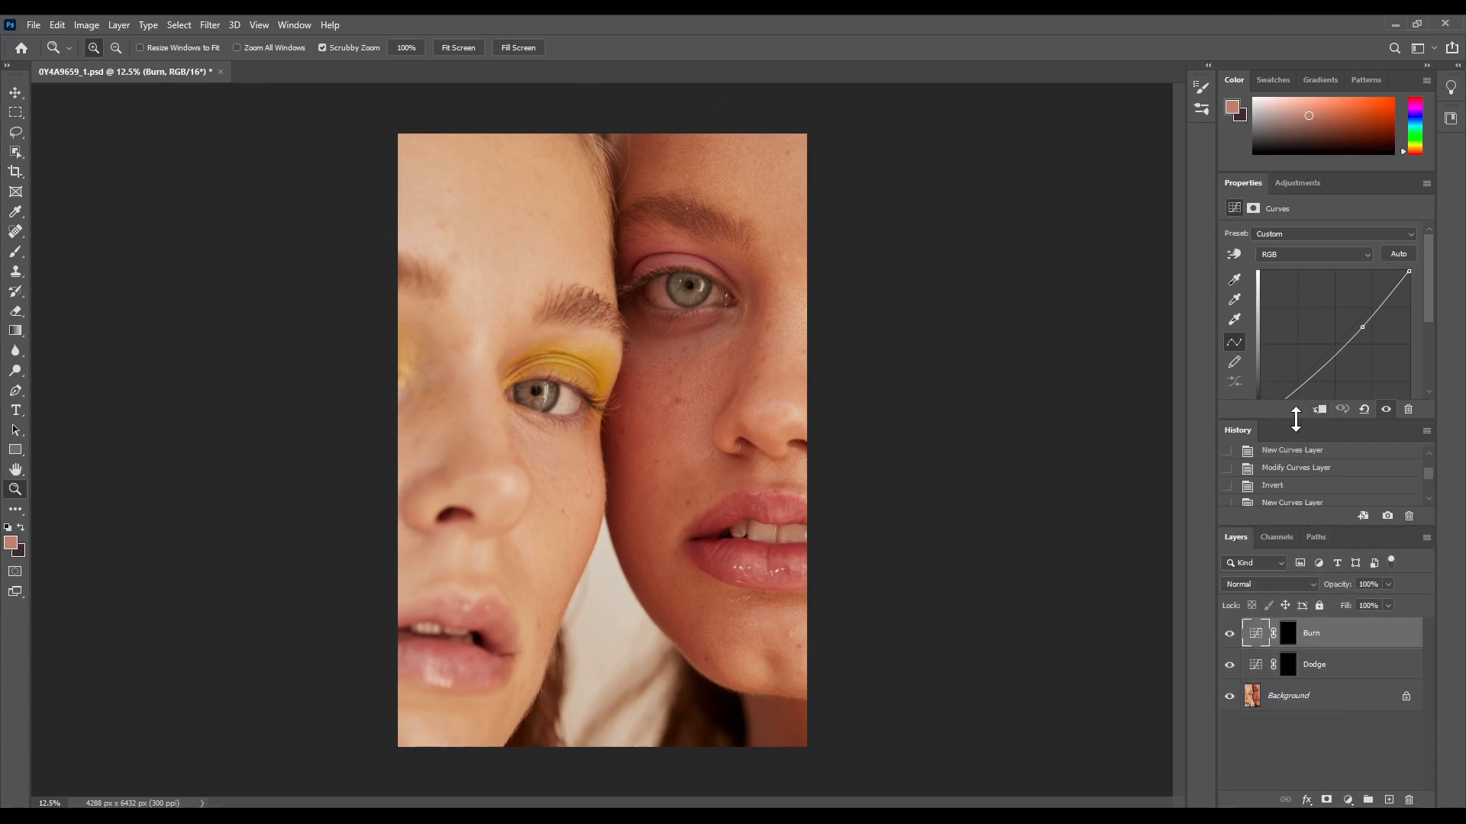
Step: Add a new layer directly above the Background and name it Healing
left_click_drag(1297, 421, 1297, 447)
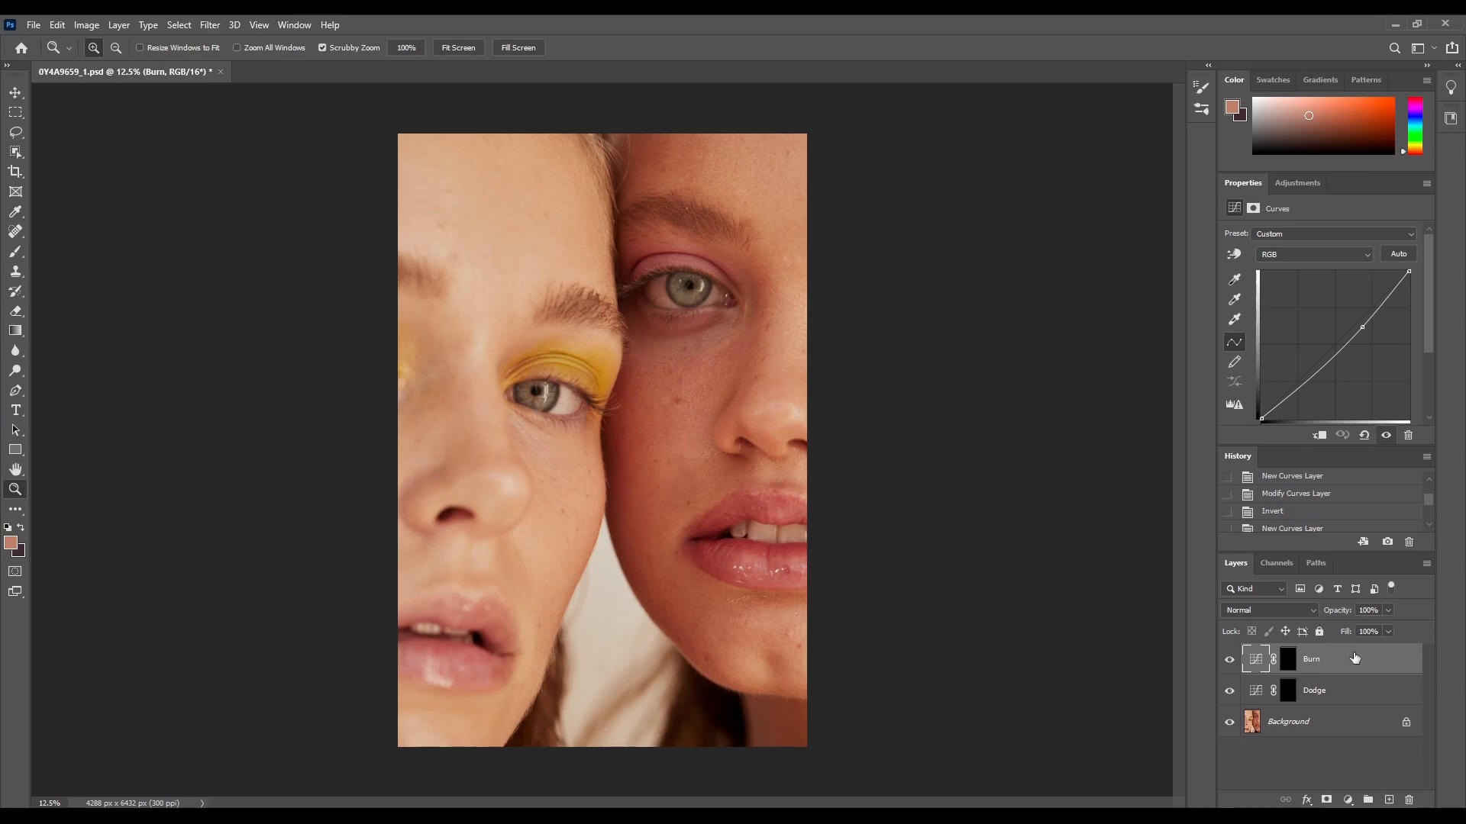
left_click(1328, 719)
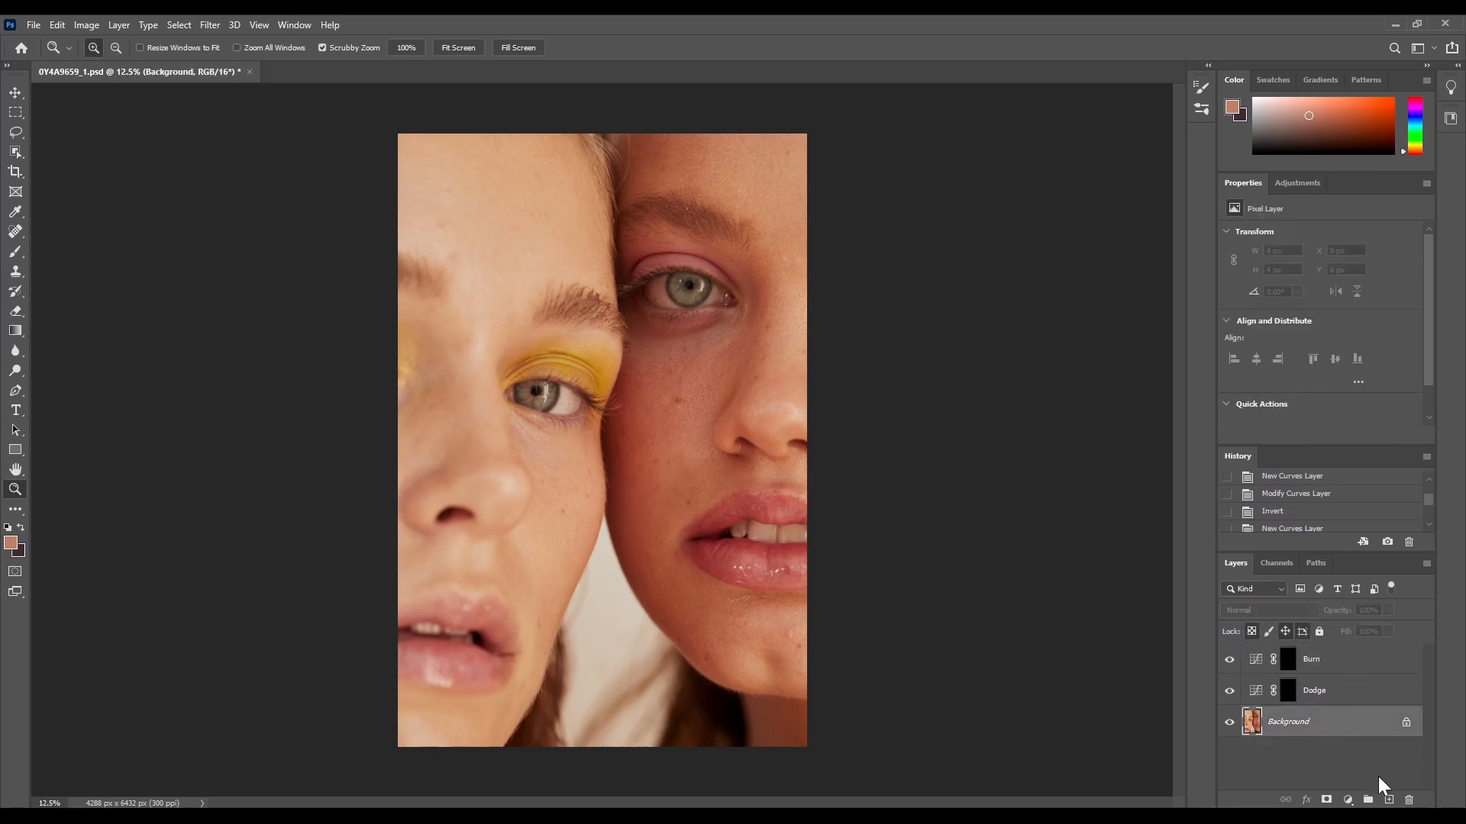
left_click(1390, 800)
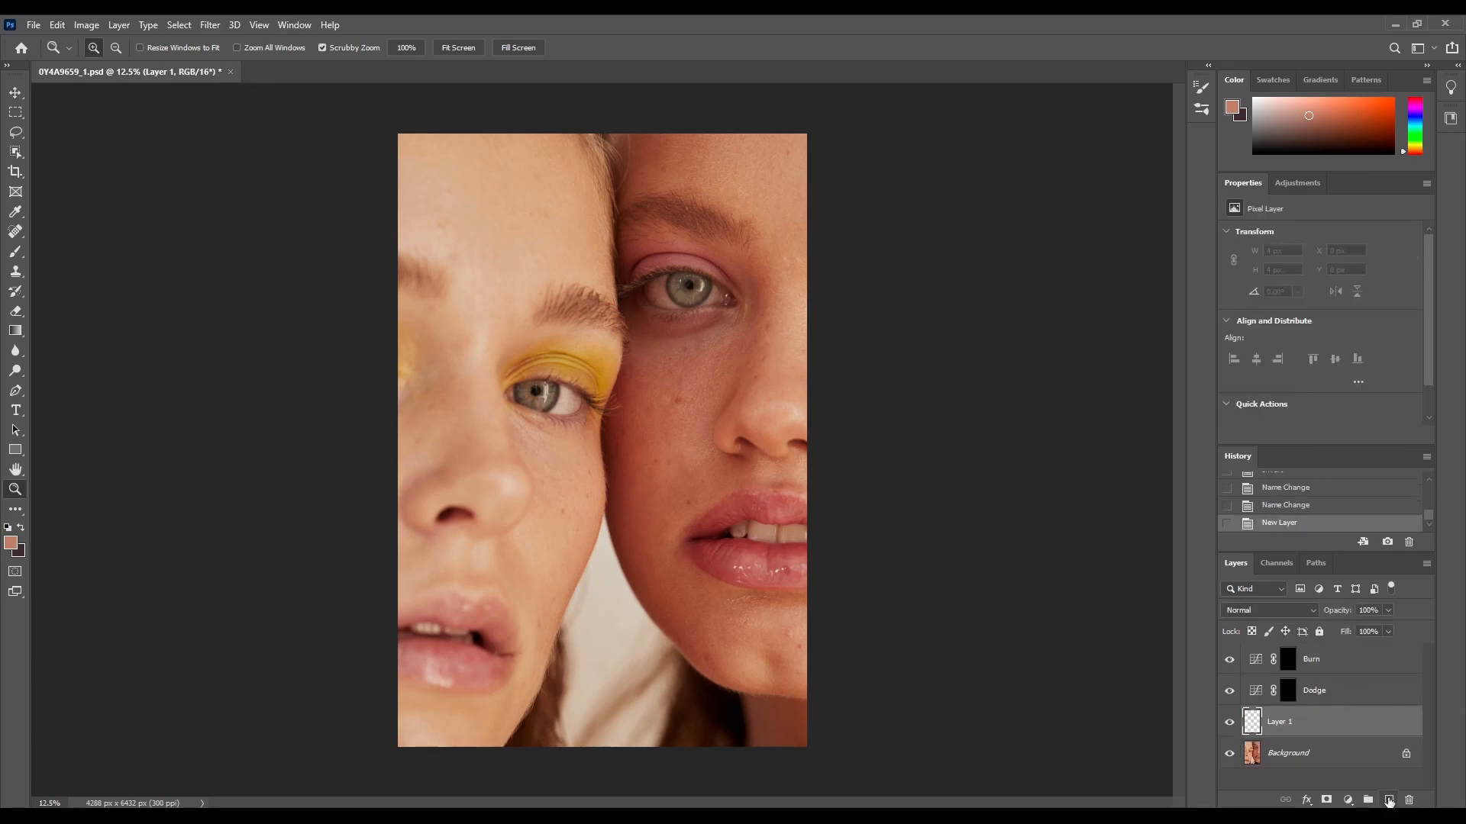
double_click(1282, 721)
type("Healing")
key("Return")
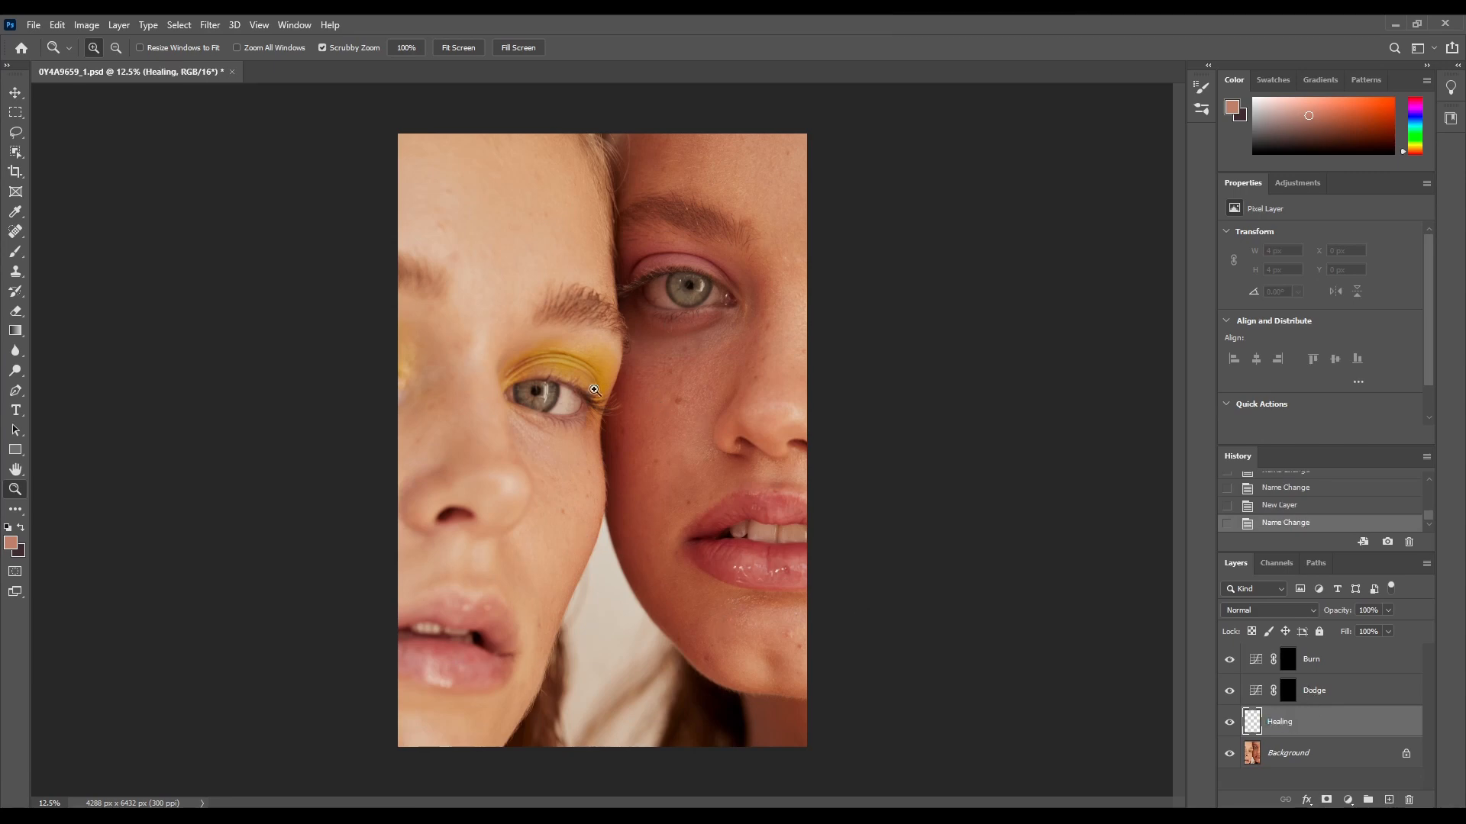
Step: Remove blemishes from the right-hand woman's chin, lip area and cheek with the Spot Healing Brush
left_click(651, 613)
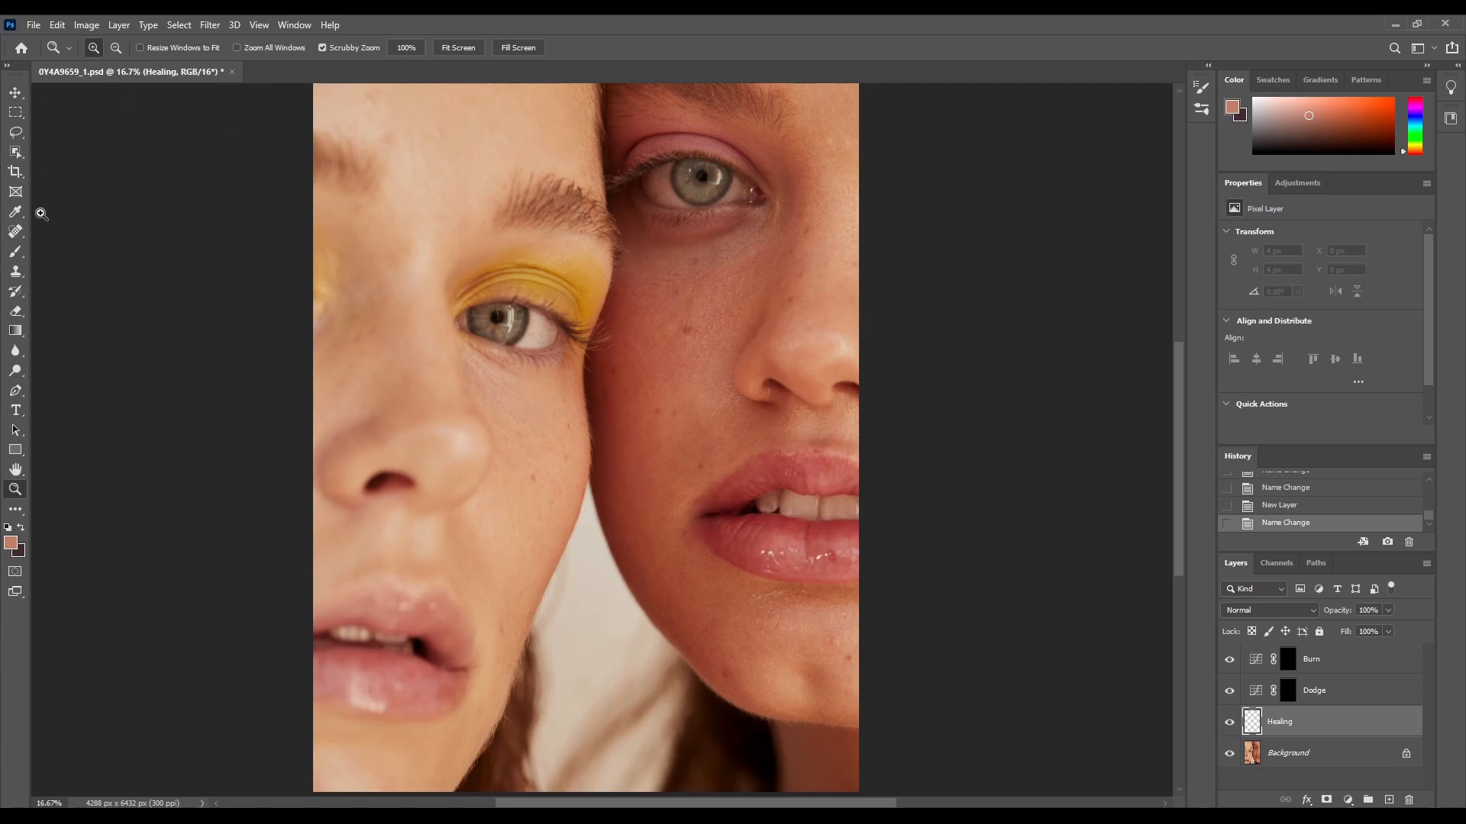
left_click(13, 231)
right_click(14, 231)
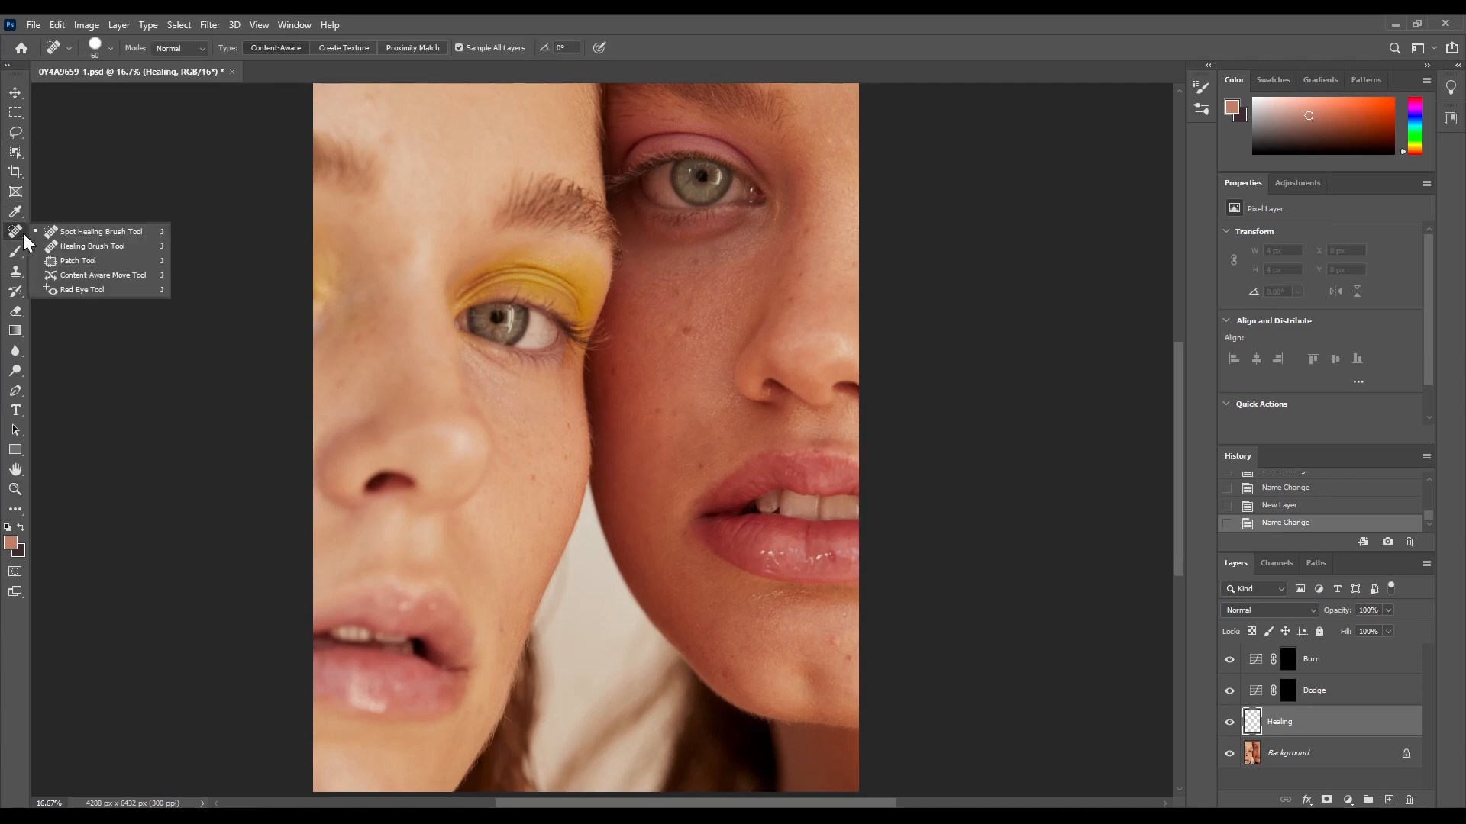
left_click(71, 235)
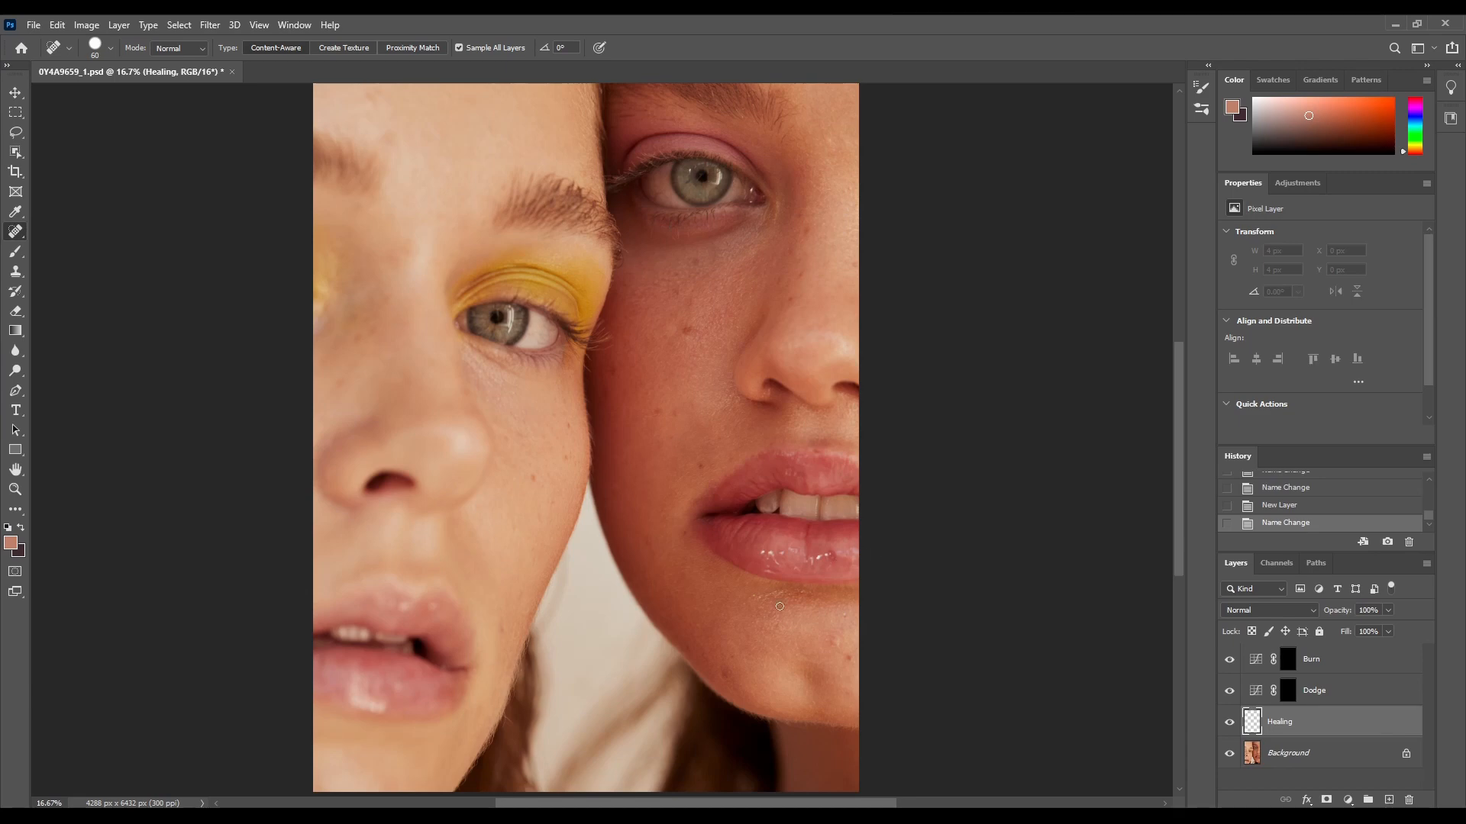
left_click(835, 644)
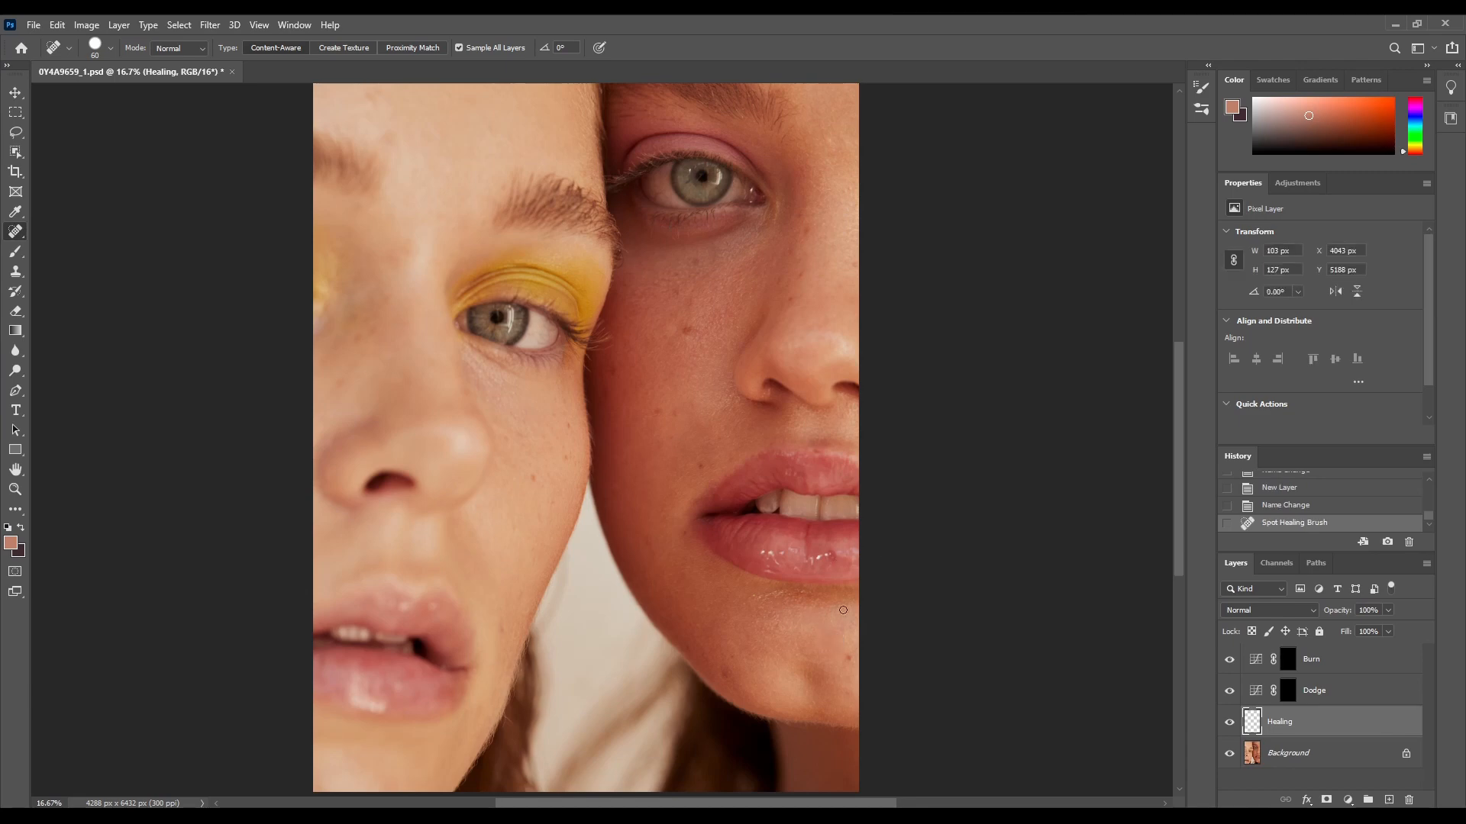
left_click(846, 612)
left_click(746, 593)
left_click_drag(1179, 446, 1174, 364)
left_click(718, 503)
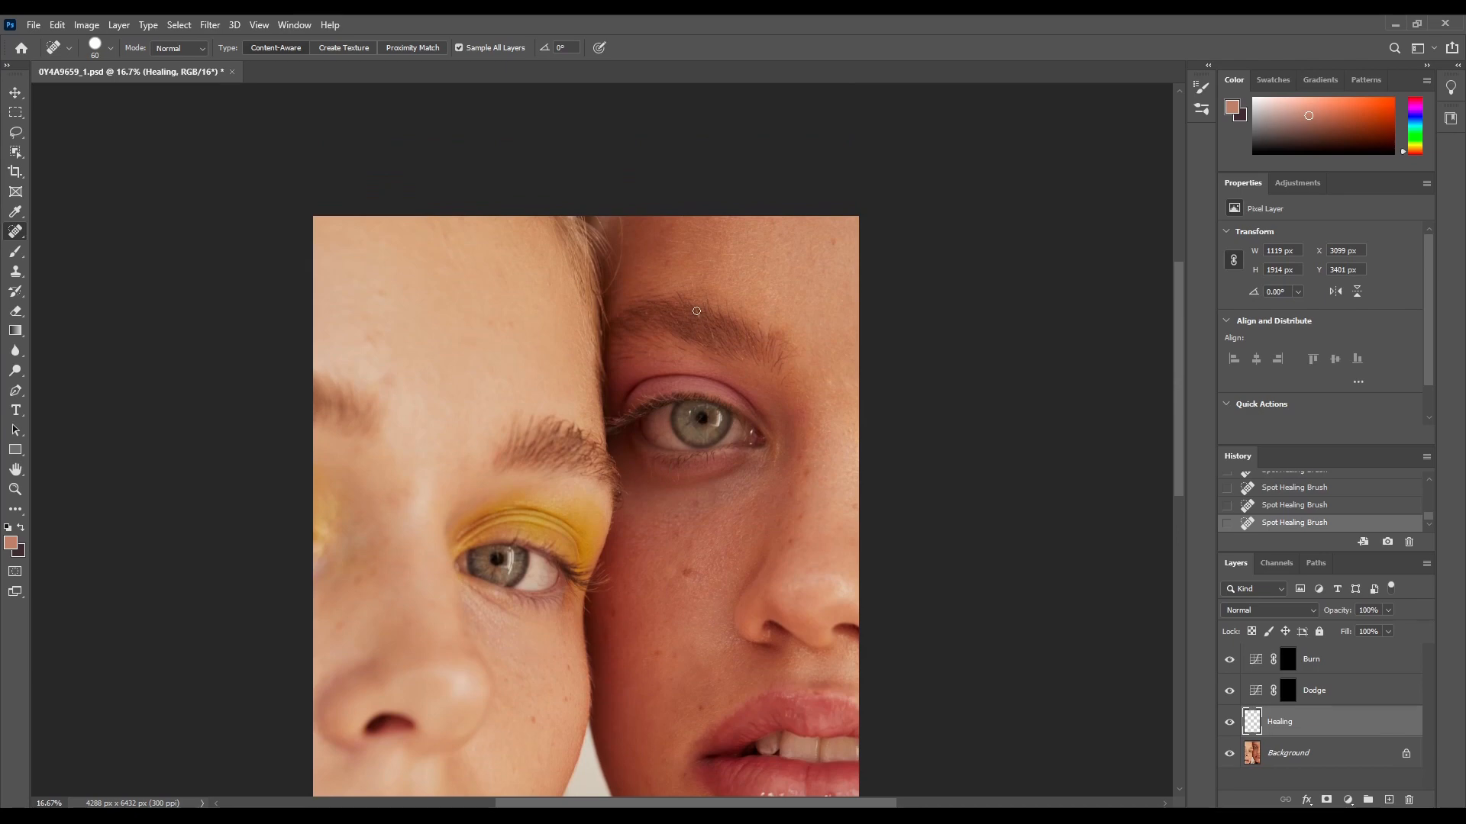
Step: Spot-heal stray hairs and blemishes around the right-hand woman's eyebrow and on the left-hand woman's forehead
left_click(697, 314)
left_click(701, 273)
mouse_move(605, 295)
left_mouse_down()
mouse_move(608, 287)
mouse_move(616, 210)
mouse_move(597, 220)
mouse_move(615, 218)
mouse_move(622, 249)
mouse_move(623, 218)
mouse_move(588, 251)
mouse_move(600, 310)
mouse_move(675, 360)
left_mouse_up()
left_click_drag(615, 358, 726, 367)
left_click_drag(364, 331, 375, 351)
mouse_move(377, 326)
left_mouse_down()
mouse_move(380, 338)
mouse_move(382, 298)
left_mouse_up()
left_click_drag(380, 376, 389, 383)
Step: Spot-heal the blemishes on the left-hand woman's chin and lower cheek
scroll(840, 344, "down", 1)
scroll(488, 614, "down", 3)
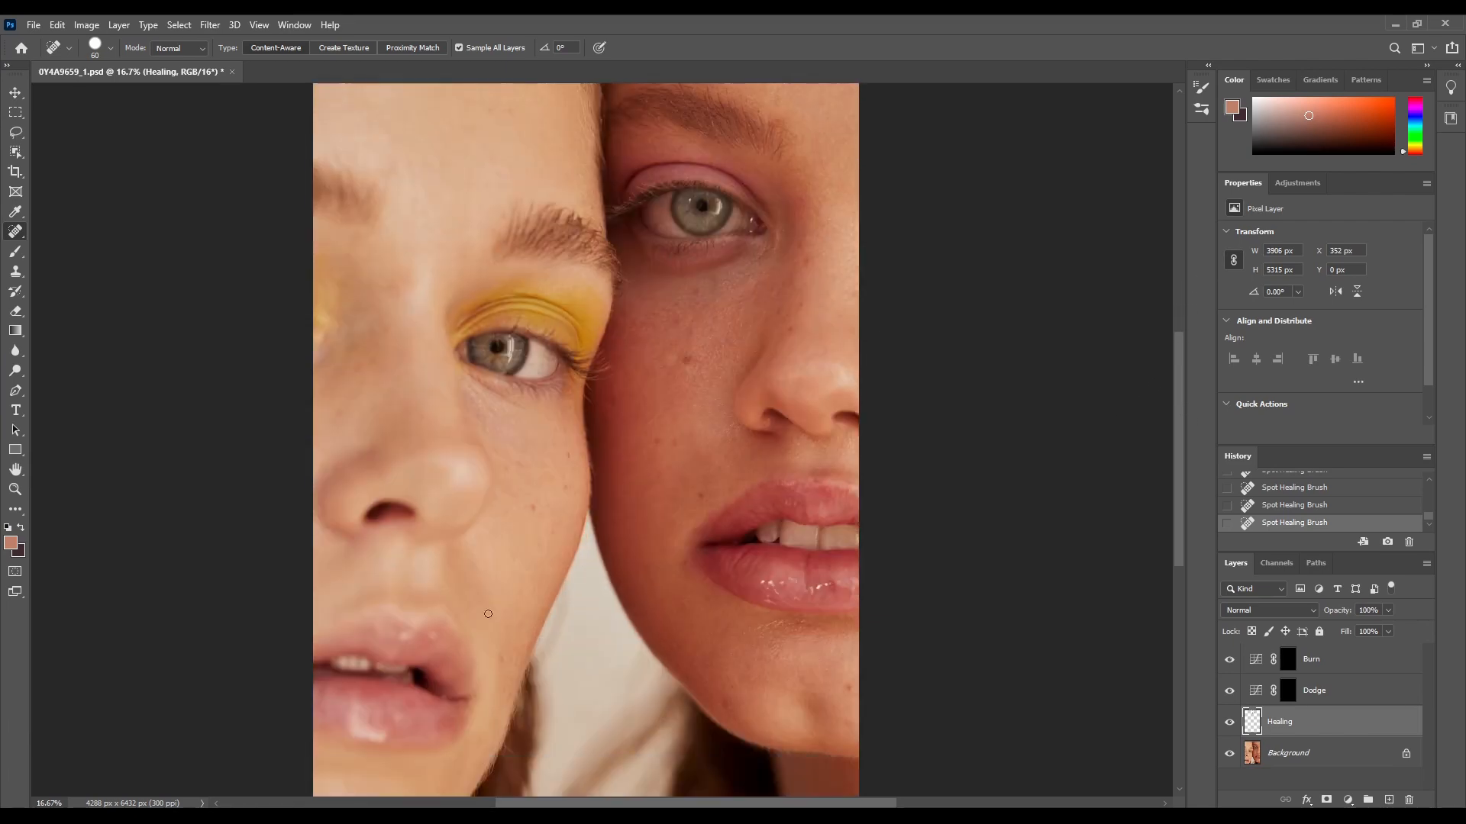
mouse_move(504, 739)
left_mouse_down()
mouse_move(503, 757)
mouse_move(510, 741)
left_mouse_up()
left_click(502, 663)
left_click(532, 586)
left_click_drag(538, 542, 542, 555)
scroll(1165, 419, "down", 1)
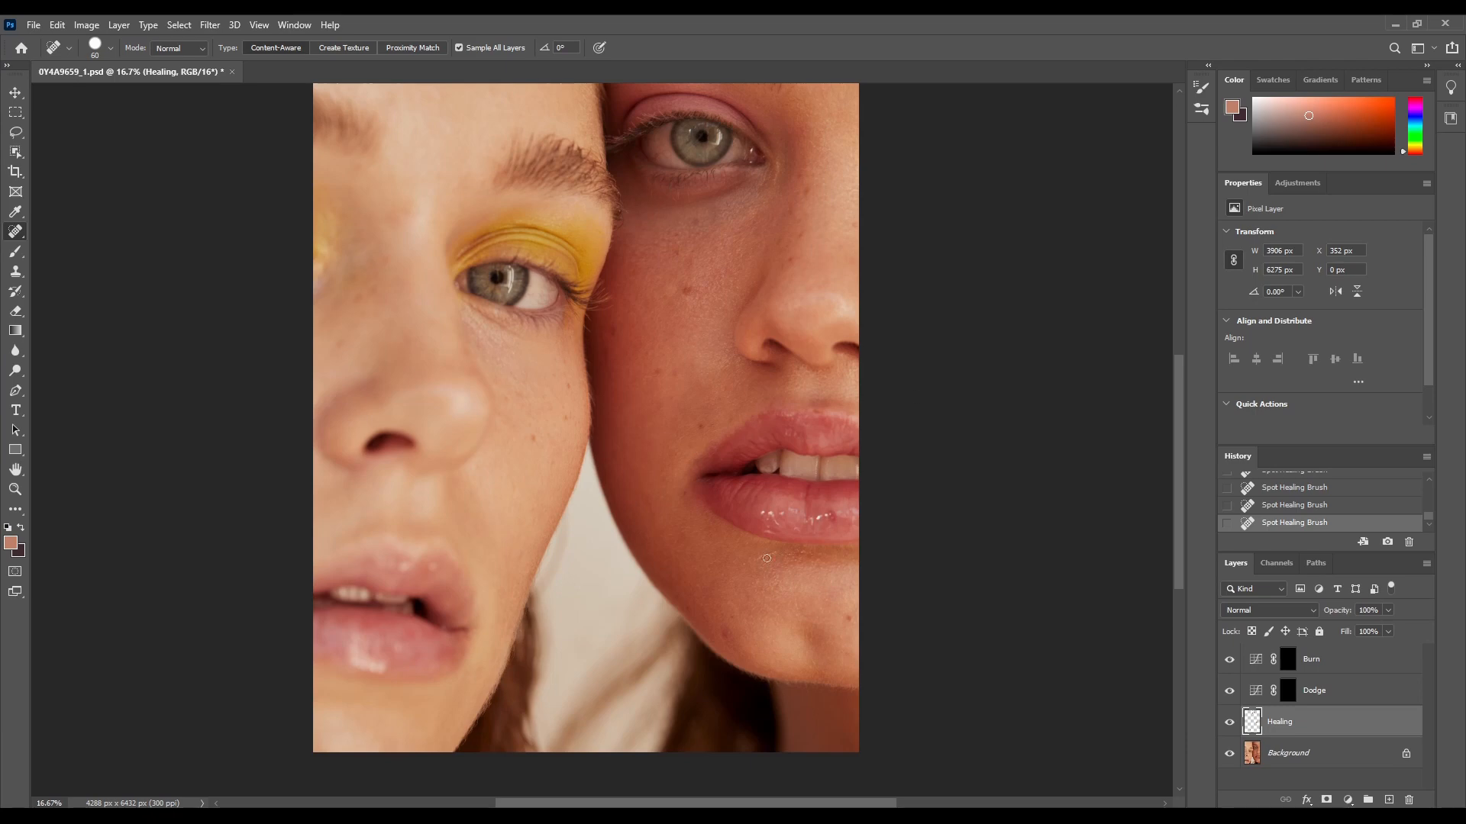
scroll(1176, 511, "up", 2)
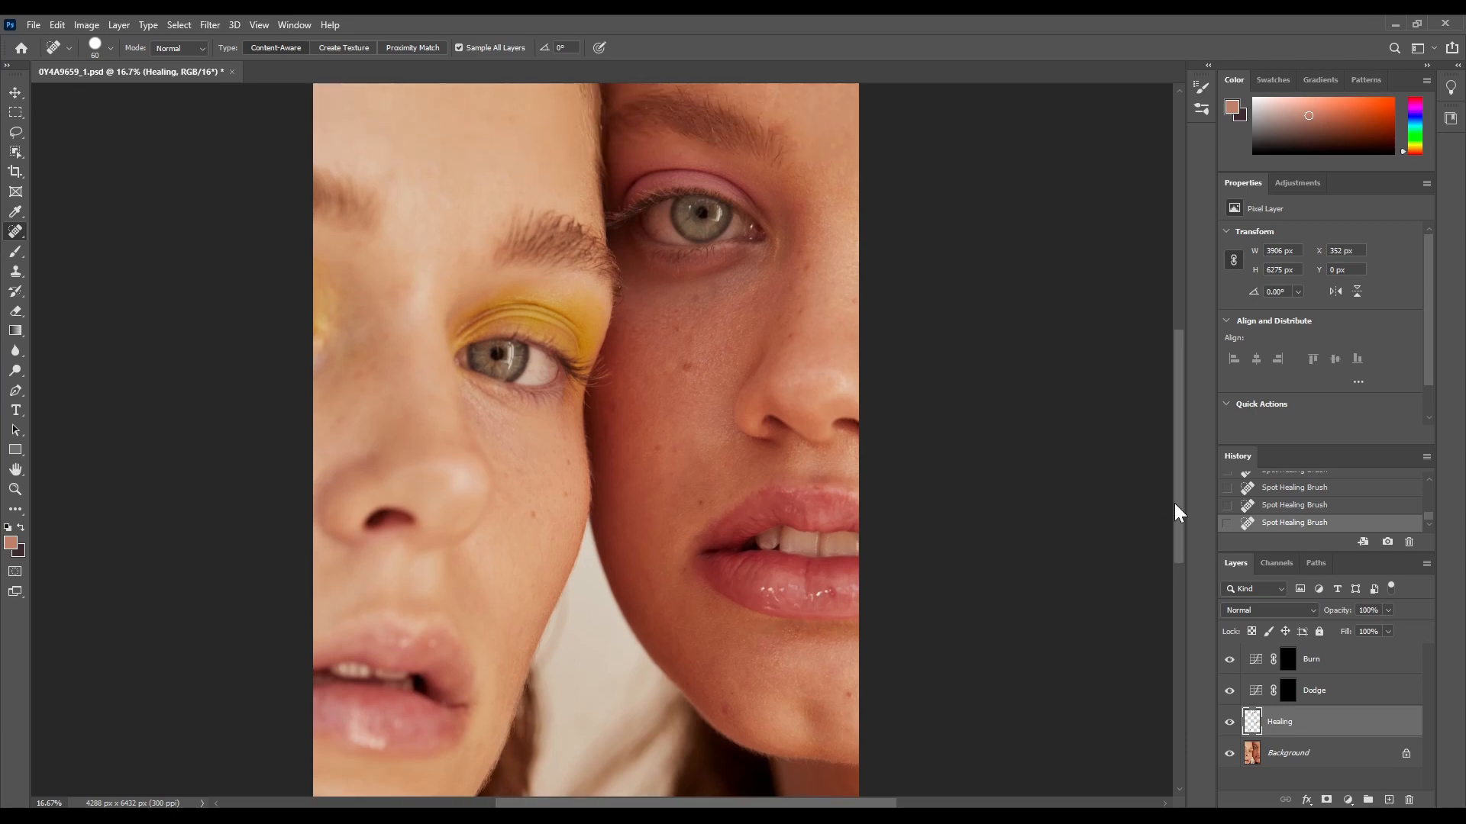
scroll(1168, 513, "down", 2)
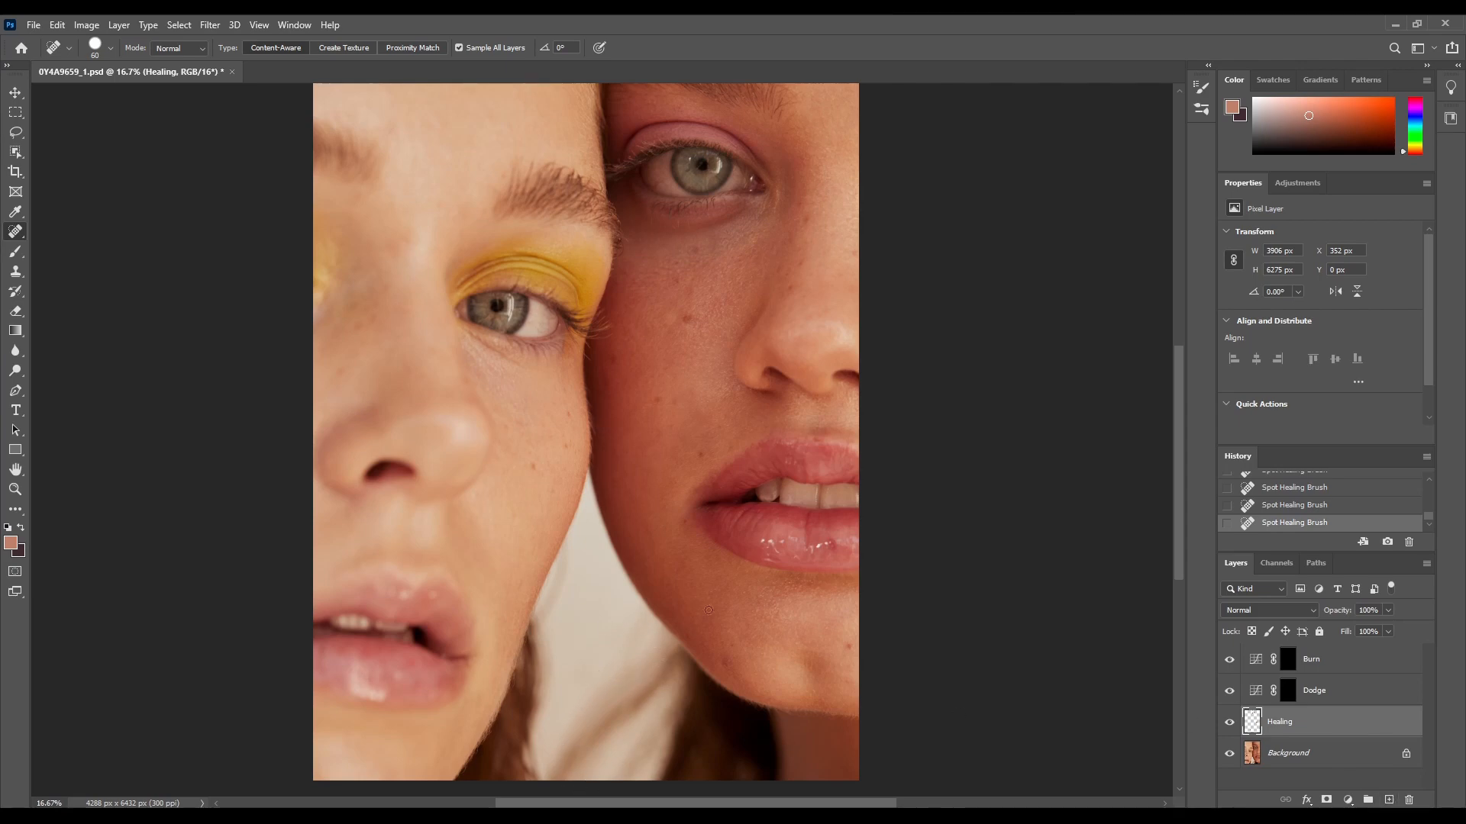
scroll(1183, 519, "up", 5)
scroll(955, 637, "down", 6)
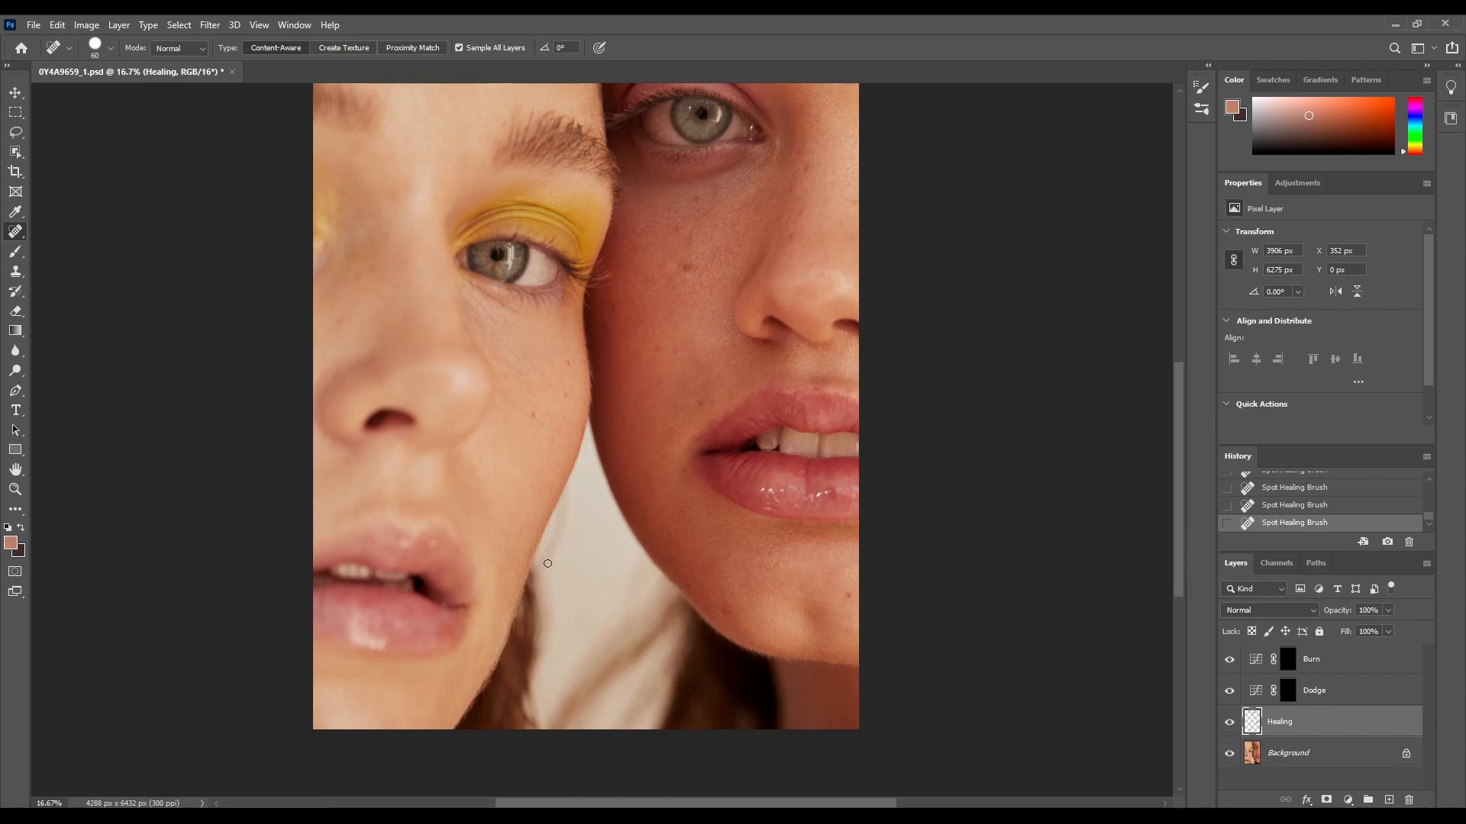
Step: Add a new layer above the Healing layer and name it Clone
left_click(1389, 799)
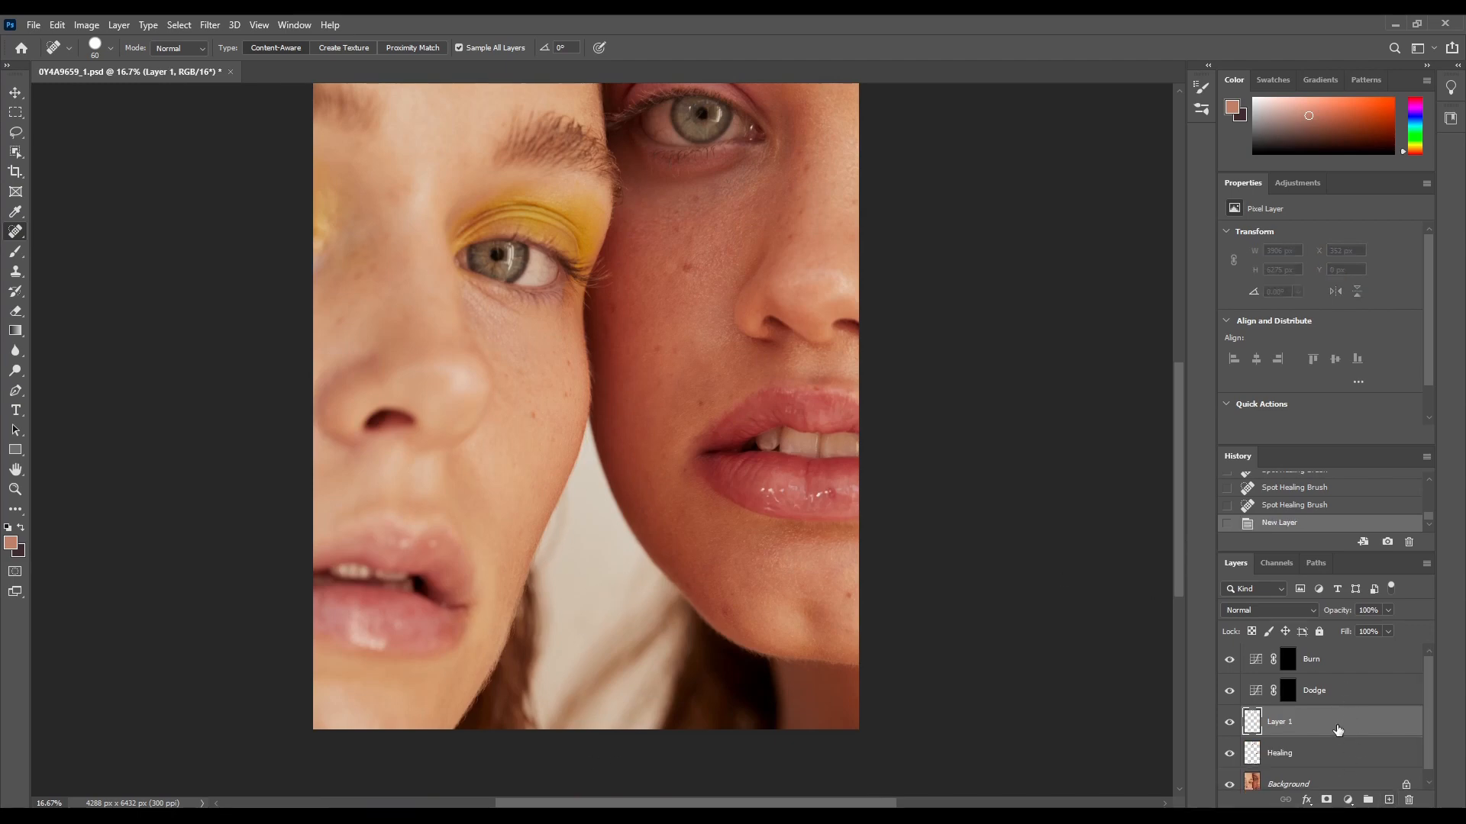
double_click(1282, 722)
type("clone")
key("Return")
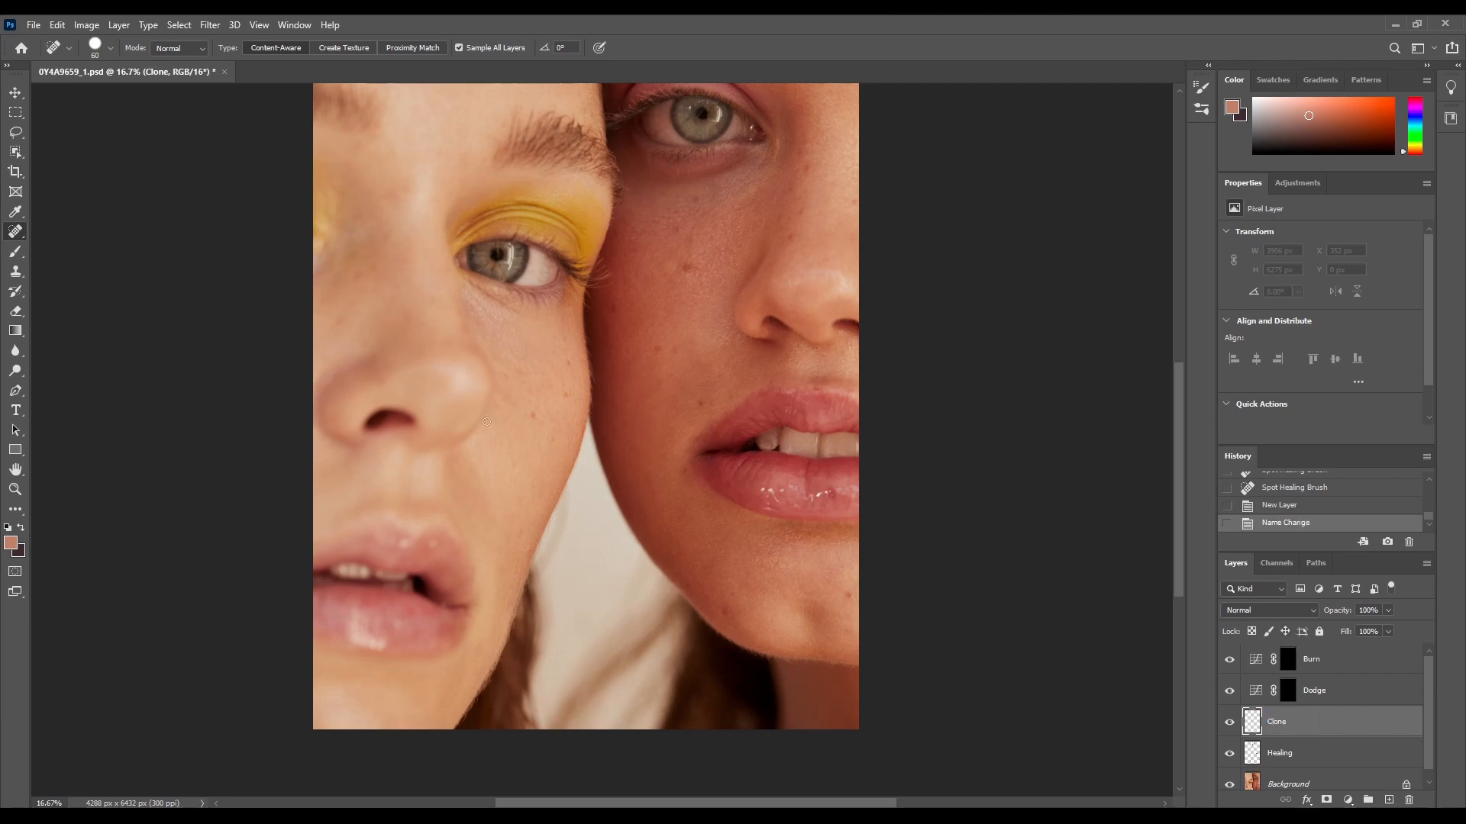
Step: With the Clone Stamp, cover the stray hairs along the left-hand woman's jawline with clean backdrop
left_click(15, 271)
left_click(111, 48)
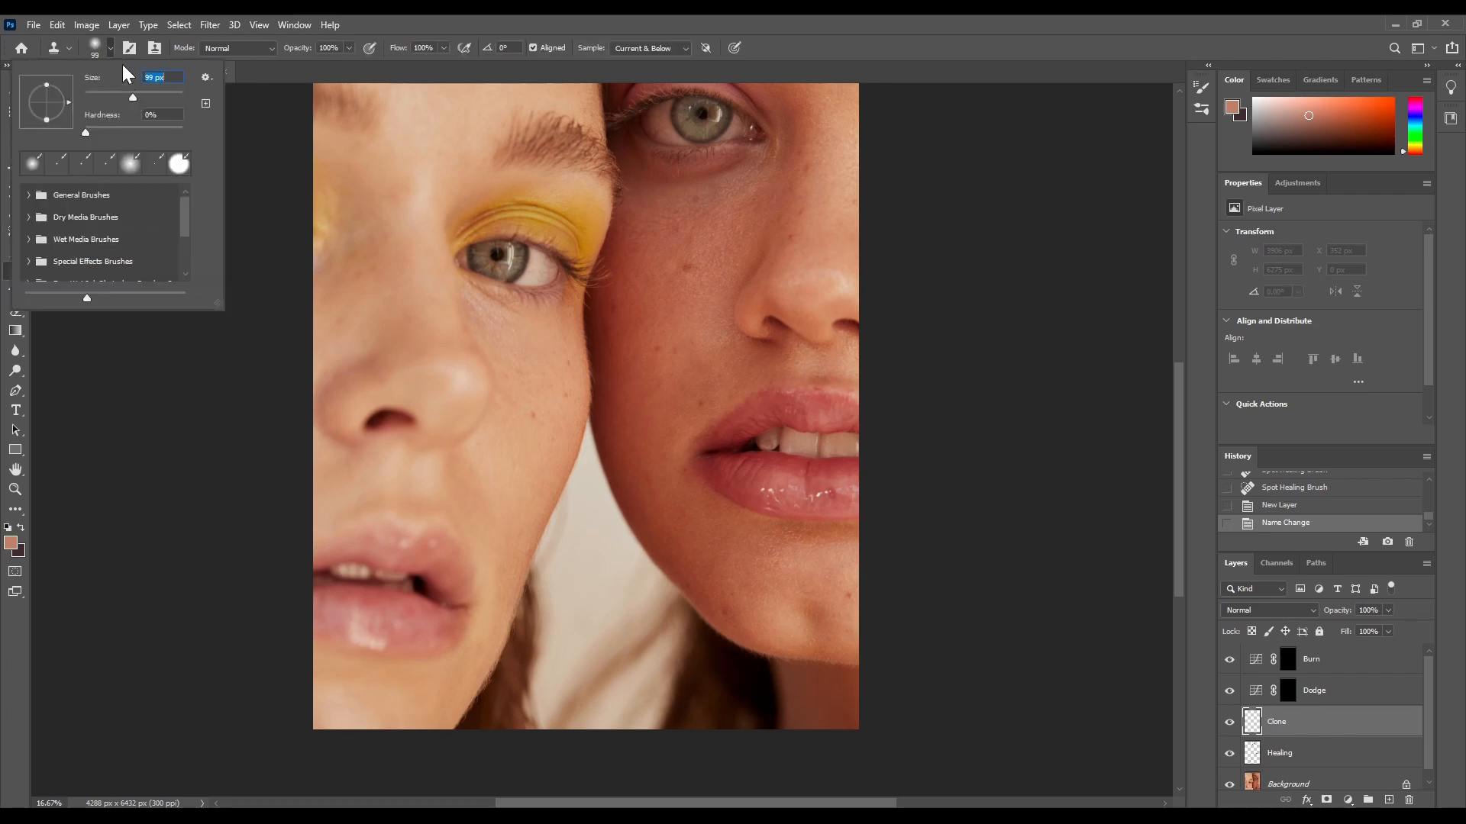
key("Return")
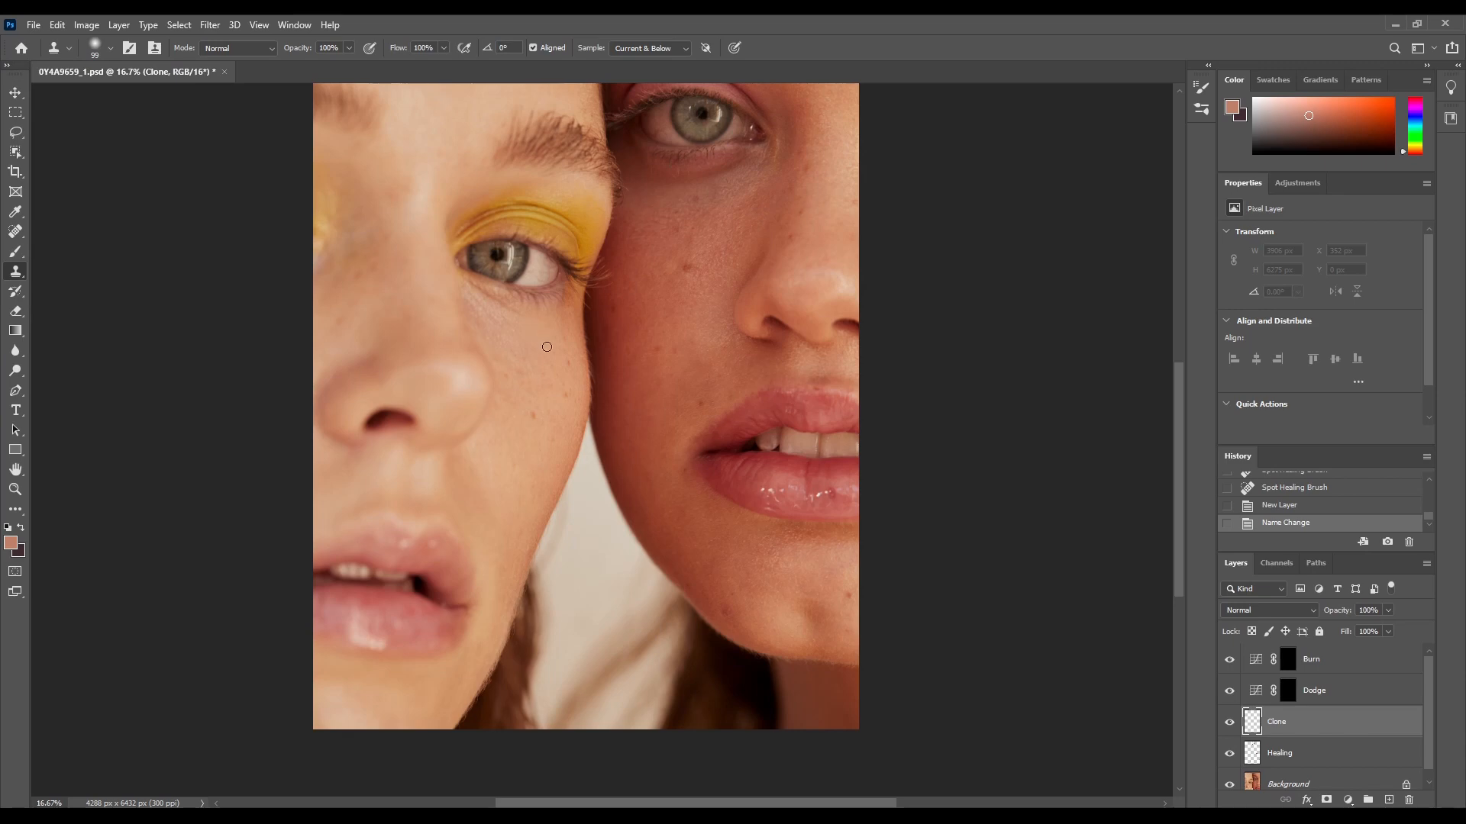
key("alt")
left_click(573, 557, "alt")
left_click_drag(545, 551, 568, 503)
left_click_drag(573, 477, 574, 485)
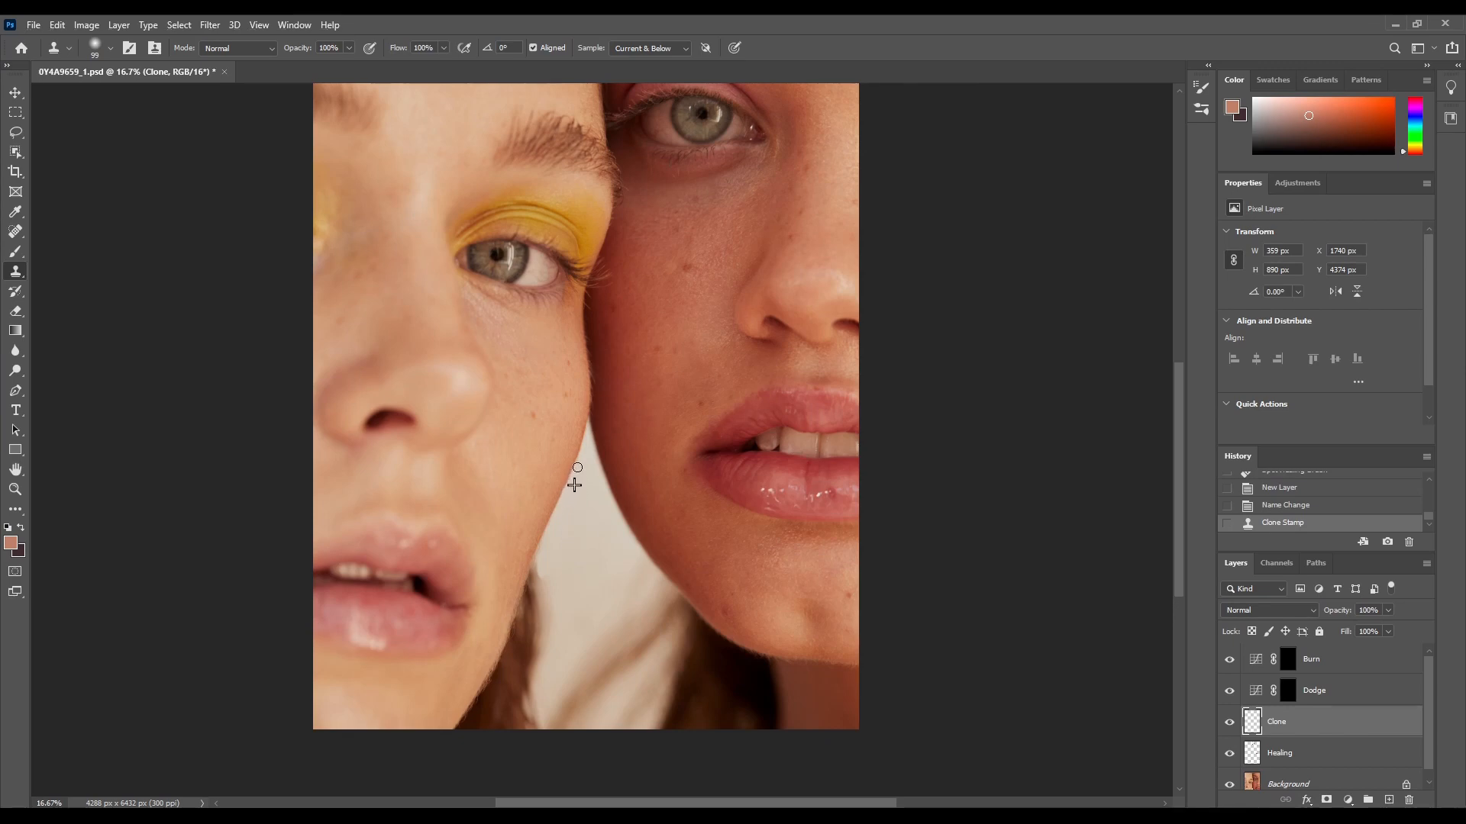
left_click_drag(581, 464, 592, 492)
Step: Clone backdrop over the stray hair below the left-hand woman's jaw and reduce the Clone Stamp brush size
left_click(548, 589, "alt")
mouse_move(543, 571)
left_mouse_down()
mouse_move(540, 583)
mouse_move(542, 554)
mouse_move(527, 578)
left_mouse_up()
key("bracketleft")
key("bracketleft")
key("bracketleft")
key("bracketleft")
key("bracketleft")
key("bracketleft")
key("bracketleft")
left_click(536, 580, "alt")
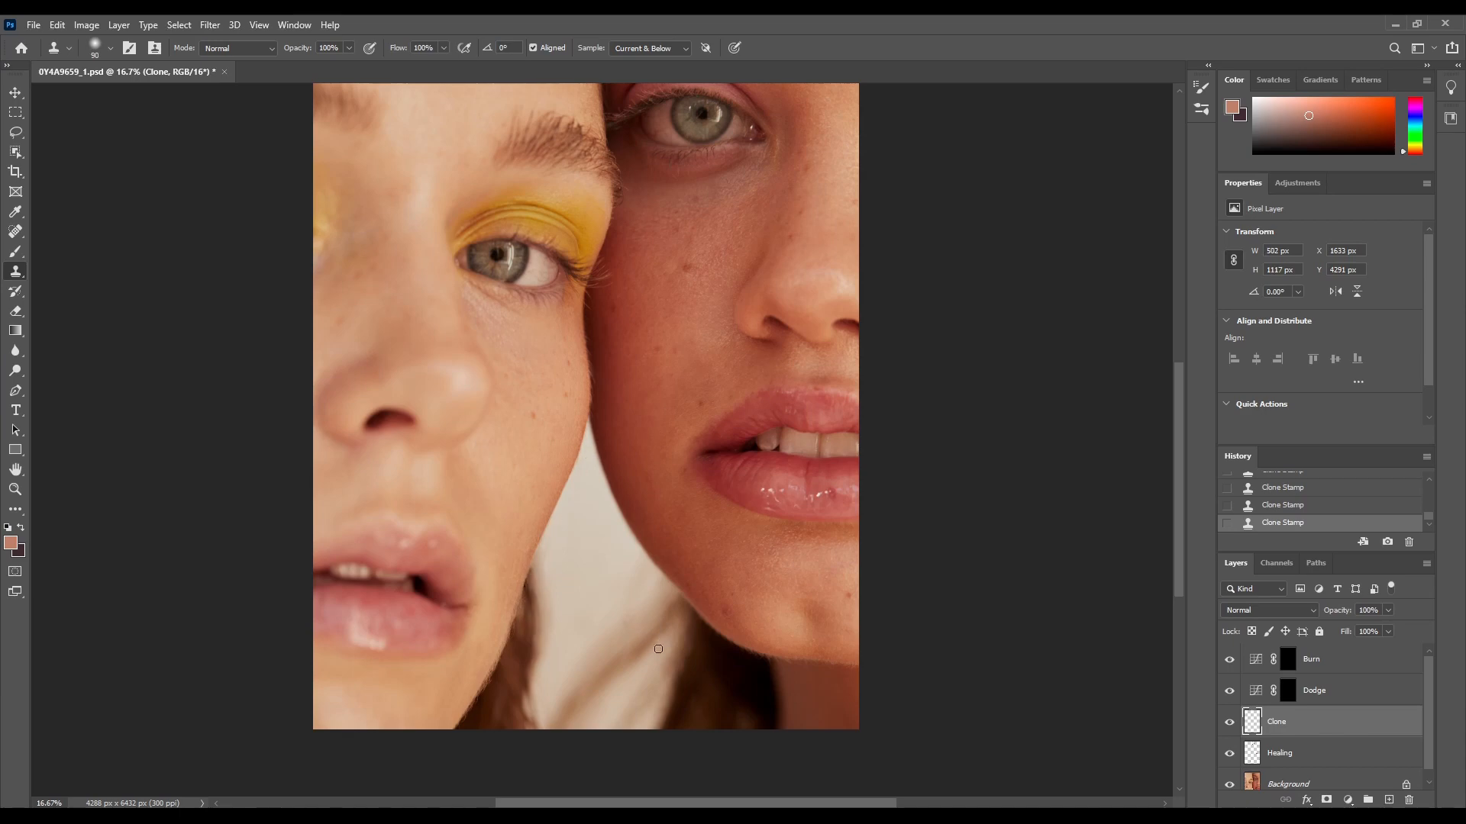
Step: Enlarge the Clone Stamp brush to 300 px for the backdrop between the two faces
key("bracketright")
key("bracketright")
key("bracketright")
key("bracketright")
key("bracketright")
key("bracketright")
key("bracketright")
left_click(1201, 88)
left_click(896, 148)
left_click(1201, 87)
Step: Try to clone clean backdrop over the fabric folds beneath the right-hand woman's jaw
left_click_drag(660, 568, 663, 603)
key("ctrl+z")
left_click(587, 599, "alt")
key("ctrl+z")
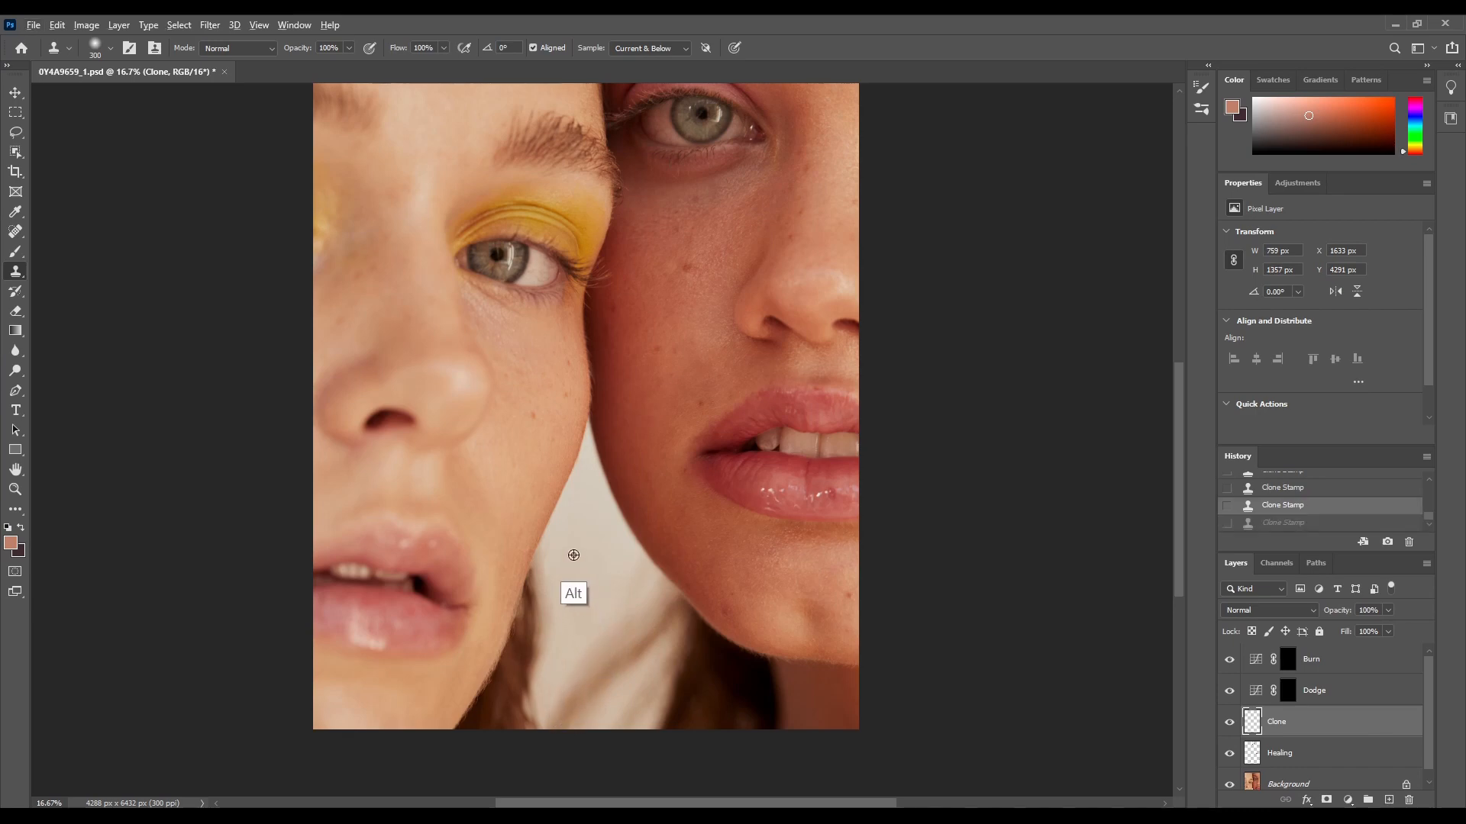
Step: Clone plain backdrop over the fabric folds between the faces, up to the right-hand woman's hair
left_click(573, 555, "alt")
mouse_move(582, 657)
left_mouse_down()
mouse_move(565, 721)
mouse_move(573, 689)
mouse_move(581, 706)
mouse_move(604, 670)
mouse_move(587, 630)
mouse_move(572, 642)
mouse_move(586, 627)
mouse_move(621, 648)
mouse_move(618, 616)
mouse_move(619, 638)
mouse_move(635, 625)
mouse_move(603, 621)
mouse_move(626, 624)
mouse_move(630, 593)
mouse_move(642, 600)
mouse_move(632, 578)
mouse_move(646, 595)
mouse_move(632, 576)
mouse_move(645, 603)
mouse_move(618, 644)
mouse_move(643, 614)
mouse_move(579, 688)
mouse_move(588, 719)
mouse_move(643, 609)
mouse_move(639, 654)
mouse_move(651, 638)
mouse_move(659, 590)
left_mouse_up()
left_click(616, 637, "alt")
left_click(614, 630, "alt")
left_click(603, 640, "alt")
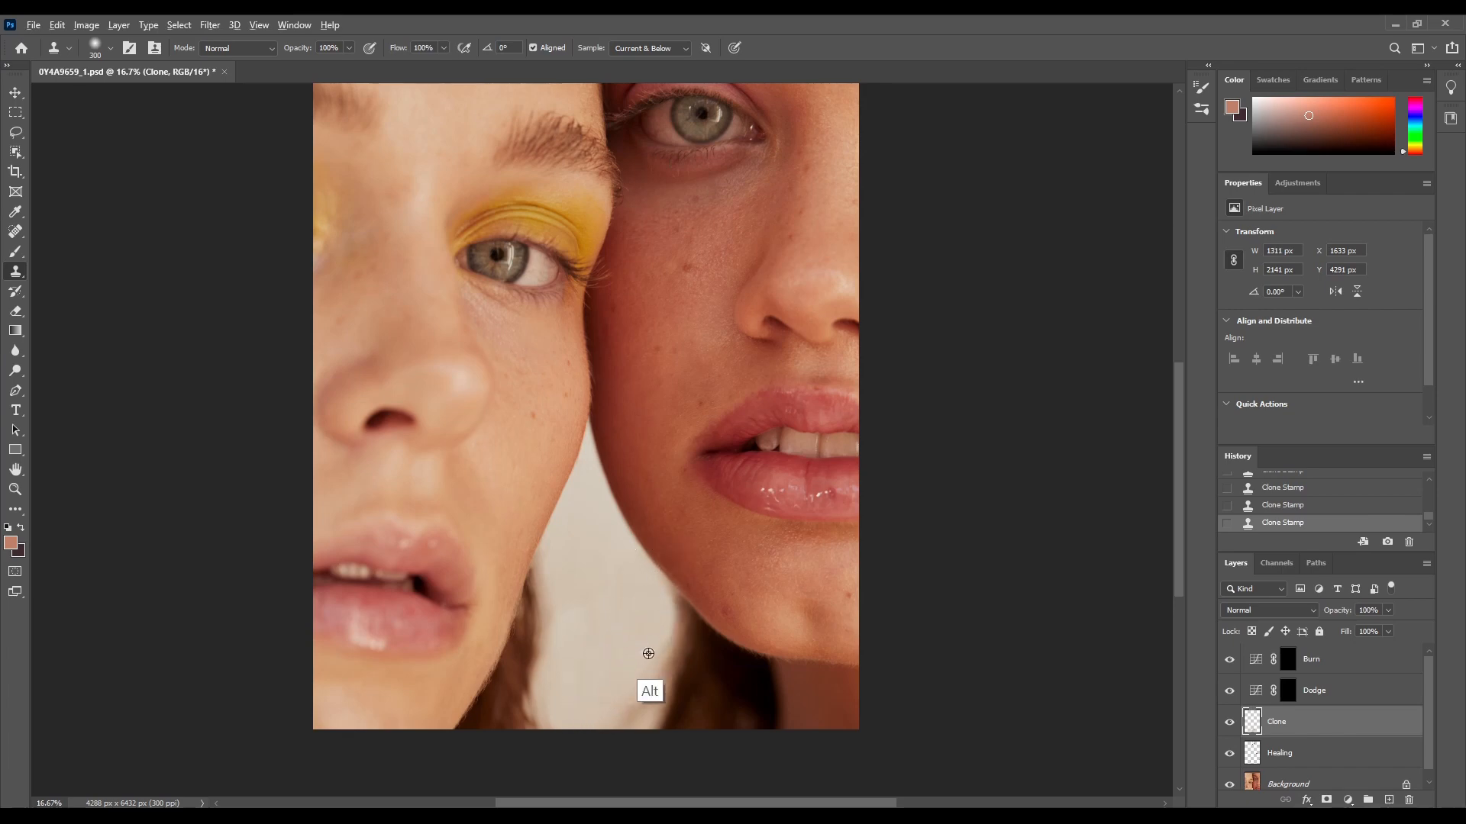
left_click(649, 653, "alt")
mouse_move(648, 696)
left_mouse_down()
mouse_move(611, 718)
mouse_move(653, 632)
mouse_move(613, 558)
left_mouse_up()
left_click(629, 659, "alt")
left_click_drag(647, 627, 649, 653)
Step: Even out the backdrop beside the left-hand woman's hair by cloning from a clean area
left_click(590, 609, "alt")
mouse_move(565, 613)
left_mouse_down()
mouse_move(555, 568)
mouse_move(568, 646)
left_mouse_up()
key("ctrl+z")
left_click(594, 664, "alt")
left_click_drag(563, 707, 585, 630)
left_click_drag(580, 554, 579, 616)
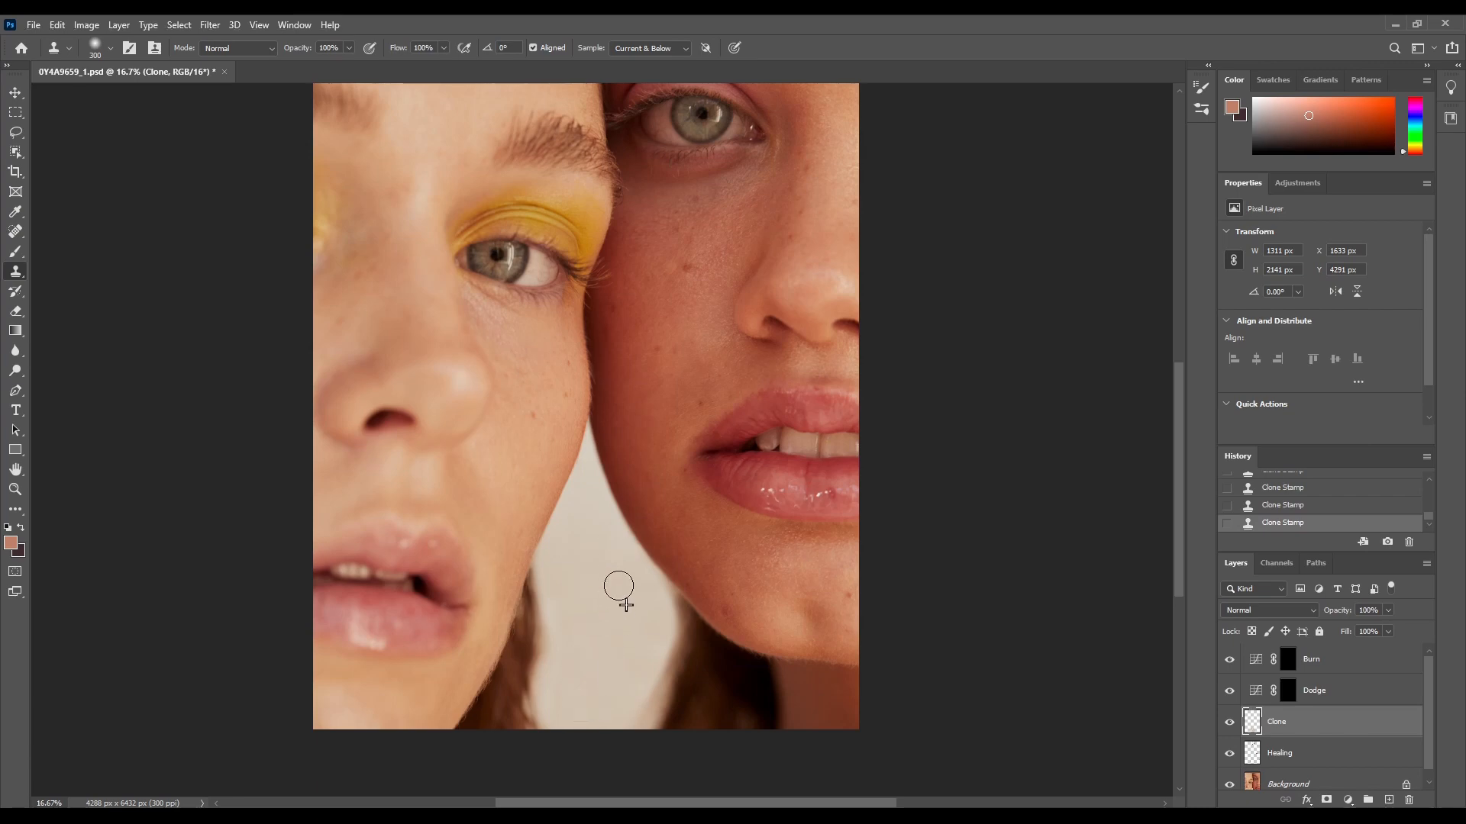
Step: Try another Clone Stamp stroke on the backdrop close to the right-hand woman's jaw
key("ctrl+plus")
key("ctrl+plus")
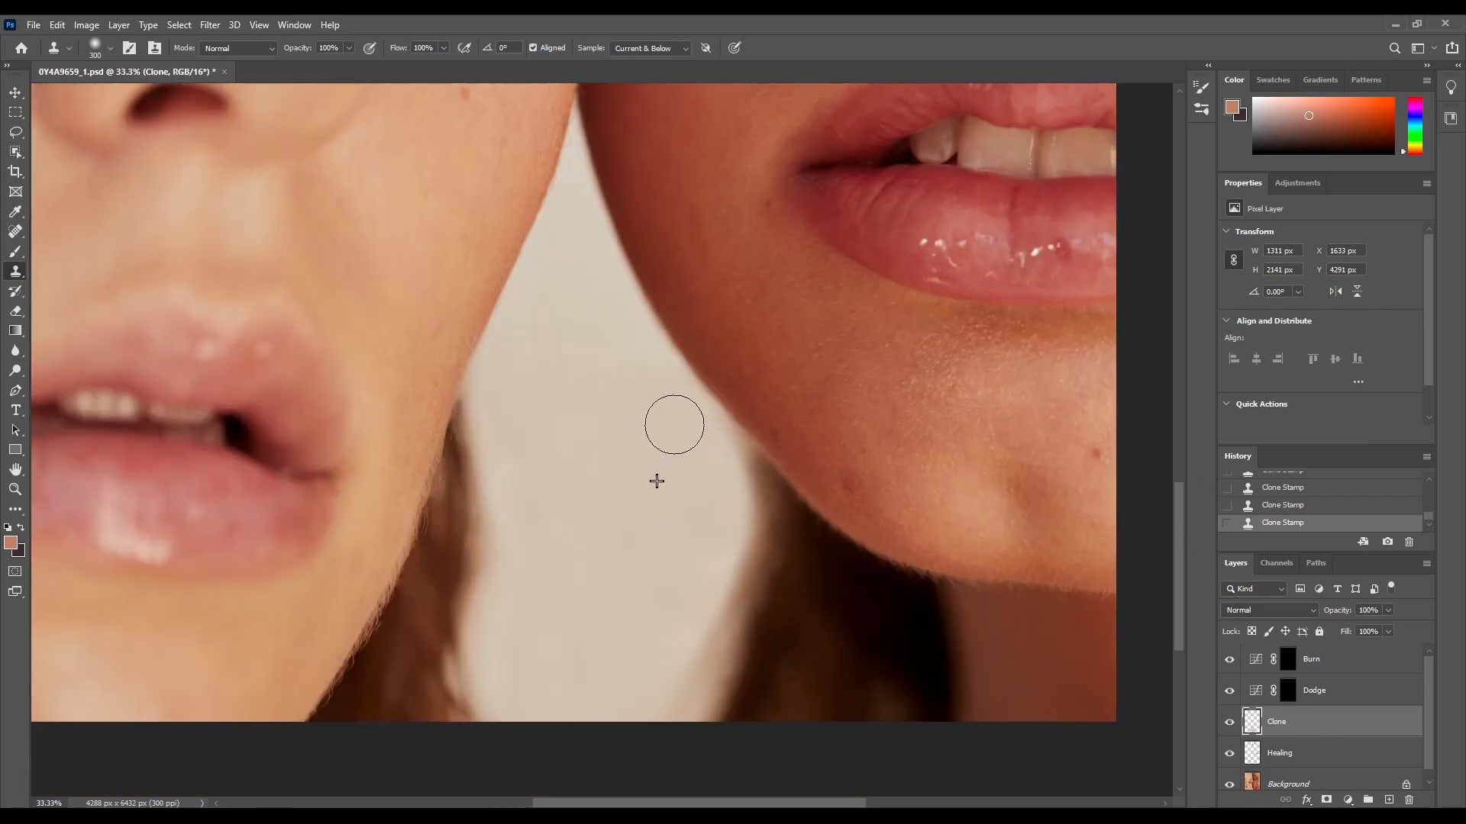
left_click_drag(620, 302, 619, 260)
key("ctrl+z")
key("ctrl+minus")
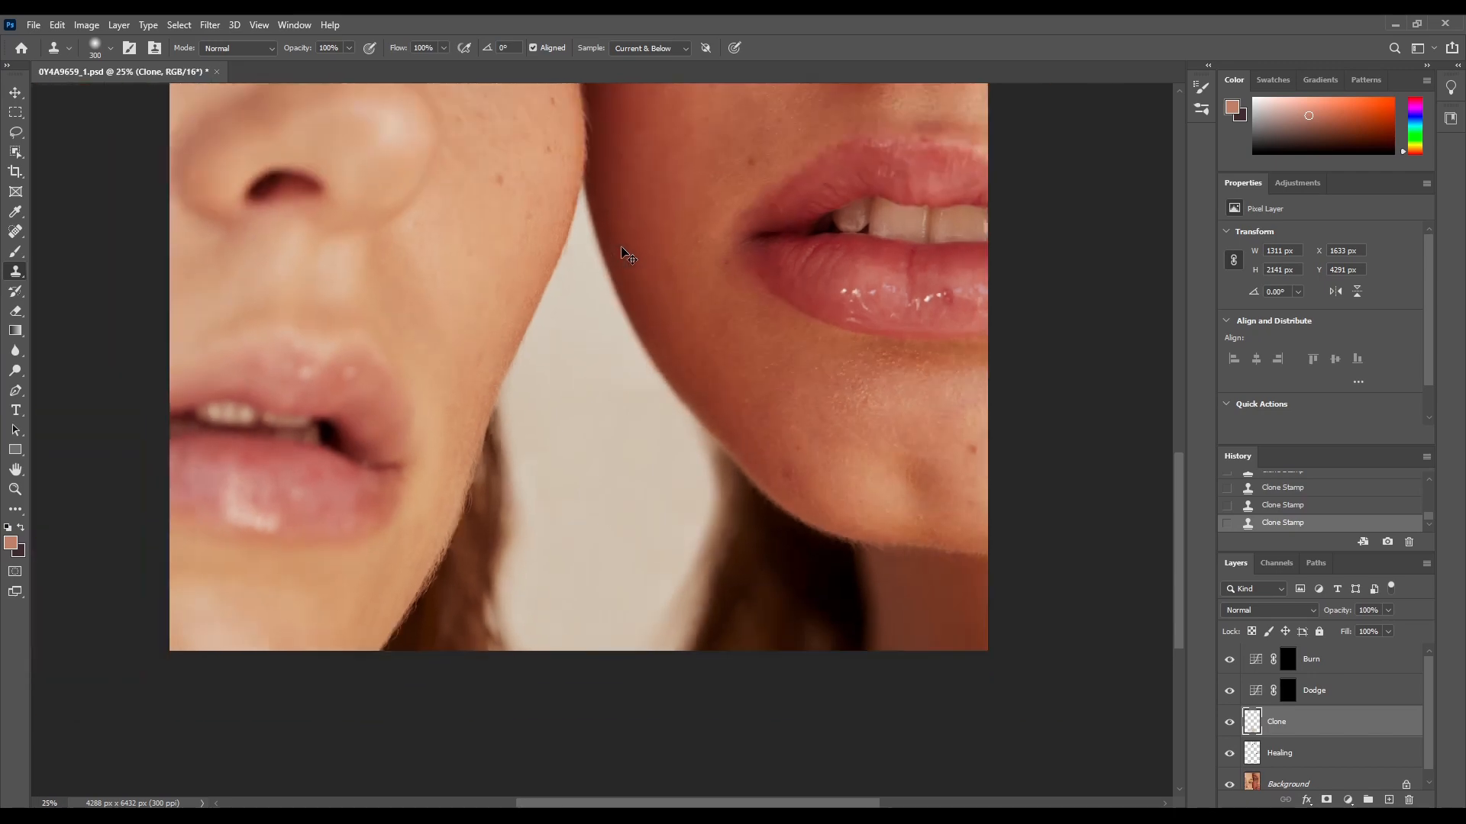
Step: Reduce the Clone Stamp brush to 70 px and clean the fine hairs along the left-hand woman's lower jaw
key("bracketleft")
key("bracketleft")
key("bracketleft")
key("bracketleft")
key("bracketleft")
key("bracketleft")
key("bracketleft")
key("bracketleft")
key("bracketleft")
left_click_drag(451, 574, 493, 430)
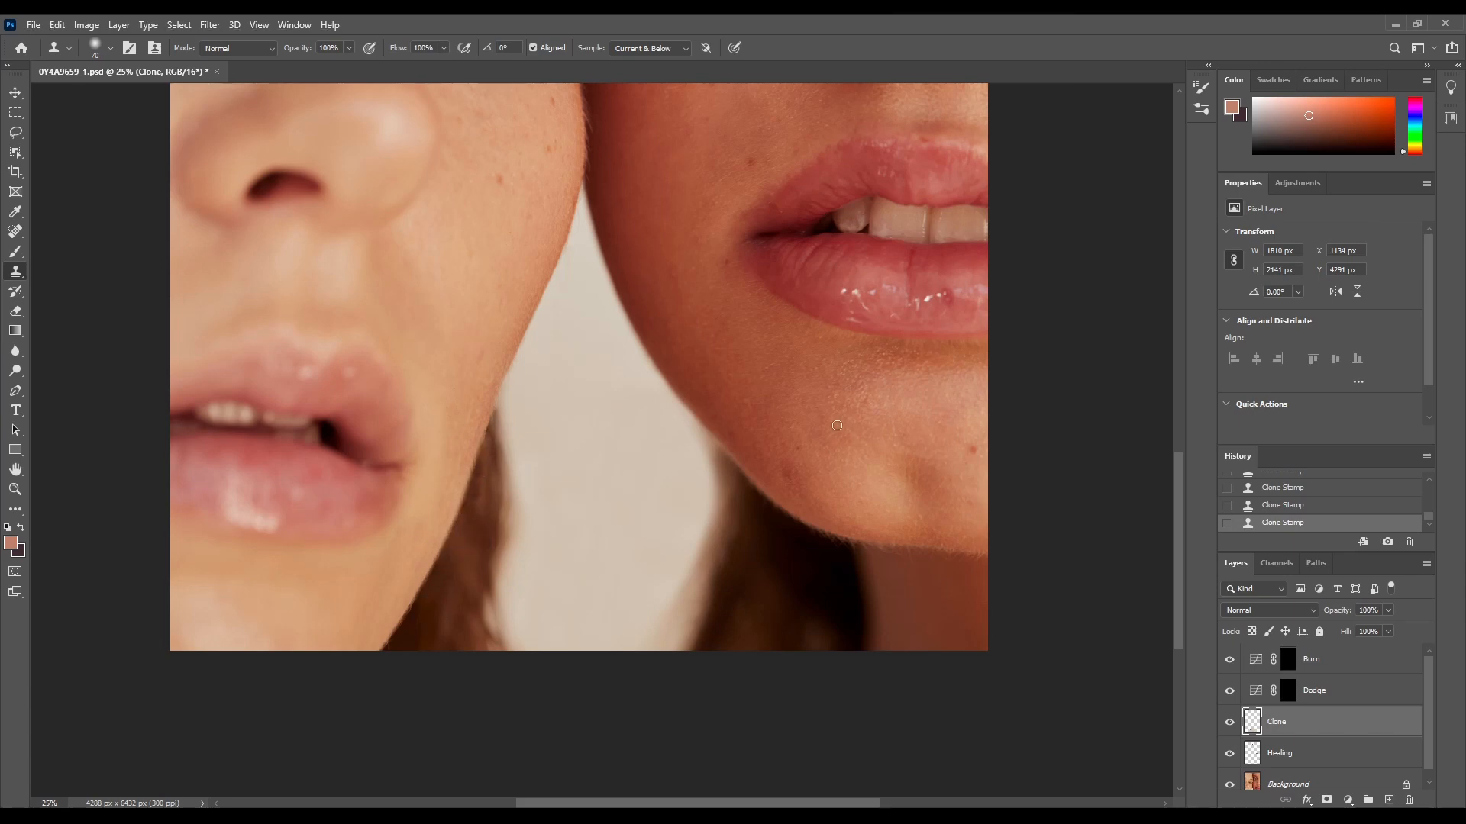
Step: Clone away the fine hairs along the underside of the right-hand woman's chin and the adjoining neck
left_click(877, 532, "alt")
mouse_move(882, 550)
left_mouse_down()
mouse_move(976, 561)
mouse_move(805, 533)
left_mouse_up()
left_click(825, 552, "alt")
left_click(890, 603, "alt")
left_click_drag(871, 593, 872, 550)
key("ctrl+minus")
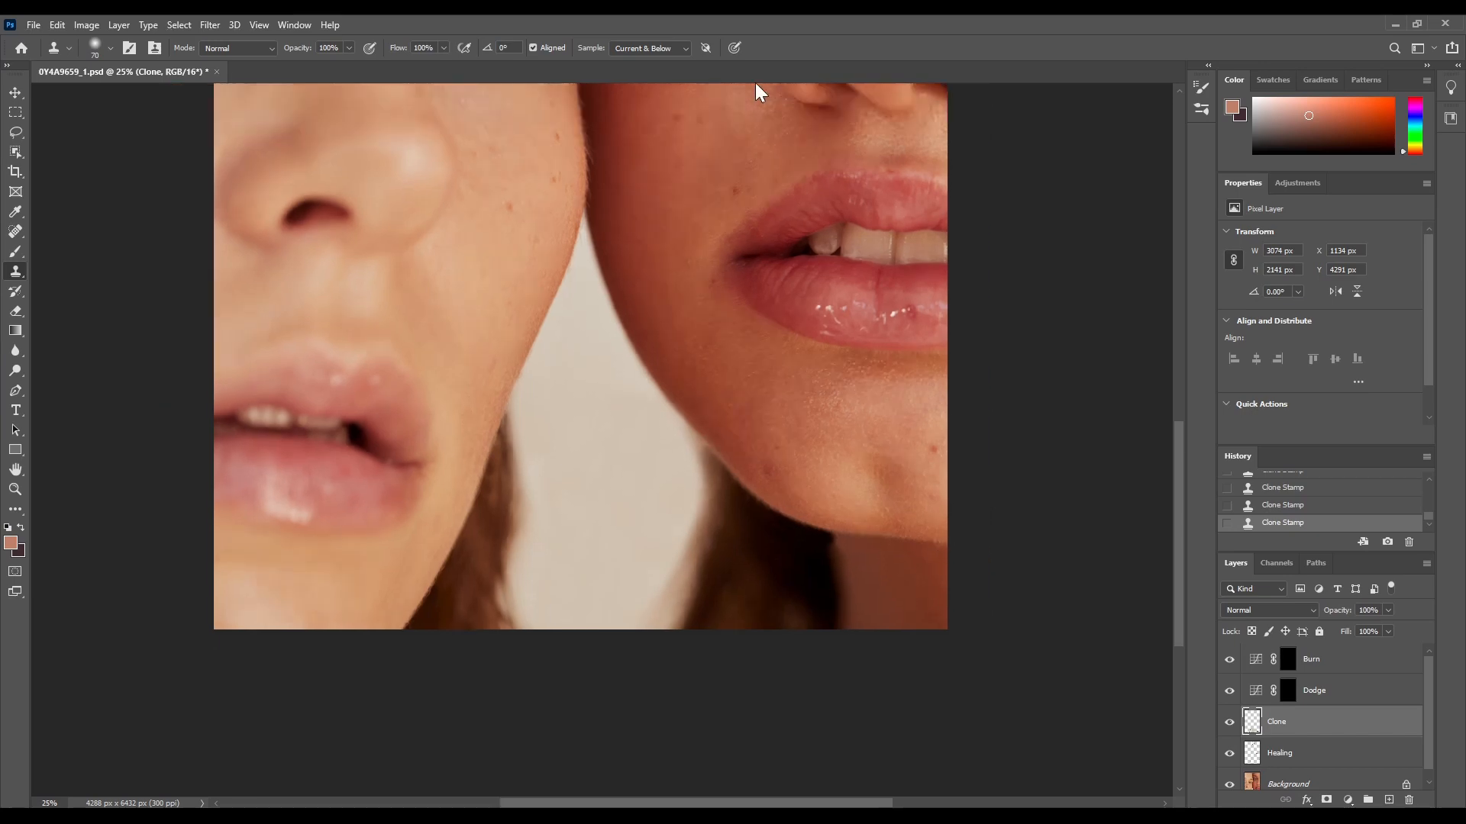
Step: Enlarge the Clone Stamp brush to 250 px and resample clean backdrop for the lower area between the faces
key("]")
key("]")
key("]")
key("]")
key("]")
key("]")
key("]")
left_click(592, 686, "alt")
mouse_move(581, 679)
left_mouse_down()
mouse_move(584, 662)
mouse_move(578, 695)
mouse_move(580, 666)
left_mouse_up()
key("ctrl+z")
left_click(601, 654, "alt")
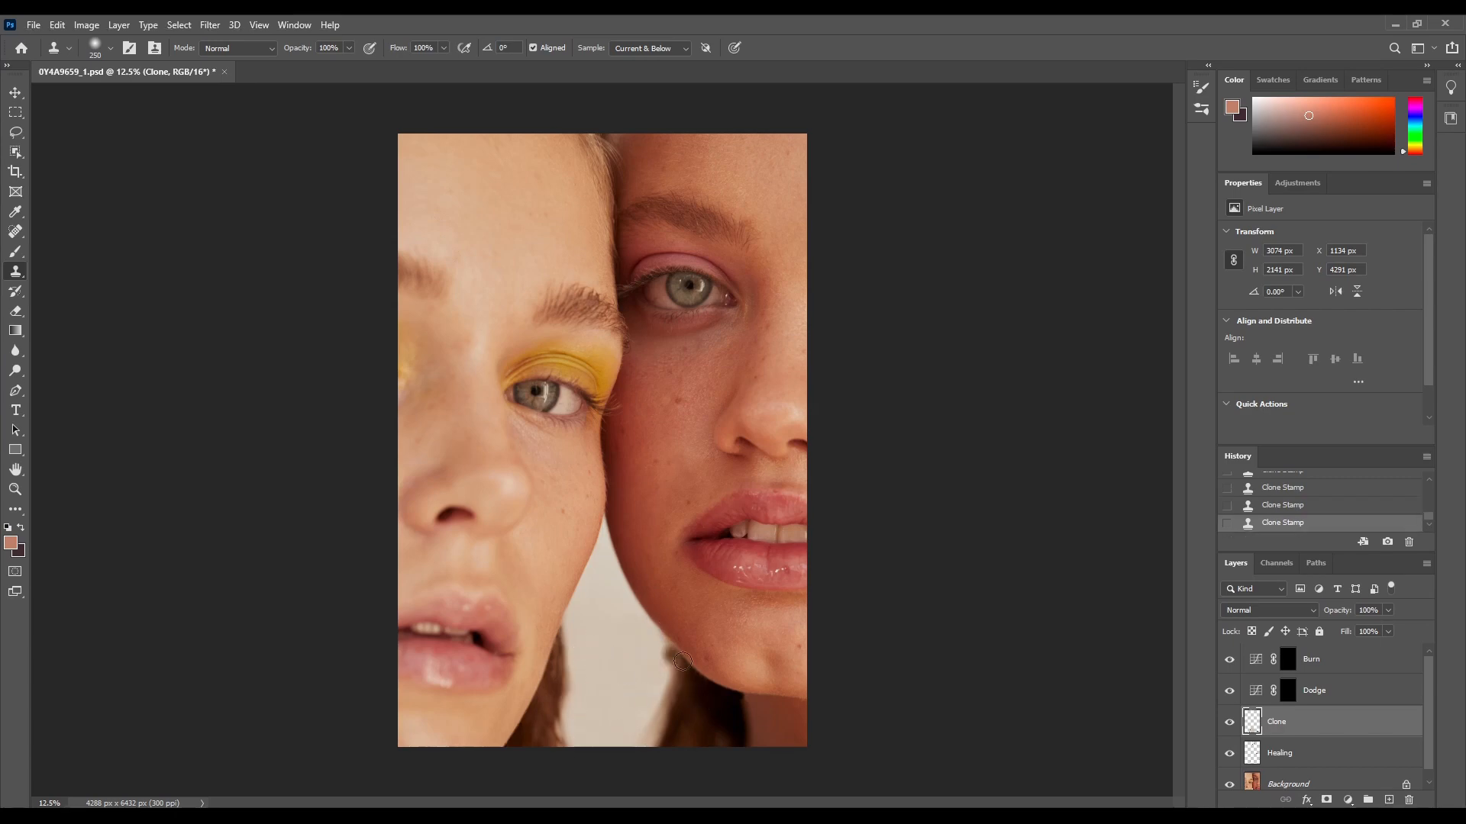
Step: Compare the portrait with and without the Clone layer to check the backdrop cleanup
left_click(1229, 722)
left_click(1228, 722)
left_click(1229, 722)
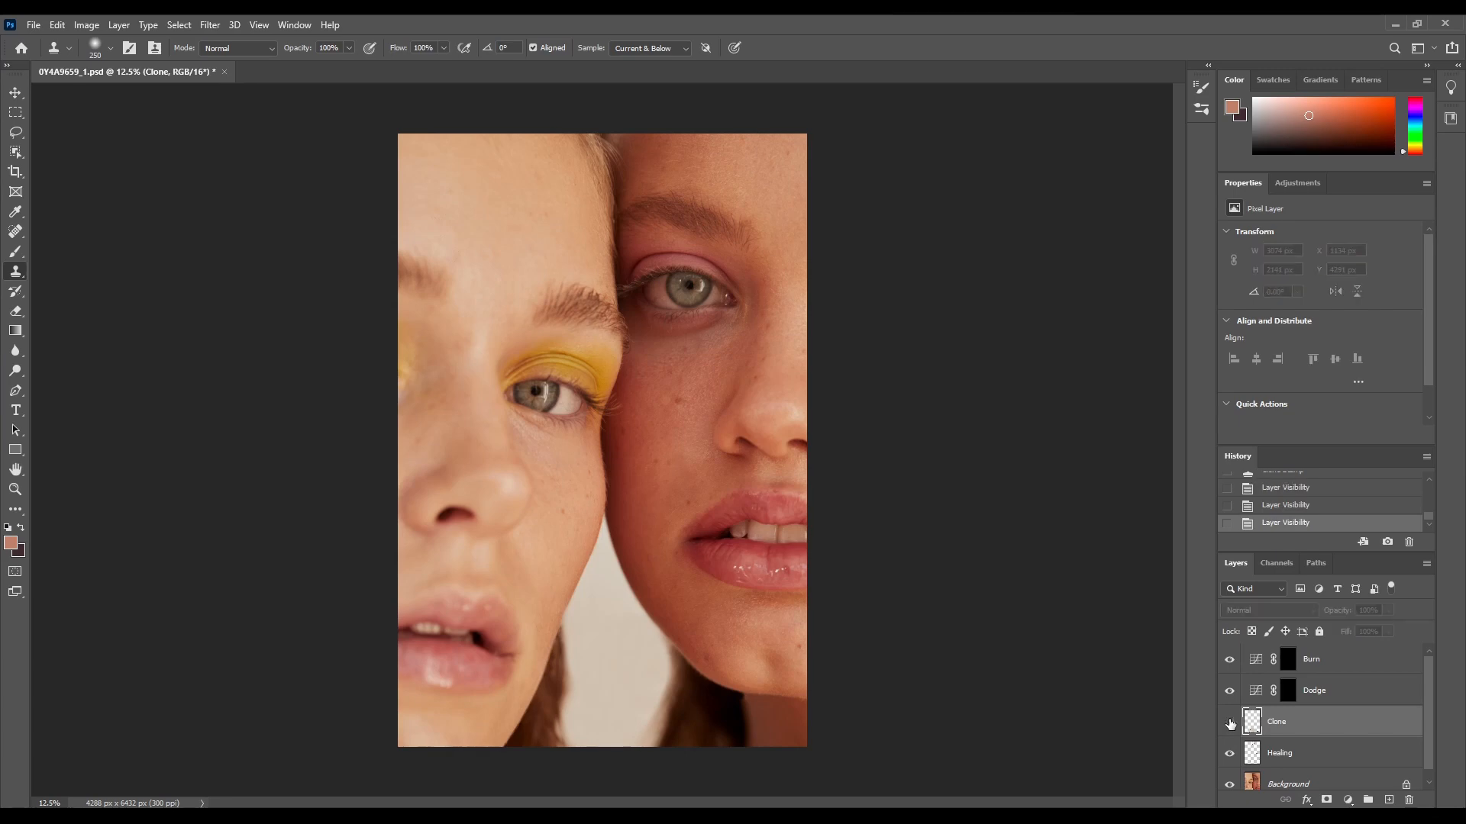
left_click(1229, 722)
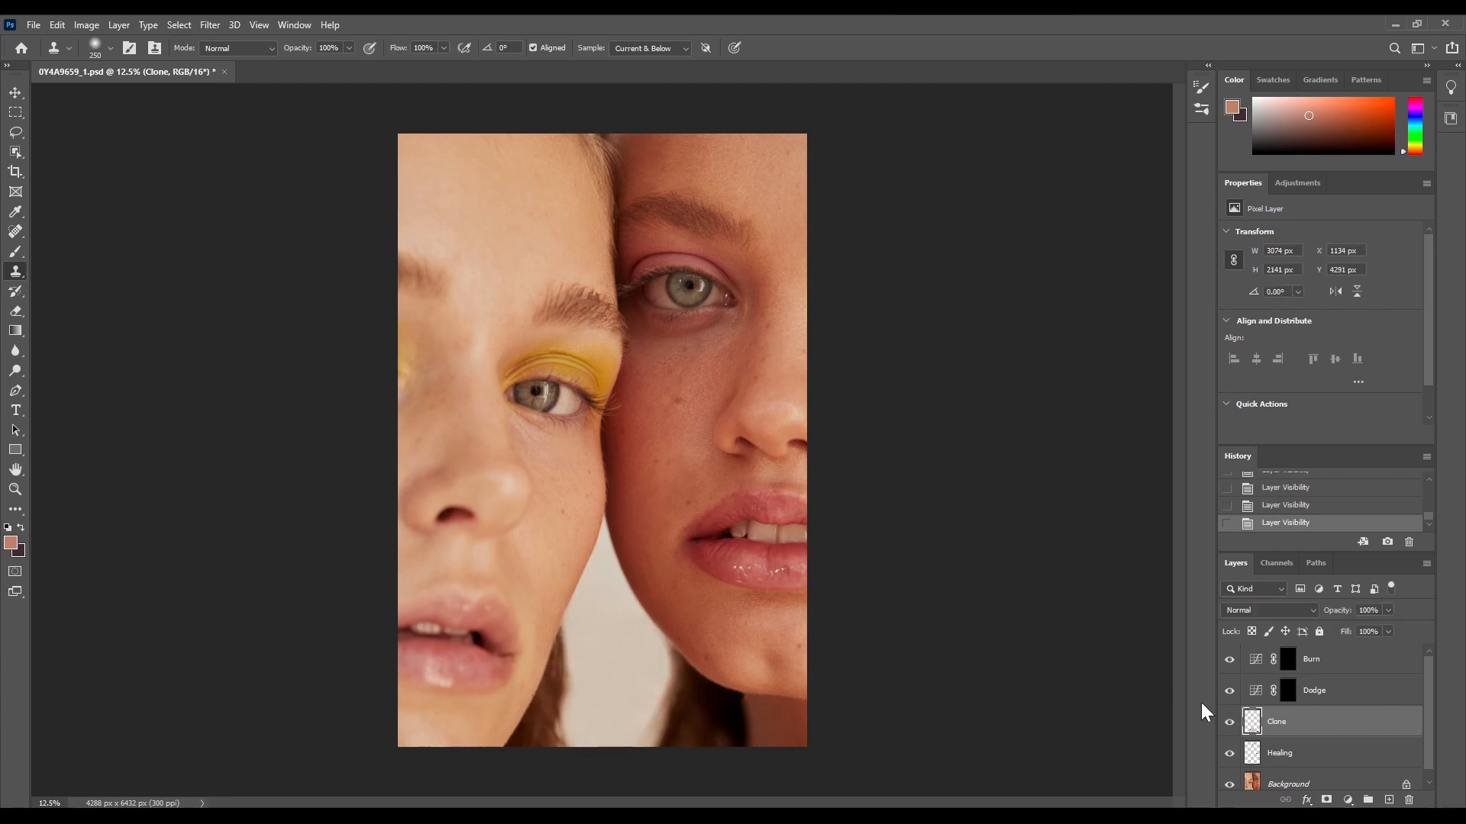
left_click(1229, 722)
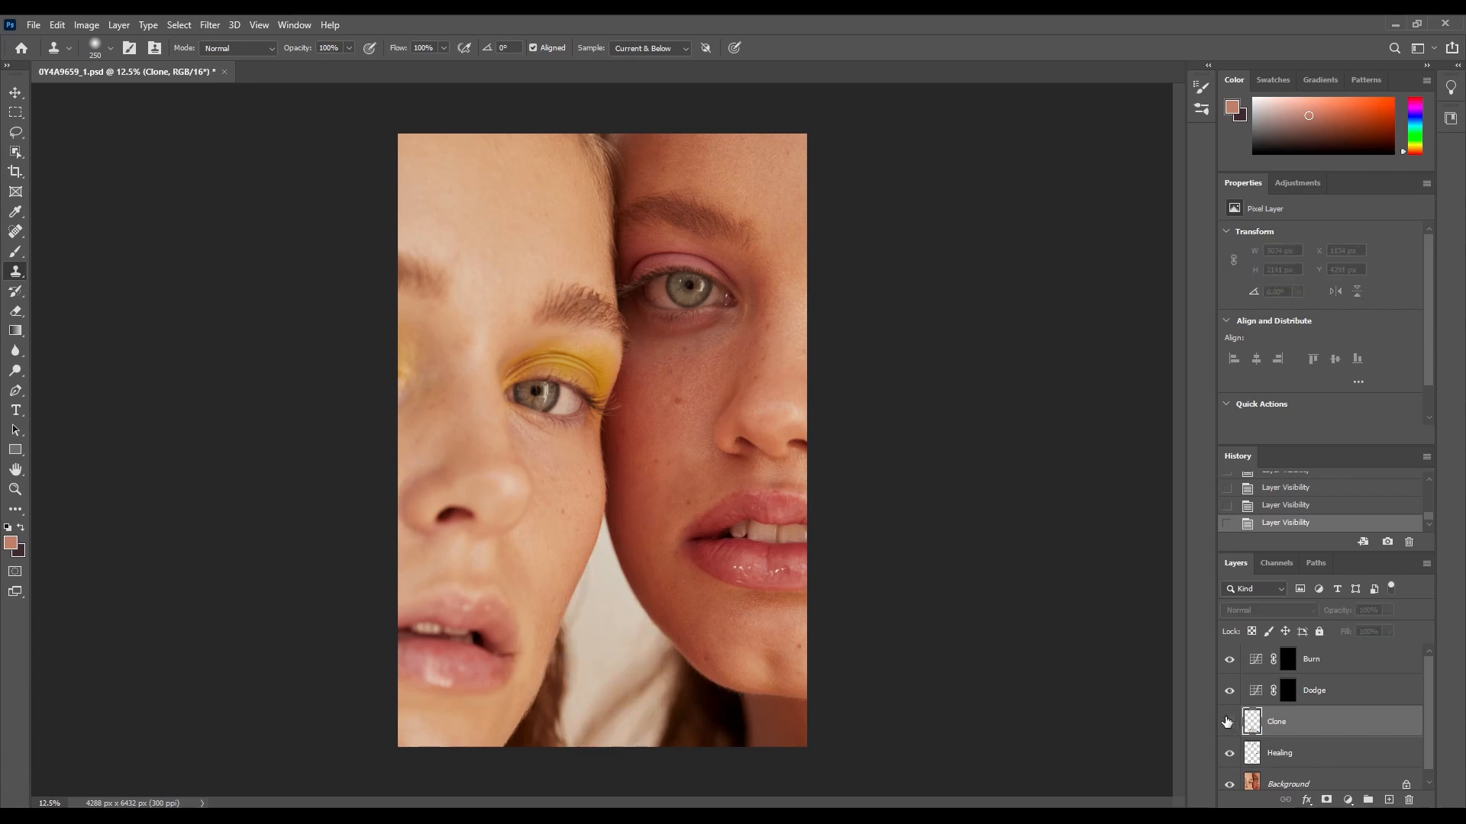
left_click(1229, 722)
left_click(1229, 722)
left_click(1229, 723)
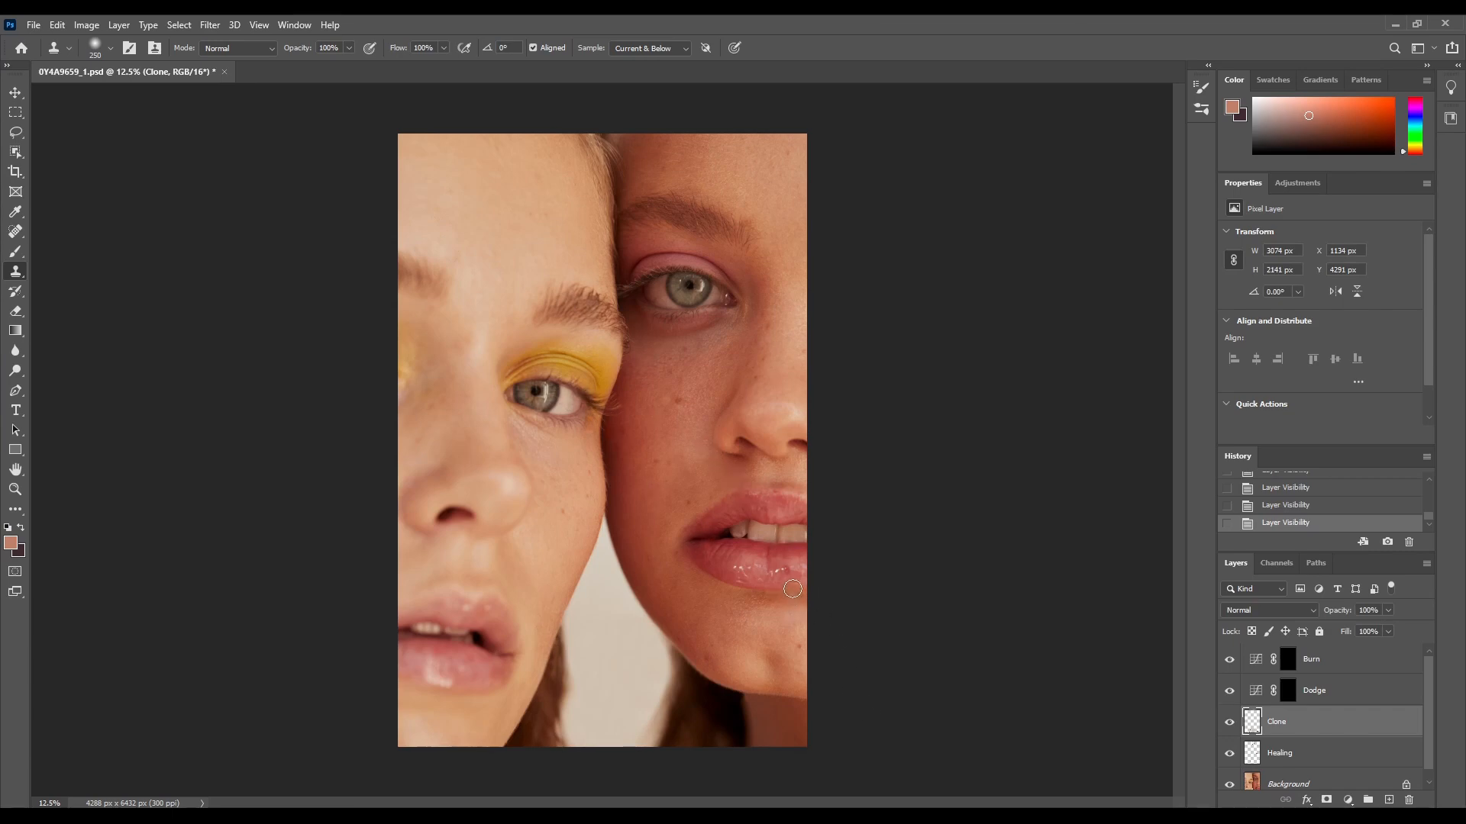
Step: With a 100 px Clone Stamp brush, clone shadowed skin over the stray hairs between the two foreheads, up to the image's top edge
left_click(15, 490)
left_click(608, 125)
left_click(609, 125)
left_click(610, 125)
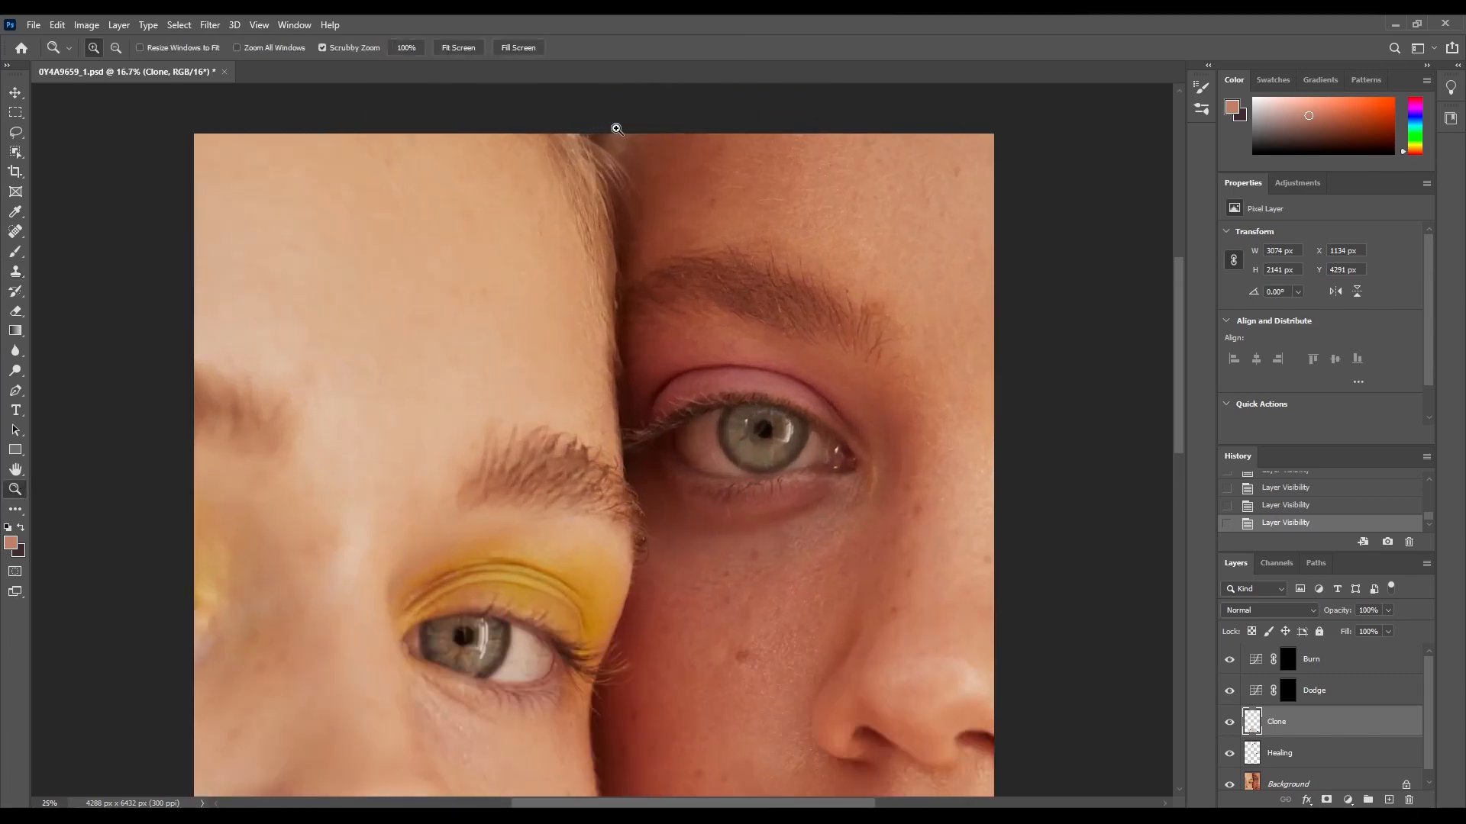
left_click(616, 124)
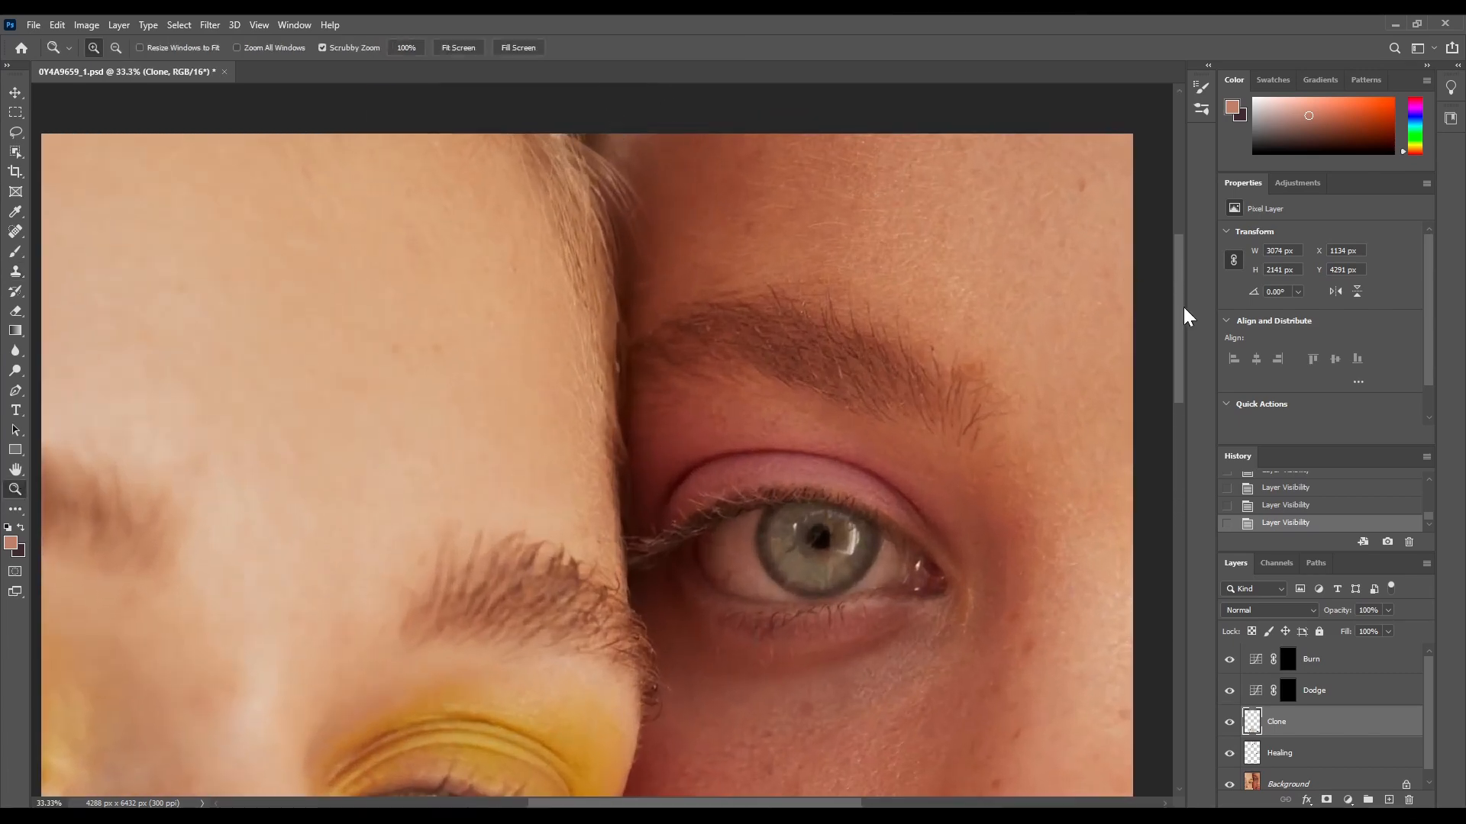
left_click_drag(1183, 307, 1176, 273)
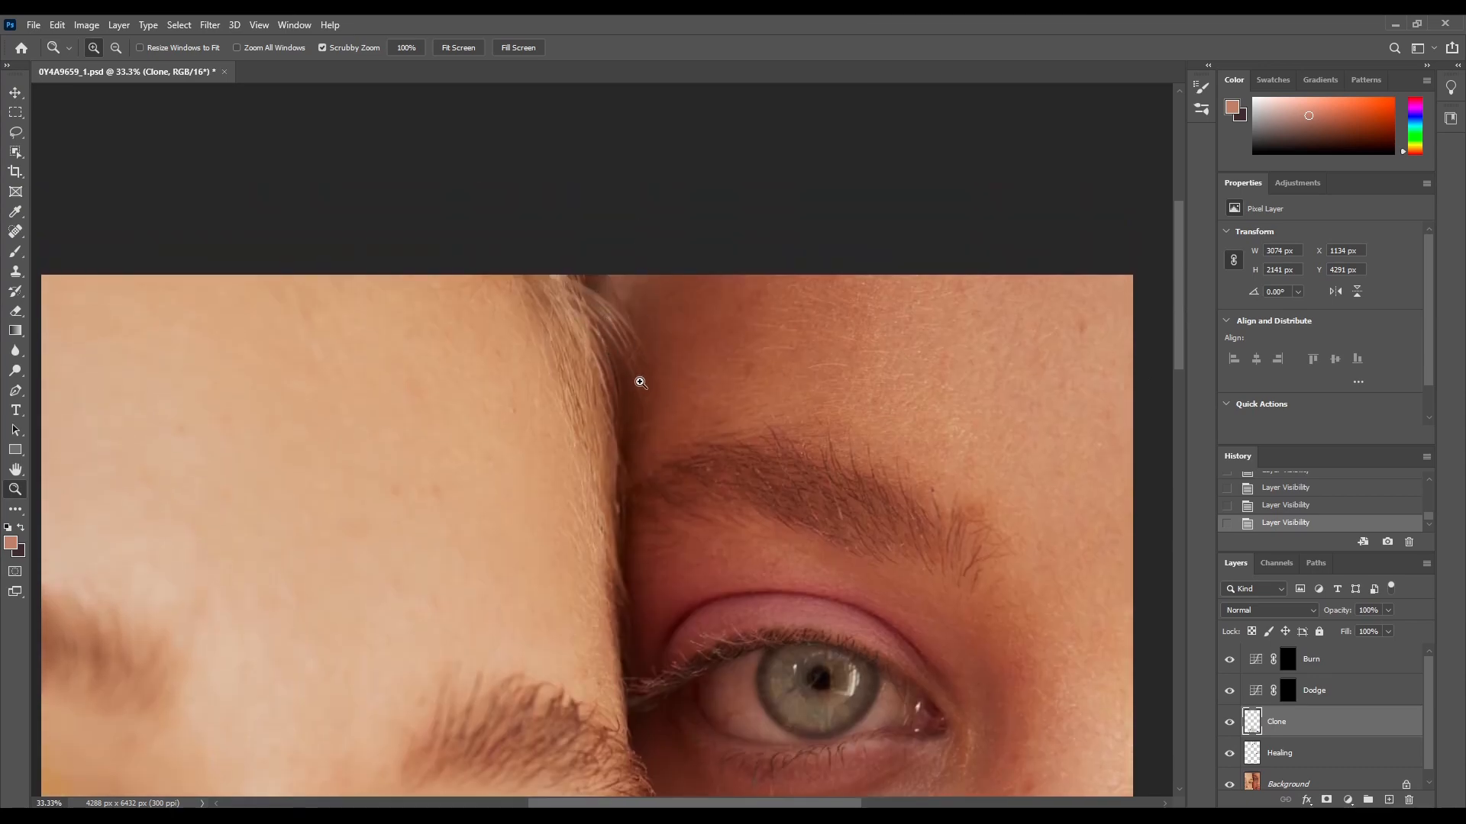
key("s")
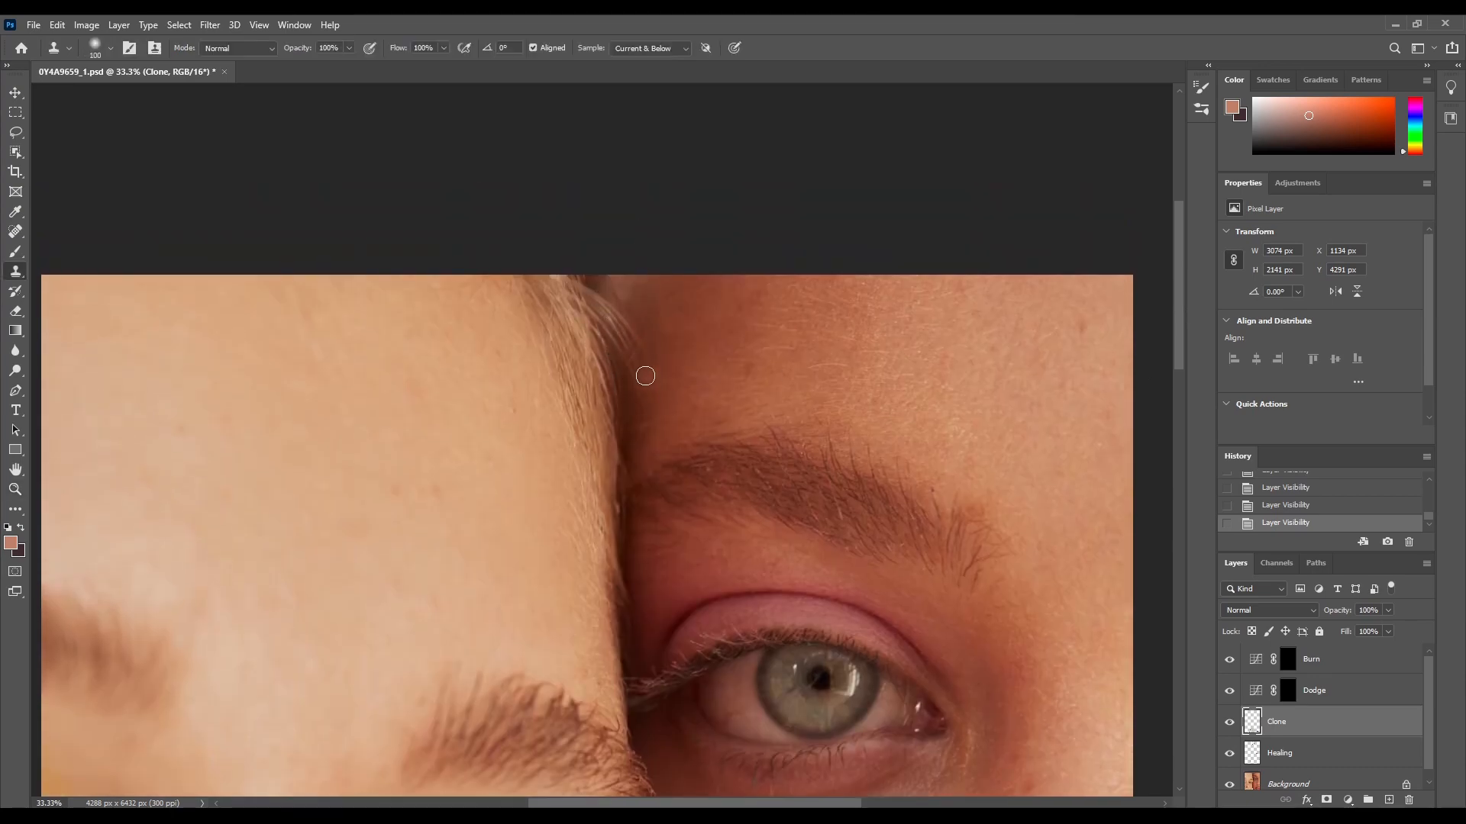
left_click(638, 409, "alt")
mouse_move(637, 378)
left_mouse_down()
mouse_move(630, 319)
mouse_move(615, 327)
mouse_move(664, 320)
mouse_move(644, 376)
mouse_move(634, 325)
mouse_move(647, 296)
mouse_move(631, 336)
mouse_move(621, 317)
mouse_move(645, 268)
mouse_move(621, 327)
mouse_move(592, 276)
mouse_move(613, 292)
mouse_move(640, 216)
left_mouse_up()
Step: Resample nearby dark tones and clean the flyaway hairs and backdrop gap beside the left-hand woman's upper hairline
left_click(610, 310, "alt")
left_click(614, 324, "alt")
left_click(619, 342, "alt")
left_click(600, 295, "alt")
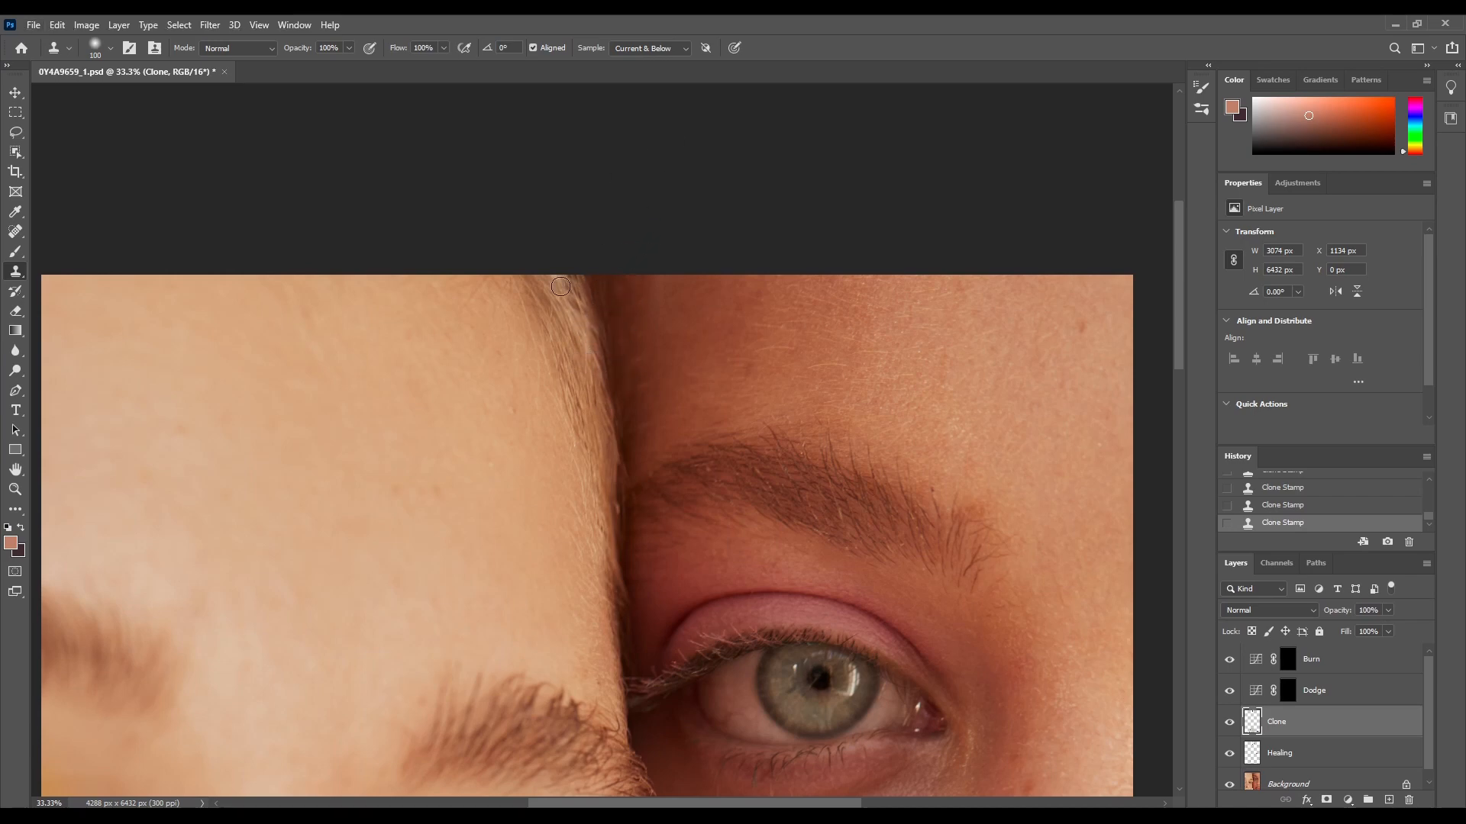
Step: Clone along the edge of the left-hand woman's upper hairline and undo the last stroke
mouse_move(560, 286)
left_mouse_down()
mouse_move(600, 378)
mouse_move(622, 499)
mouse_move(614, 371)
mouse_move(627, 428)
left_mouse_up()
left_click(625, 390, "alt")
left_click(626, 526, "alt")
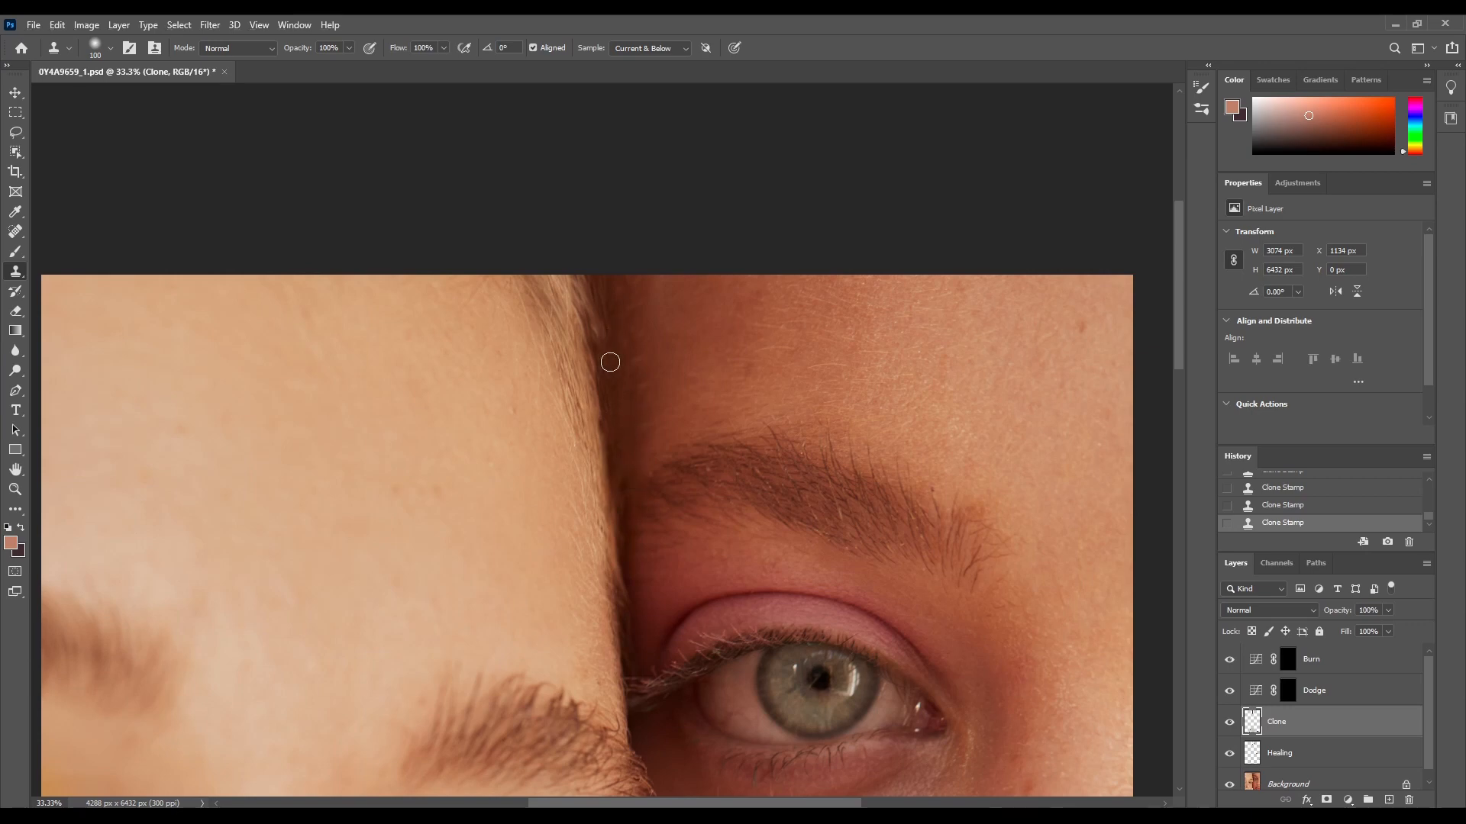
key("ctrl+z")
key("ctrl+minus")
key("ctrl+minus")
key("ctrl+minus")
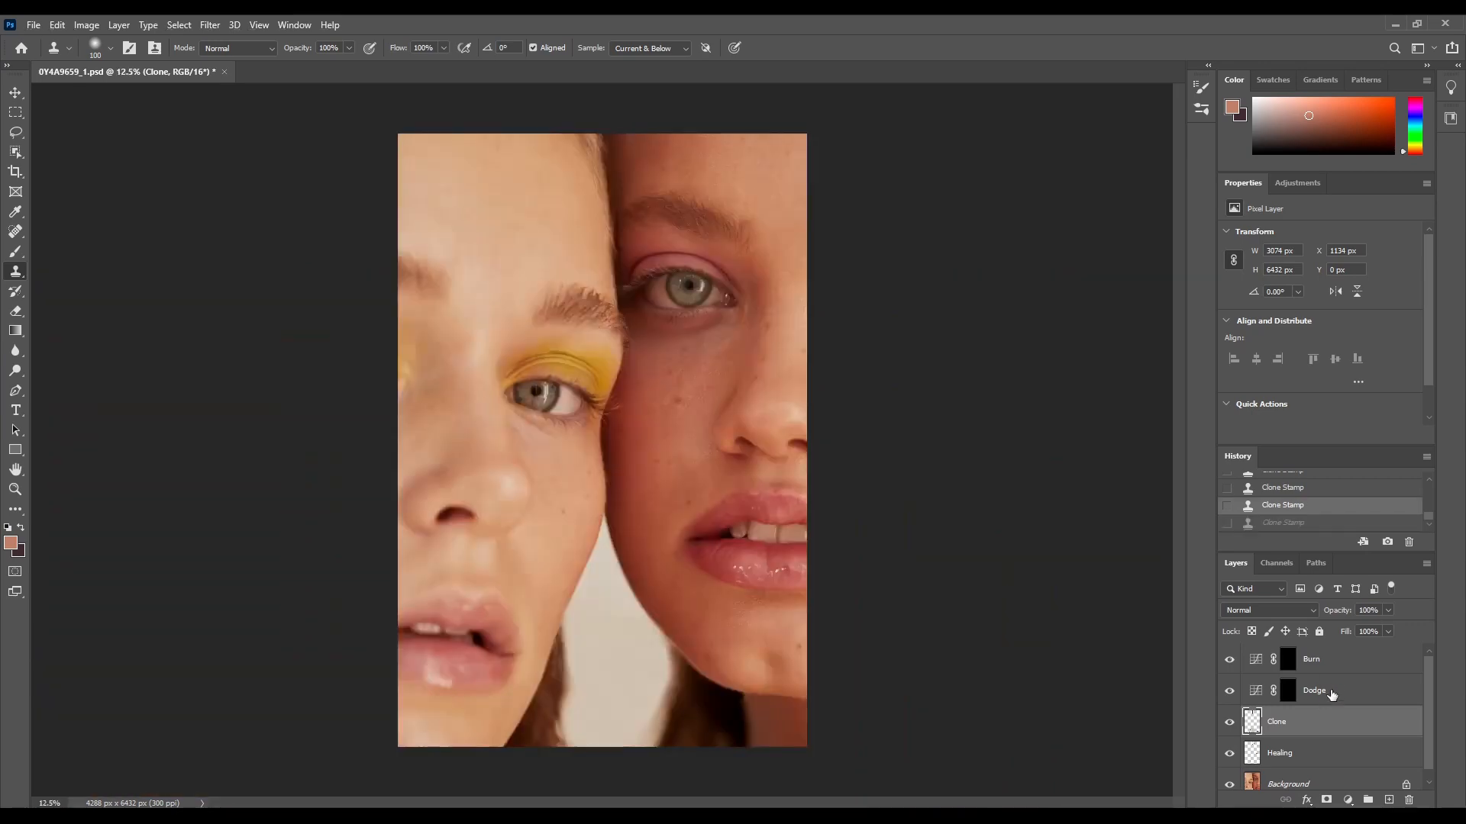
Step: Paint white on the Dodge layer's mask with a soft 45 px brush at 1% flow to lighten dark patches on the right-hand woman's cheek
left_click(1329, 692)
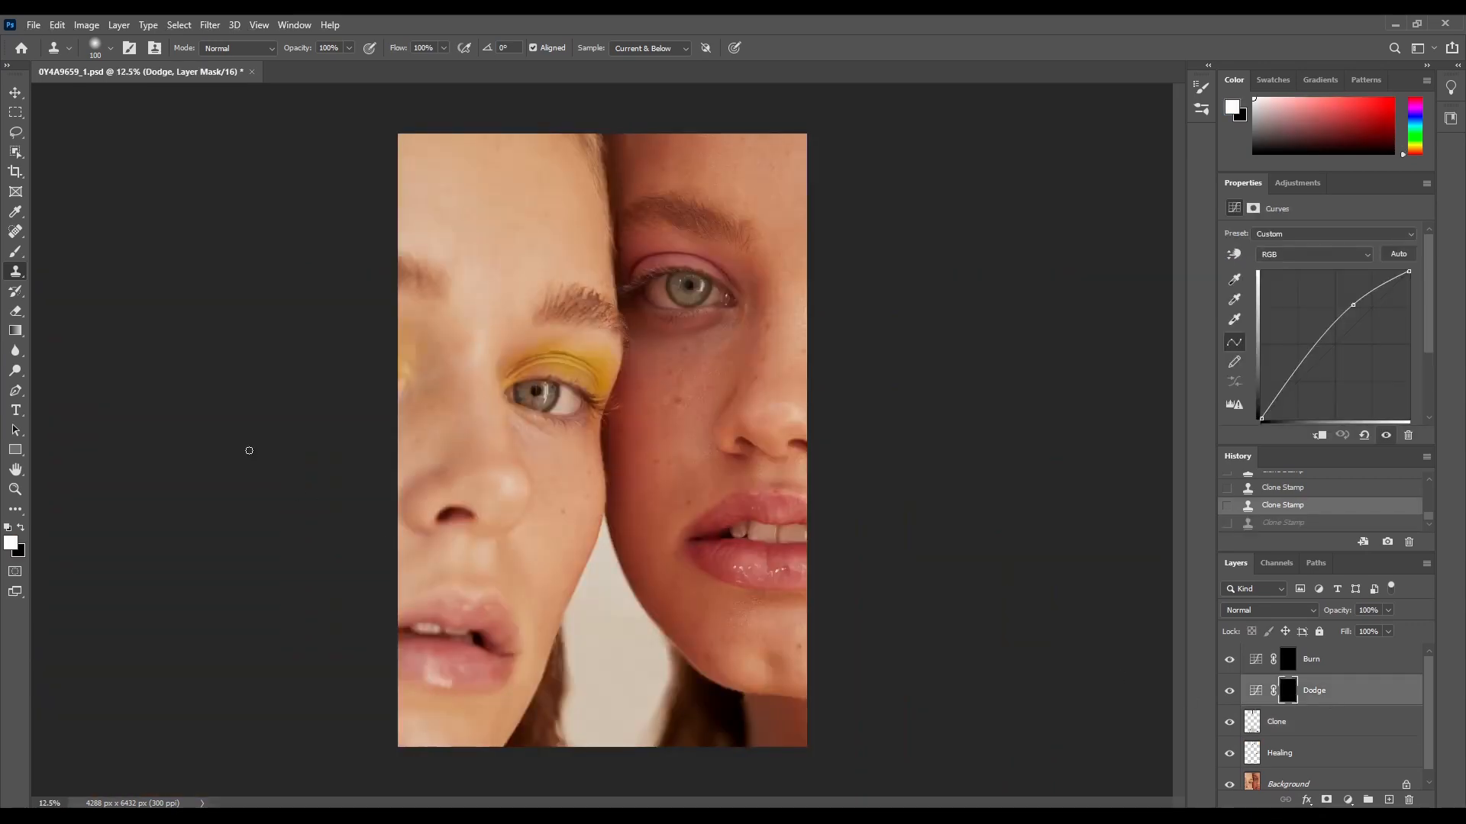
left_click(15, 251)
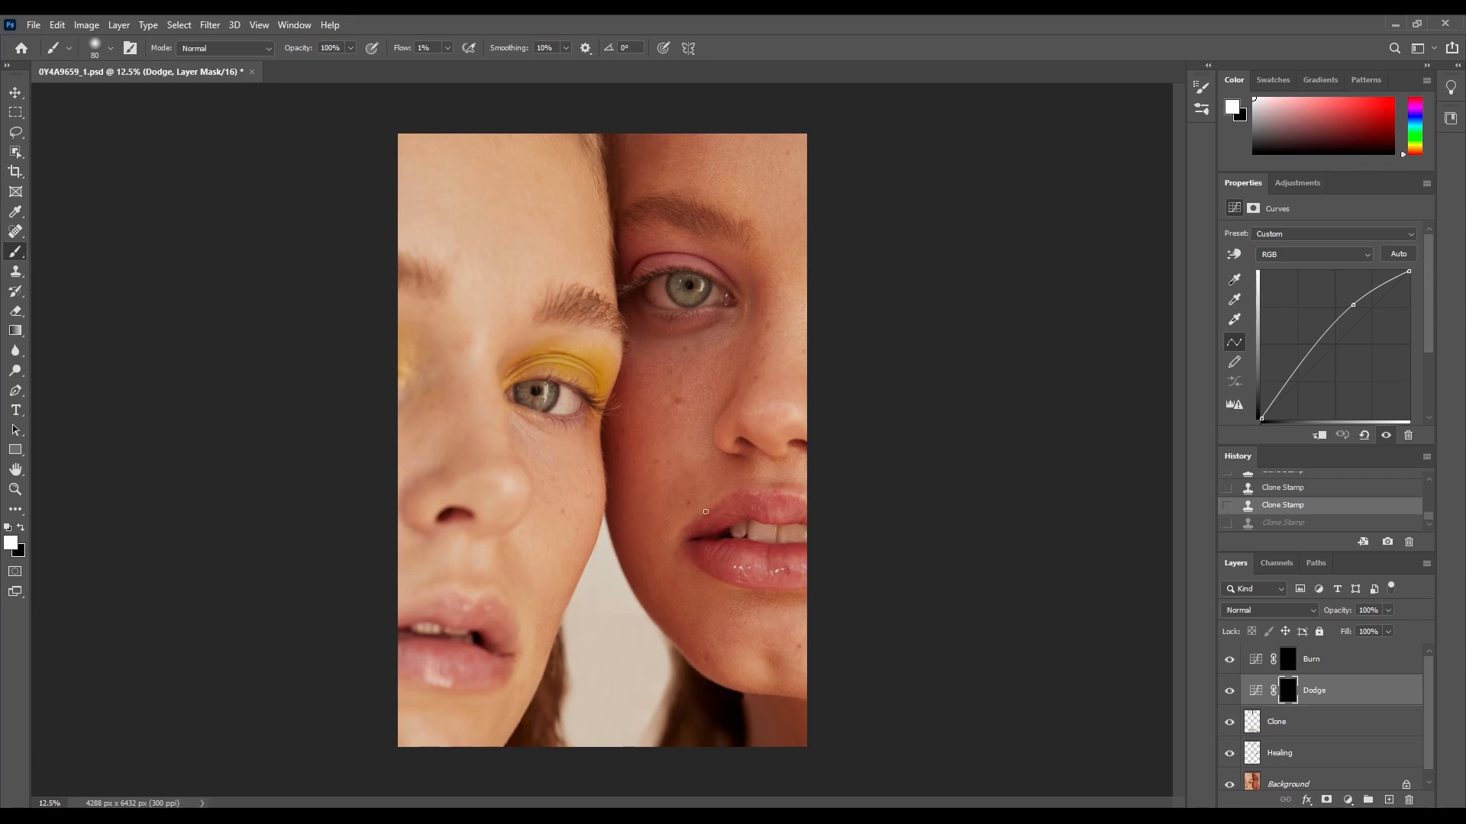
left_click(112, 49)
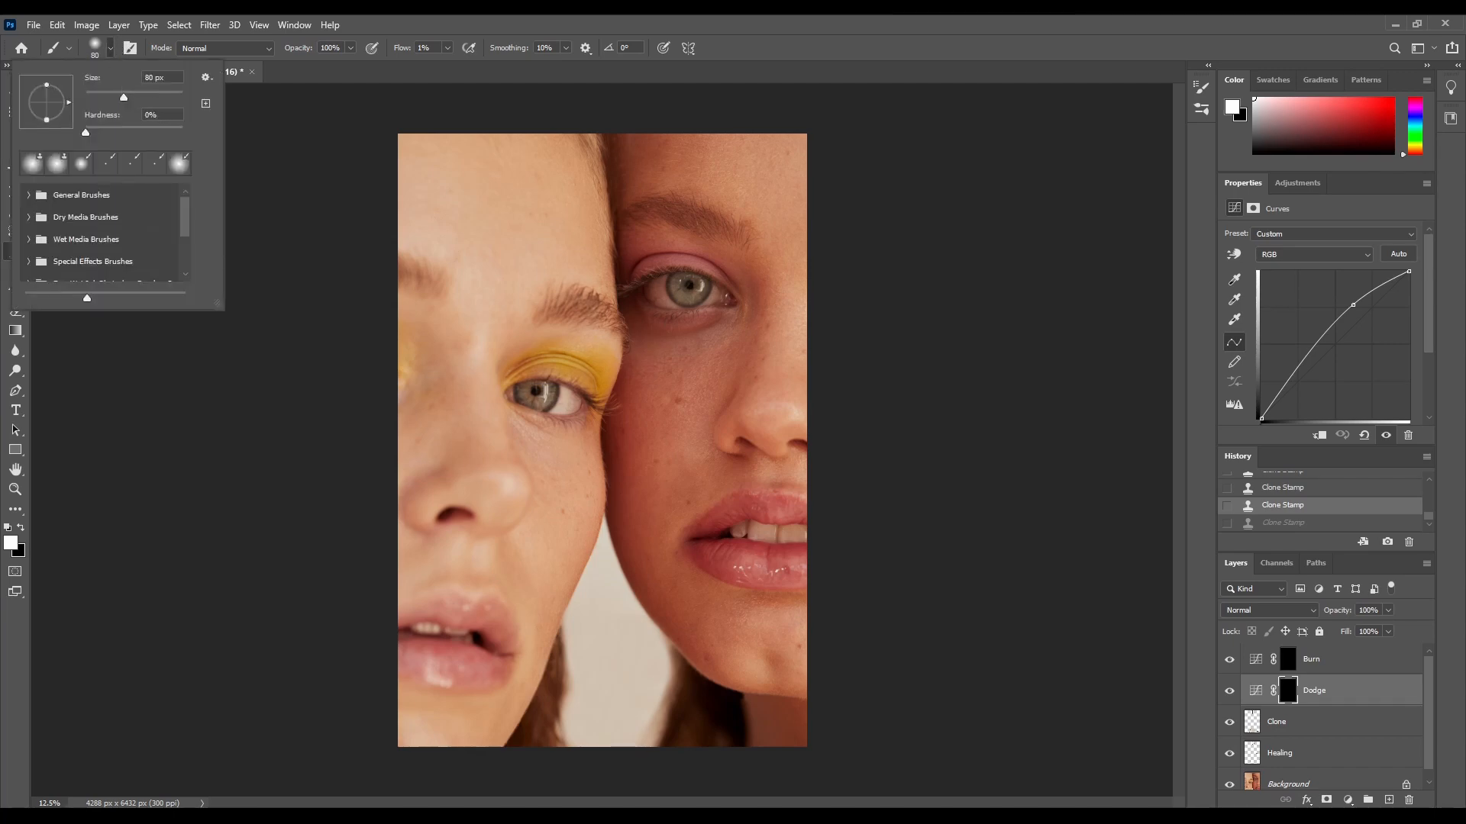
left_click(112, 48)
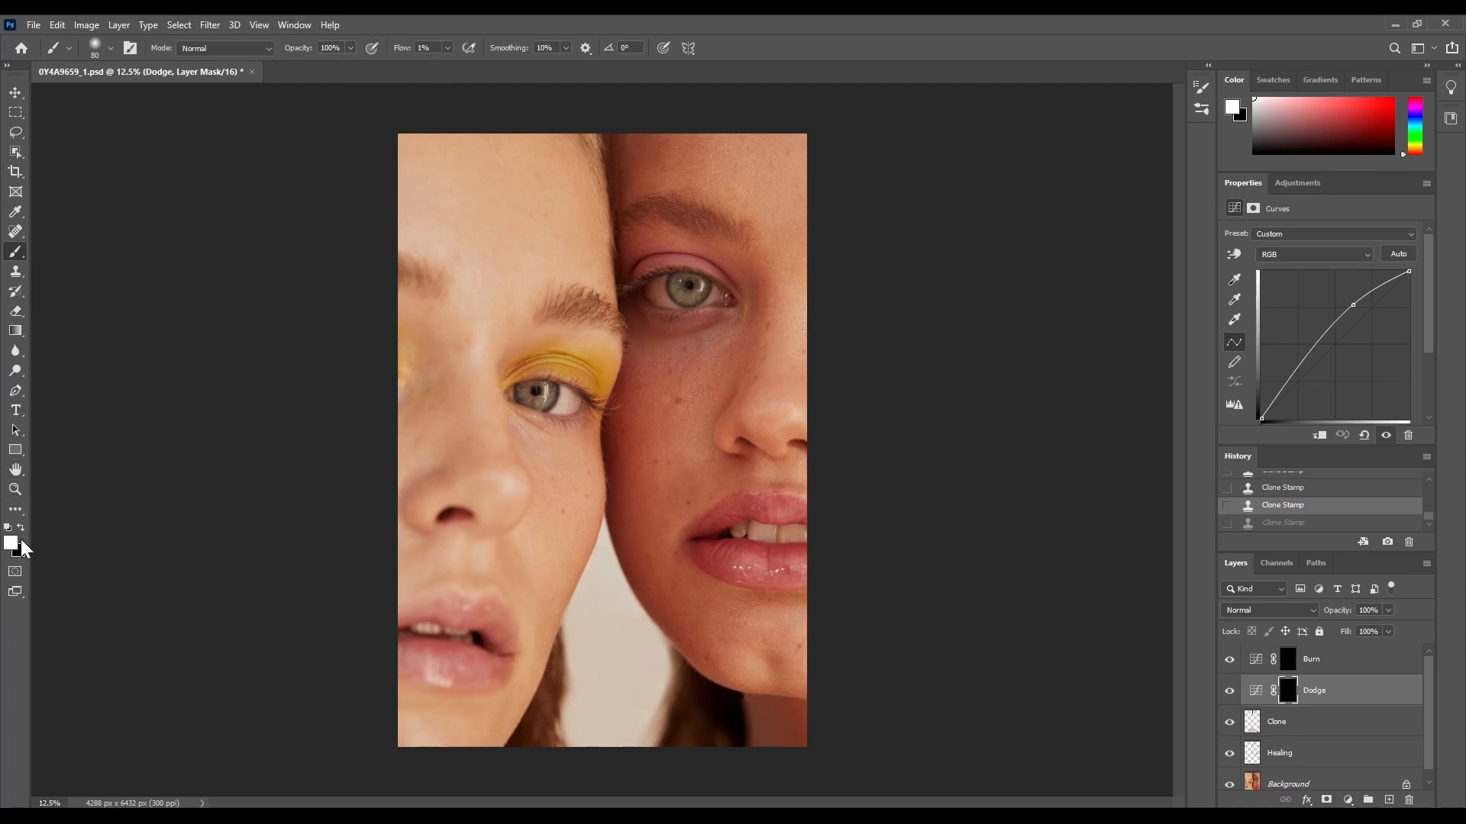
left_click(15, 490)
left_click(704, 392)
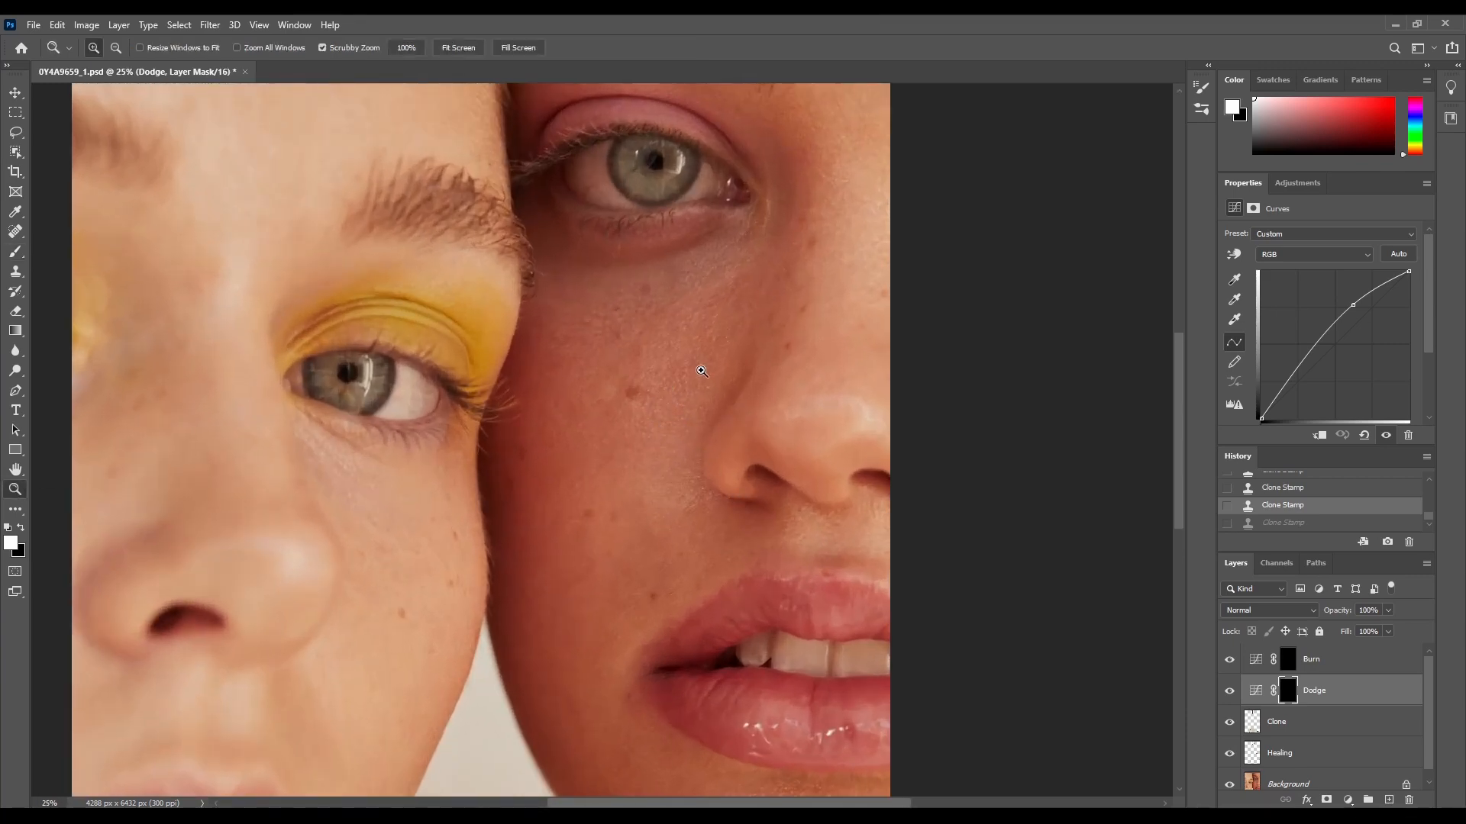
key("b")
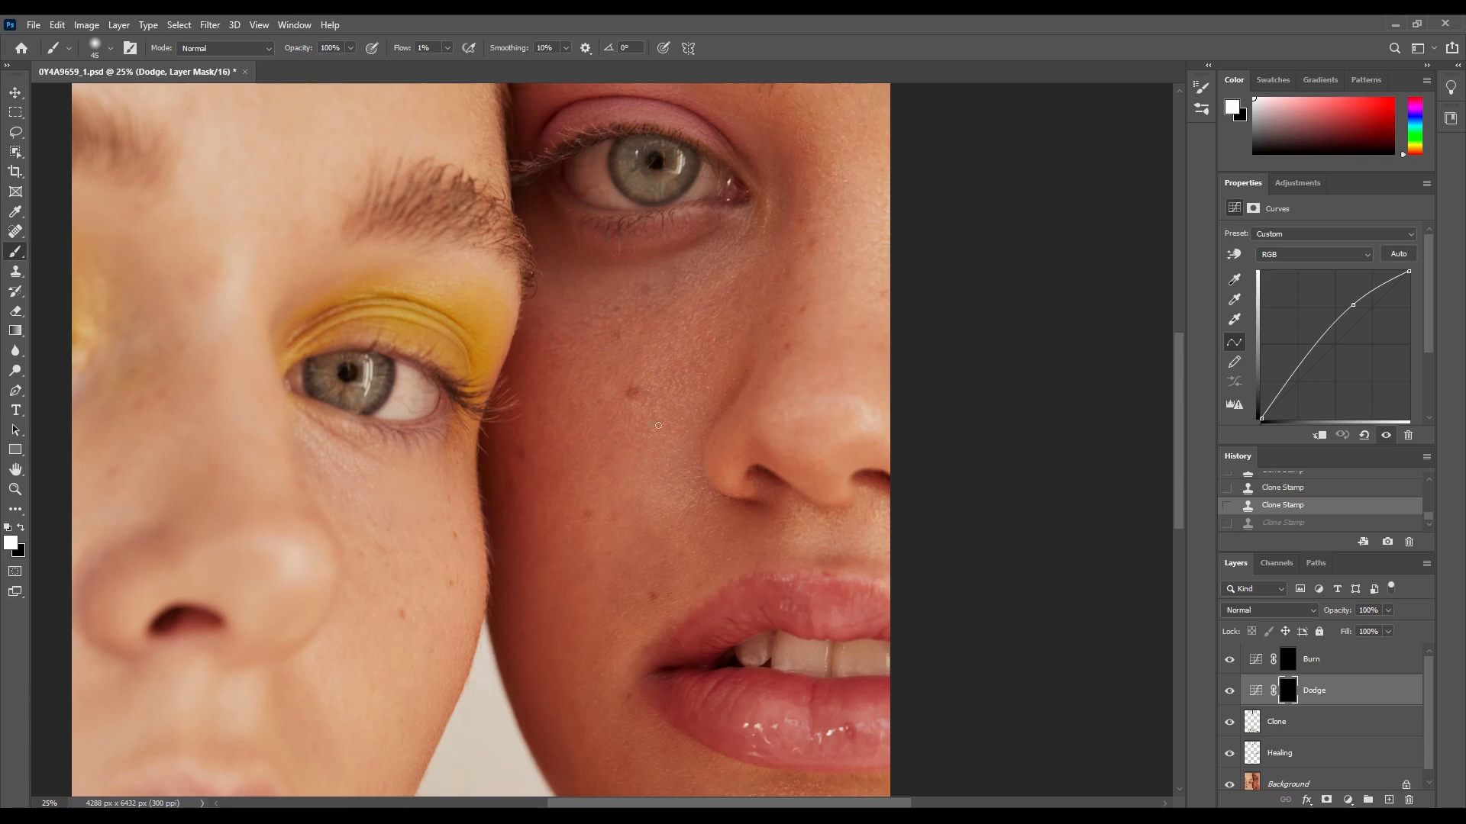
left_click_drag(683, 416, 681, 353)
left_click_drag(681, 353, 673, 339)
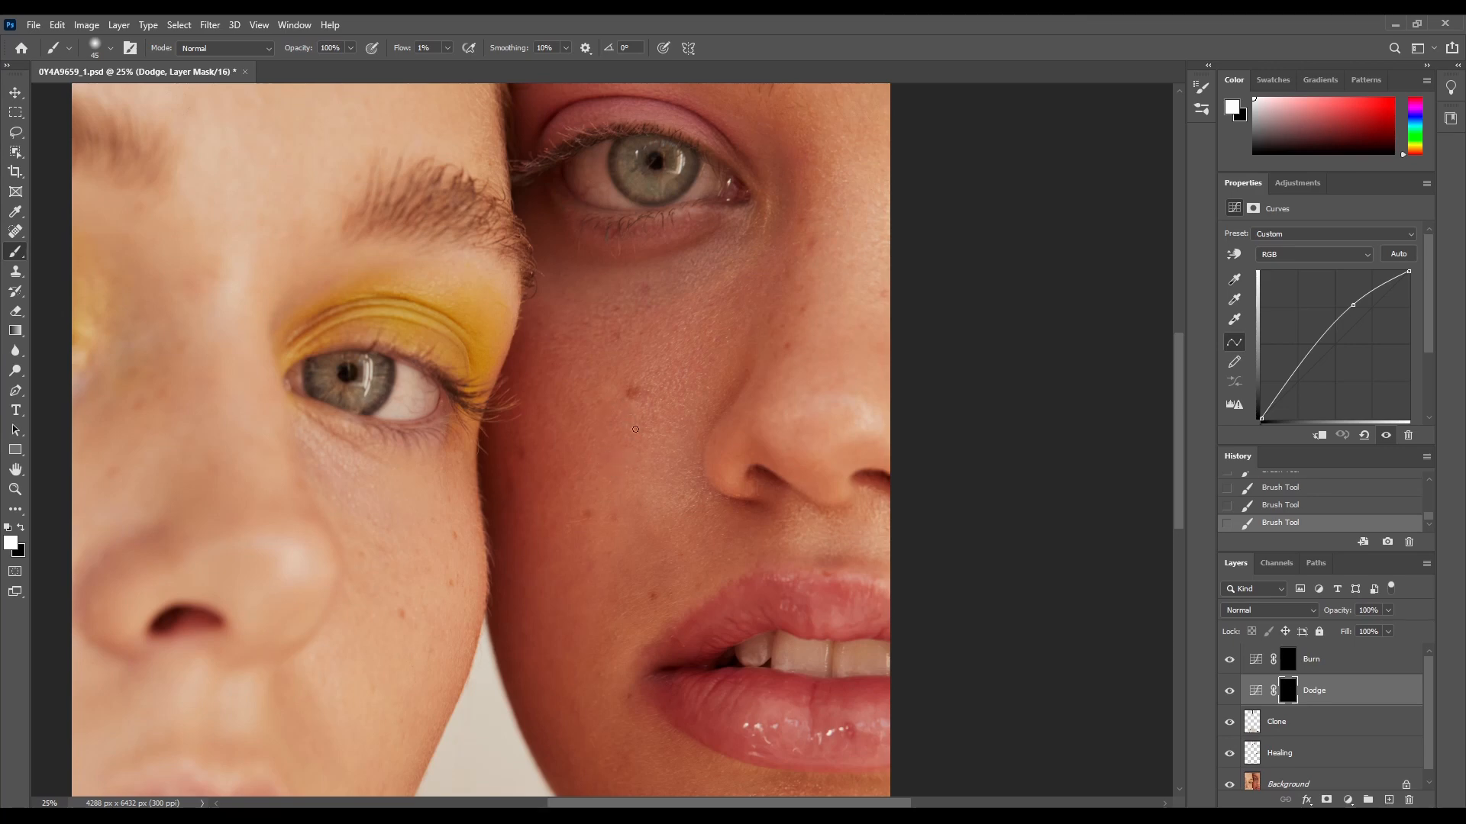
Step: Even out the skin tones on the right-hand woman's cheek by alternating between the Burn and Dodge masks
left_click(1339, 658)
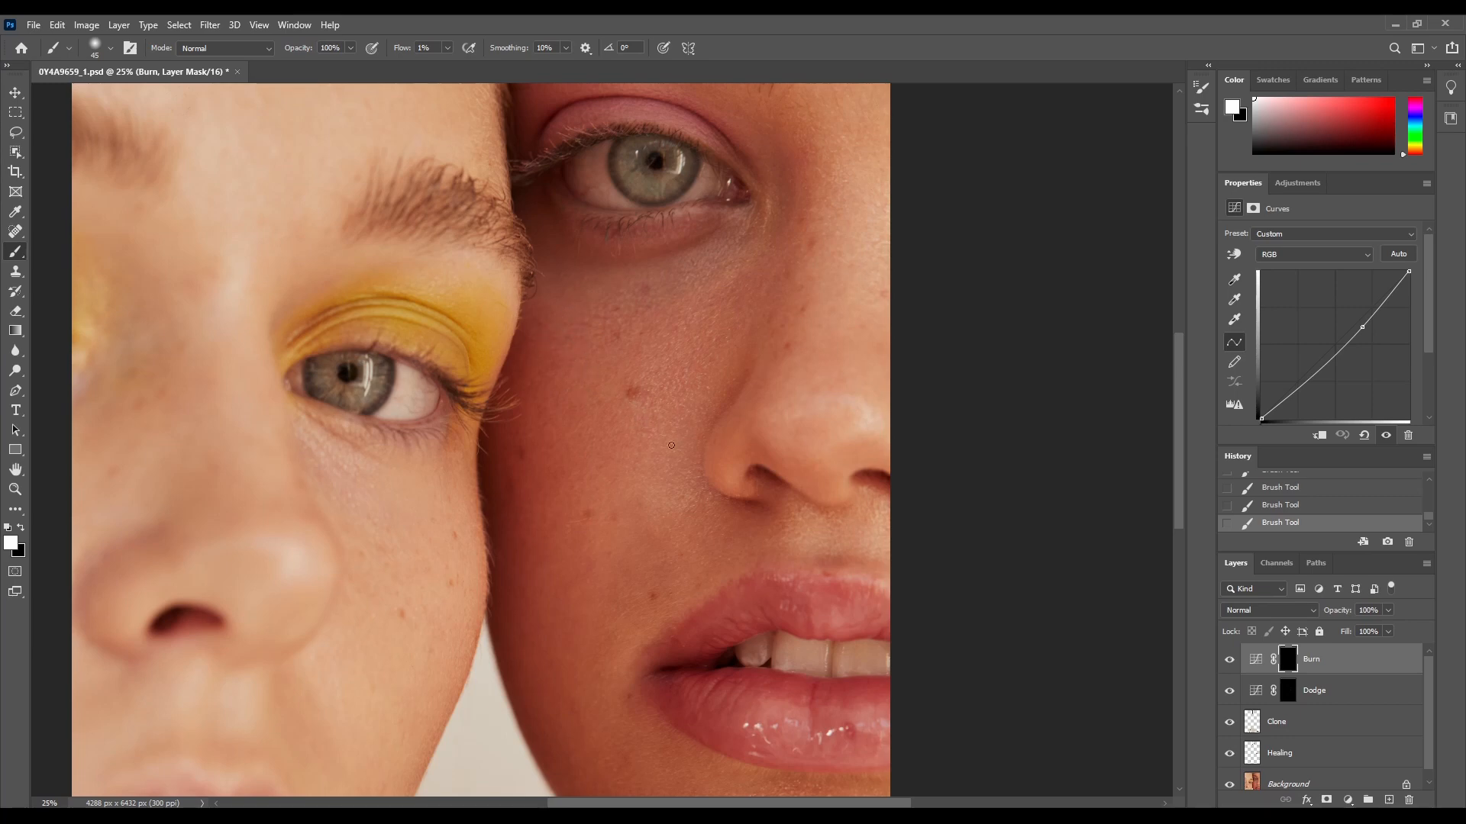
left_click(1287, 690)
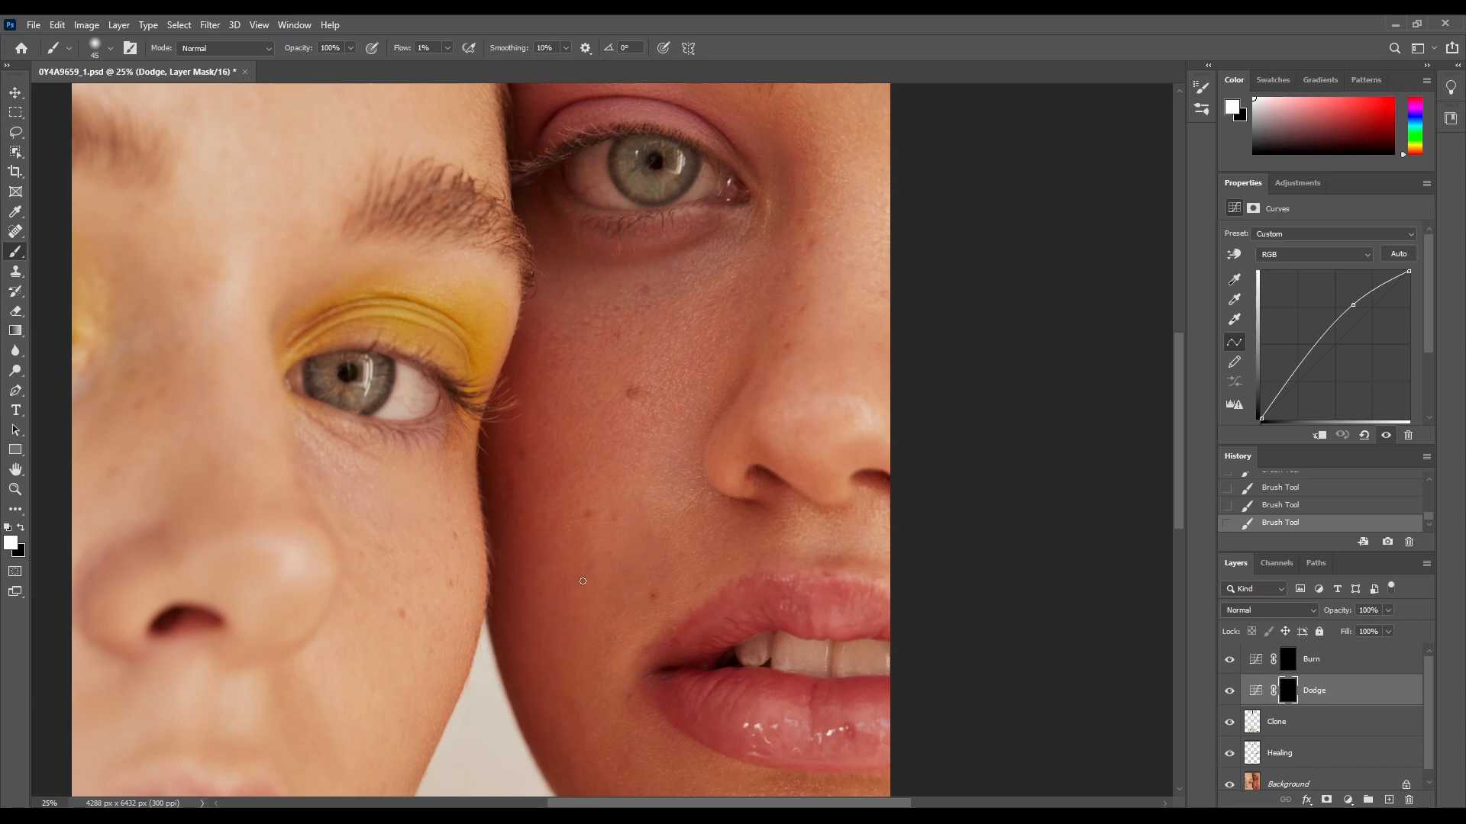
double_click(1327, 670)
left_click(1421, 406)
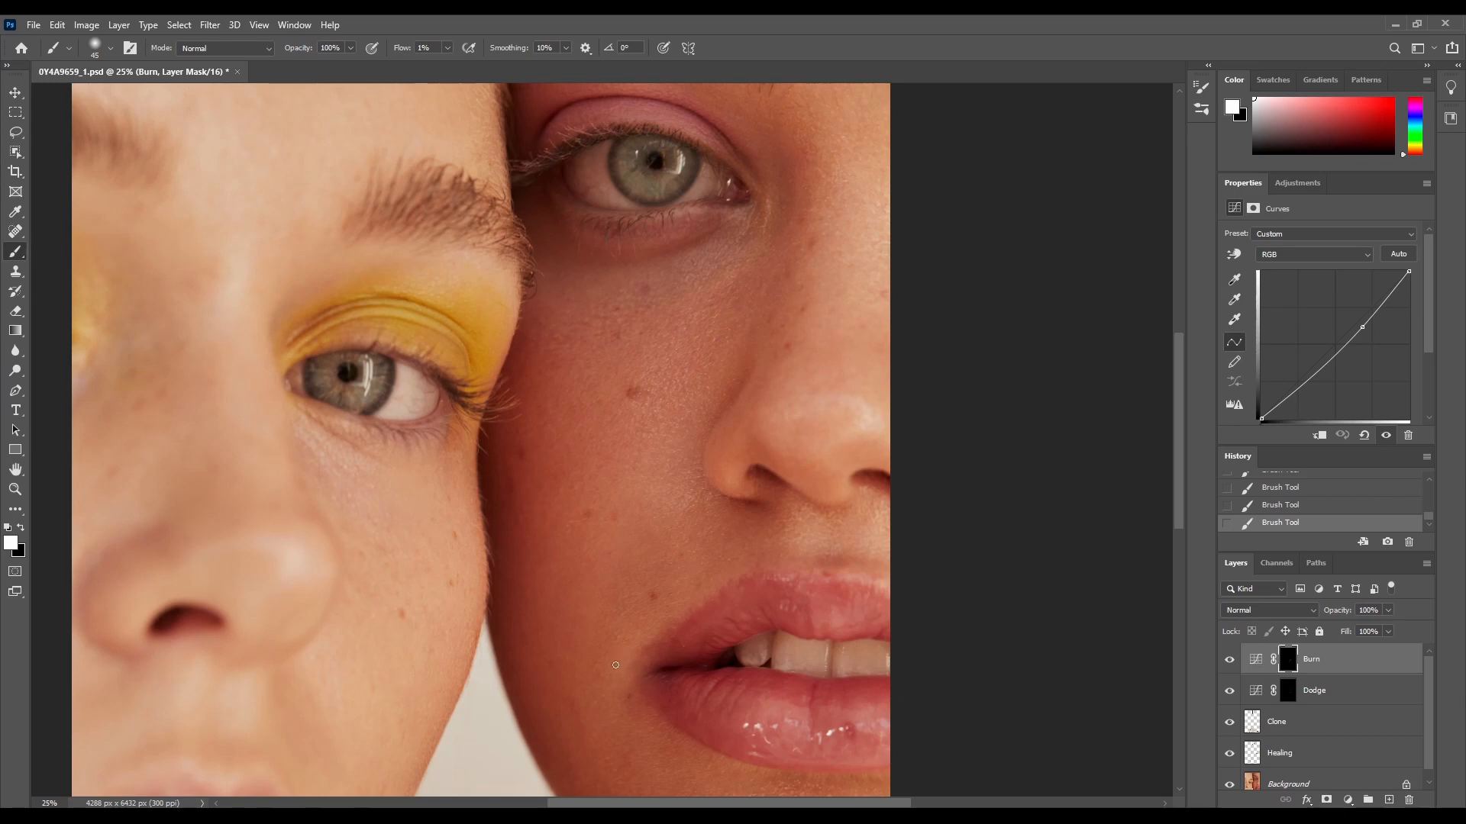
Step: Dodge and burn uneven skin patches on the right-hand woman's chin and forehead with the 45 px brush
scroll(594, 483, "down", 3)
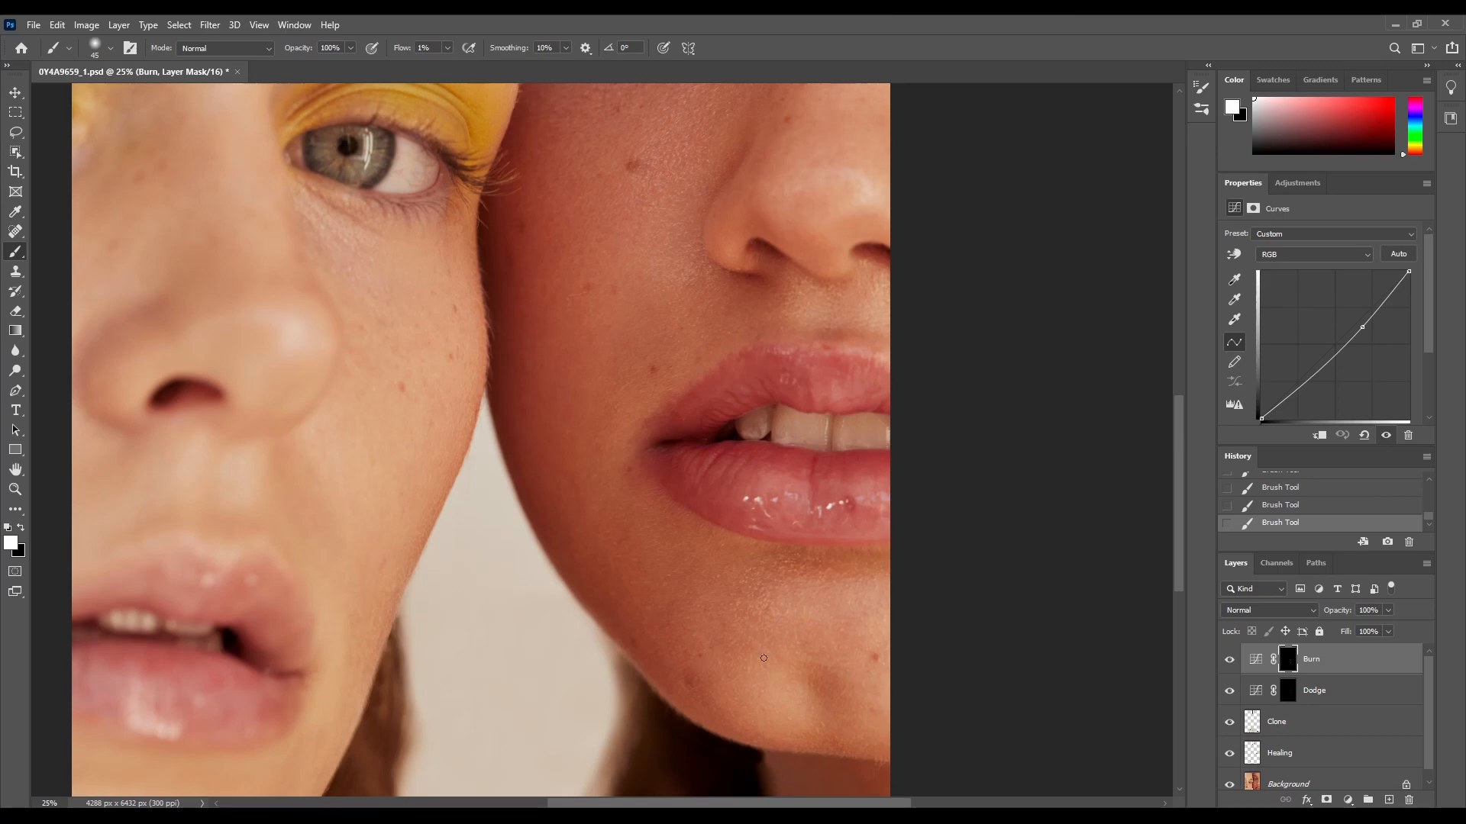
key("alt+bracketleft")
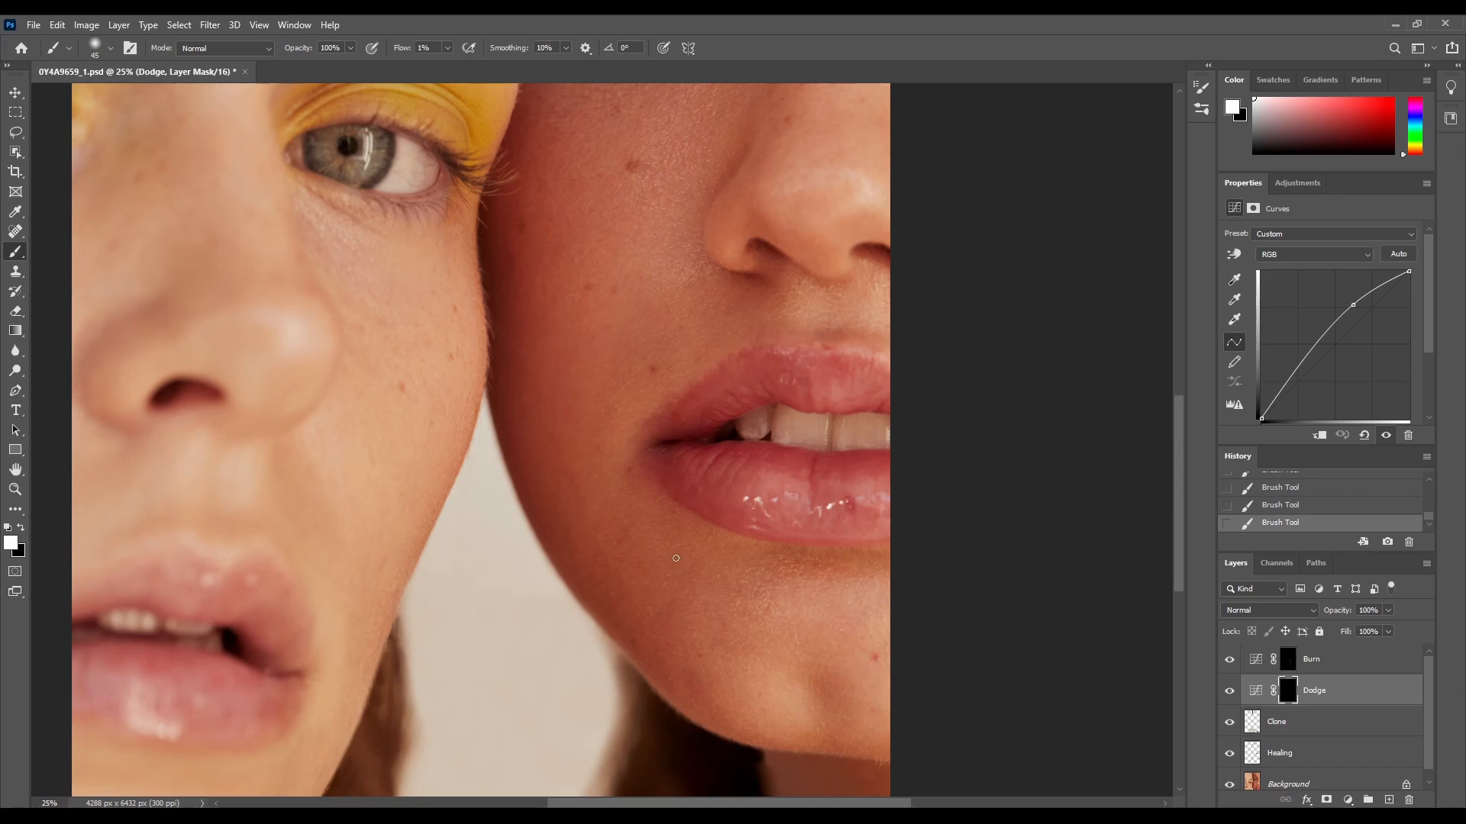
key("alt+bracketright")
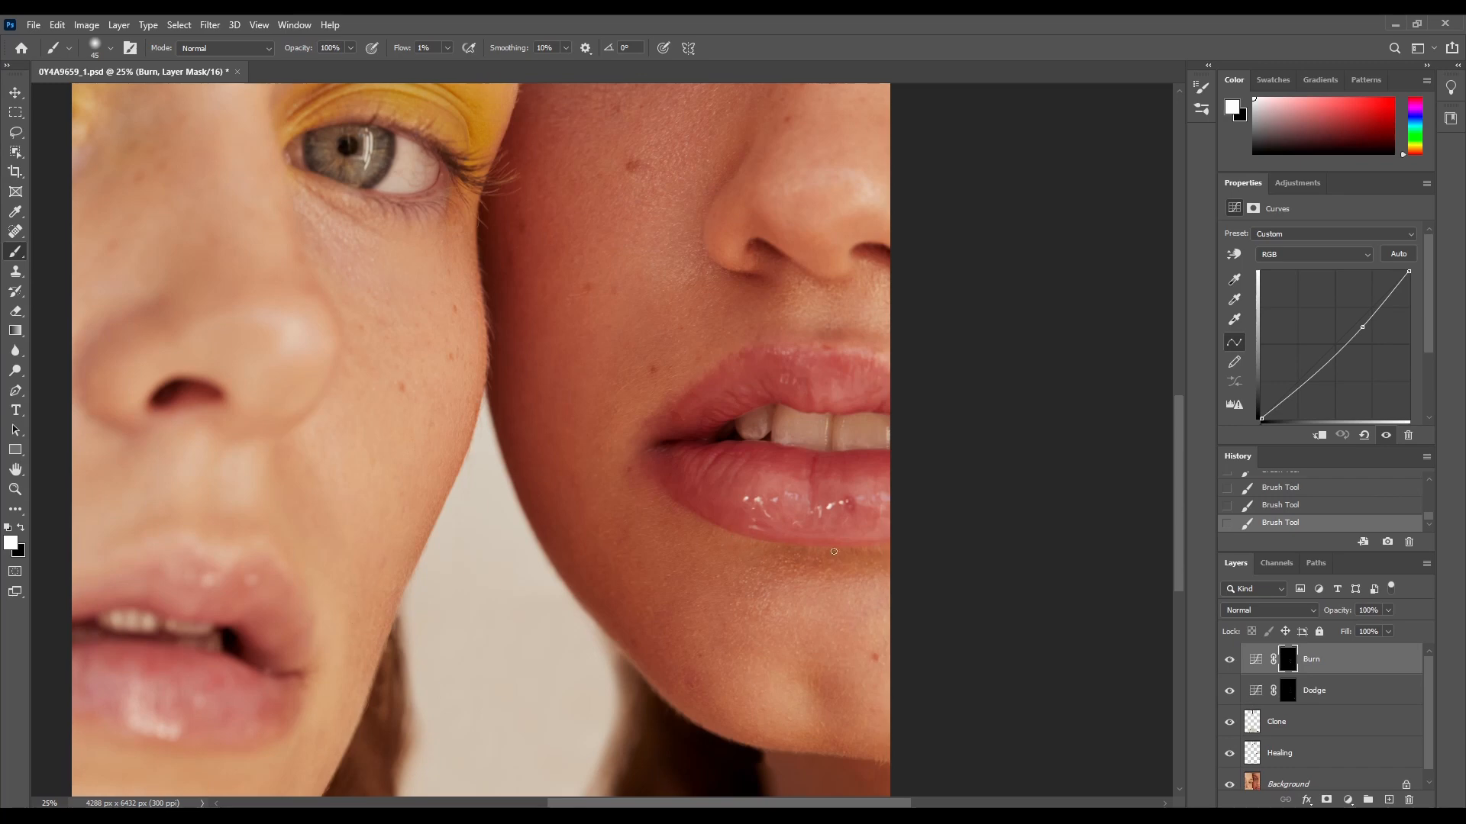
left_click_drag(1176, 518, 1178, 368)
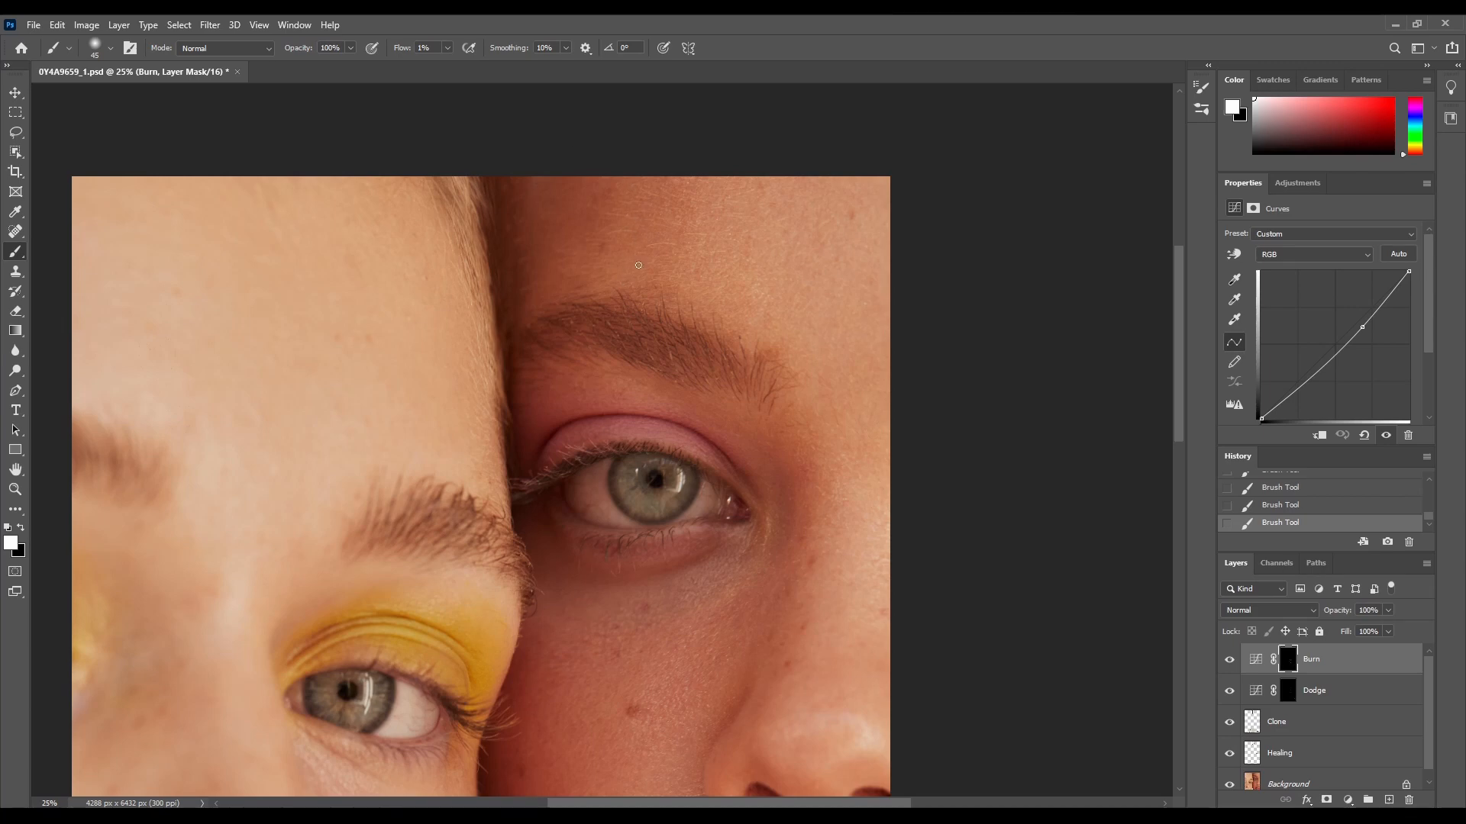
key("alt+bracketleft")
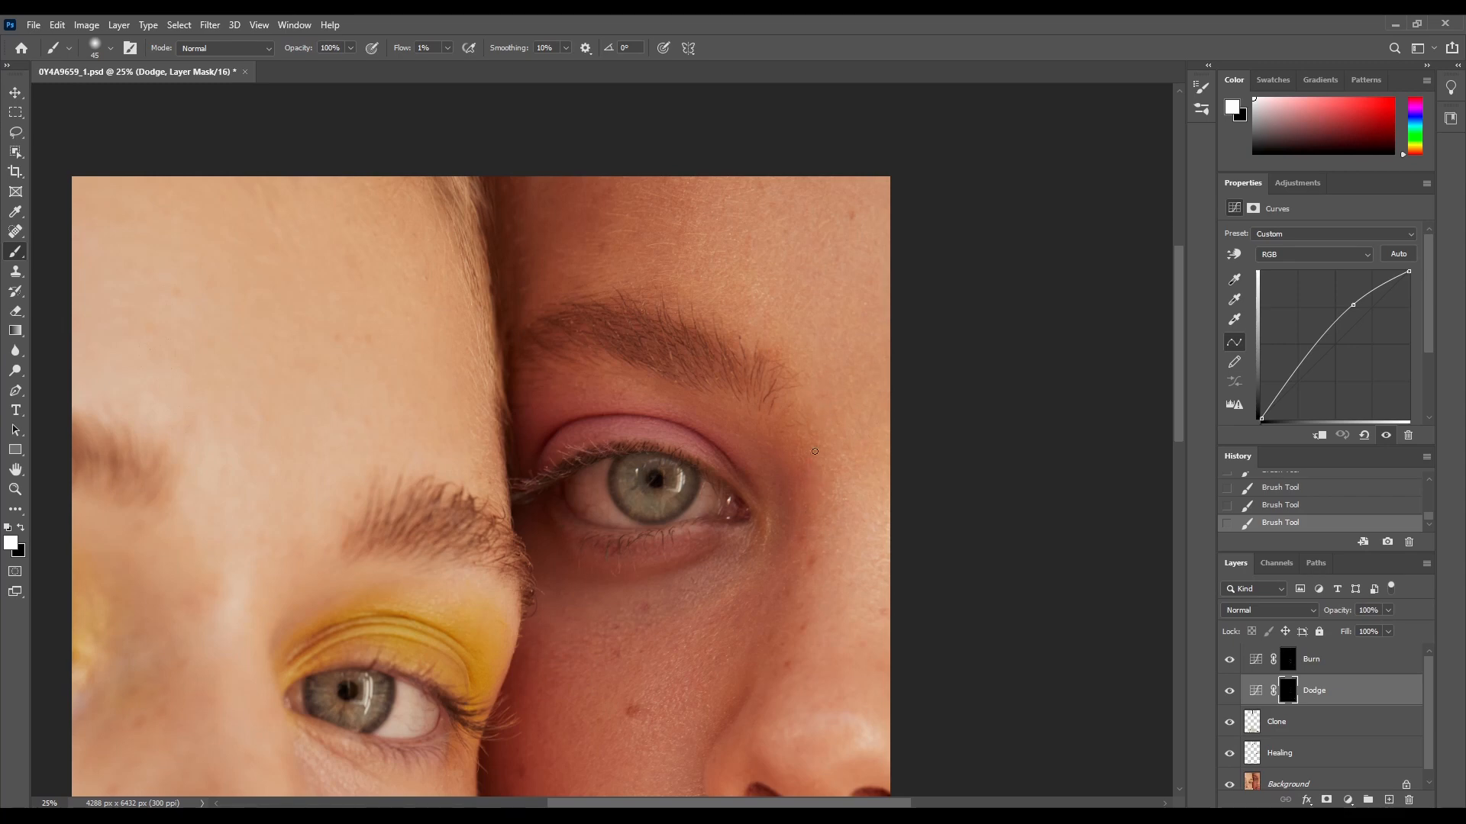
Step: Enlarge the brush to 200 px and dodge the broader shadow area beside the bridge of the right-hand woman's nose
left_click_drag(1174, 348, 1175, 394)
key("bracketright")
key("bracketright")
key("bracketright")
key("bracketright")
key("bracketright")
key("bracketright")
key("bracketright")
key("bracketright")
key("bracketright")
key("bracketright")
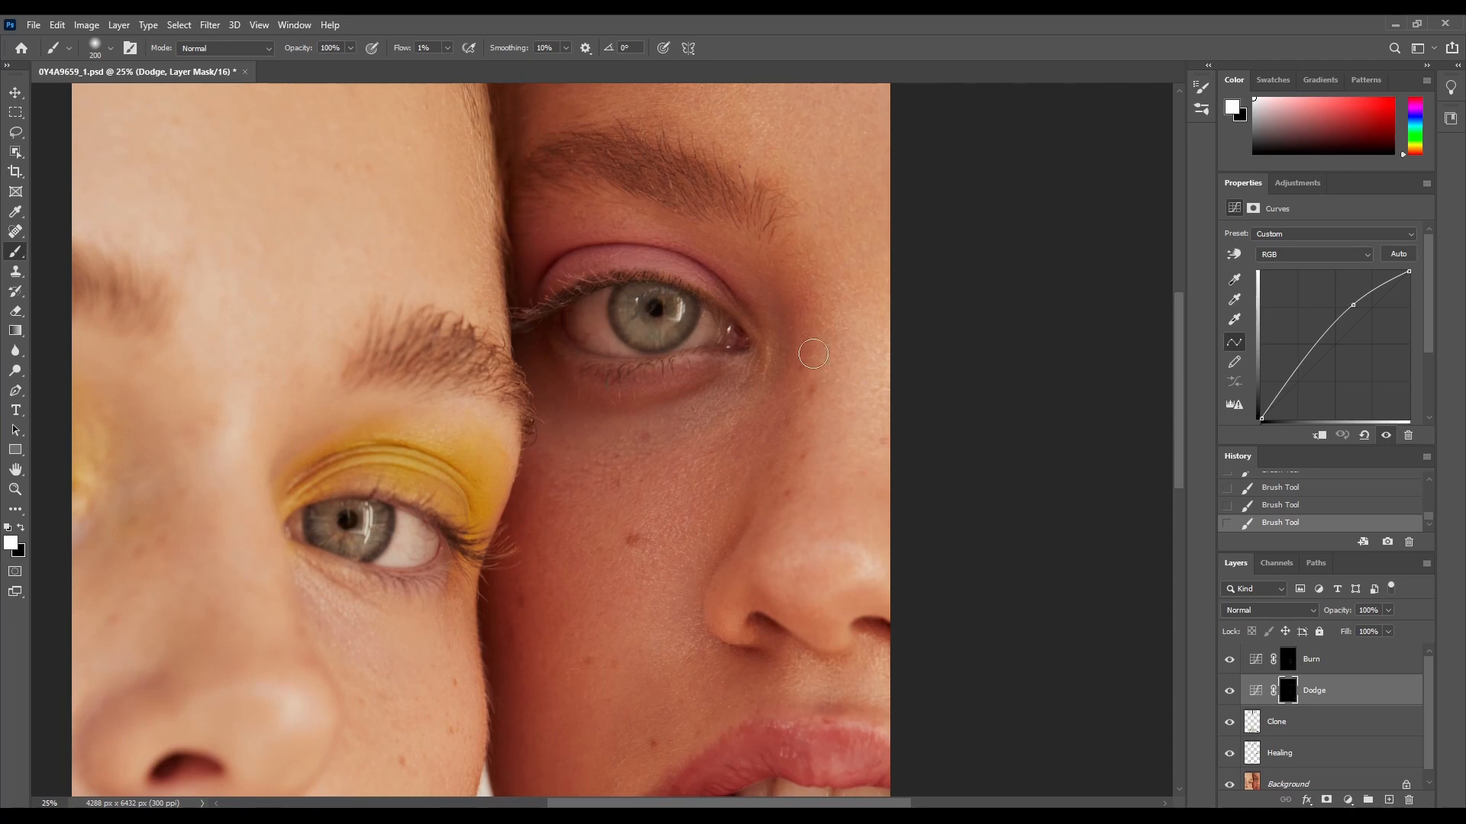
Step: Reduce the brush to 90 px and dodge uneven patches on the left-hand woman's cheek, chin and forehead
scroll(538, 530, "left", 3)
left_click_drag(1181, 369, 1181, 446)
key("bracketleft")
key("bracketleft")
key("bracketleft")
key("bracketleft")
key("bracketleft")
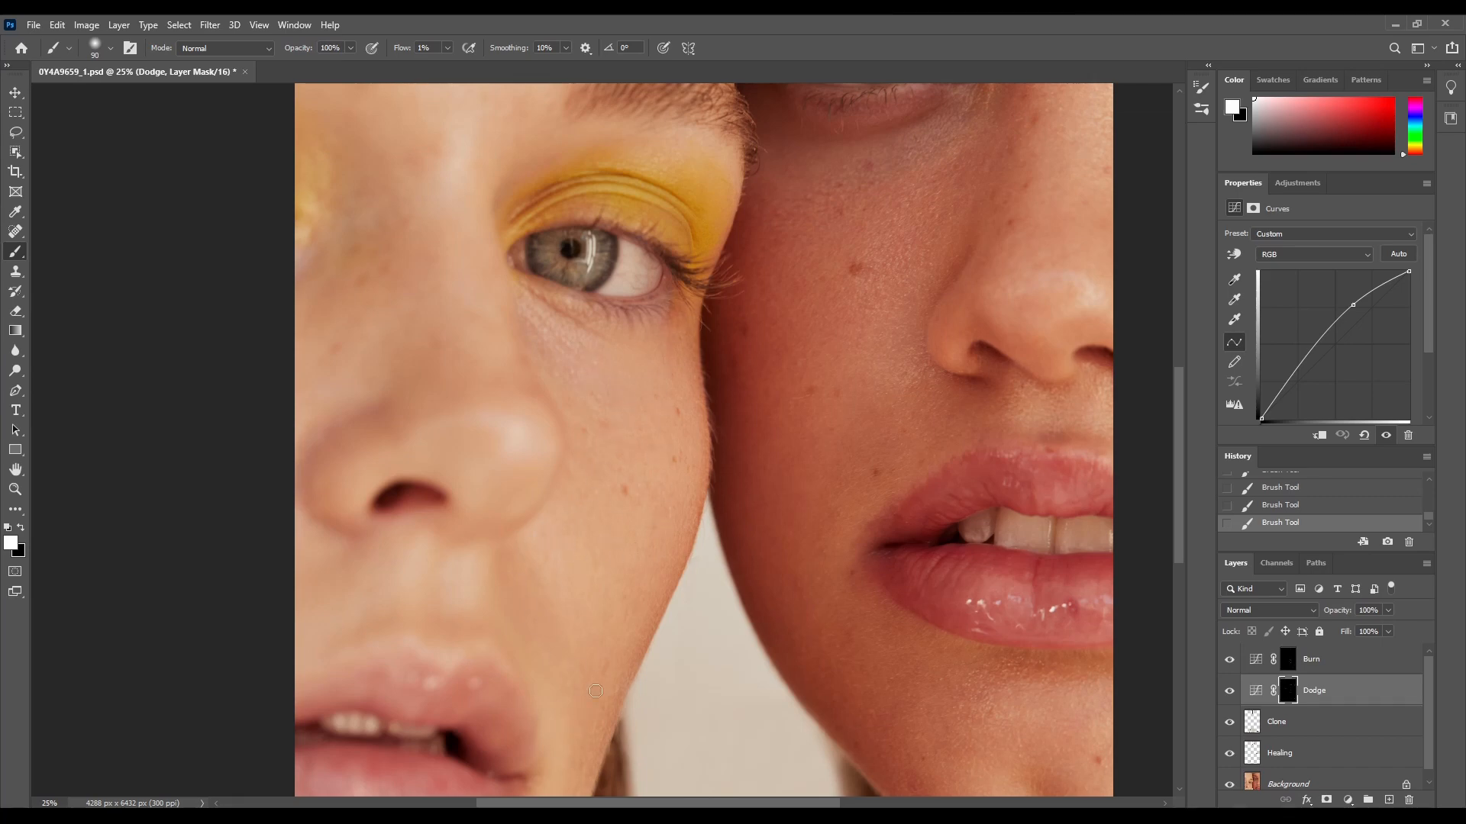
scroll(595, 690, "down", 3)
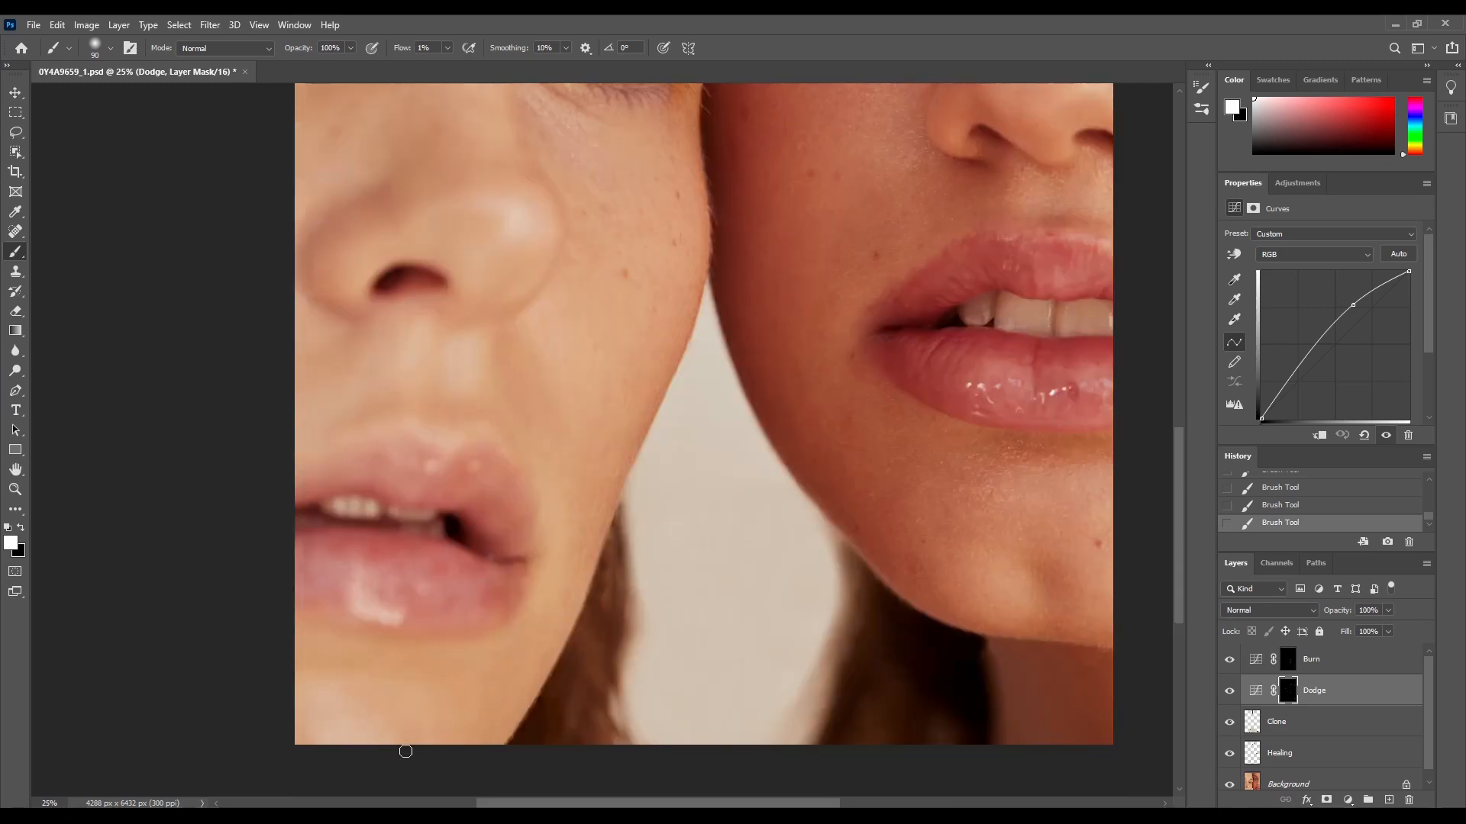
scroll(421, 475, "up", 7)
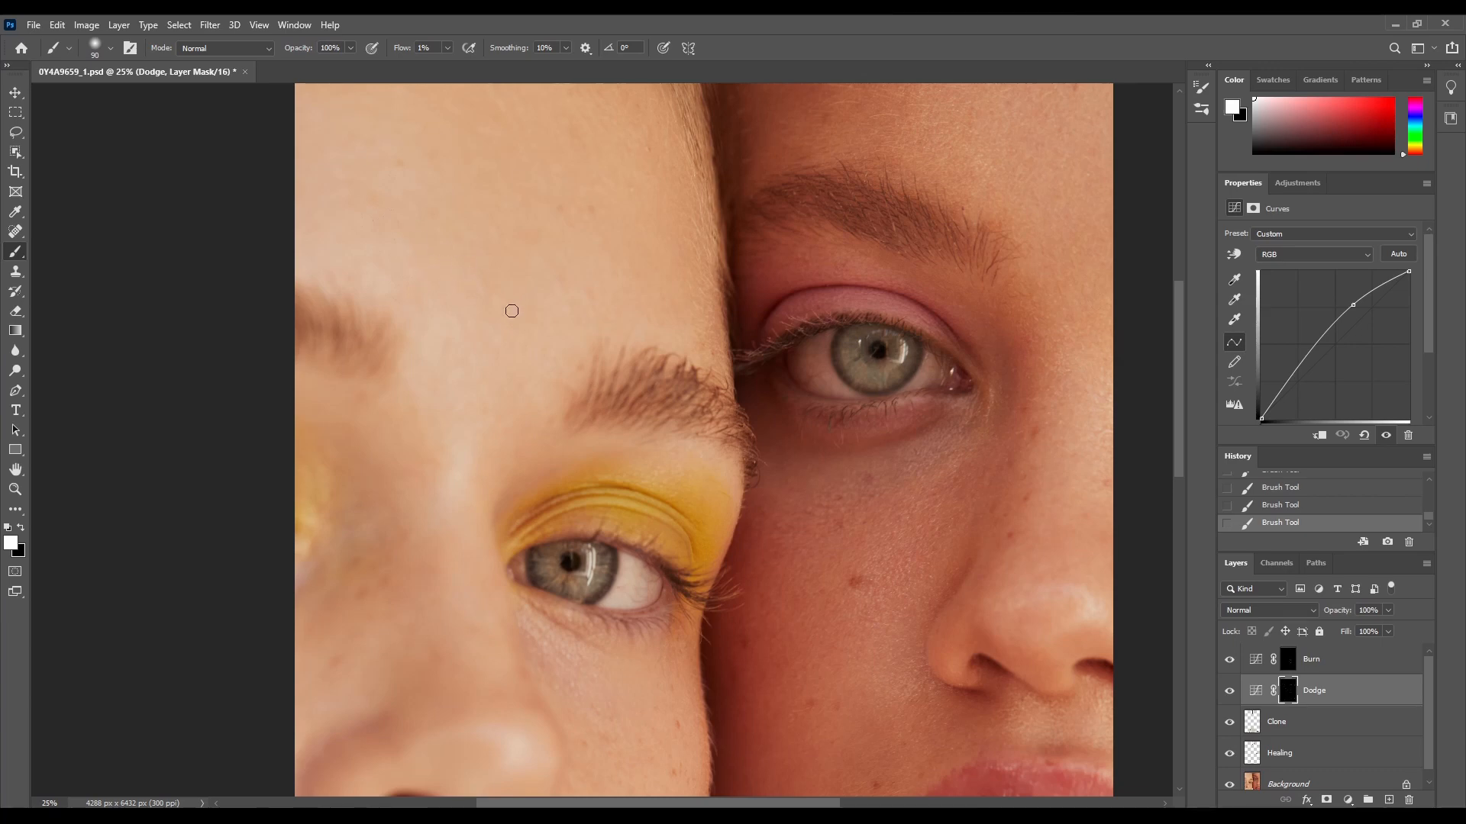
scroll(615, 263, "up", 2)
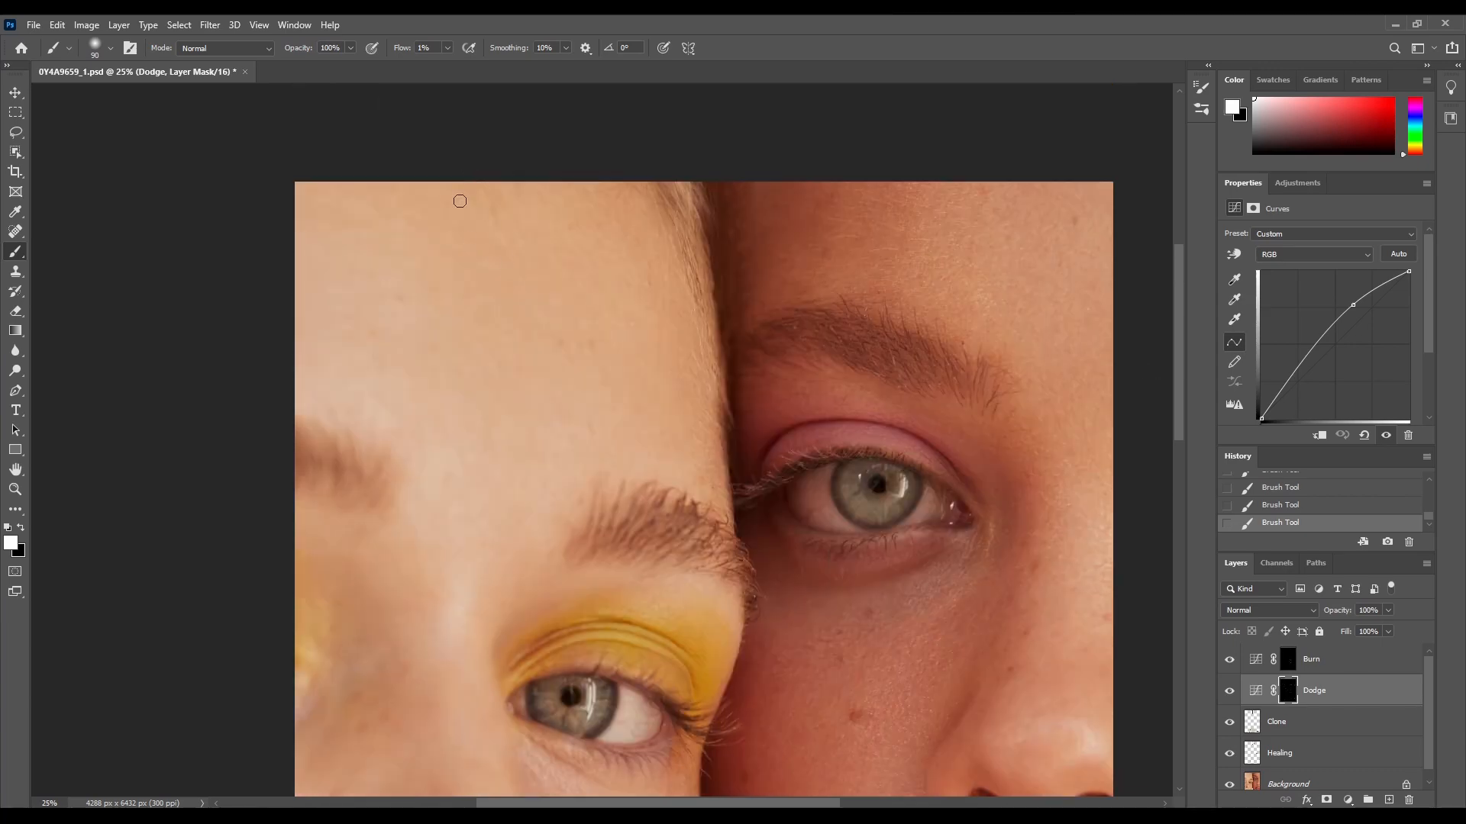
scroll(1188, 480, "down", 5)
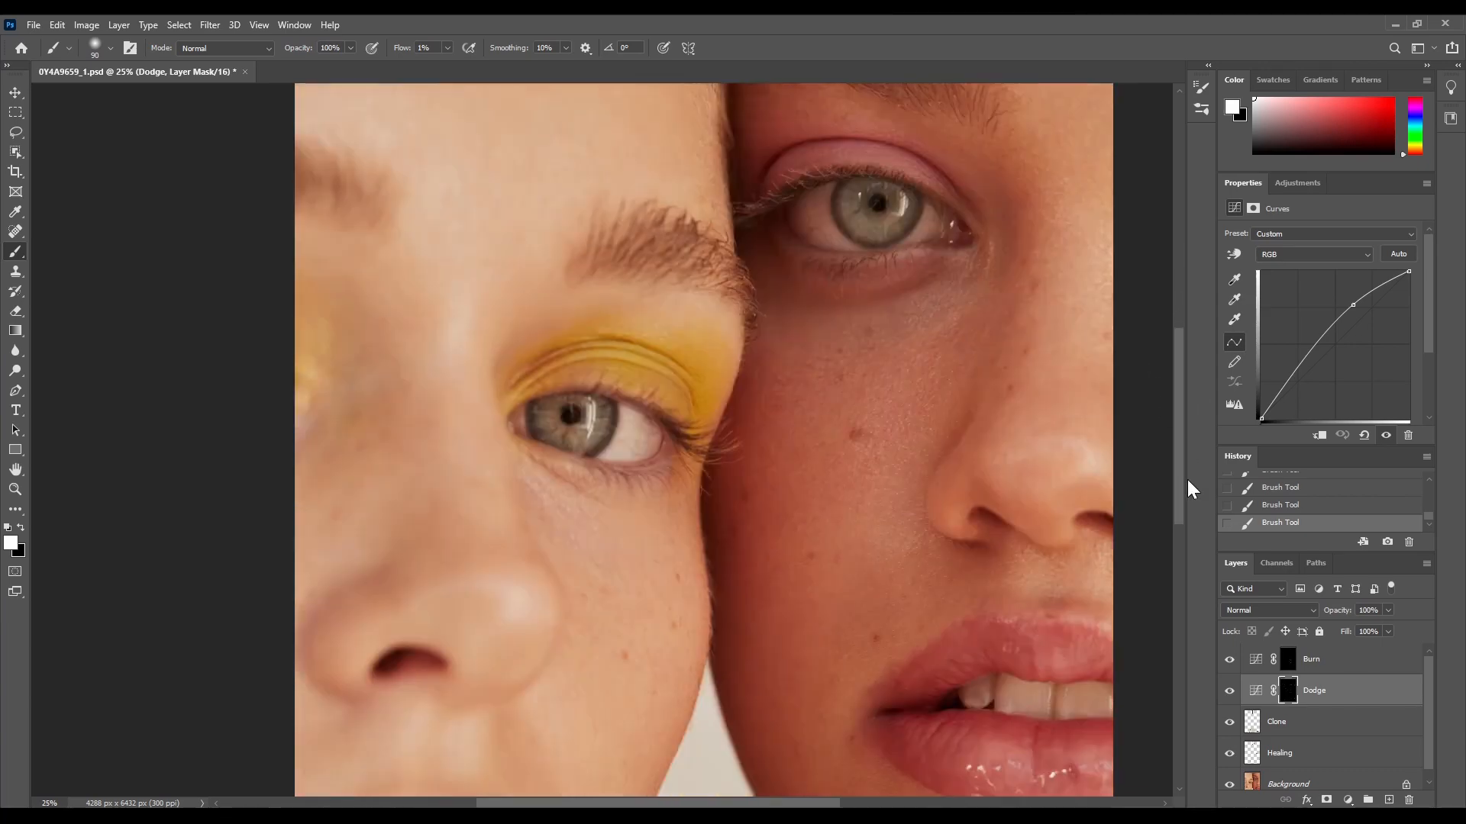
Step: On the Healing layer, remove the distracting marks on the right-hand woman's lower lip with a 60 px Spot Healing Brush
mouse_move(1188, 479)
left_mouse_down()
mouse_move(1193, 452)
mouse_move(1192, 521)
left_mouse_up()
left_click(1338, 755)
key("j")
left_click_drag(1069, 607, 1077, 597)
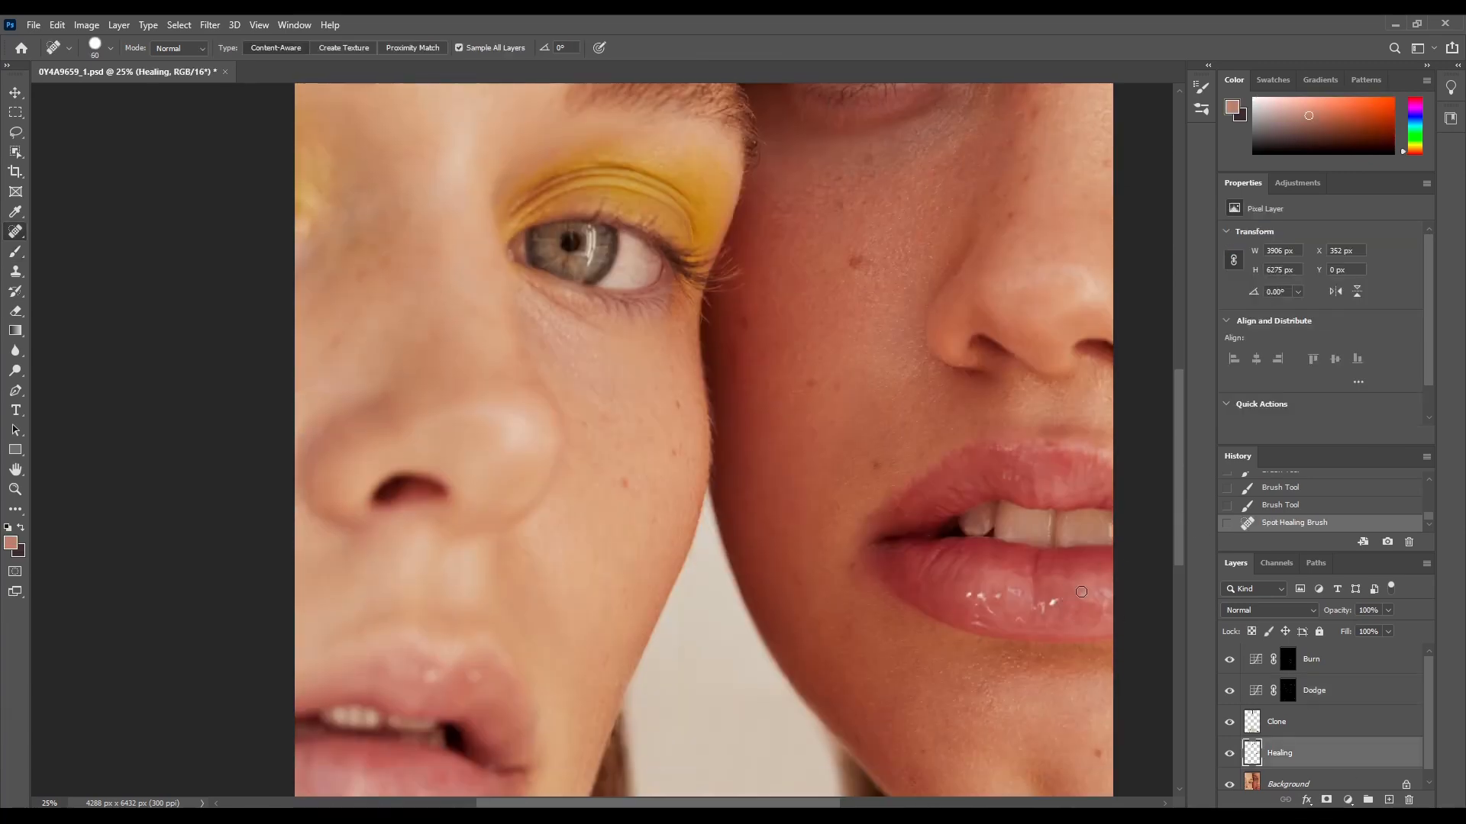
left_click(1076, 602)
Step: Spot-heal the small blemishes in the whites of both women's eyes
scroll(946, 489, "up", 6)
left_click_drag(806, 396, 825, 397)
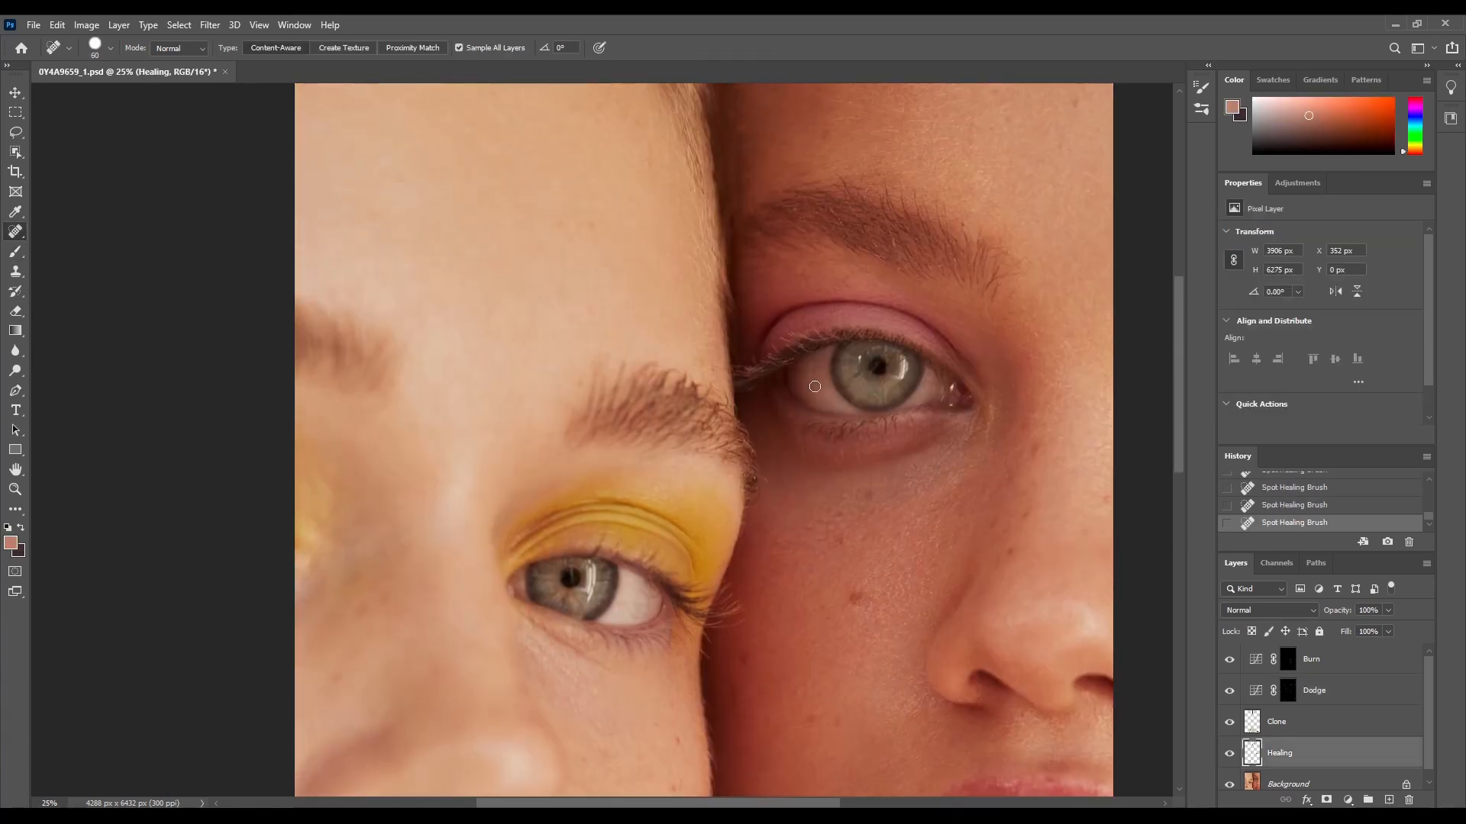
left_click(657, 596)
key("ctrl+minus")
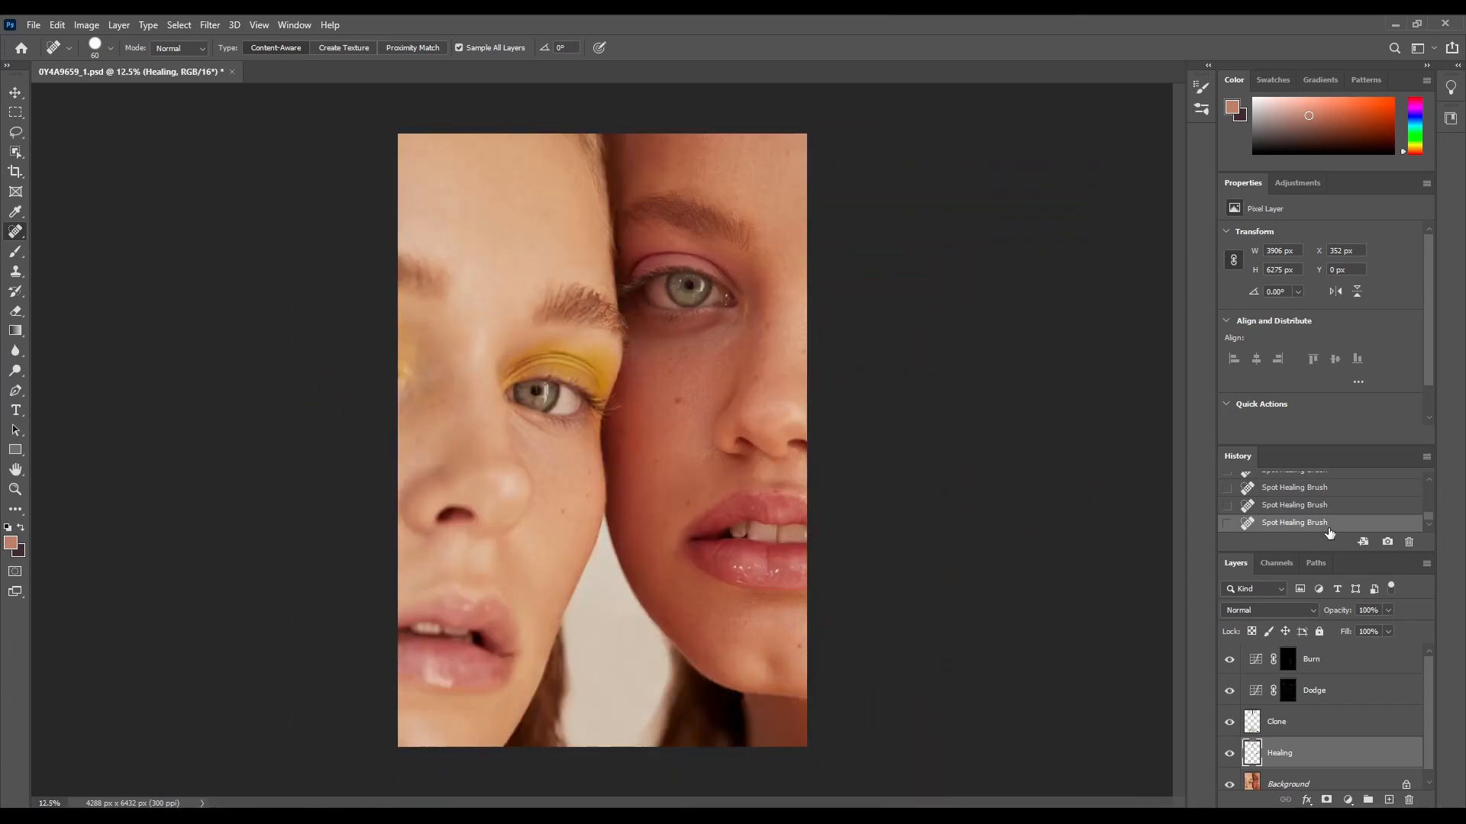
Step: Compare the file's opening state with Snapshot 1 in the document history to review the retouching
left_click_drag(1428, 516, 1431, 481)
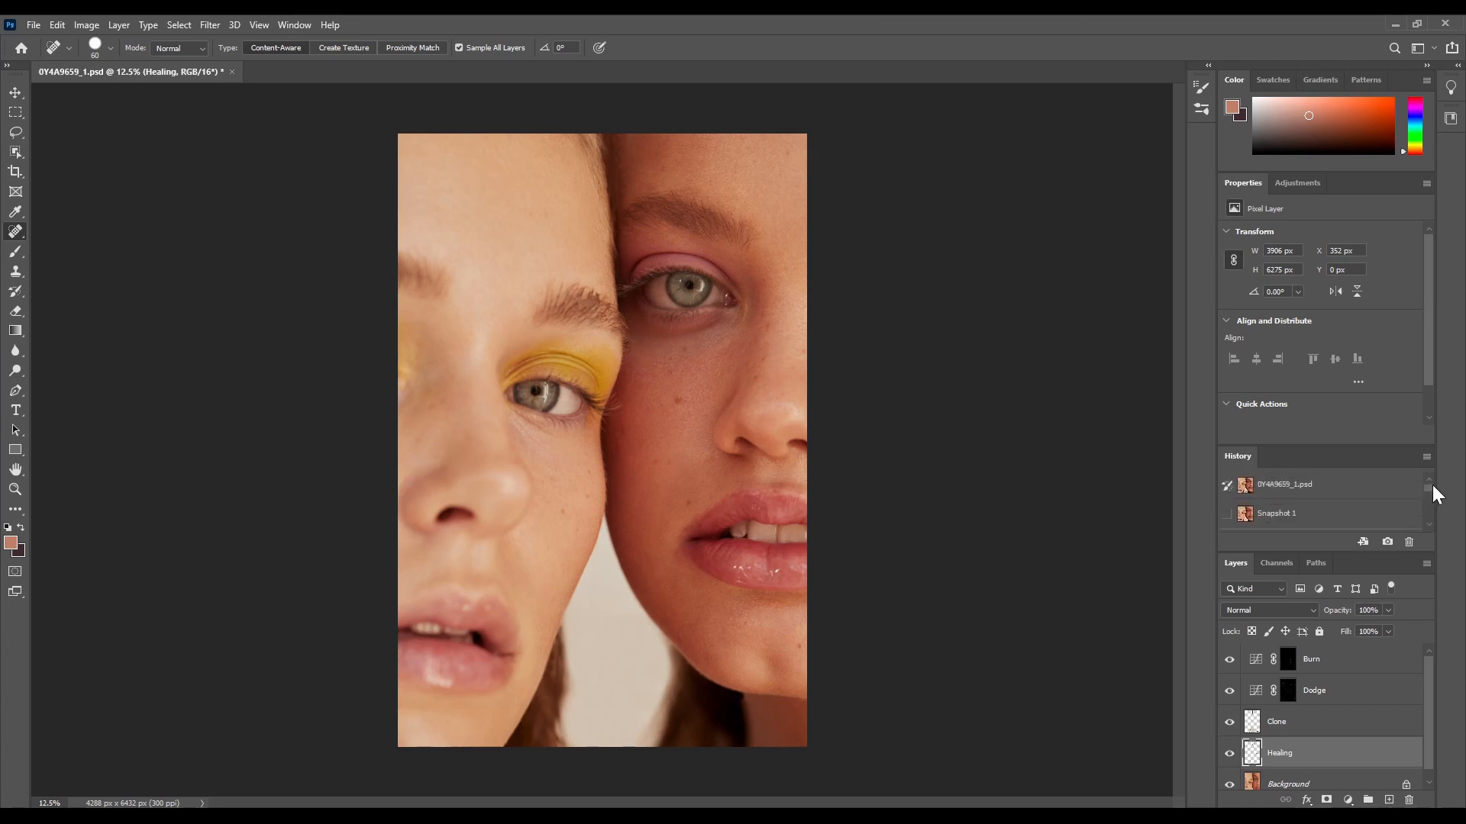
left_click(1385, 487)
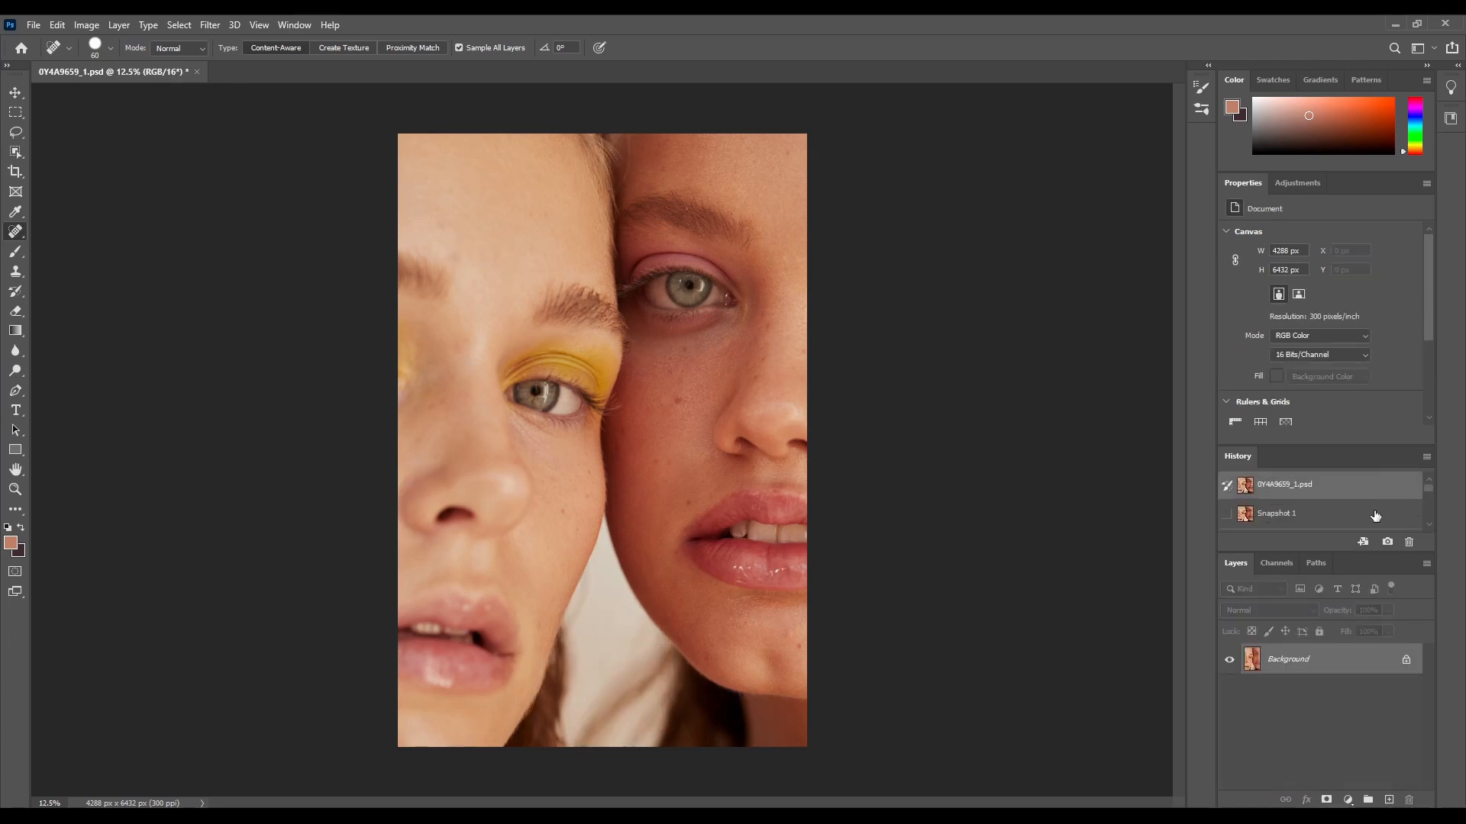
left_click(1375, 514)
left_click(1351, 484)
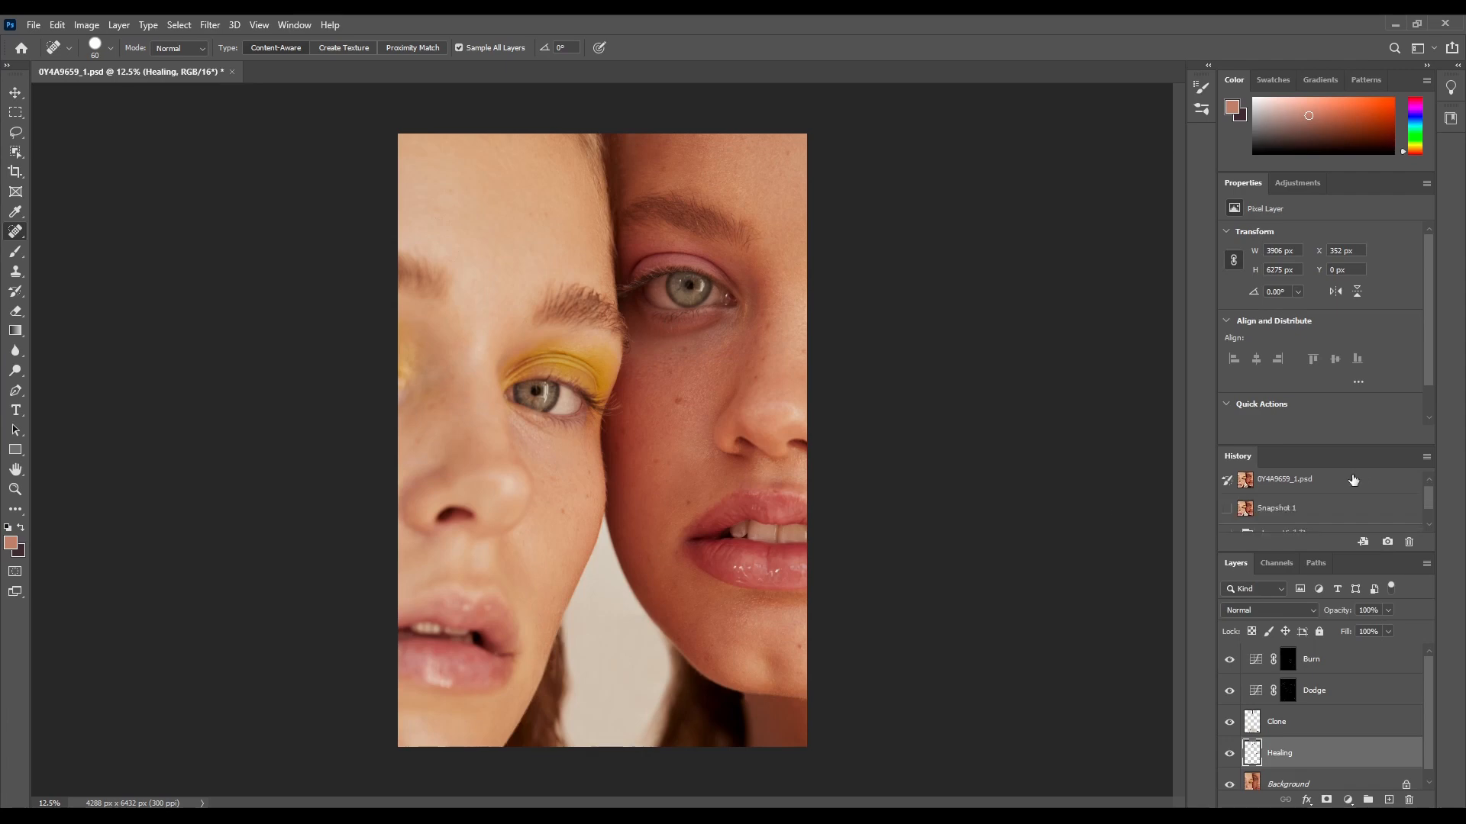
left_click(1316, 512)
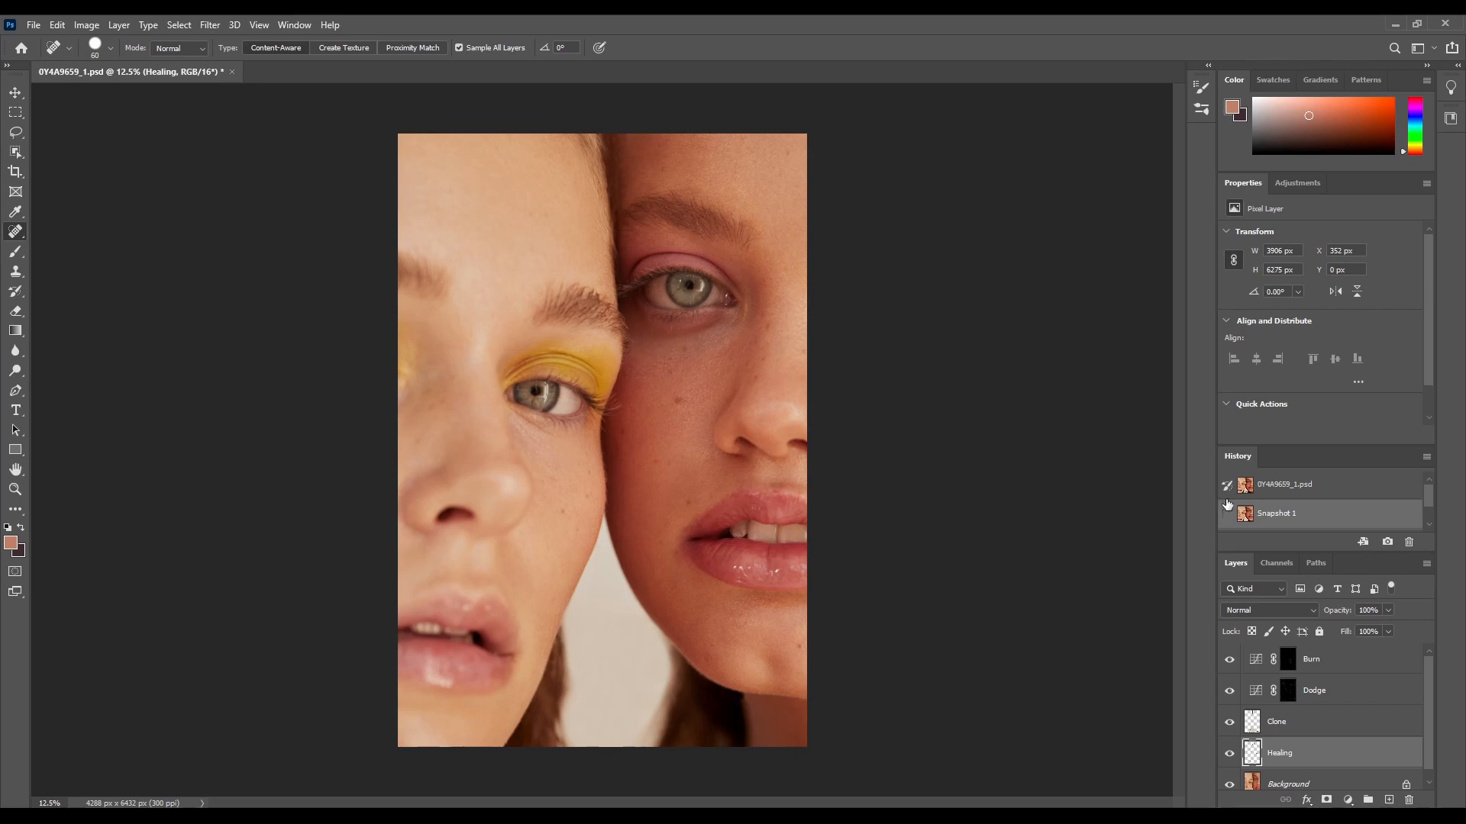
Step: Add an empty layer above the Burn layer and name it Paintbrush
left_click(1332, 666)
left_click(1388, 800)
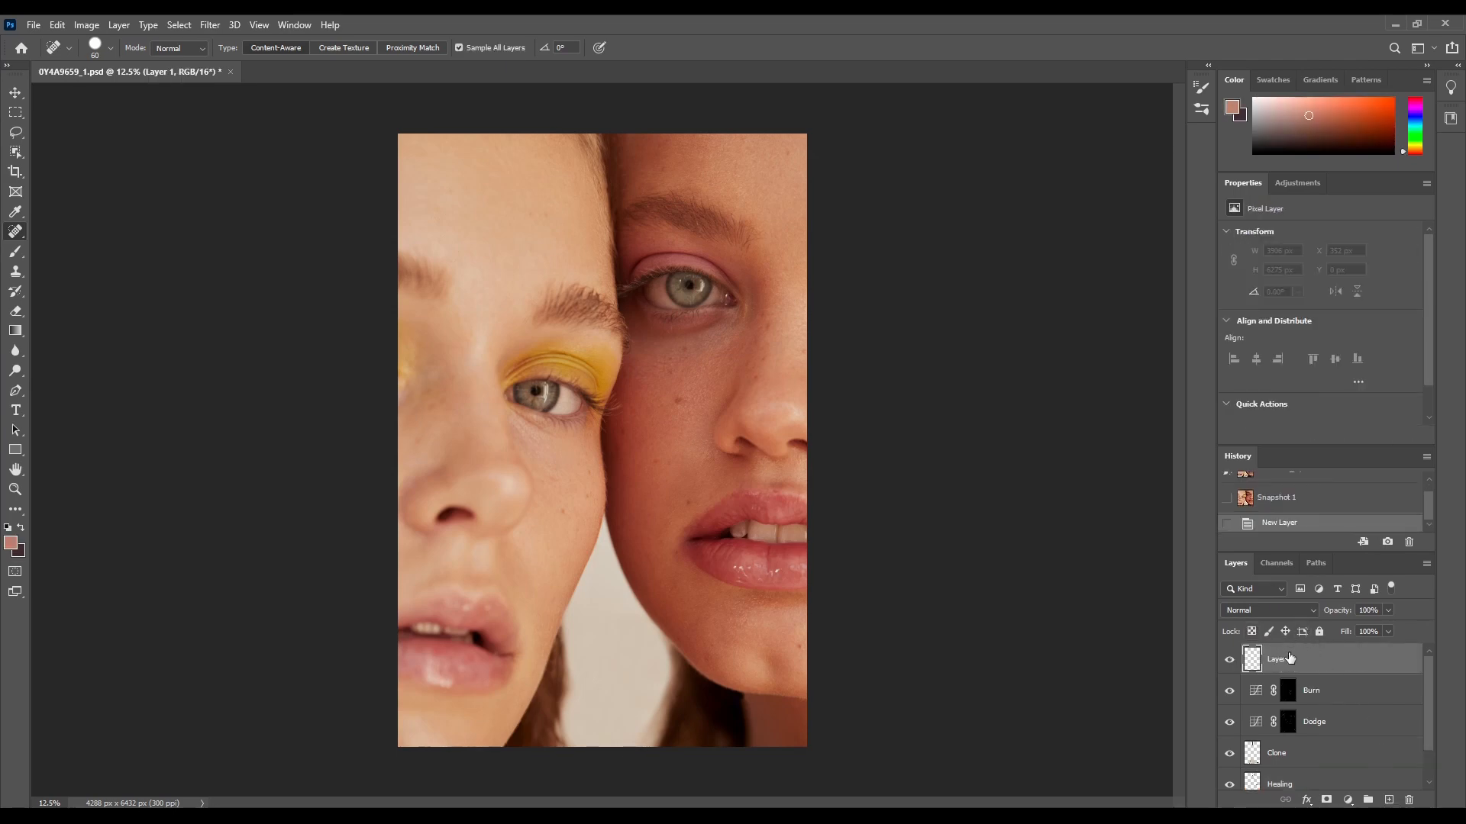
double_click(1280, 659)
type("Paintbrush")
key("Return")
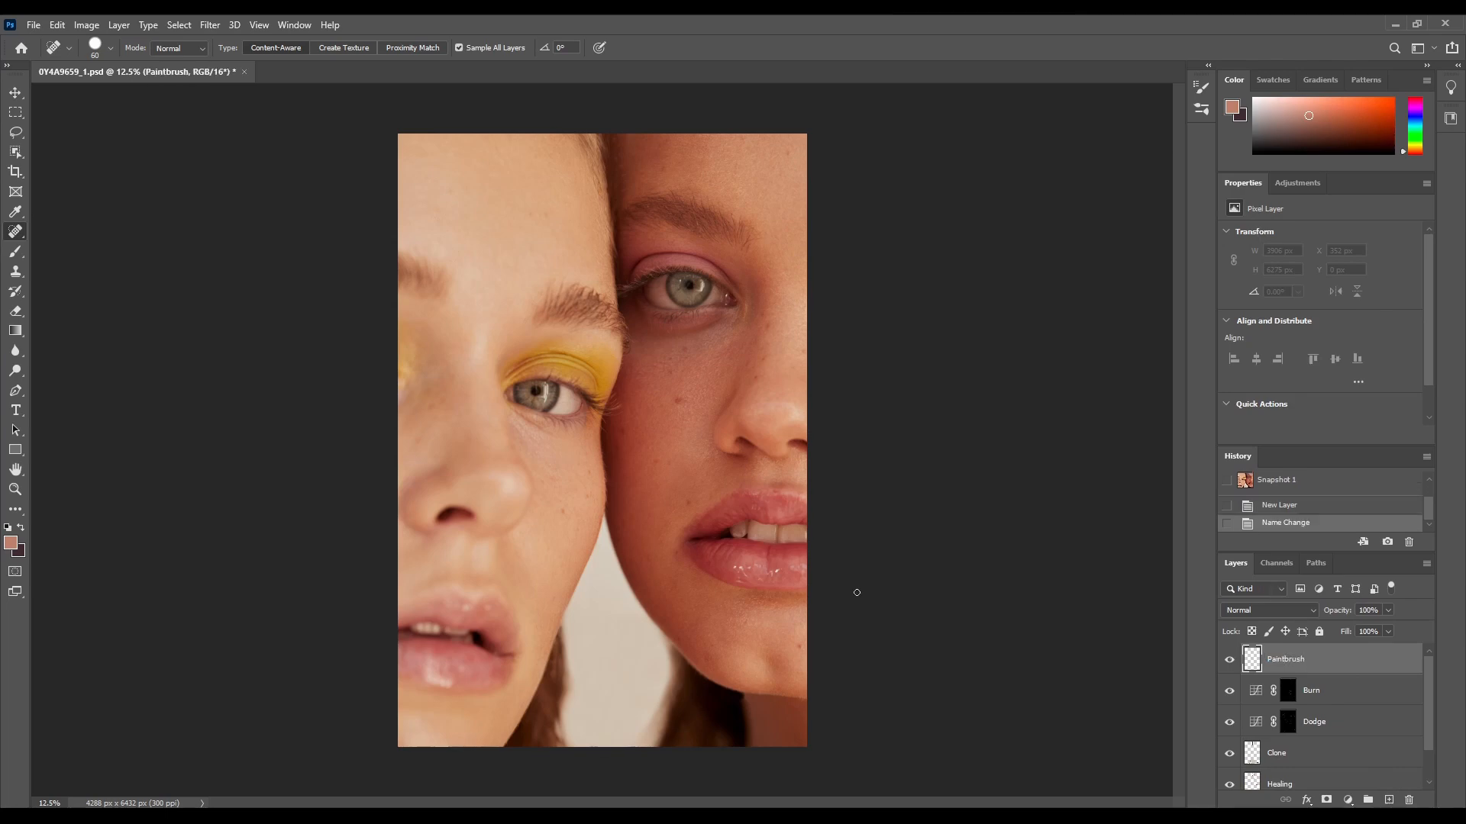
Step: With a soft 354 px brush at 1% flow, paint sampled dark skin tone along the shadowed edge of the right-hand woman's forehead
left_click(15, 252)
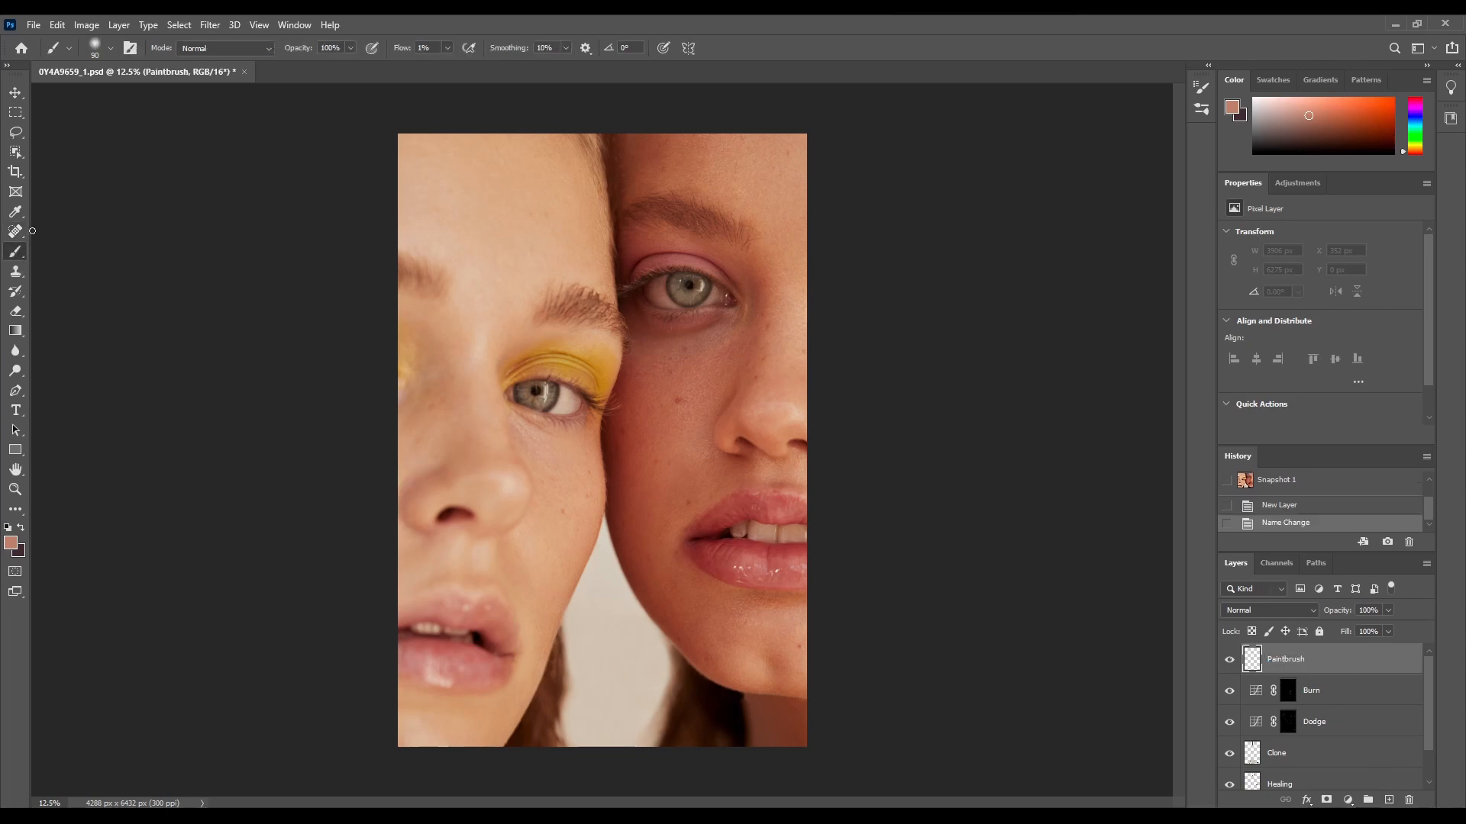
left_click(111, 49)
left_click(145, 98)
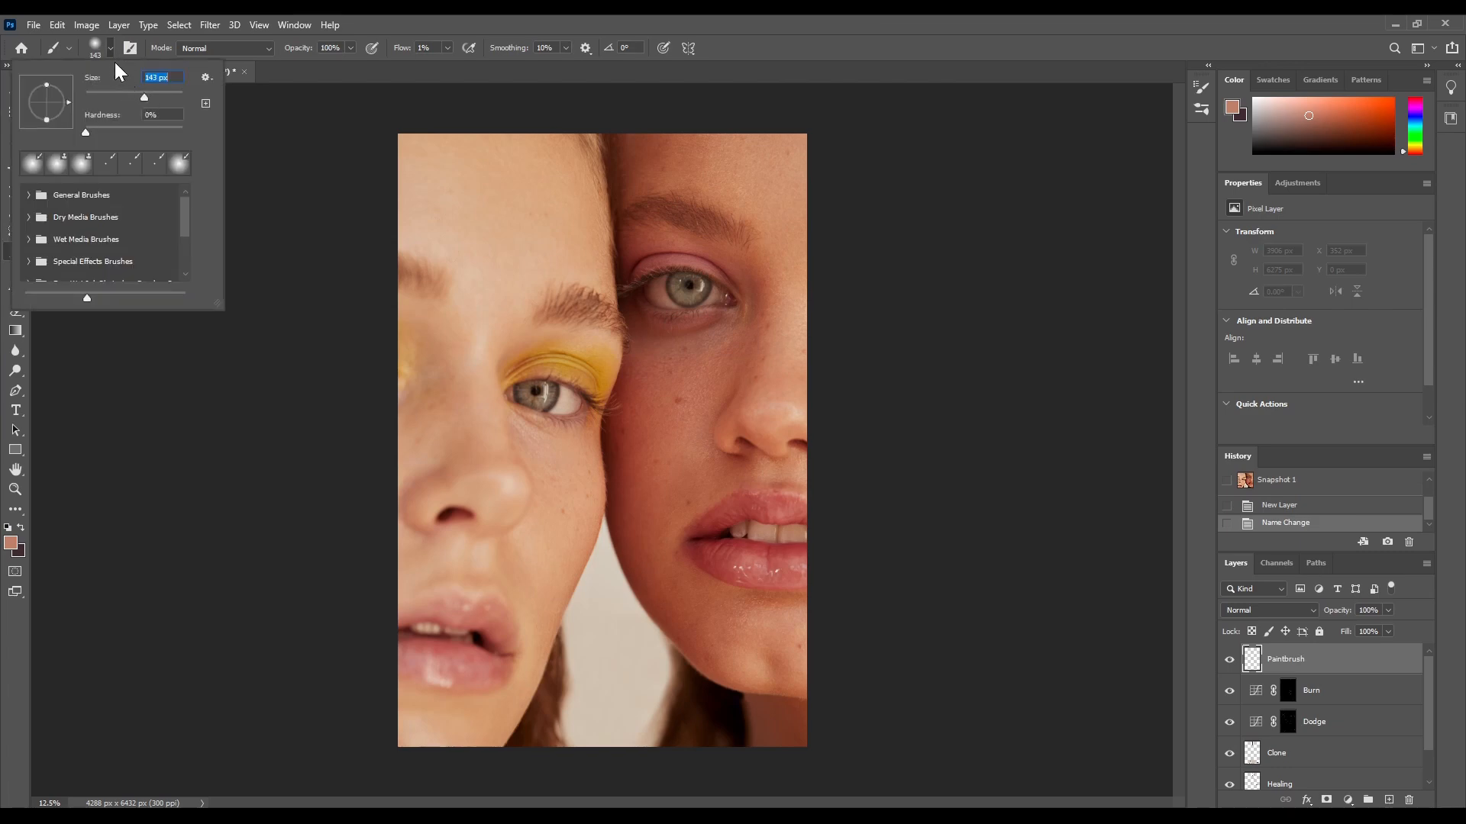
left_click(167, 94)
left_click(110, 44)
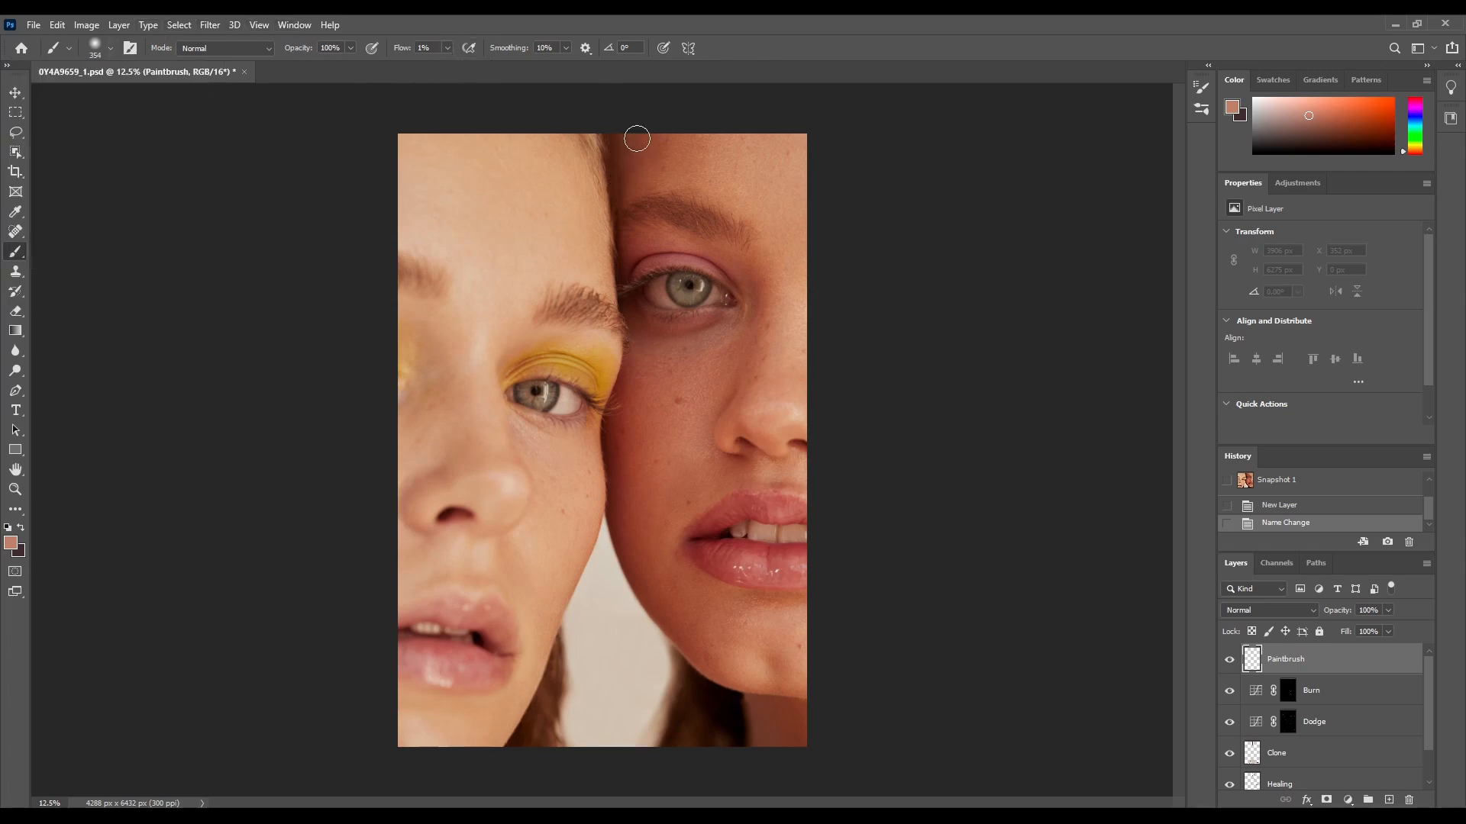
left_click(15, 491)
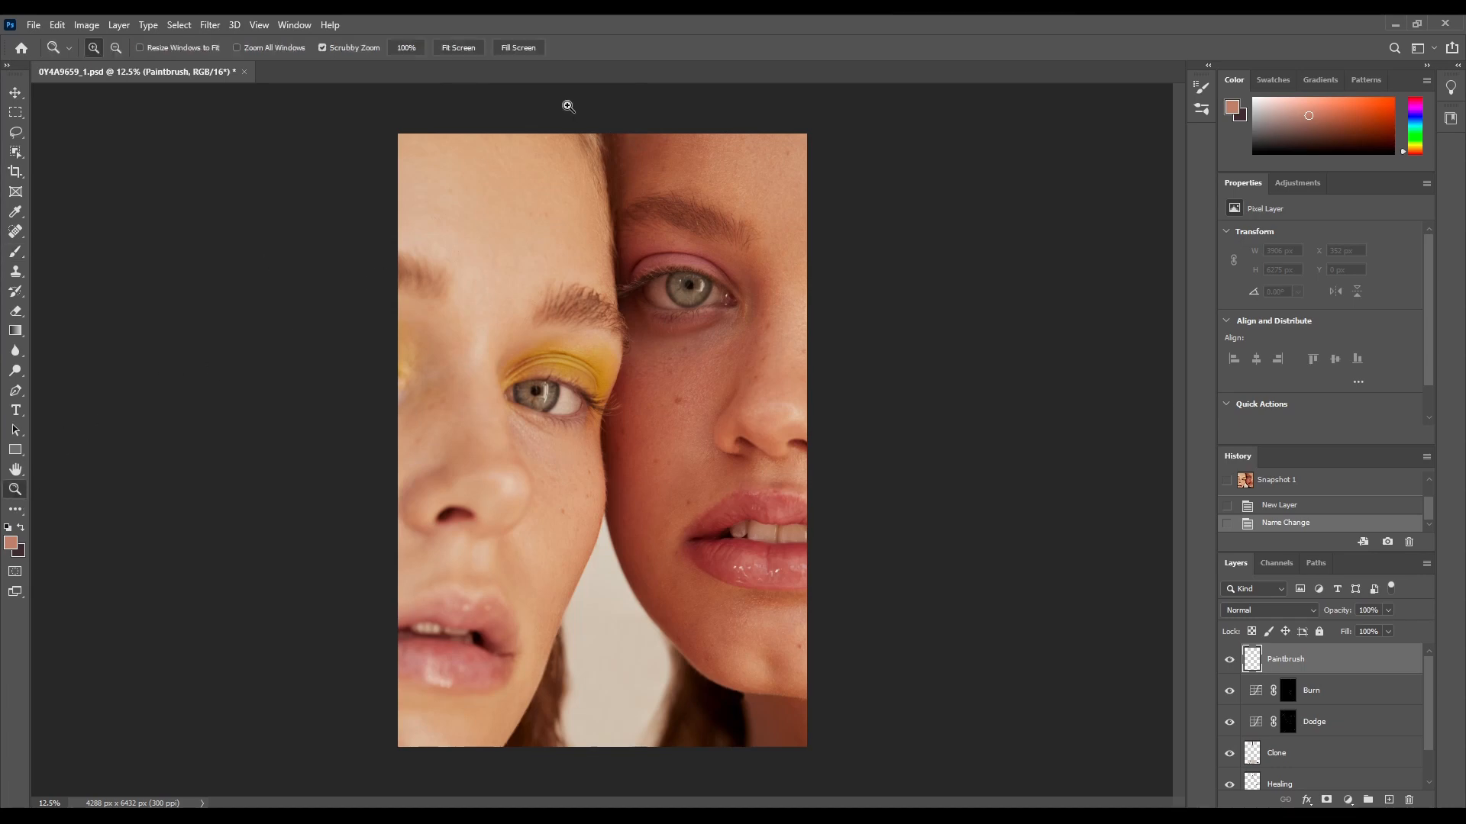
left_click(572, 105)
scroll(1180, 346, "up", 3)
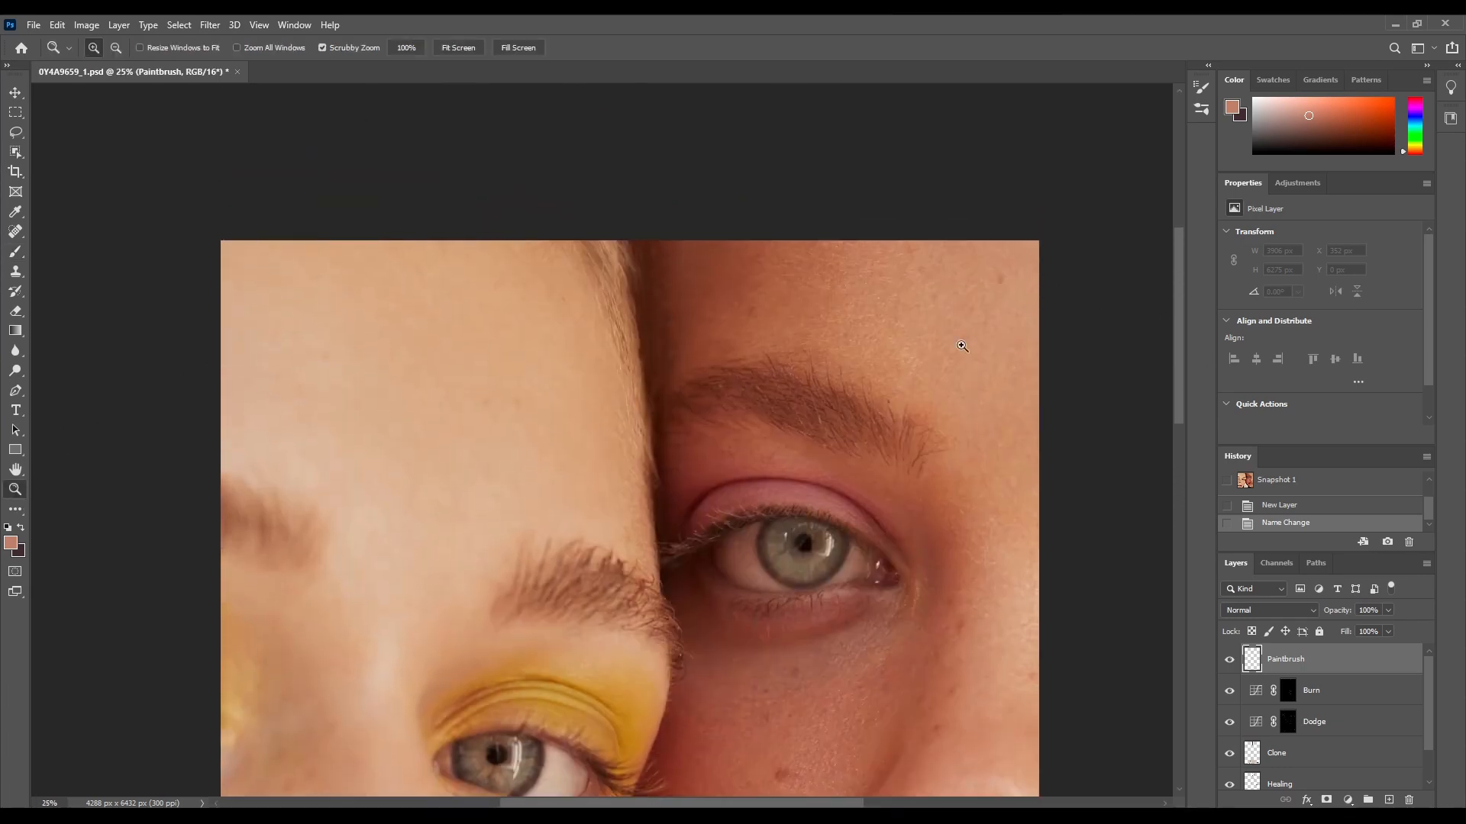
key("b")
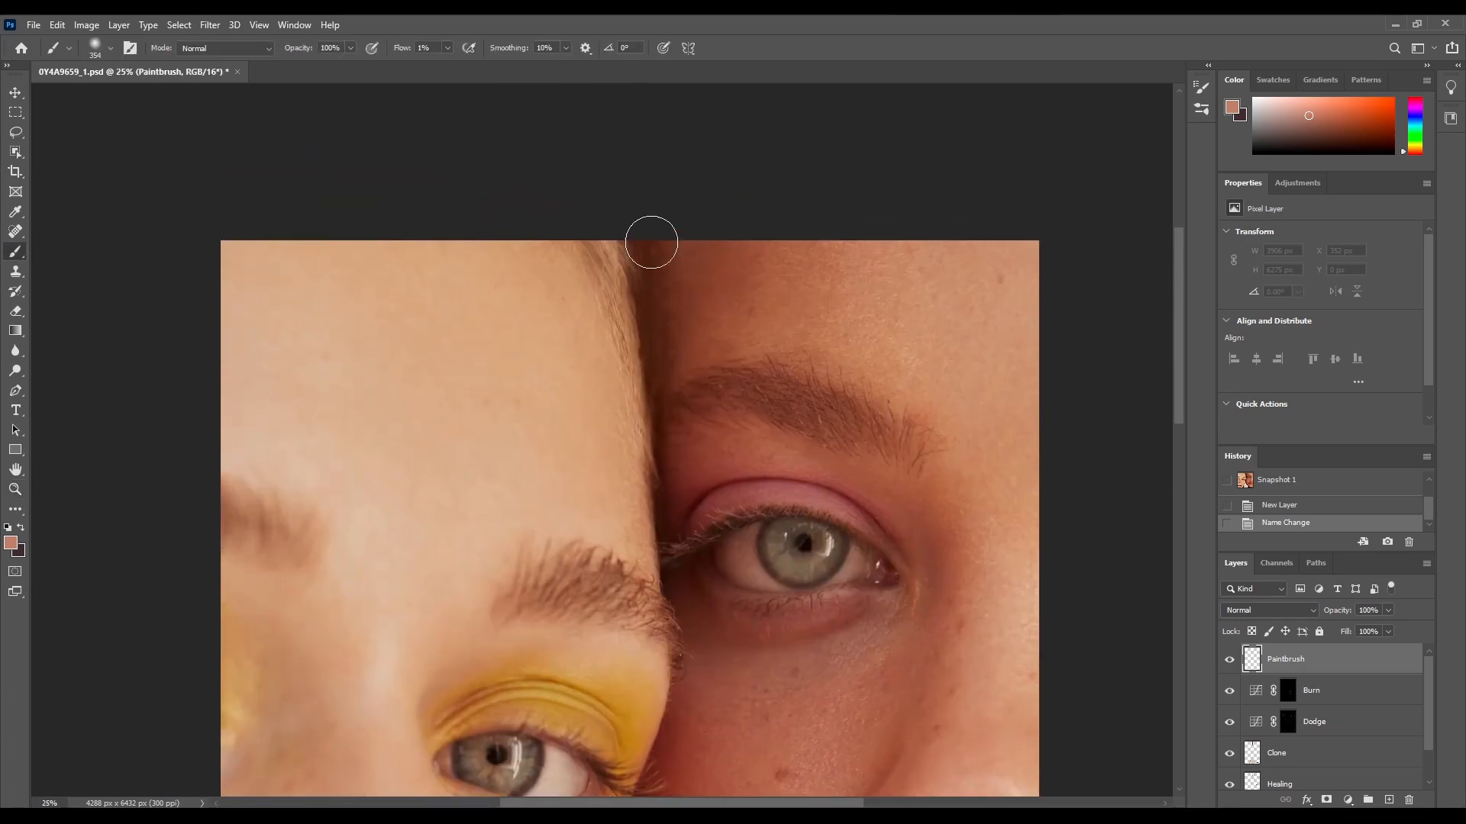
left_click(677, 357, "alt")
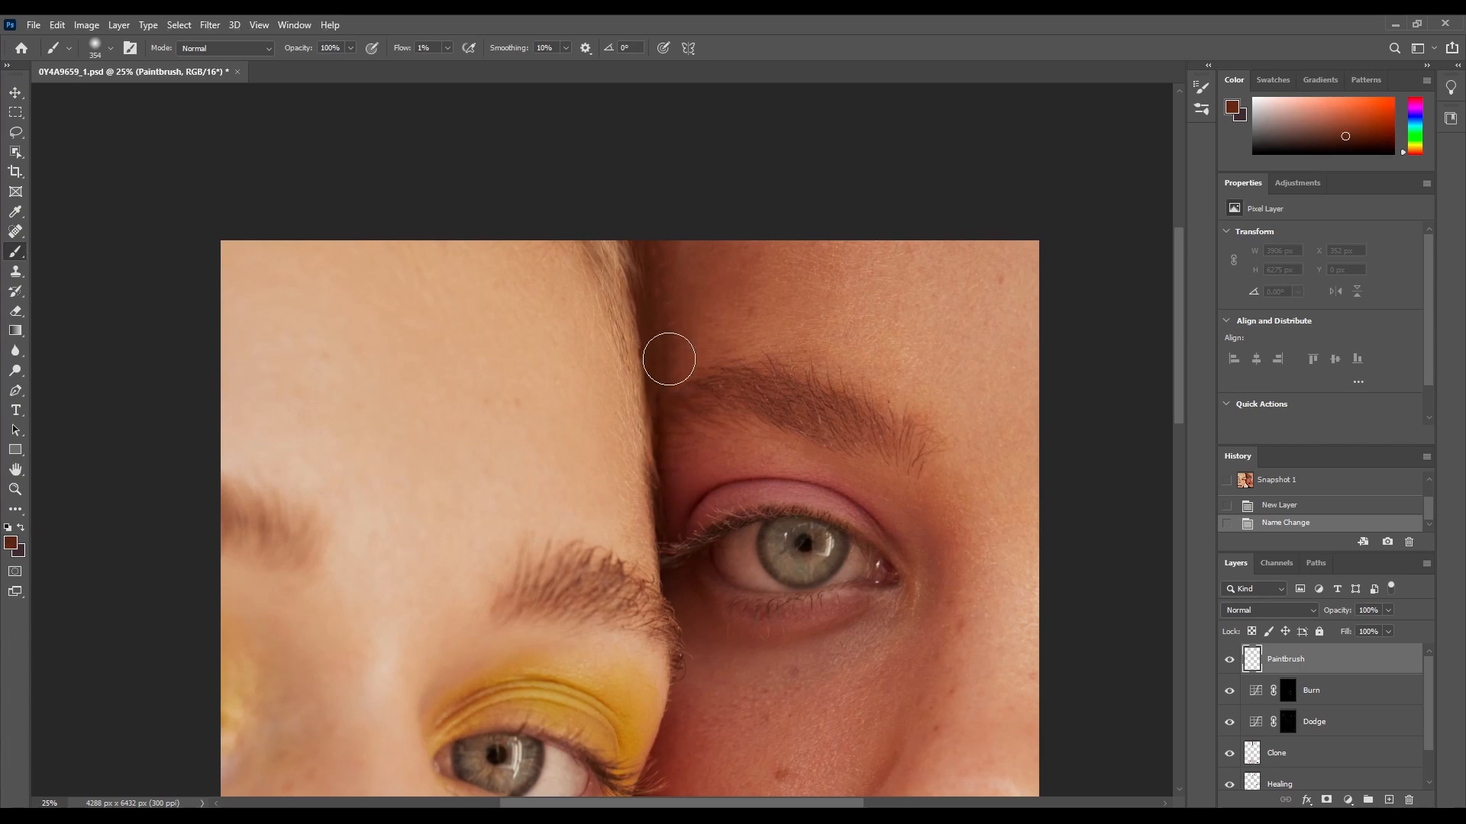
left_click_drag(675, 279, 681, 207)
Step: Paint sampled mid skin tones across the right-hand woman's forehead above the eyebrow to smooth the colour transition
left_click(720, 362, "alt")
mouse_move(707, 328)
left_mouse_down()
mouse_move(713, 297)
mouse_move(725, 306)
mouse_move(765, 245)
mouse_move(787, 279)
left_mouse_up()
left_click(808, 306, "alt")
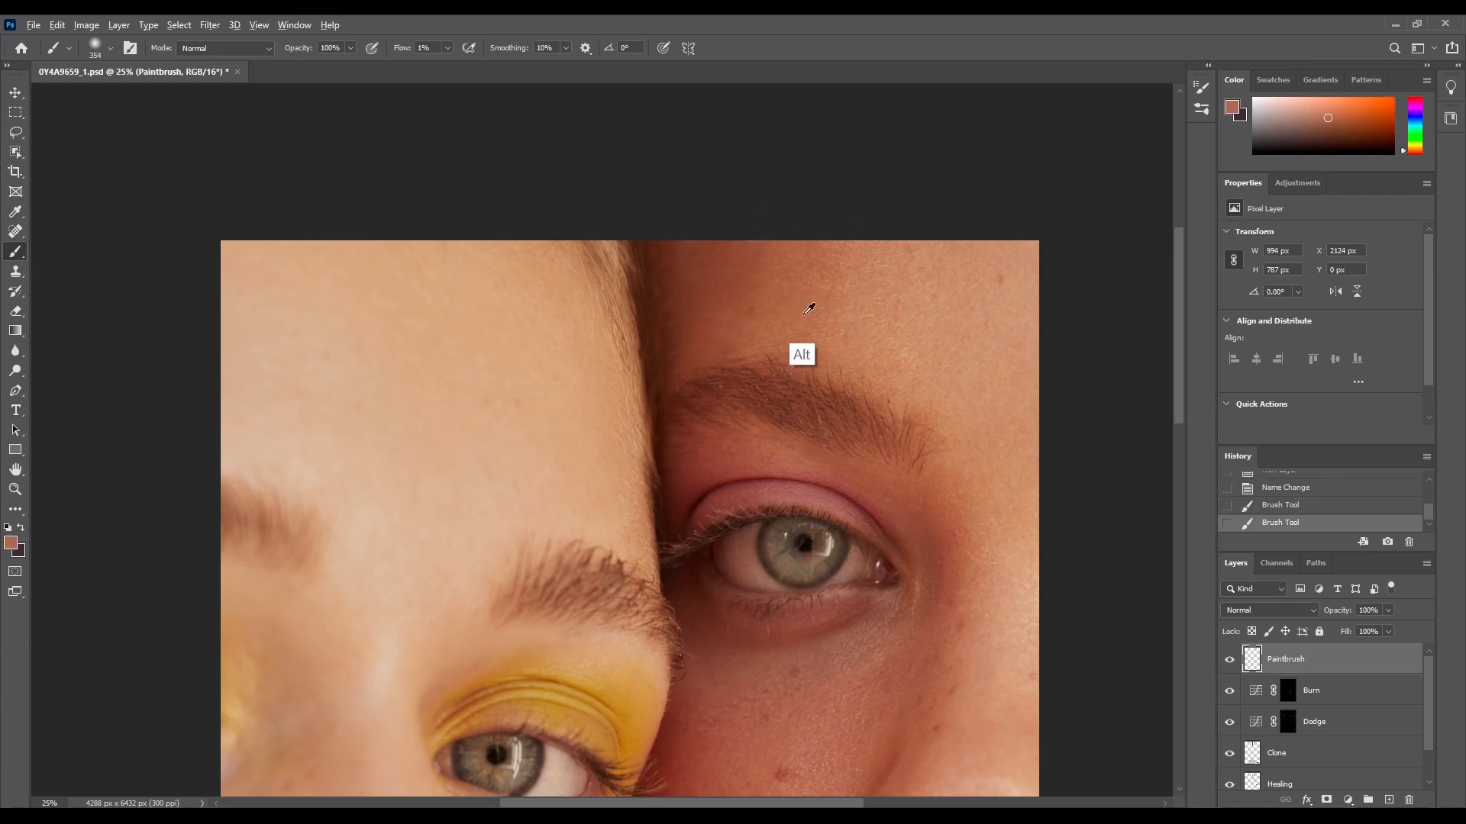
left_click_drag(833, 333, 892, 215)
left_click(730, 328, "alt")
left_click_drag(709, 307, 761, 238)
left_click(881, 327, "alt")
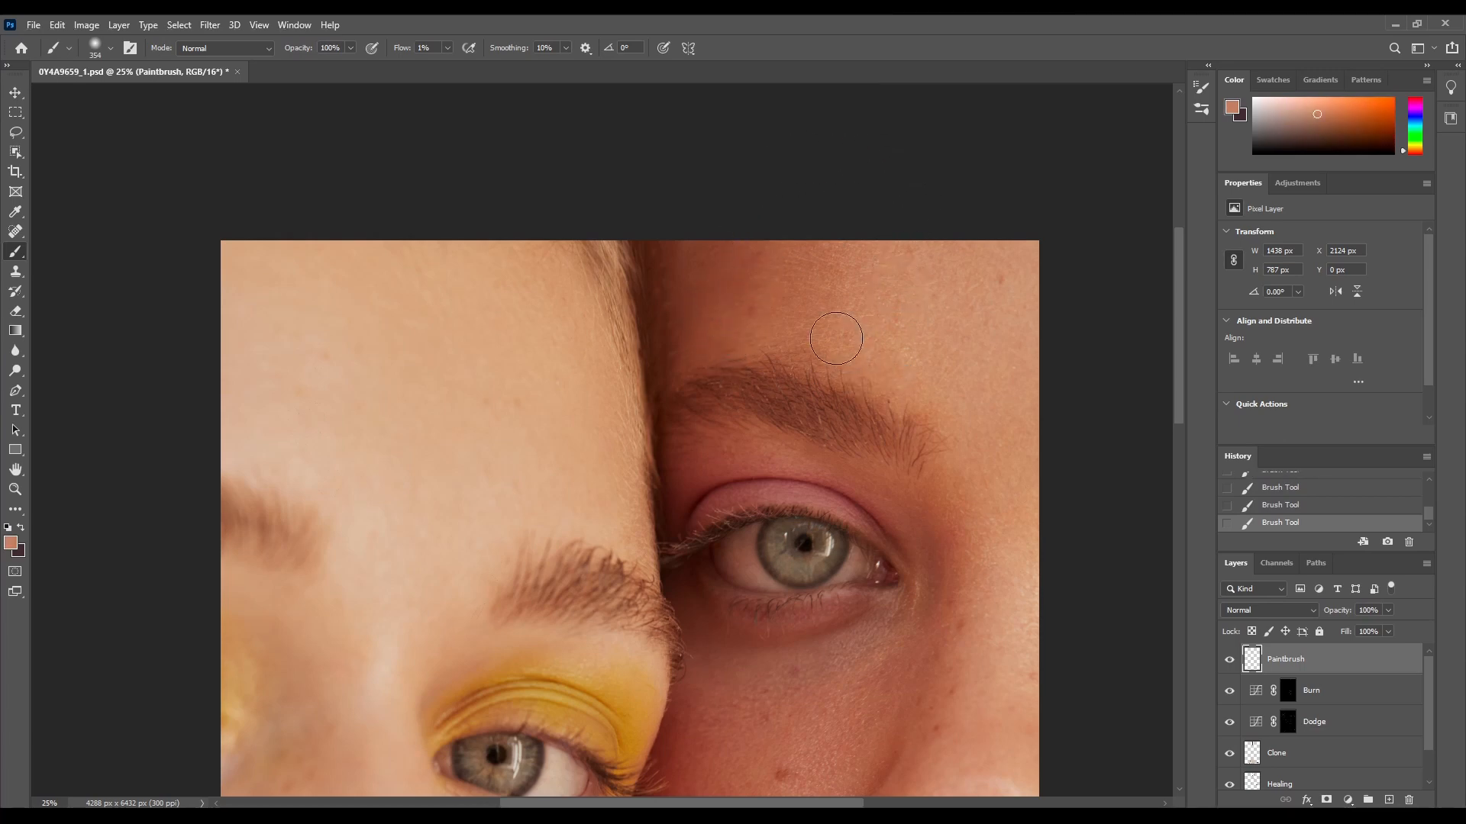
Step: Blend lighter sampled skin tones over the brighter half of the right-hand woman's forehead and above the brow's inner end
mouse_move(862, 319)
left_mouse_down()
mouse_move(870, 242)
mouse_move(815, 305)
mouse_move(819, 260)
mouse_move(862, 188)
left_mouse_up()
left_click(902, 348, "alt")
mouse_move(883, 363)
left_mouse_down()
mouse_move(883, 236)
mouse_move(857, 298)
mouse_move(928, 287)
mouse_move(939, 355)
mouse_move(976, 280)
mouse_move(906, 242)
mouse_move(978, 325)
mouse_move(1004, 300)
mouse_move(1020, 318)
mouse_move(932, 271)
mouse_move(987, 266)
left_mouse_up()
left_click(949, 344, "alt")
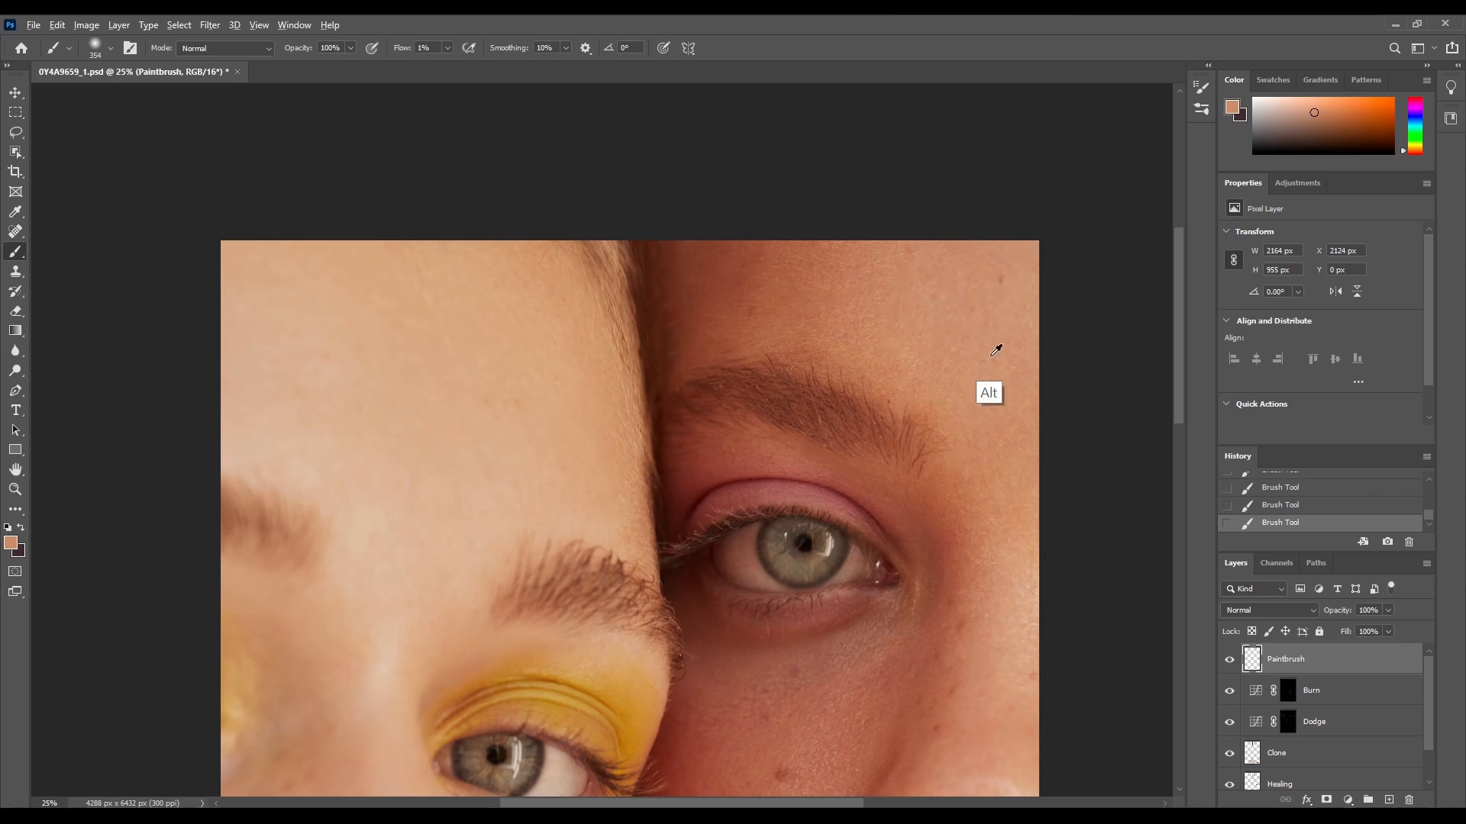
left_click(994, 405, "alt")
mouse_move(972, 396)
left_mouse_down()
mouse_move(1018, 401)
mouse_move(1001, 415)
mouse_move(939, 389)
mouse_move(860, 294)
left_mouse_up()
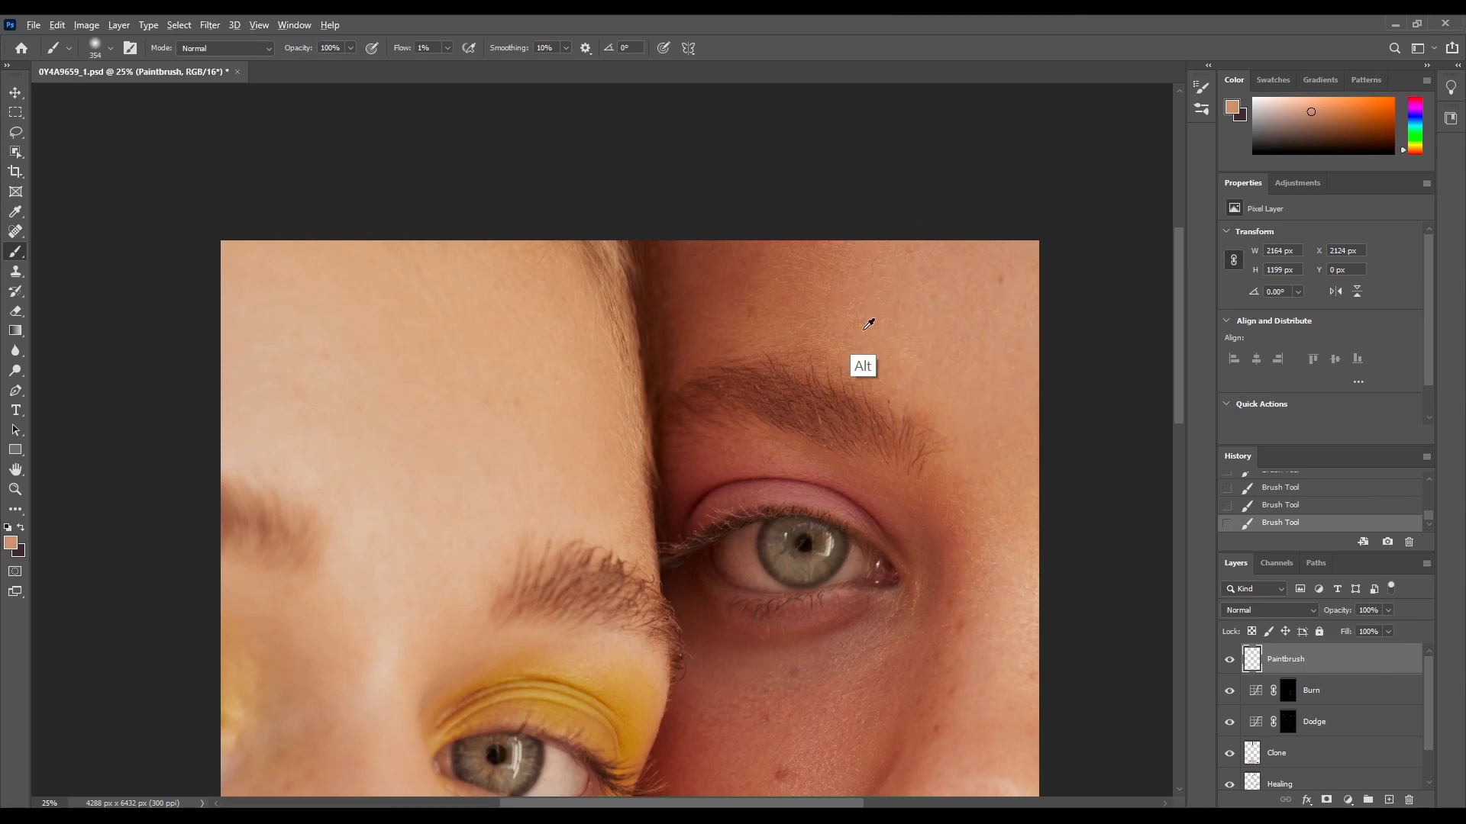
left_click(826, 352, "alt")
left_click_drag(819, 354, 874, 290)
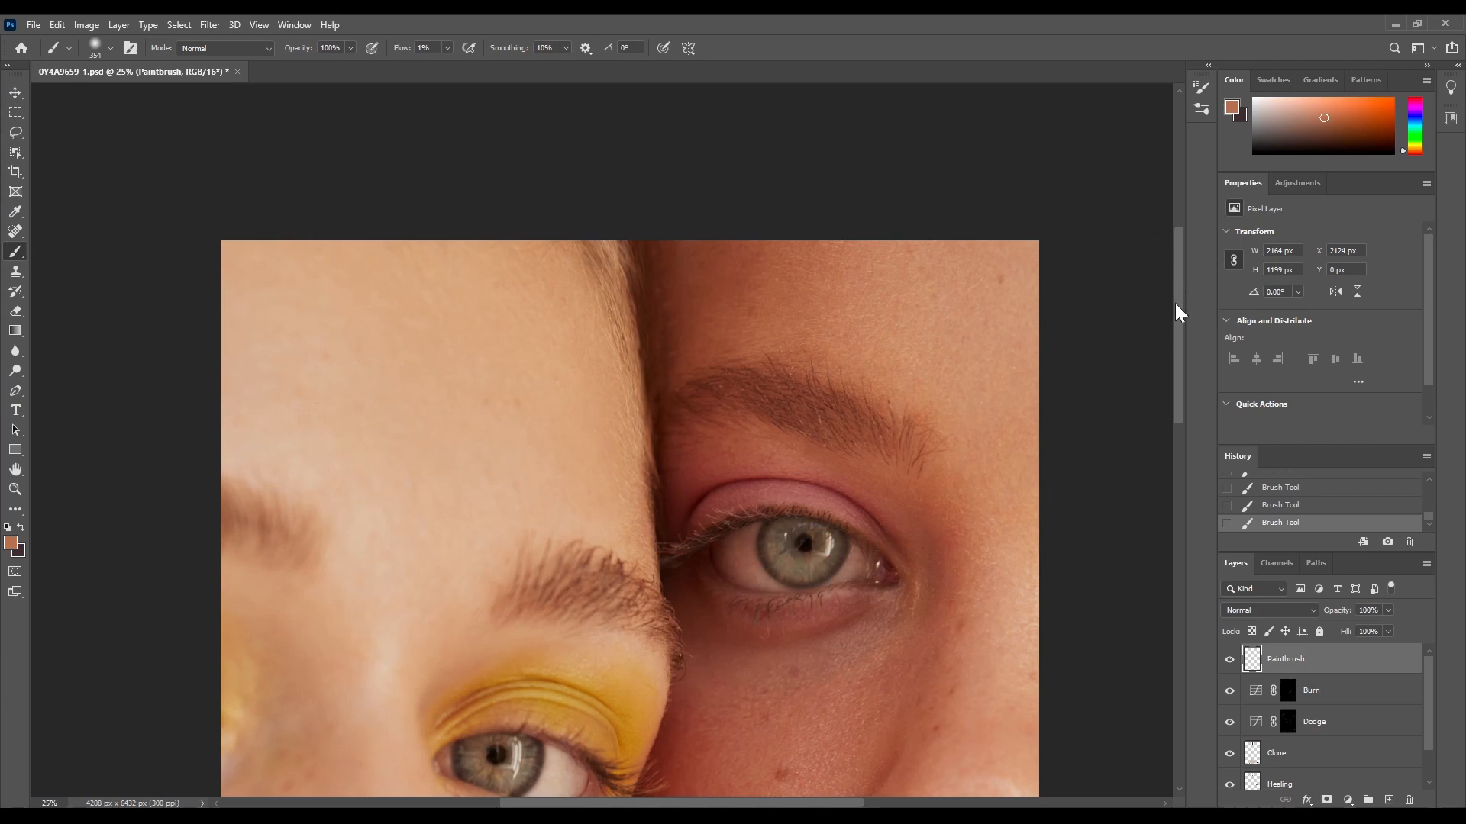
Step: Paint sampled skin tones between the right-hand woman's inner brow and the bridge of her nose
left_click_drag(1177, 310, 1099, 350)
left_click(951, 391, "alt")
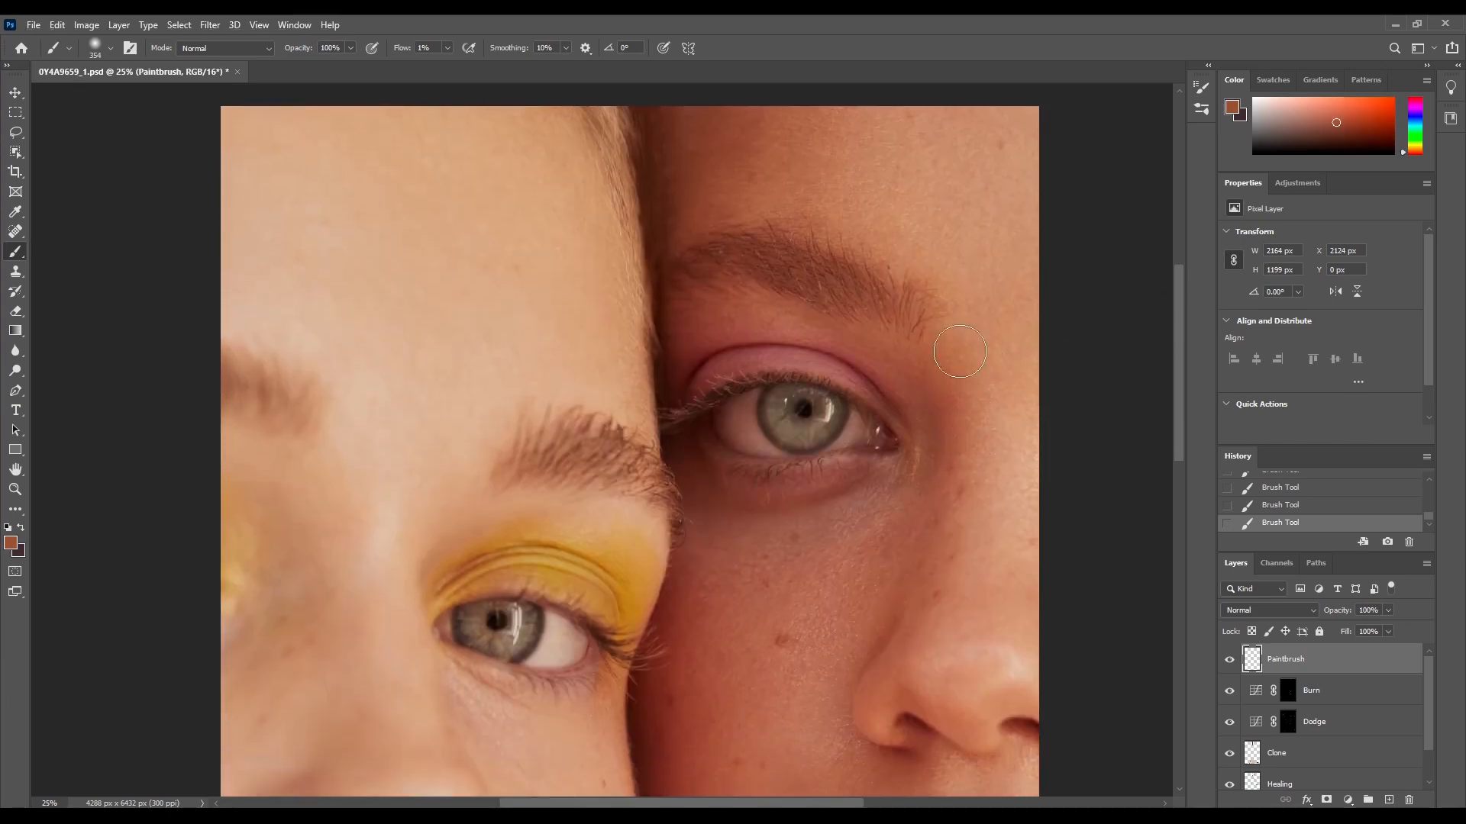
left_click(1007, 392, "alt")
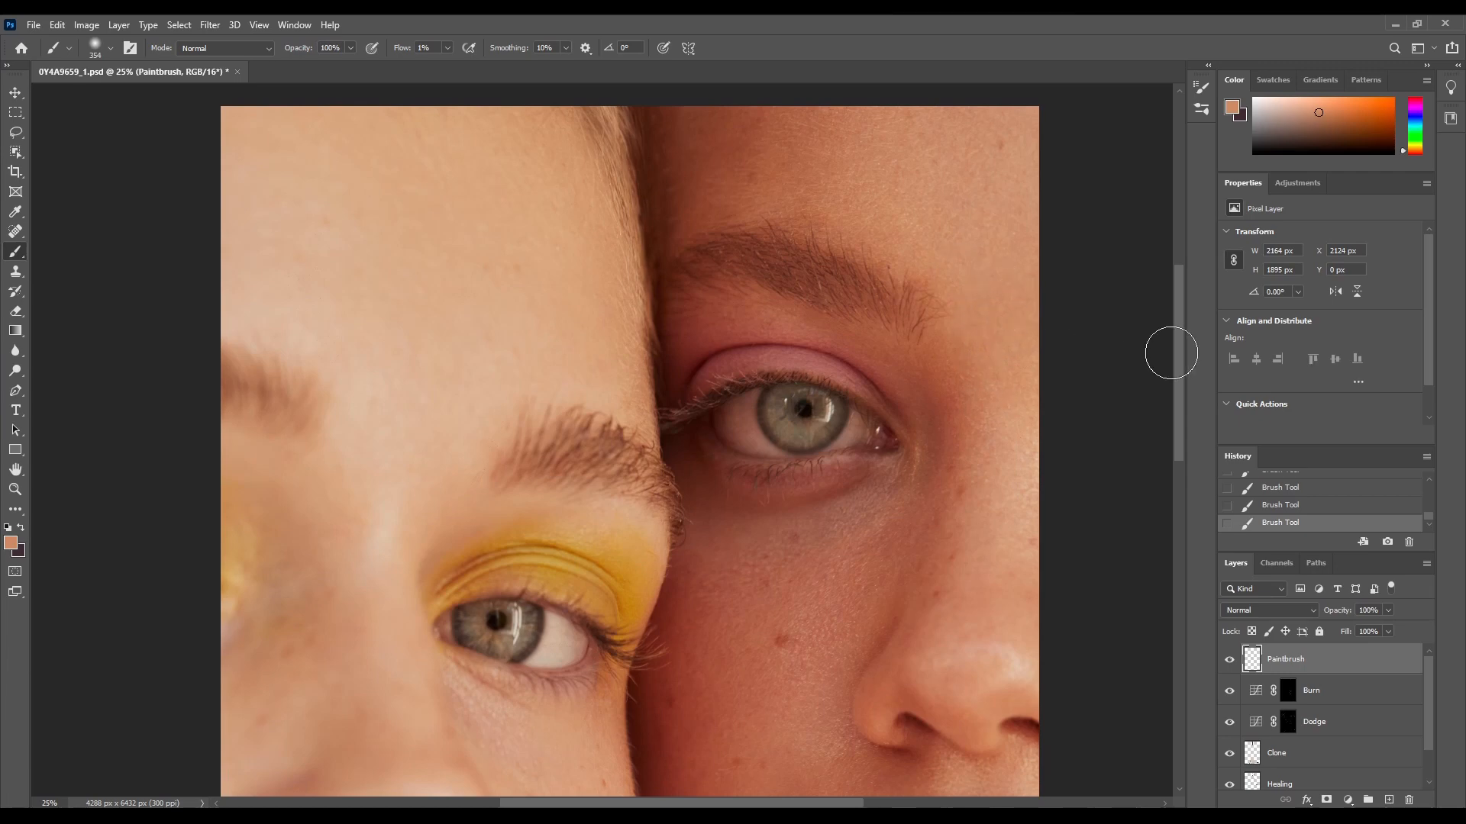
Step: Even out the left-hand woman's upper forehead by painting with its own sampled skin tone
scroll(1178, 351, "up", 3)
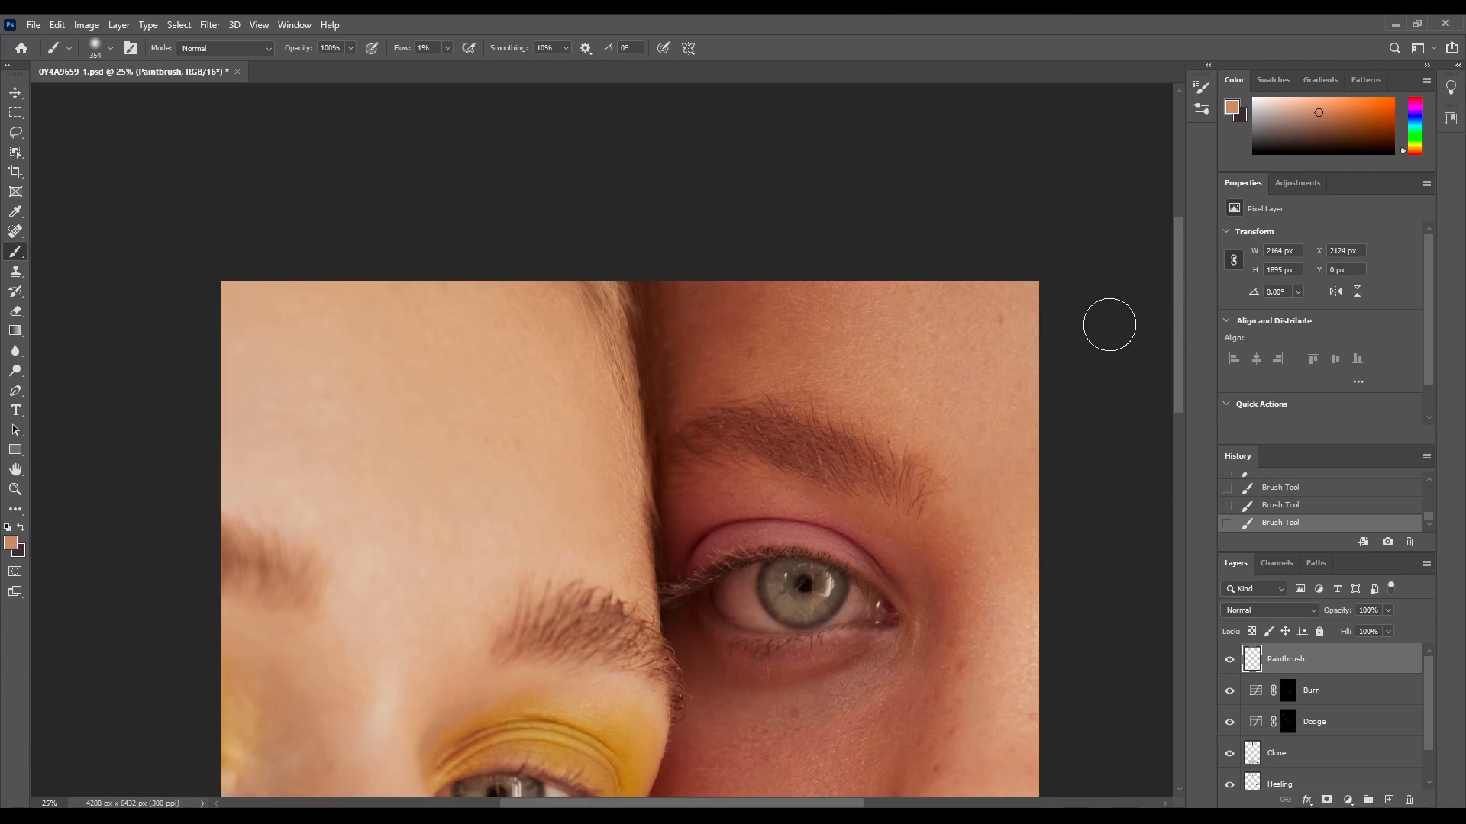
left_click(455, 348, "alt")
mouse_move(442, 288)
left_mouse_down()
mouse_move(543, 351)
mouse_move(520, 301)
mouse_move(547, 294)
mouse_move(591, 340)
left_mouse_up()
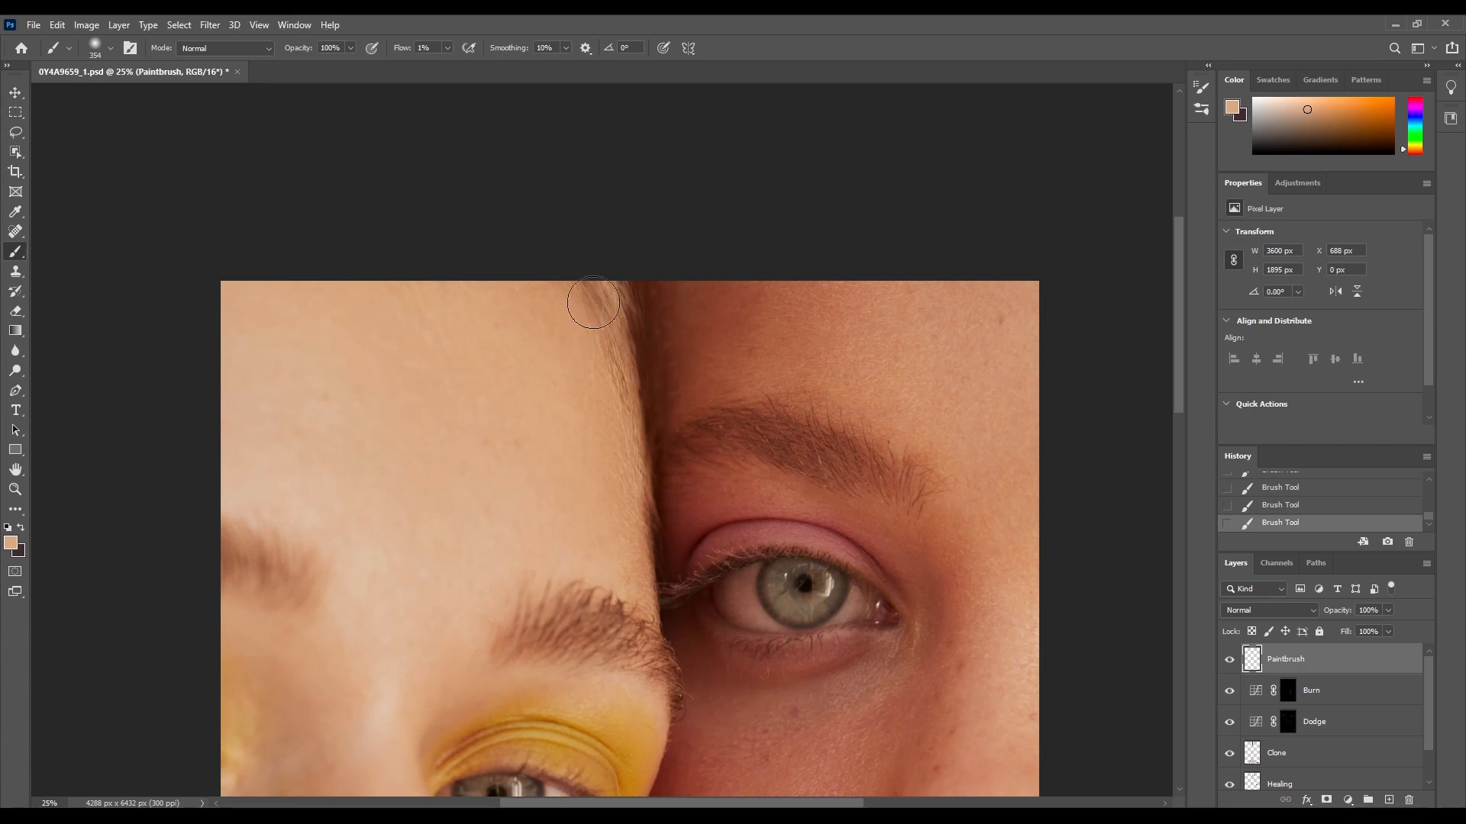
Step: Reduce the brush to 175 px and paint sampled shadow and skin tones along the seam between the two foreheads
left_click(654, 374, "alt")
key("bracketleft")
key("bracketleft")
key("bracketleft")
key("bracketleft")
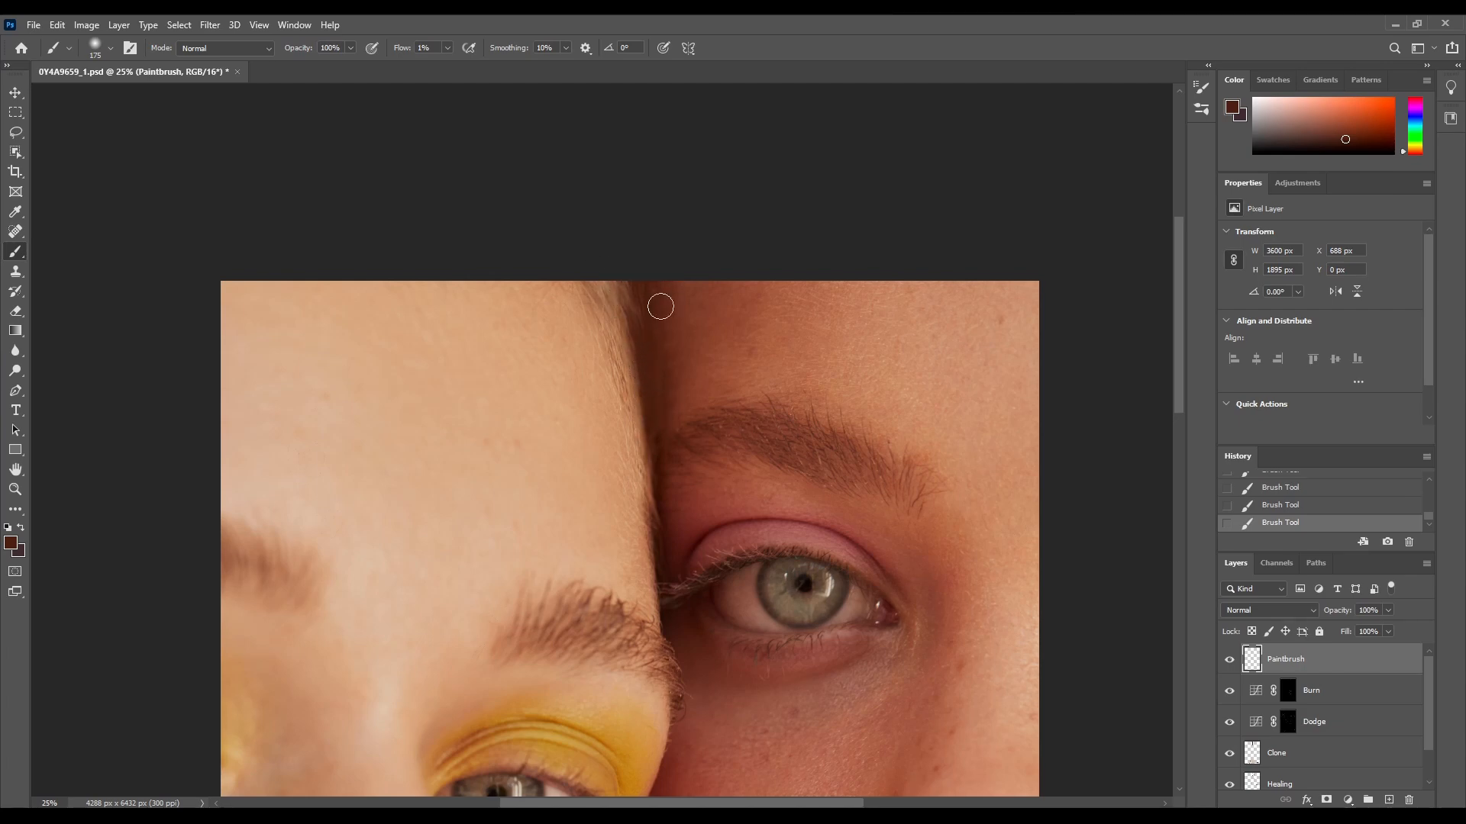
left_click(651, 458, "alt")
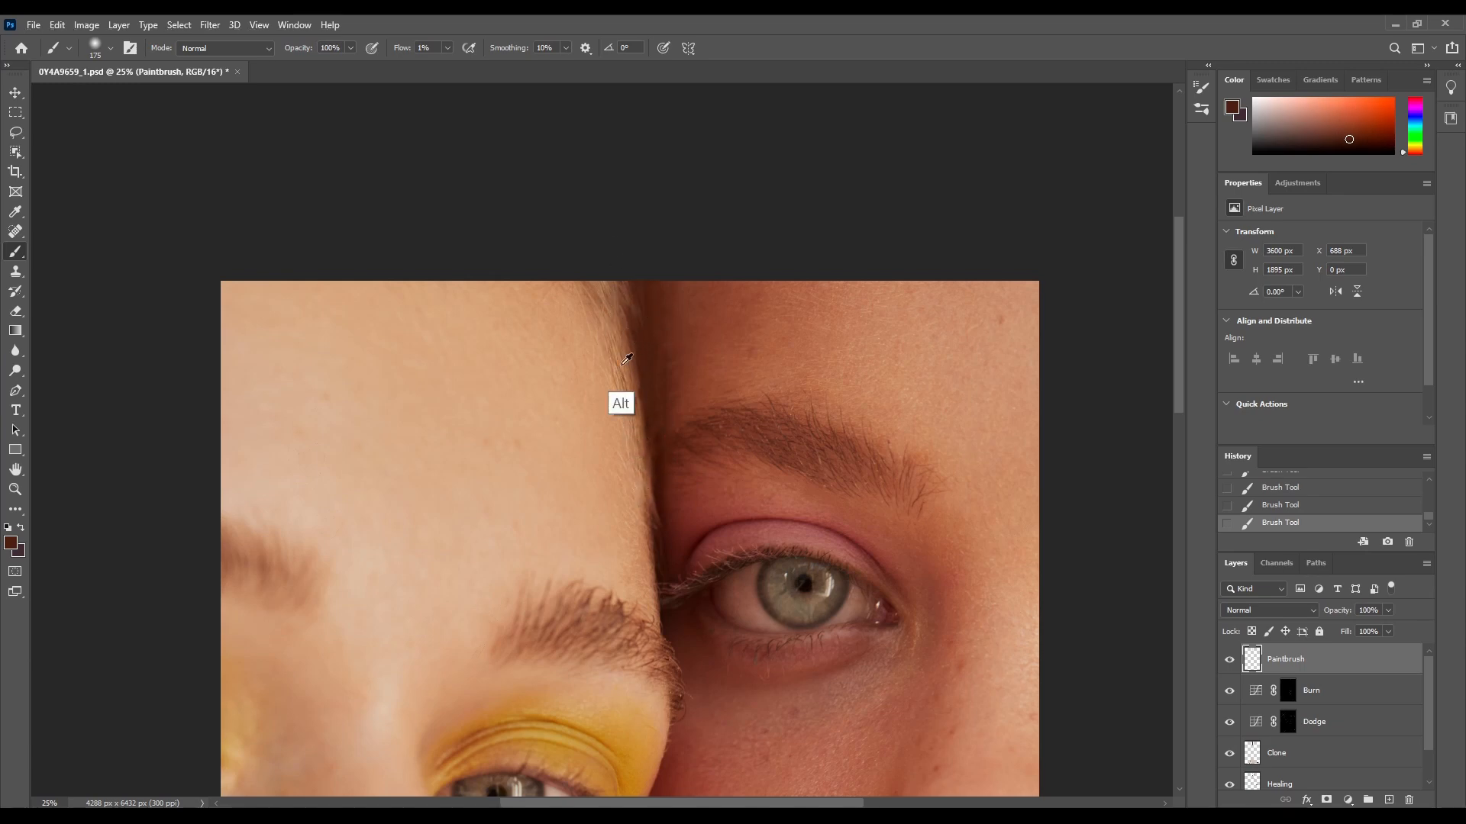
left_click(620, 432, "alt")
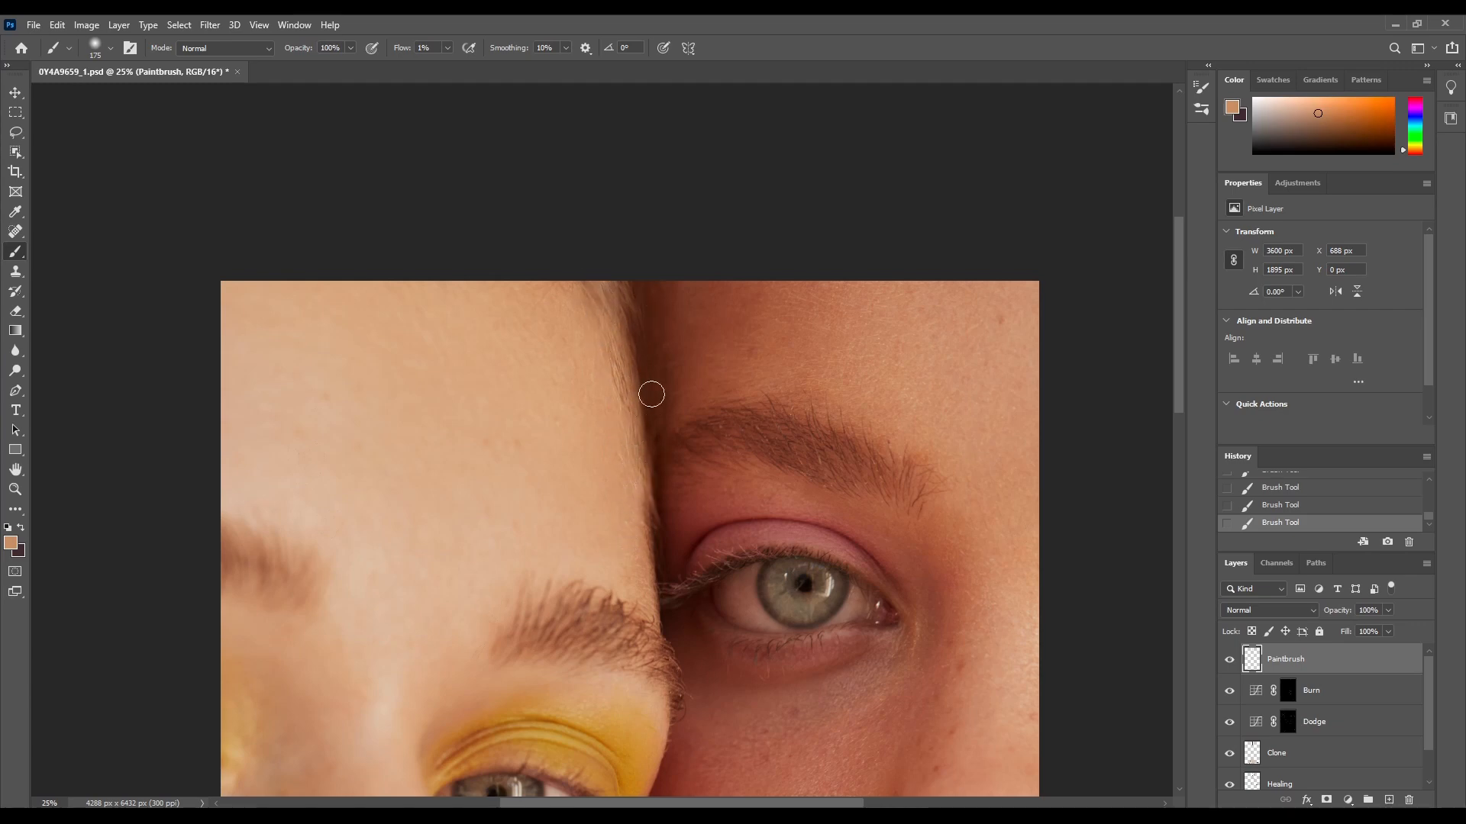
Step: Reduce the brush to 60 px and soften the left-hand woman's fine hairline with sampled skin and shadow tones
key("bracketleft")
key("bracketleft")
key("bracketleft")
key("bracketleft")
key("bracketleft")
key("bracketleft")
left_click(641, 458, "alt")
left_click(658, 519, "alt")
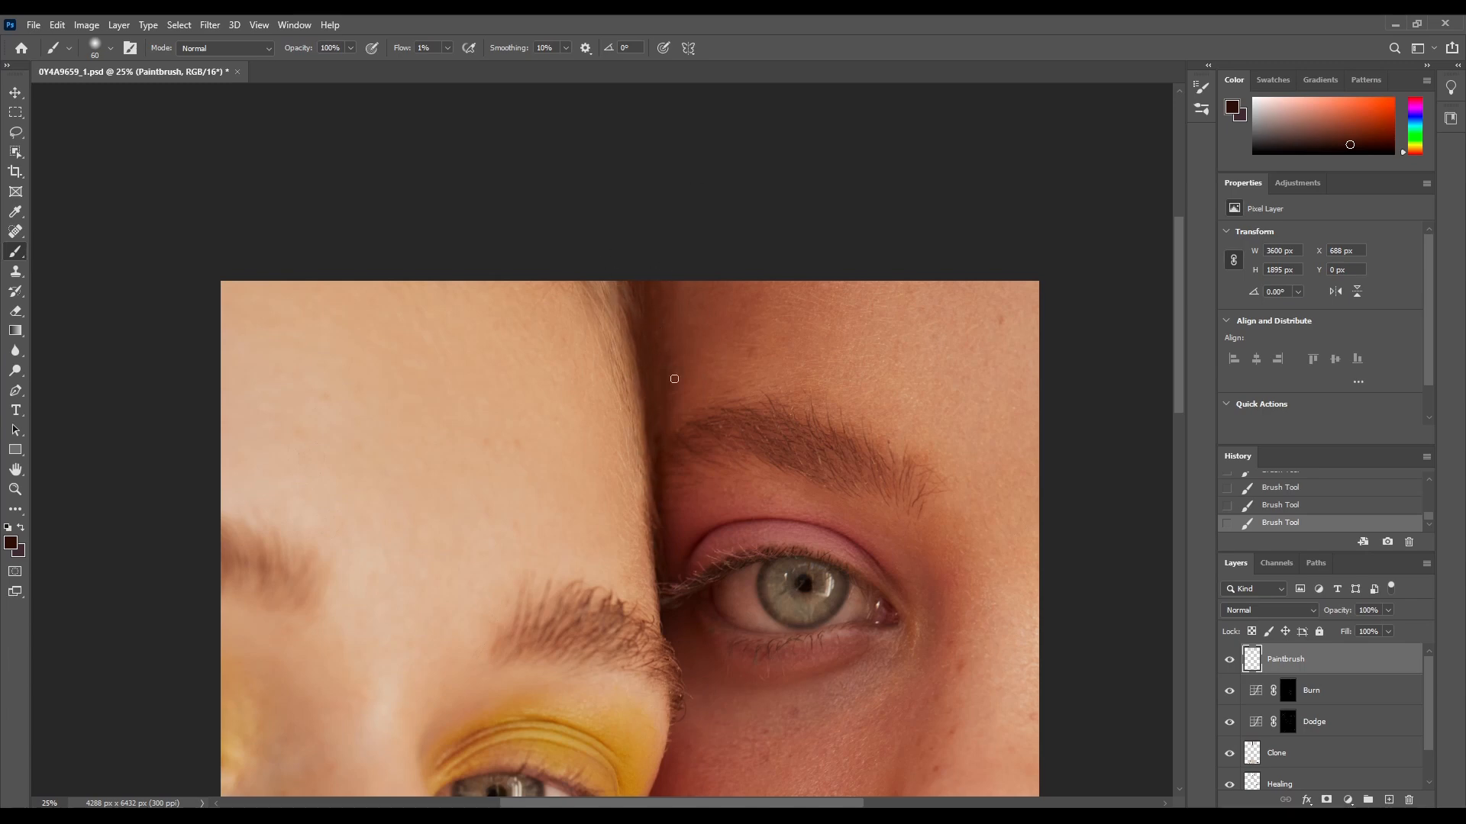
Step: Toggle the Paintbrush layer's visibility to compare the foreheads before and after painting
key("ctrl+minus")
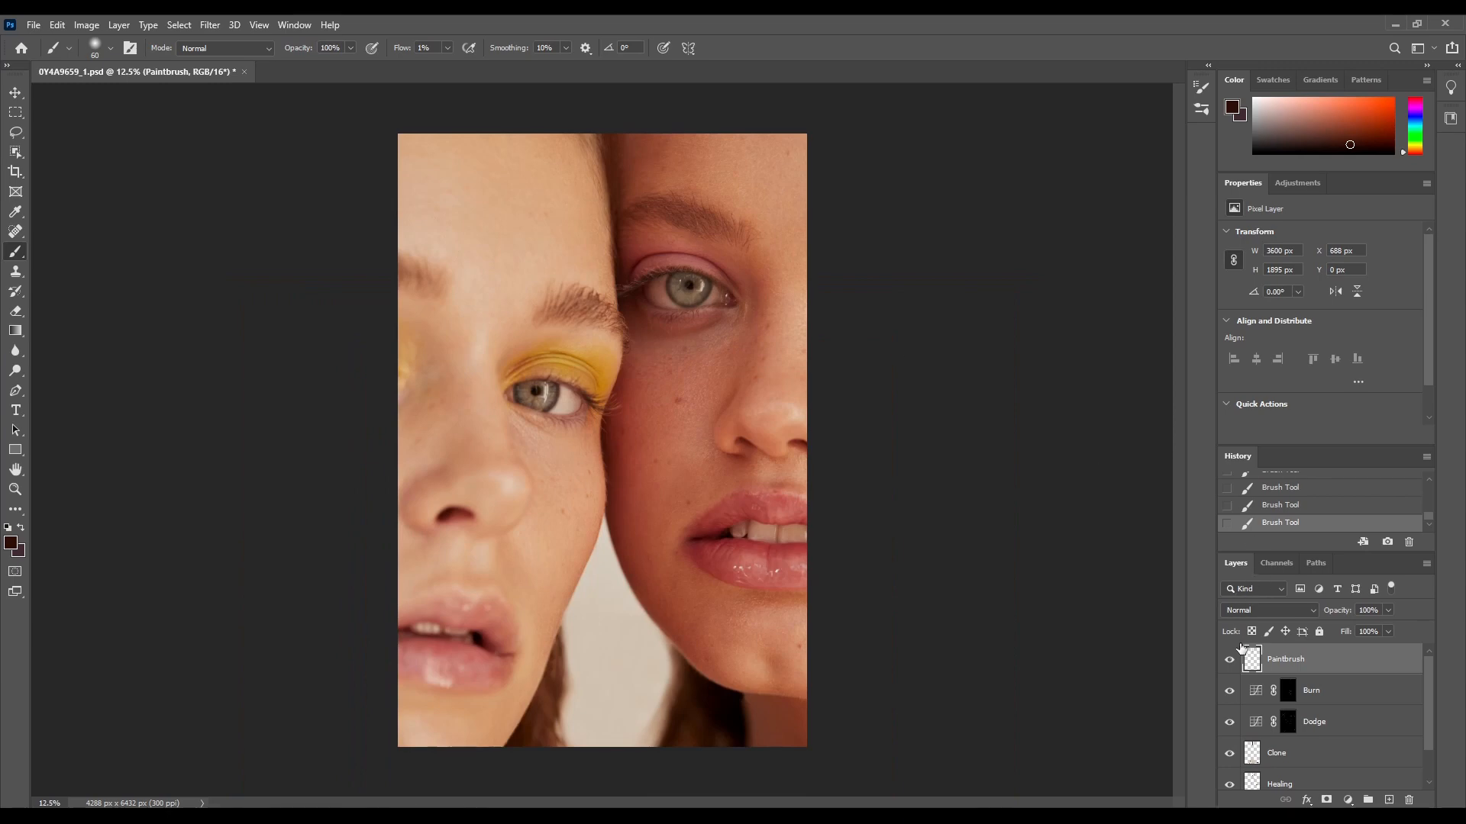
left_click(1229, 659)
left_click(1229, 660)
left_click(1229, 658)
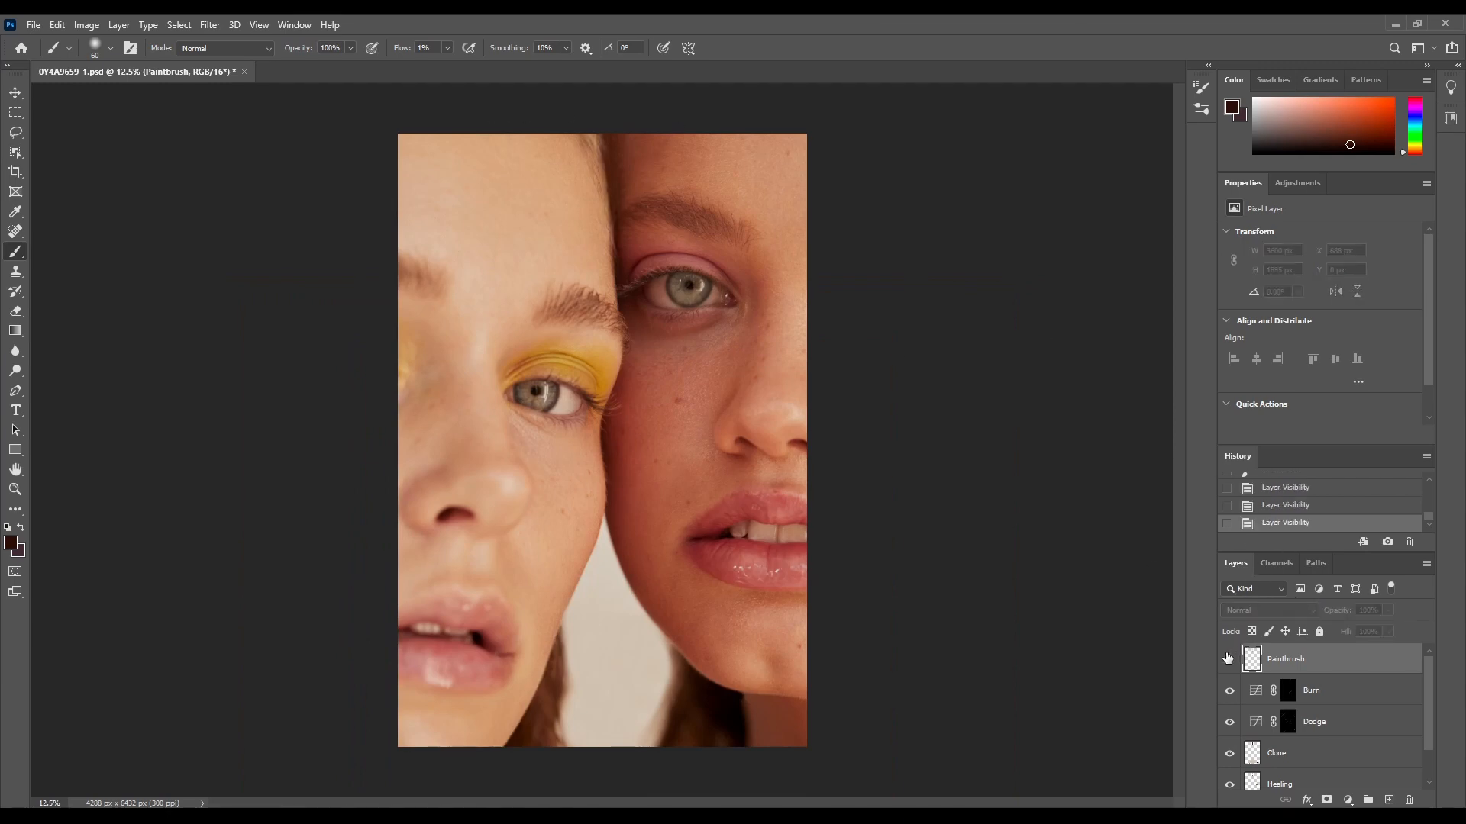
left_click(1228, 658)
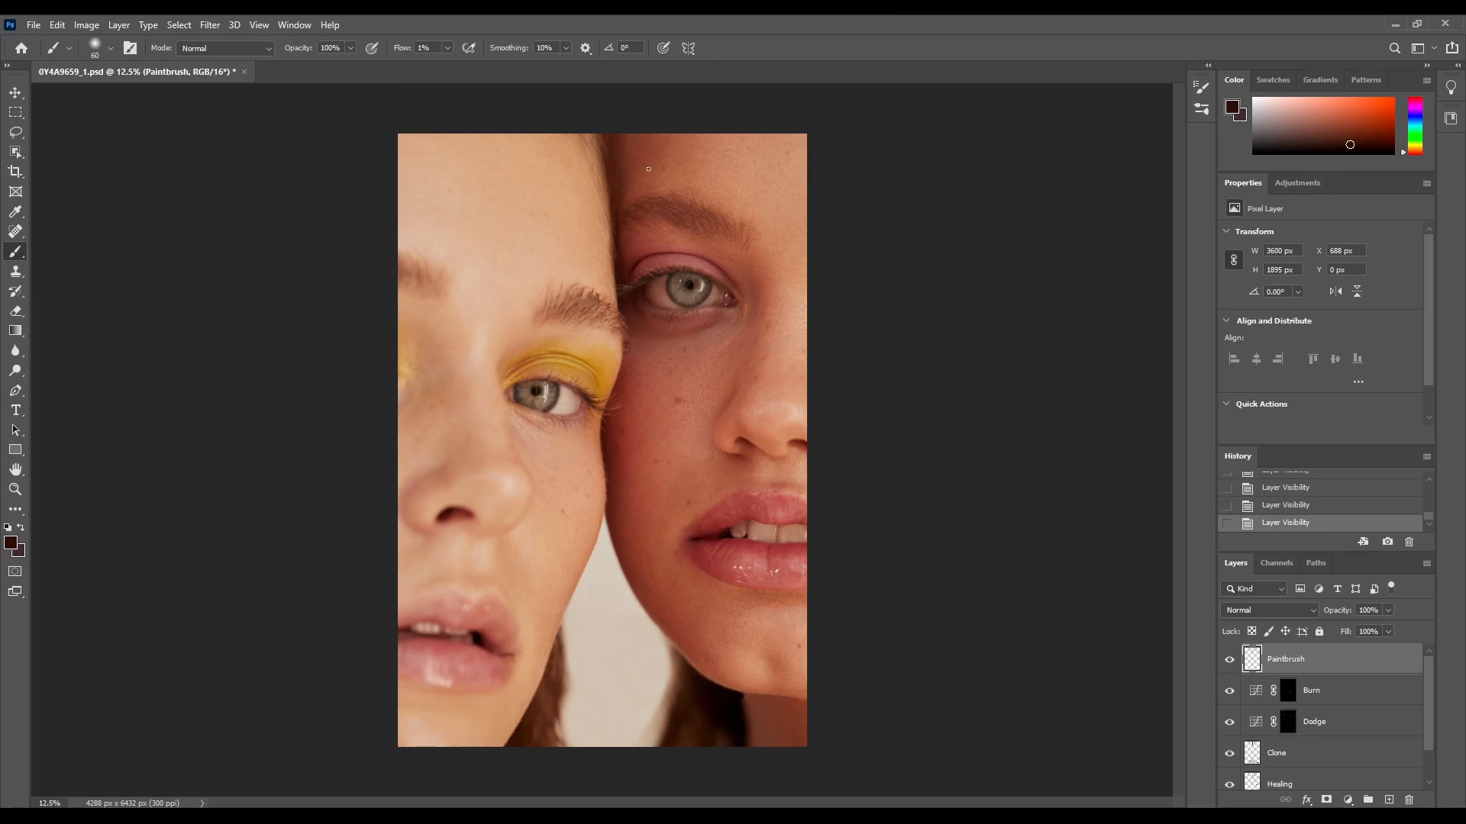
Step: Enlarge the brush to 200 px and dab sampled forehead tone over the darker skin above the right-hand woman's eyebrow
key("bracketright")
key("bracketright")
key("bracketright")
key("bracketright")
key("bracketright")
left_click(710, 167, "alt")
left_click(656, 146)
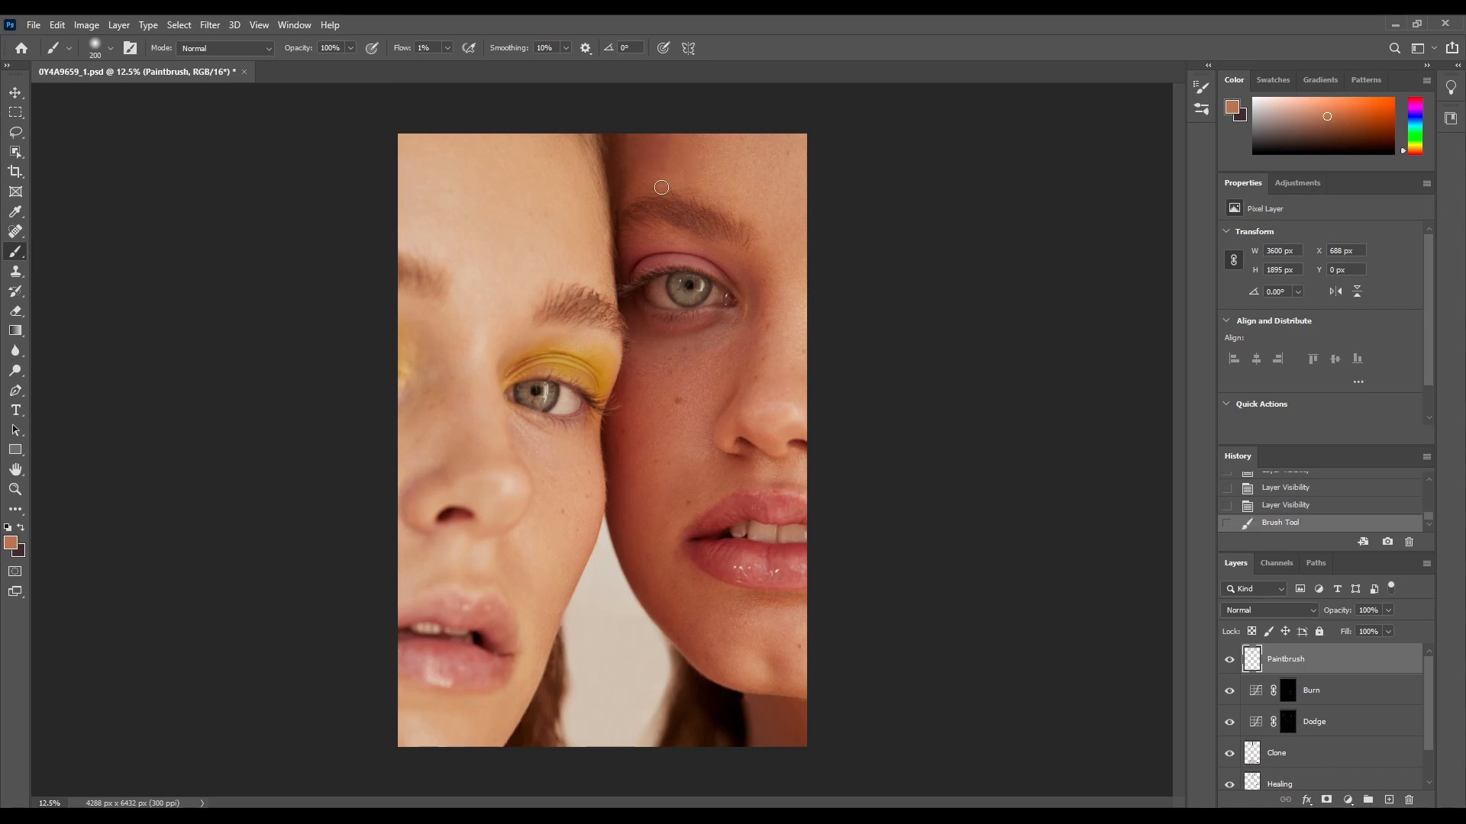
left_click(651, 152)
left_click(678, 164)
Step: Paint sampled skin tones over the right-hand woman's chin and both women's cheeks, enlarging the brush to 500 px
left_click(577, 184, "alt")
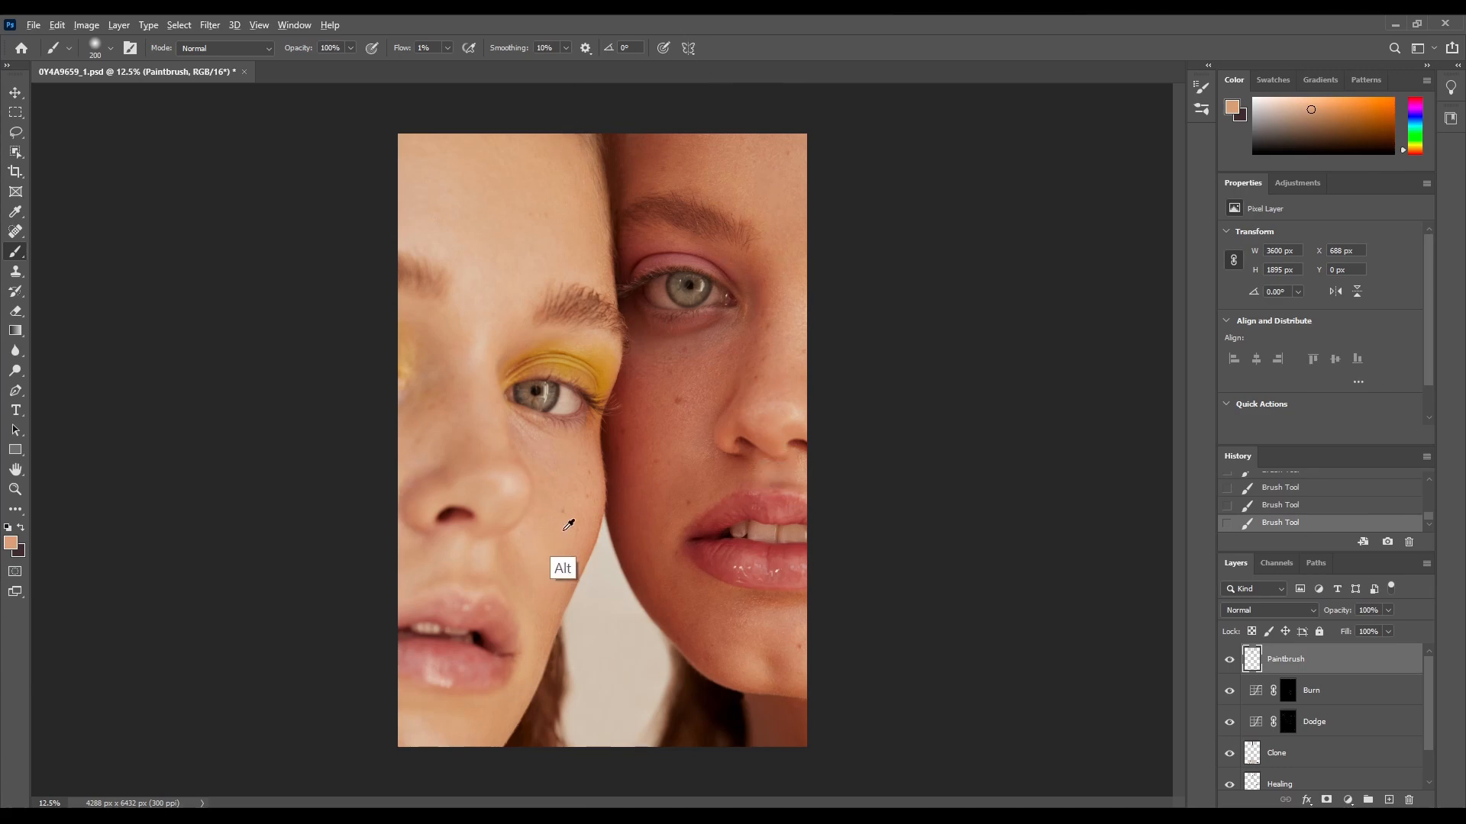
left_click(728, 622, "alt")
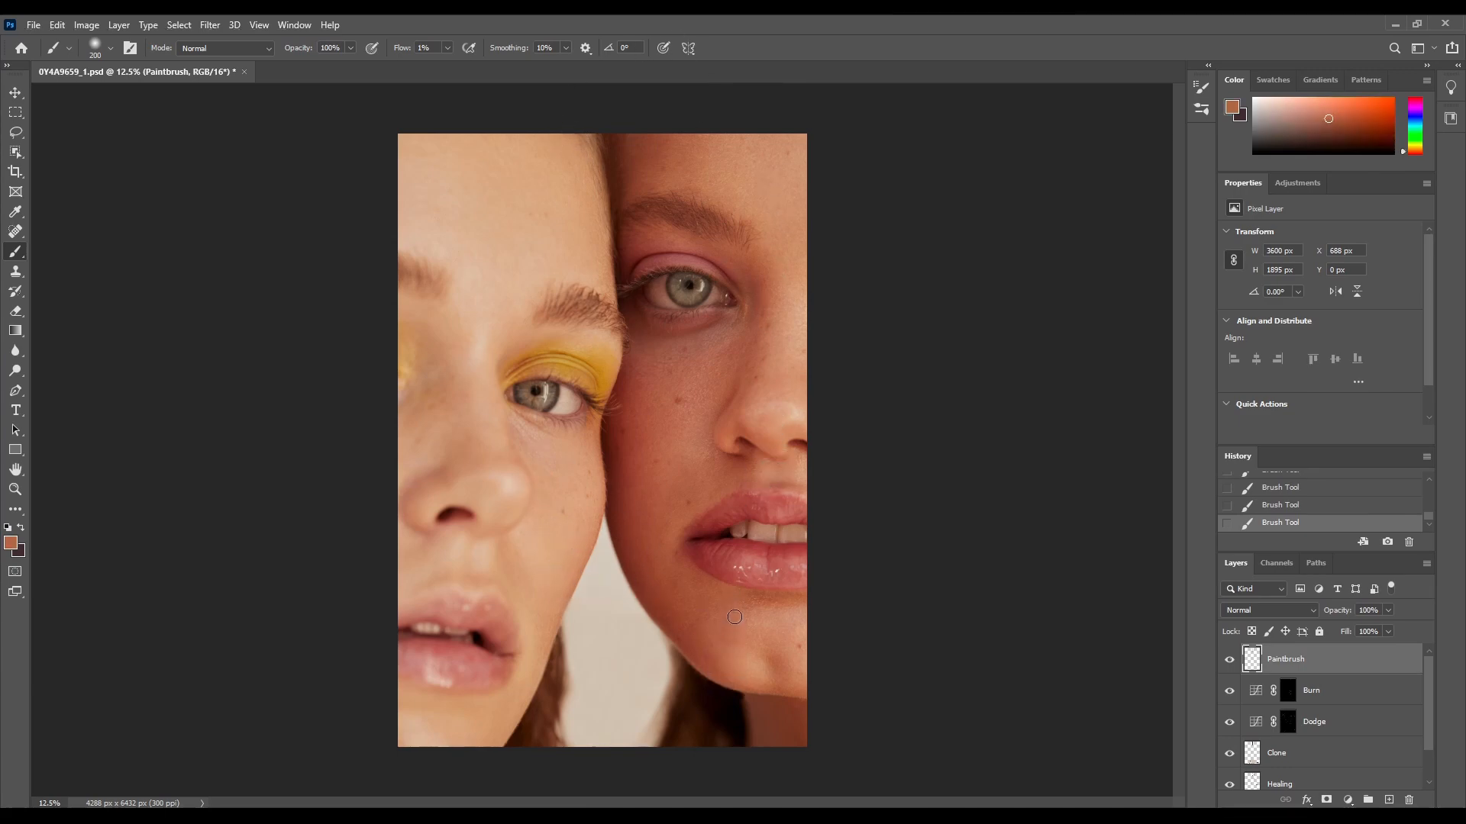
key("bracketright")
key("bracketright")
key("bracketright")
key("bracketright")
left_click(663, 499, "alt")
left_click(564, 459, "alt")
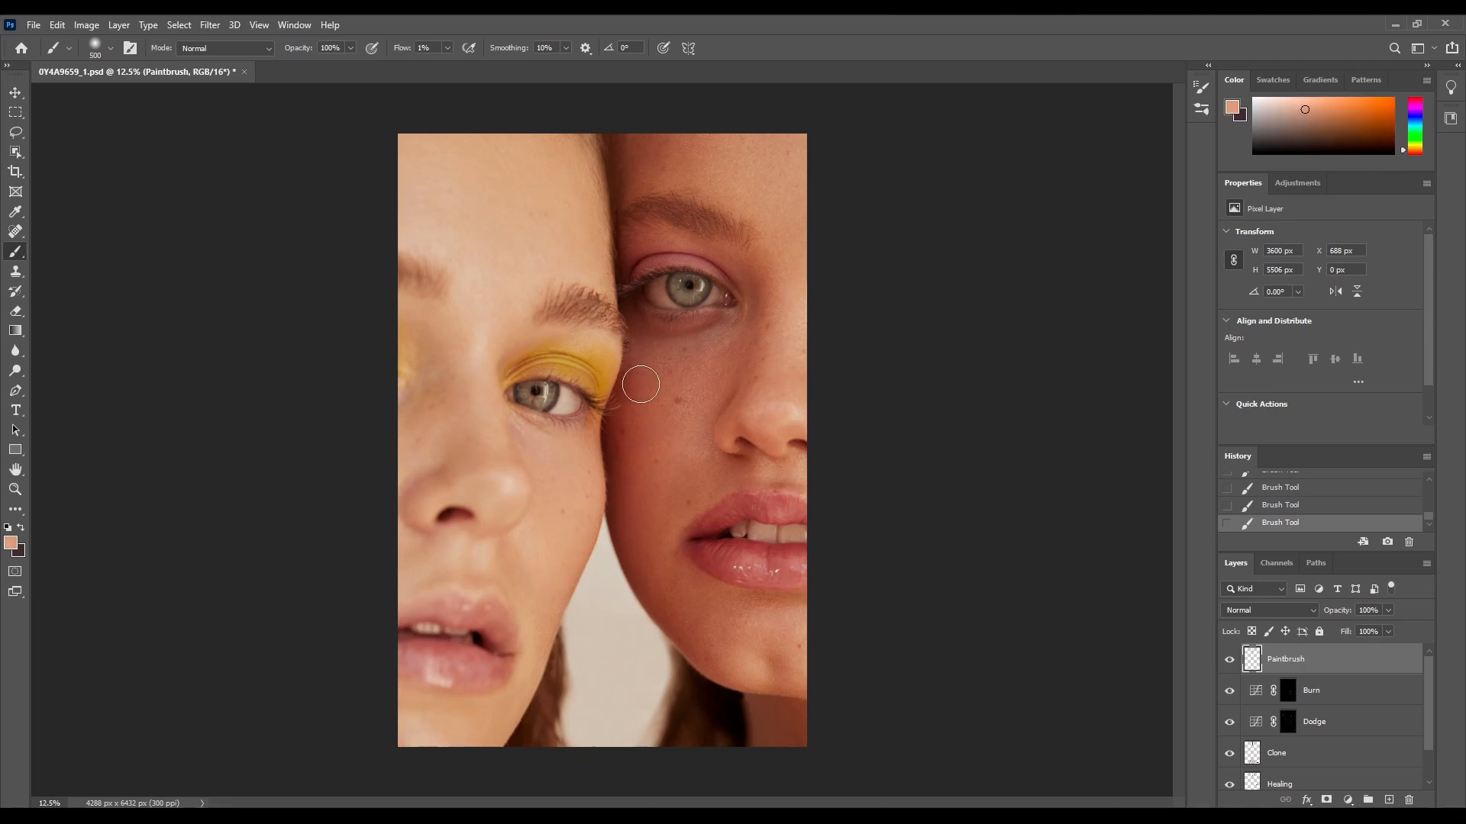
Step: Blend sampled dark skin tones along the seam between the foreheads with a small brush, then enlarge it to 150 px
left_click(612, 192, "alt")
key("bracketleft")
key("bracketleft")
key("bracketleft")
key("bracketleft")
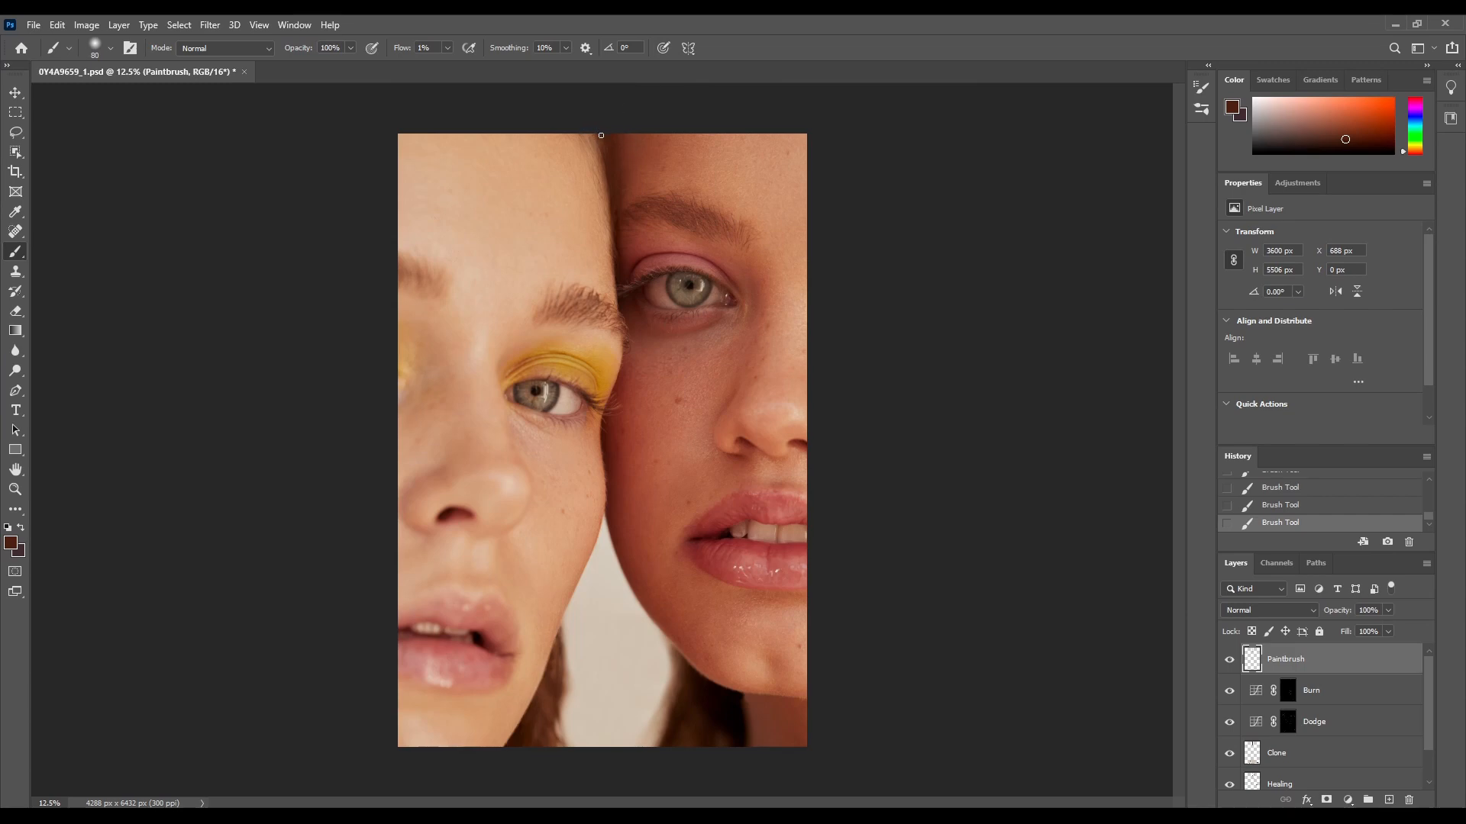
left_click(631, 225, "alt")
key("bracketright")
key("bracketright")
key("bracketright")
key("bracketright")
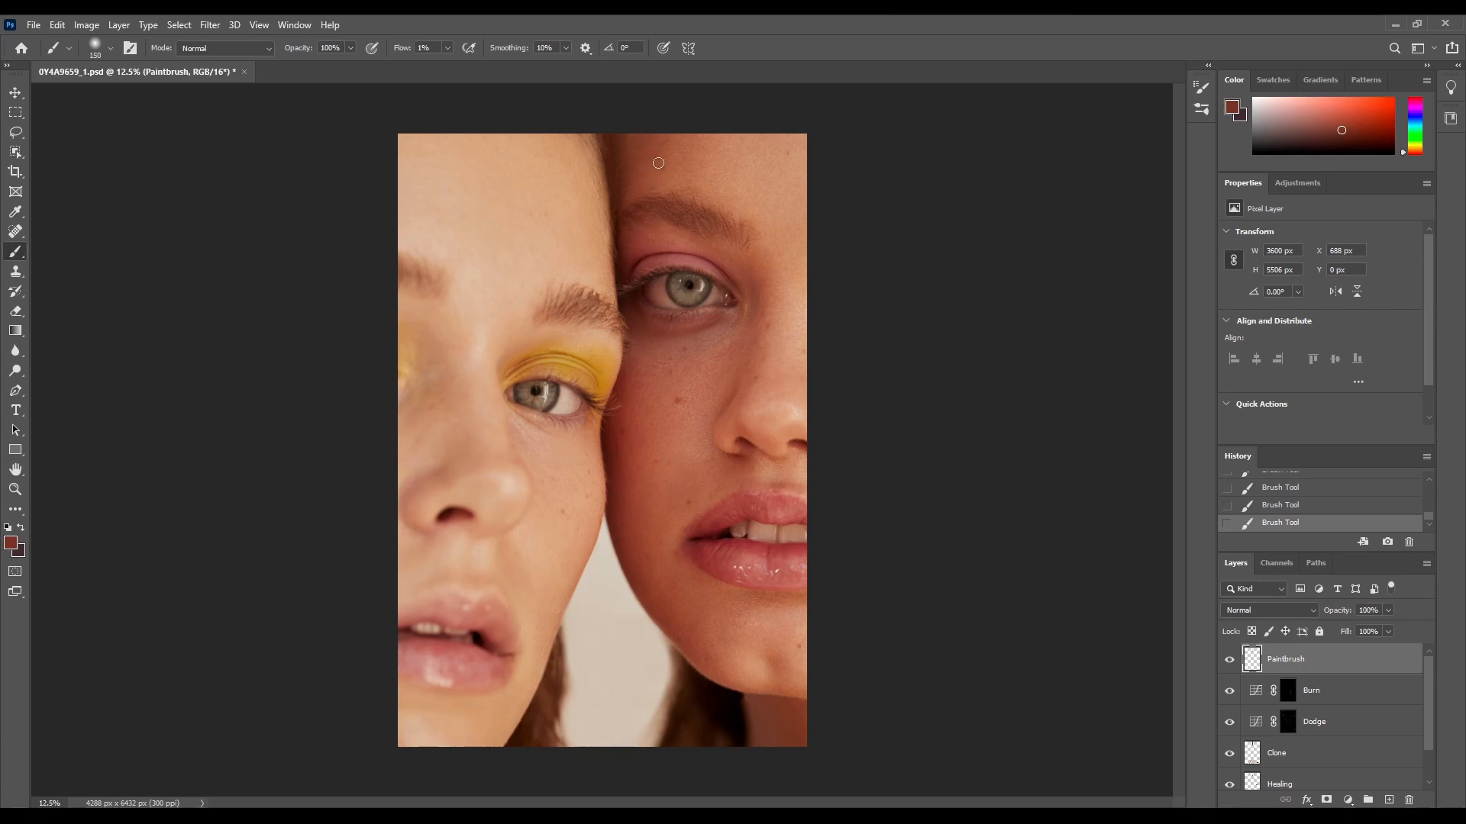
Step: Paint sampled skin tones around the corner of the right-hand woman's mouth and along her lower cheek
left_click(676, 621, "alt")
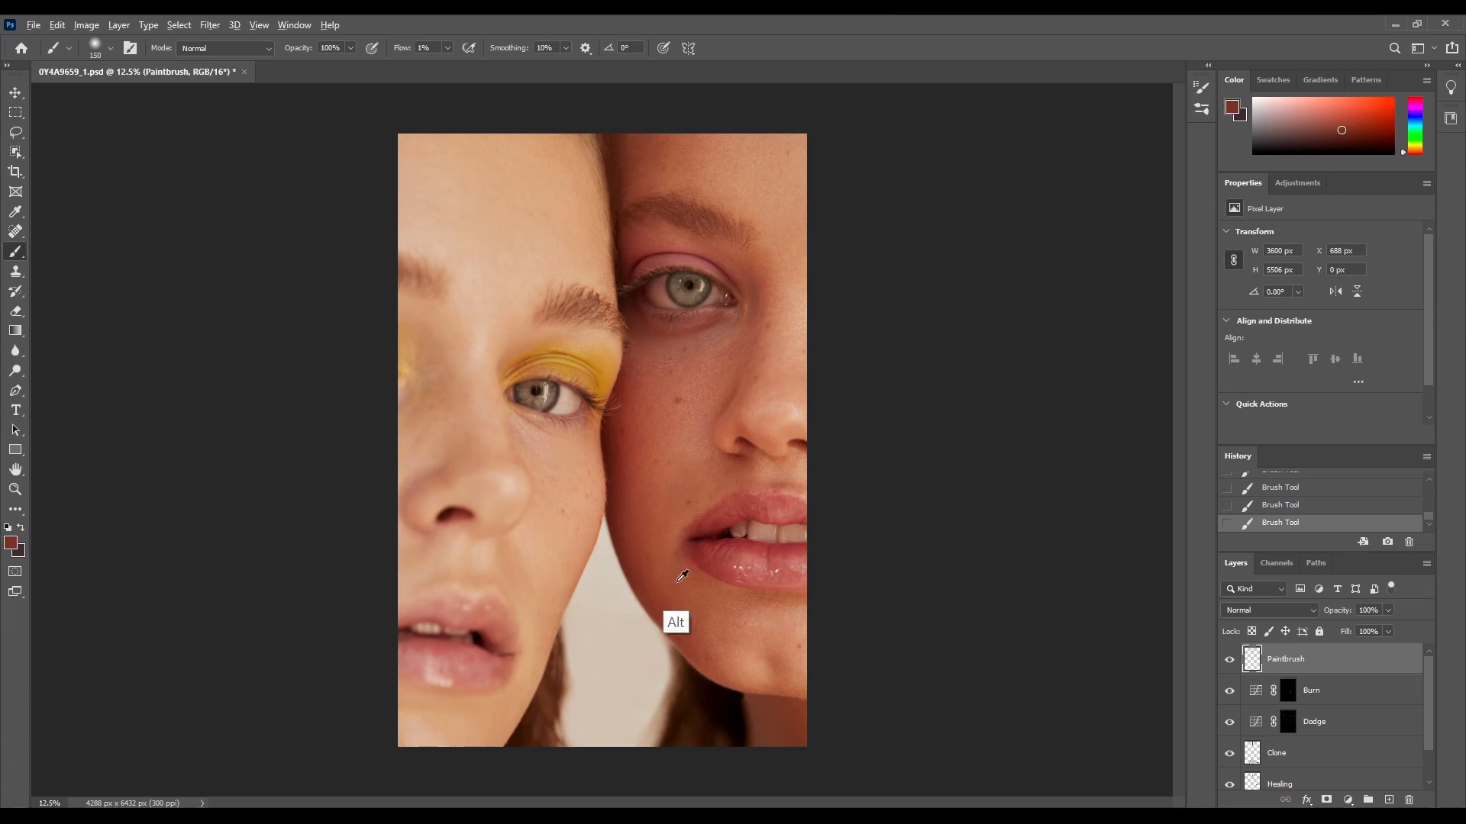
left_click(679, 526, "alt")
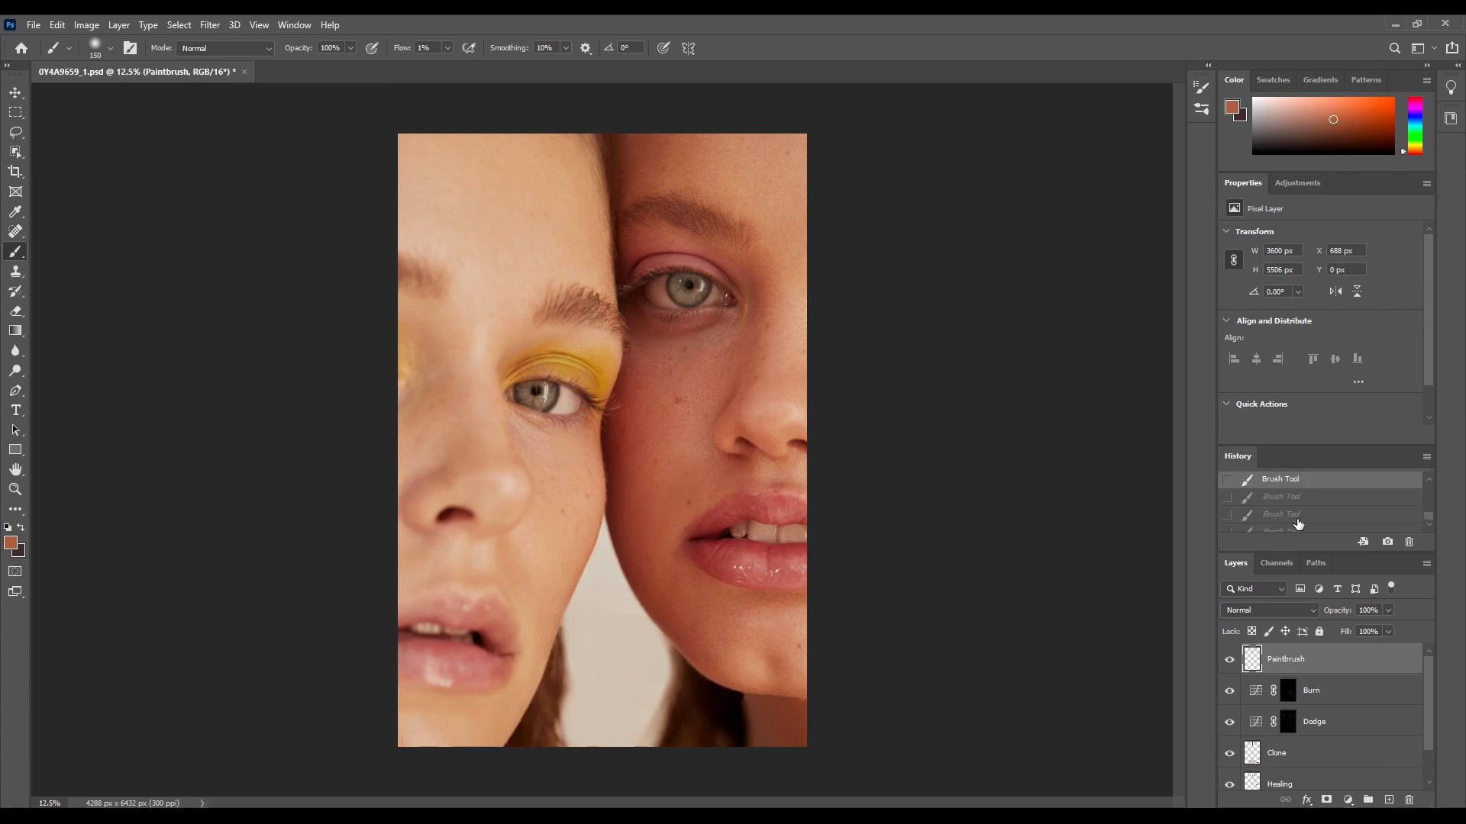
left_click(658, 550, "alt")
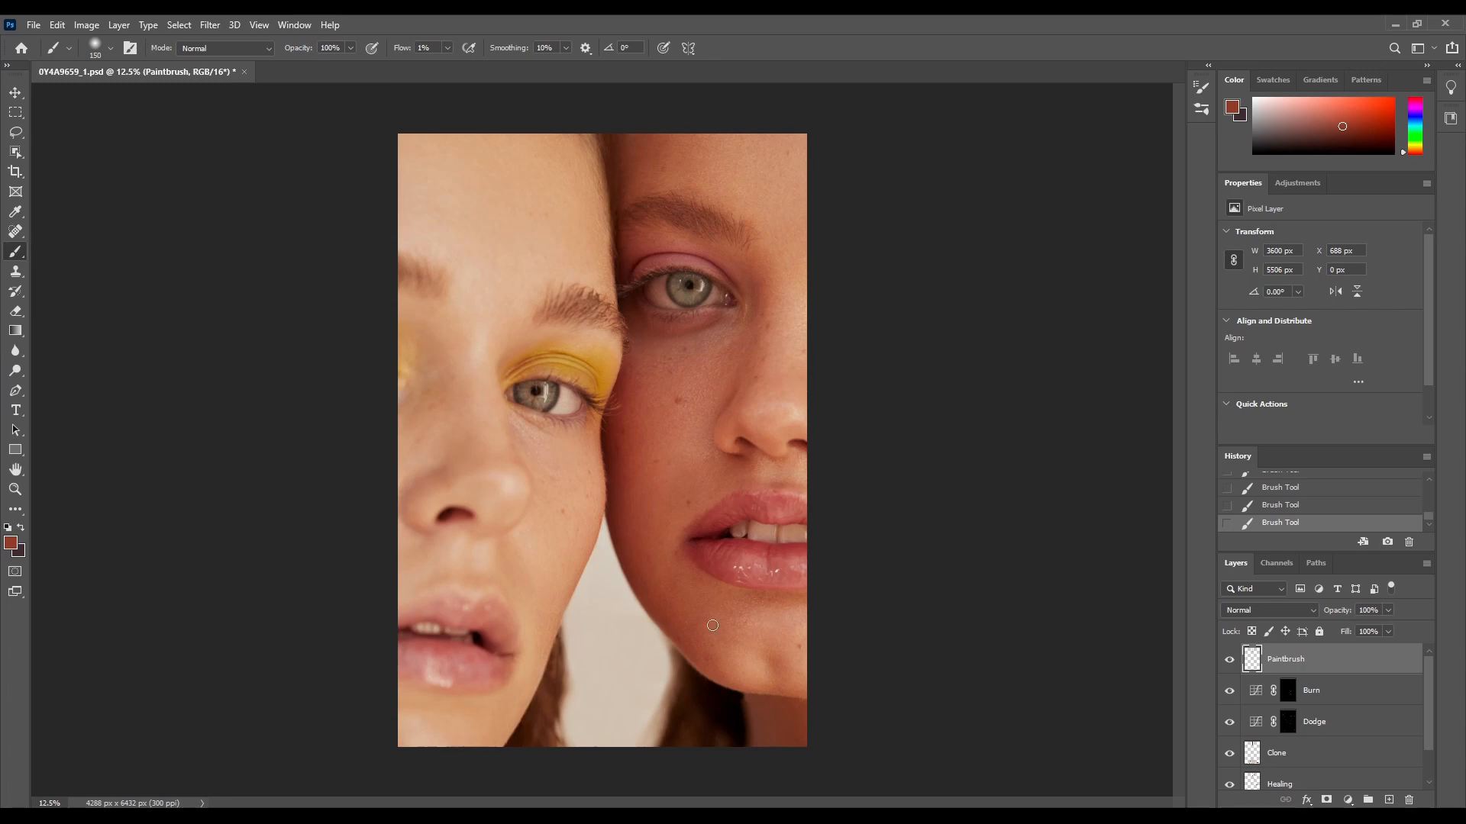
Step: Enlarge the brush to 300 px and blend sampled skin tones over the right-hand woman's chin and the area above her eyebrow
left_click(734, 658, "alt")
key("bracketright")
key("bracketright")
key("bracketright")
key("bracketright")
left_click(650, 185, "alt")
left_click_drag(649, 188, 668, 180)
Step: Switch the Paintbrush layer off and on to review the overall skin-tone blending
left_click(1228, 661)
left_click(1228, 661)
left_click(1228, 659)
left_click(1229, 660)
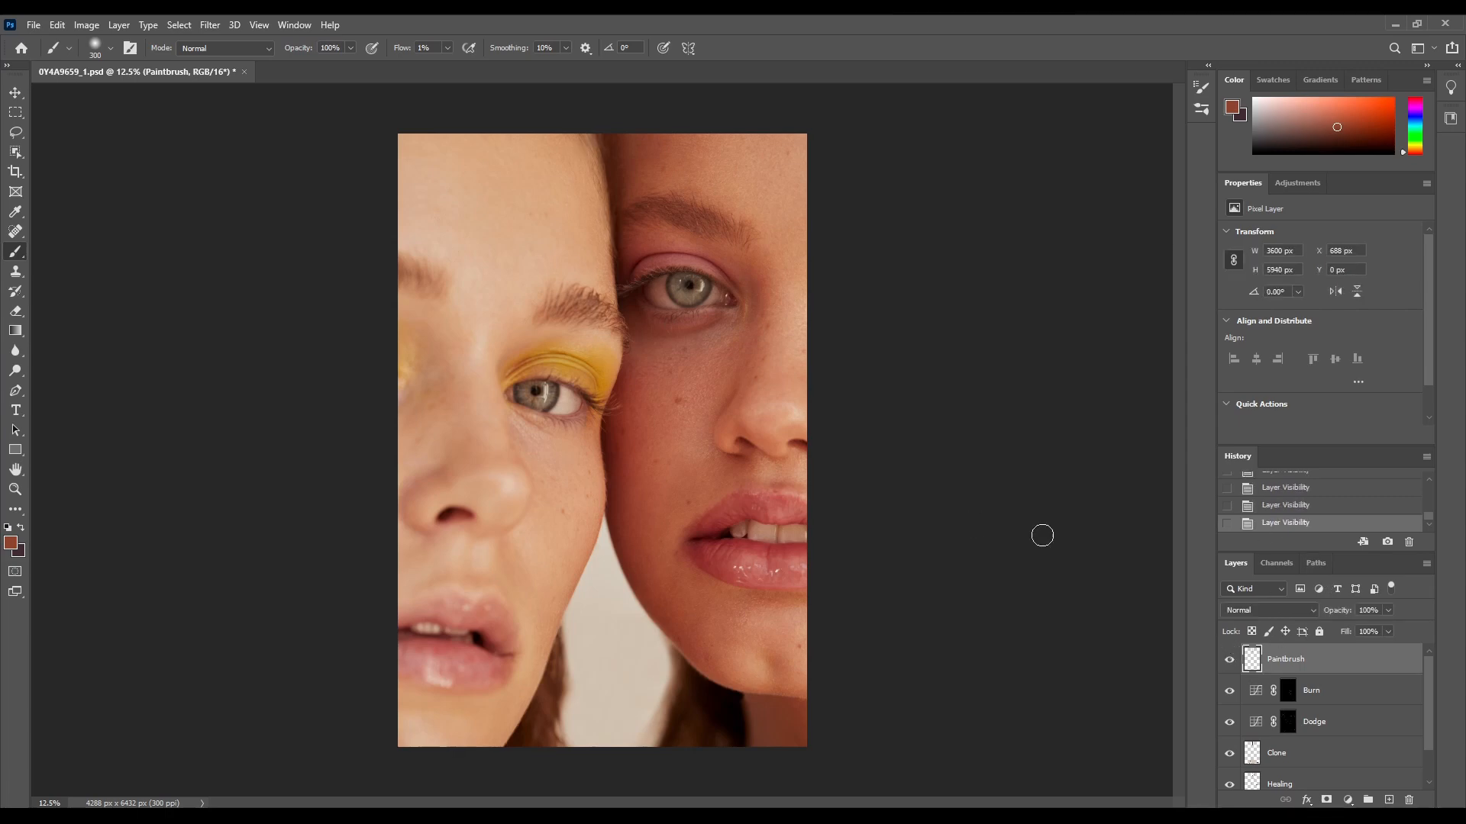
Step: Save a history snapshot of the current retouch and compare it with the original image
left_click(1388, 543)
left_click_drag(1426, 515, 1427, 479)
left_click(1418, 486)
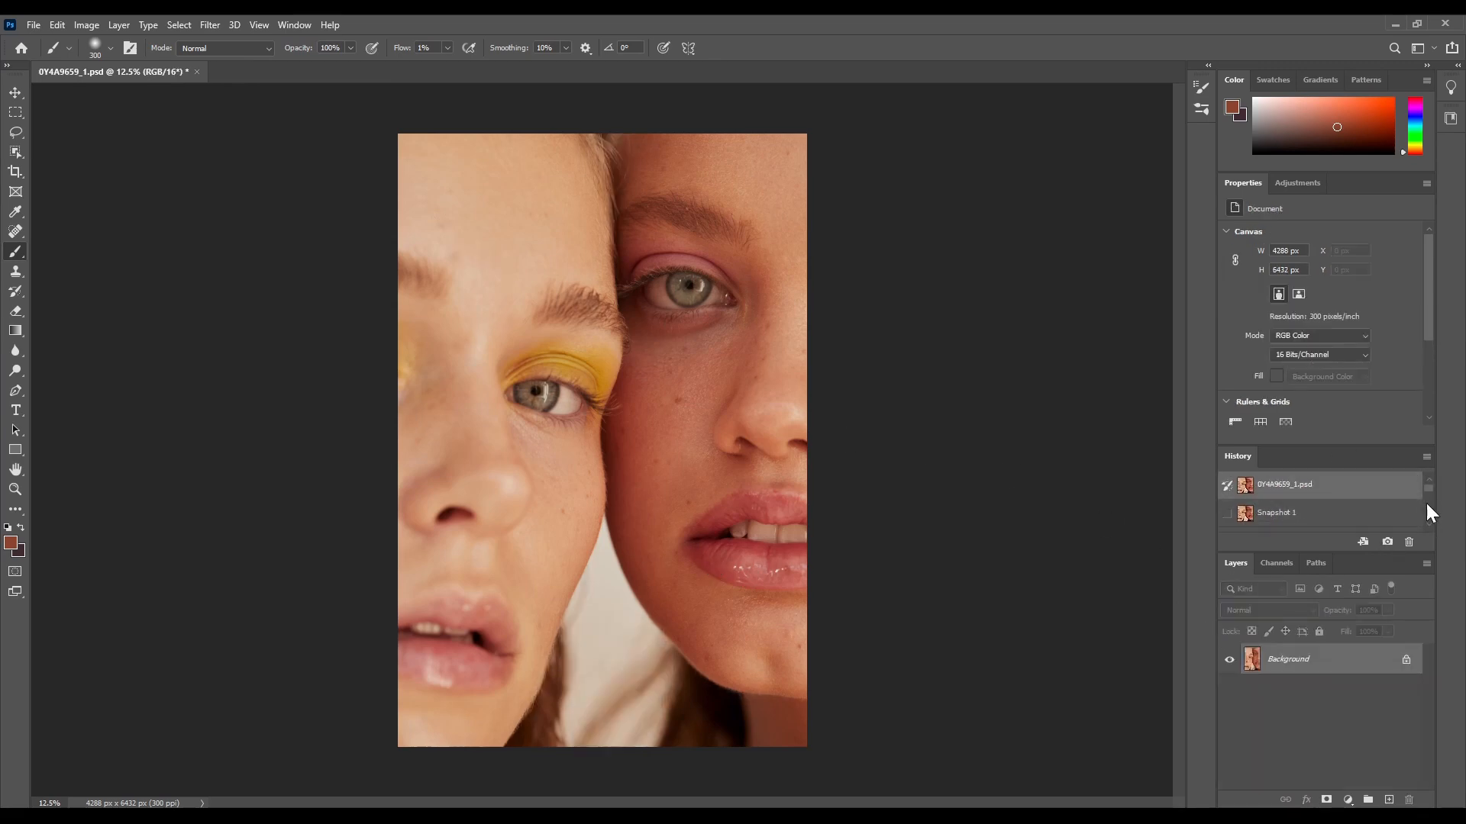
scroll(1428, 521, "down", 1)
left_click(1392, 513)
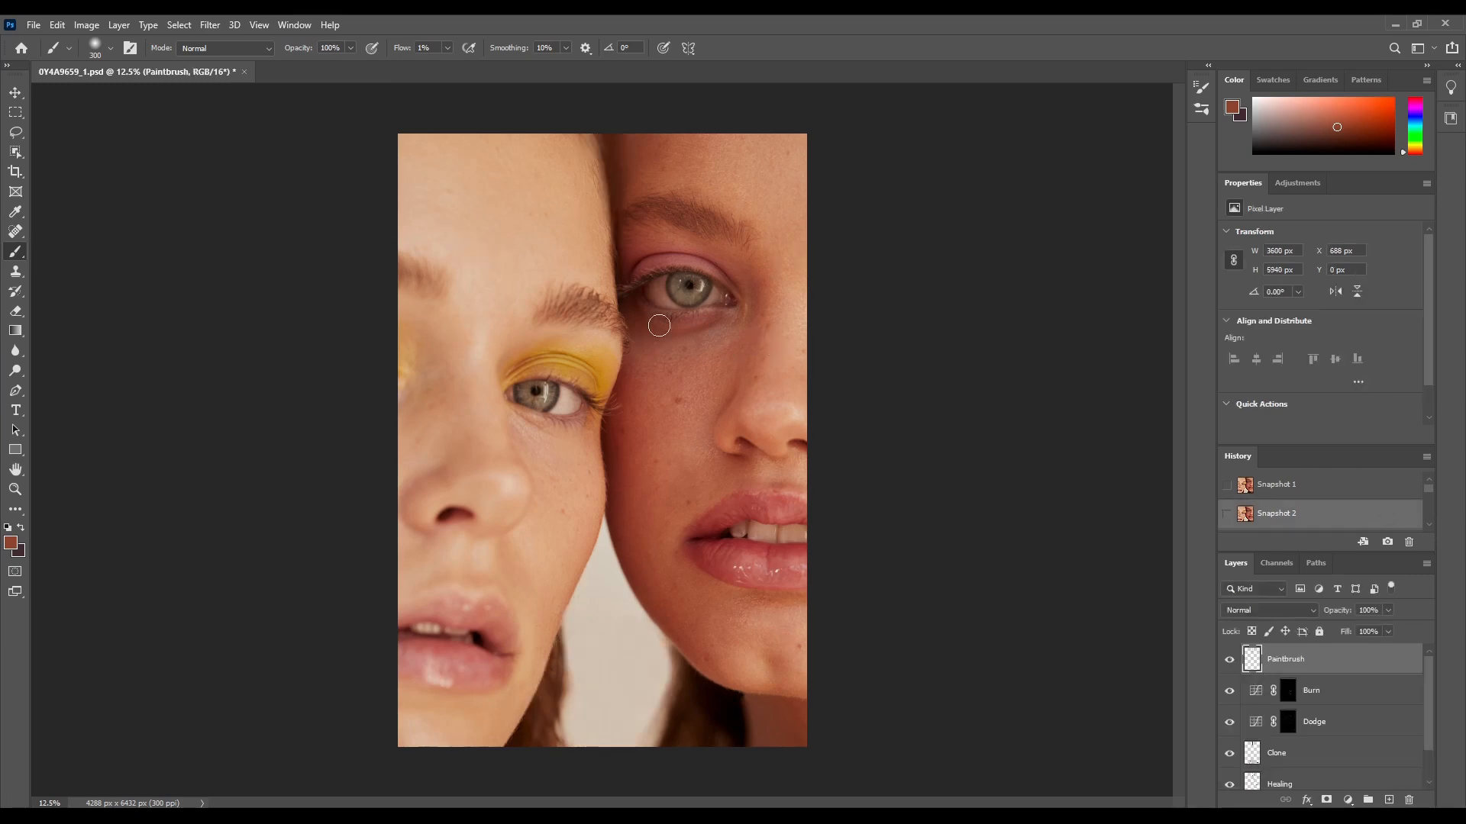
Step: Add a new layer named Eyeshadow above the Paintbrush layer
left_click(15, 490)
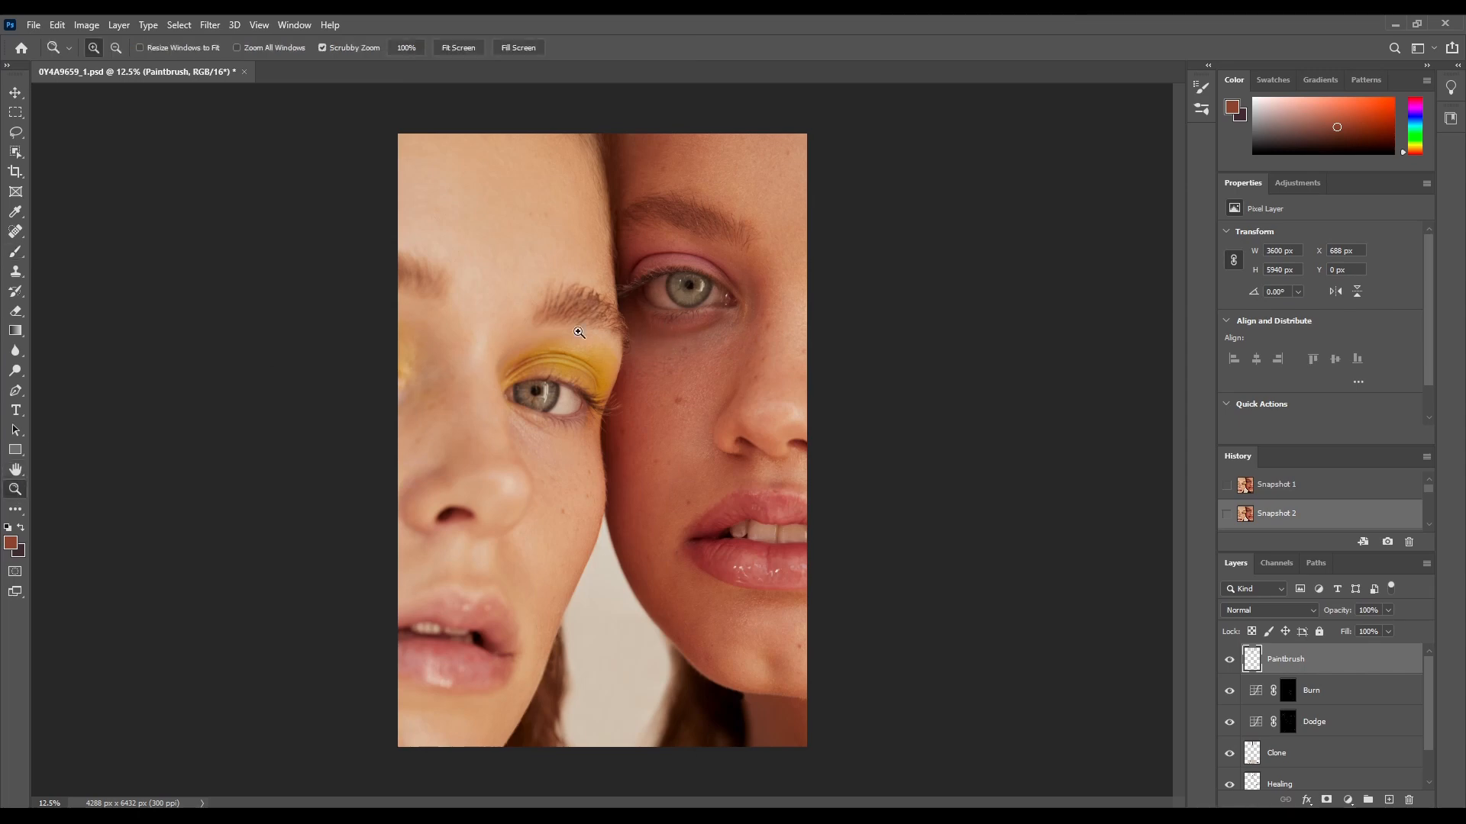
left_click(655, 235)
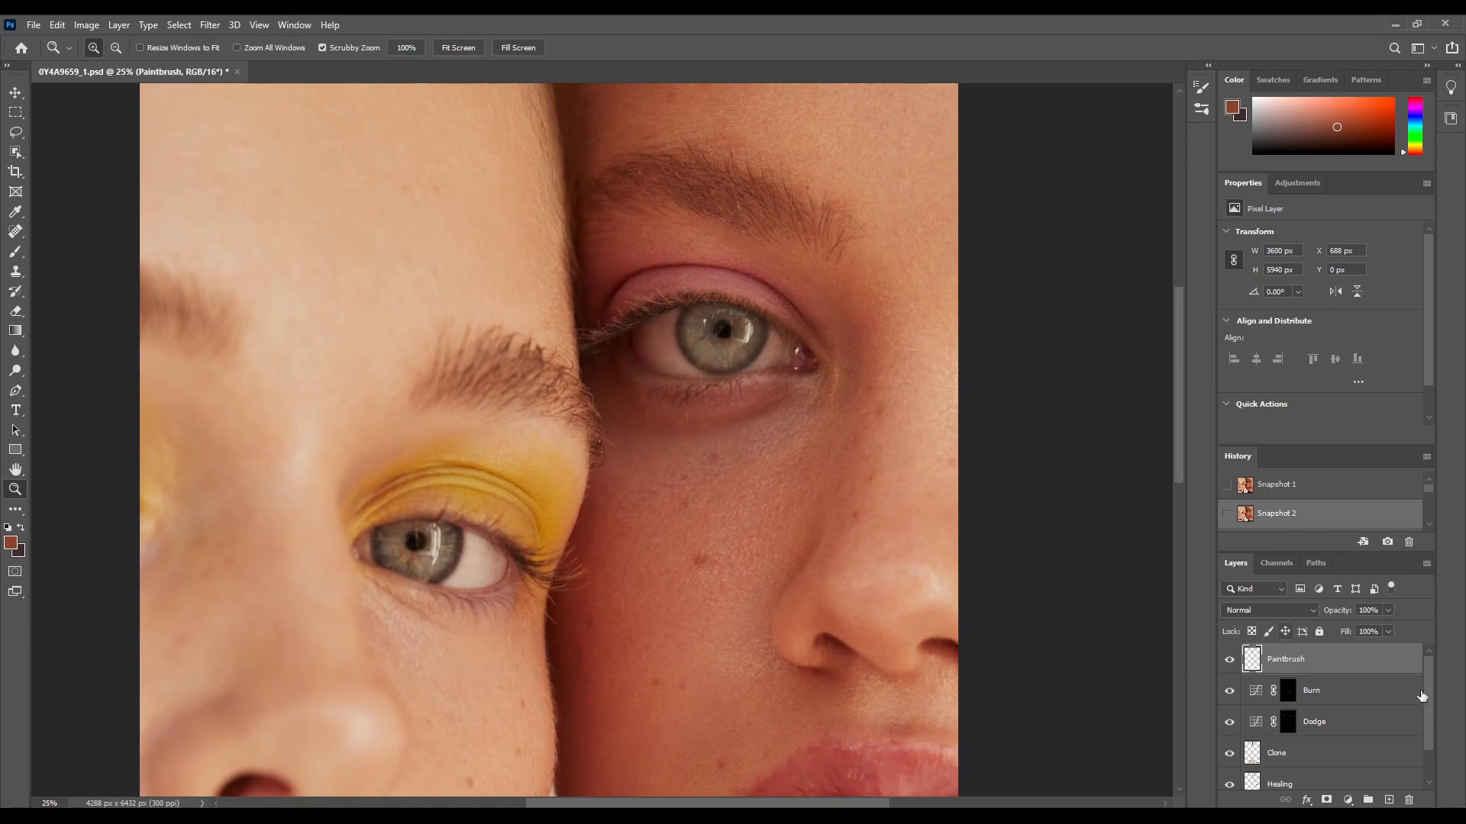
left_click(1388, 800)
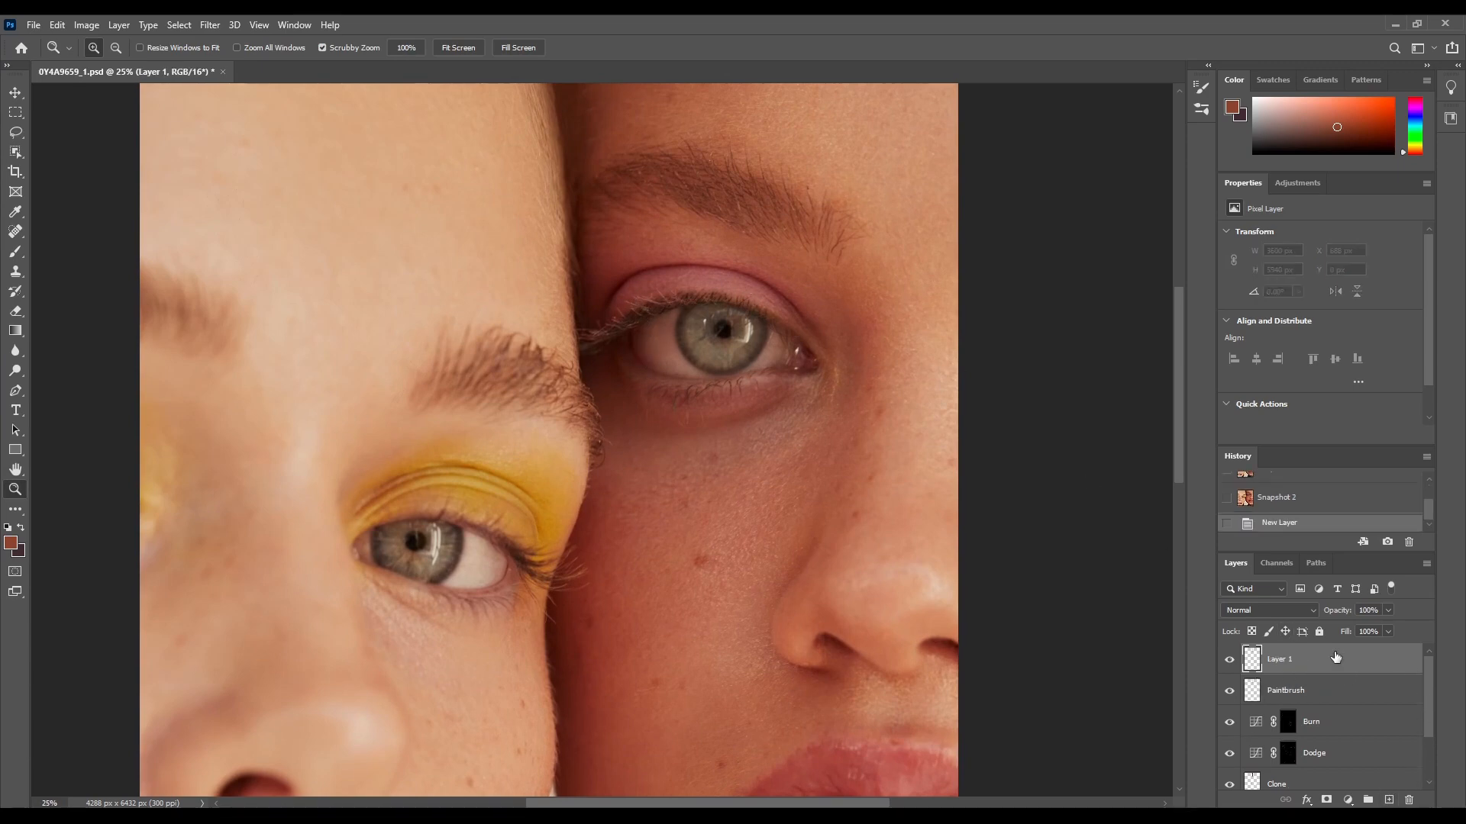
double_click(1280, 661)
type("Ev")
type("eshadow")
key("Return")
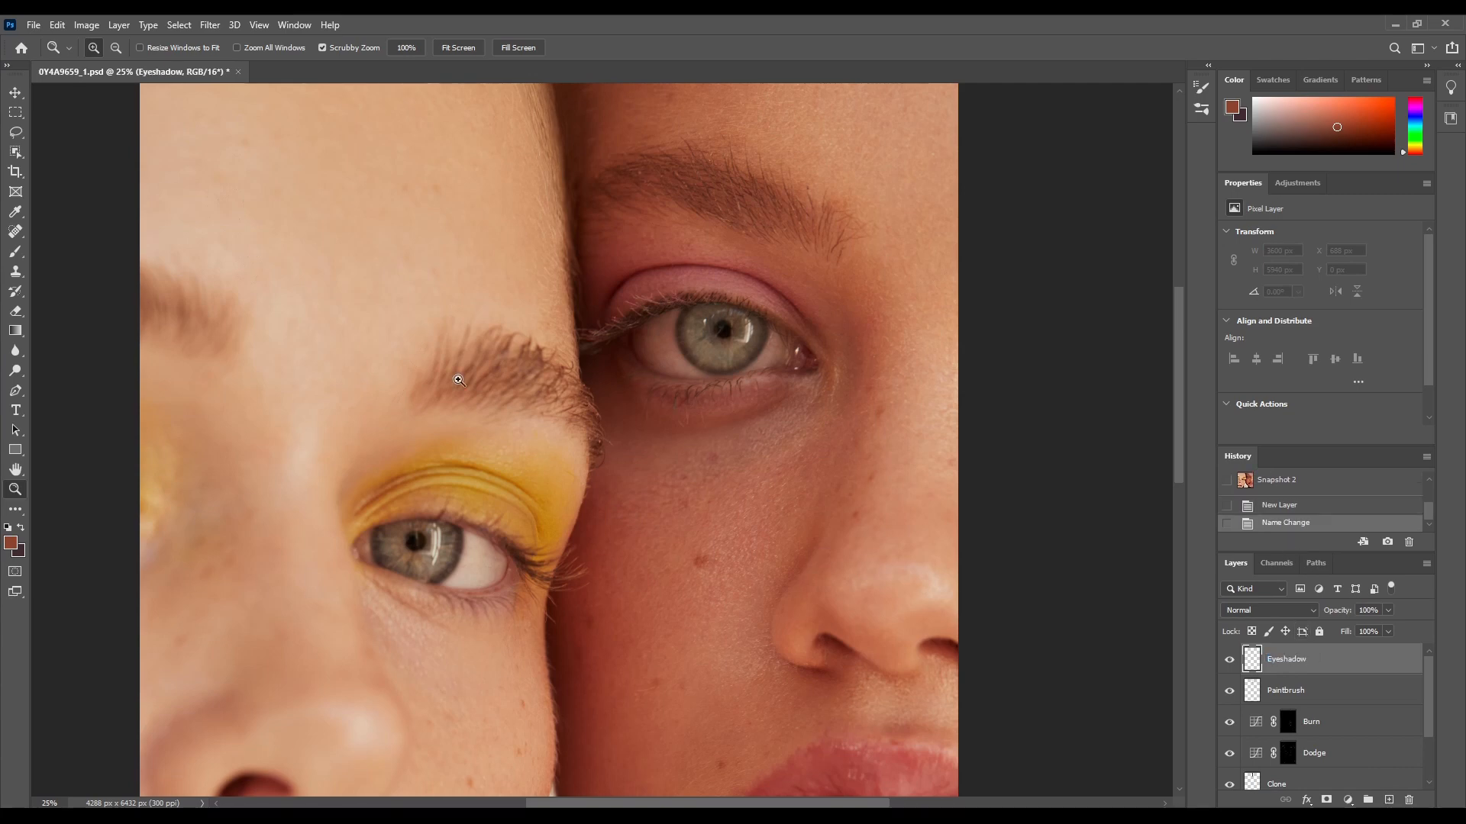
Step: Set the Brush tool's flow to 4% and choose a bright pink foreground colour
left_click(15, 251)
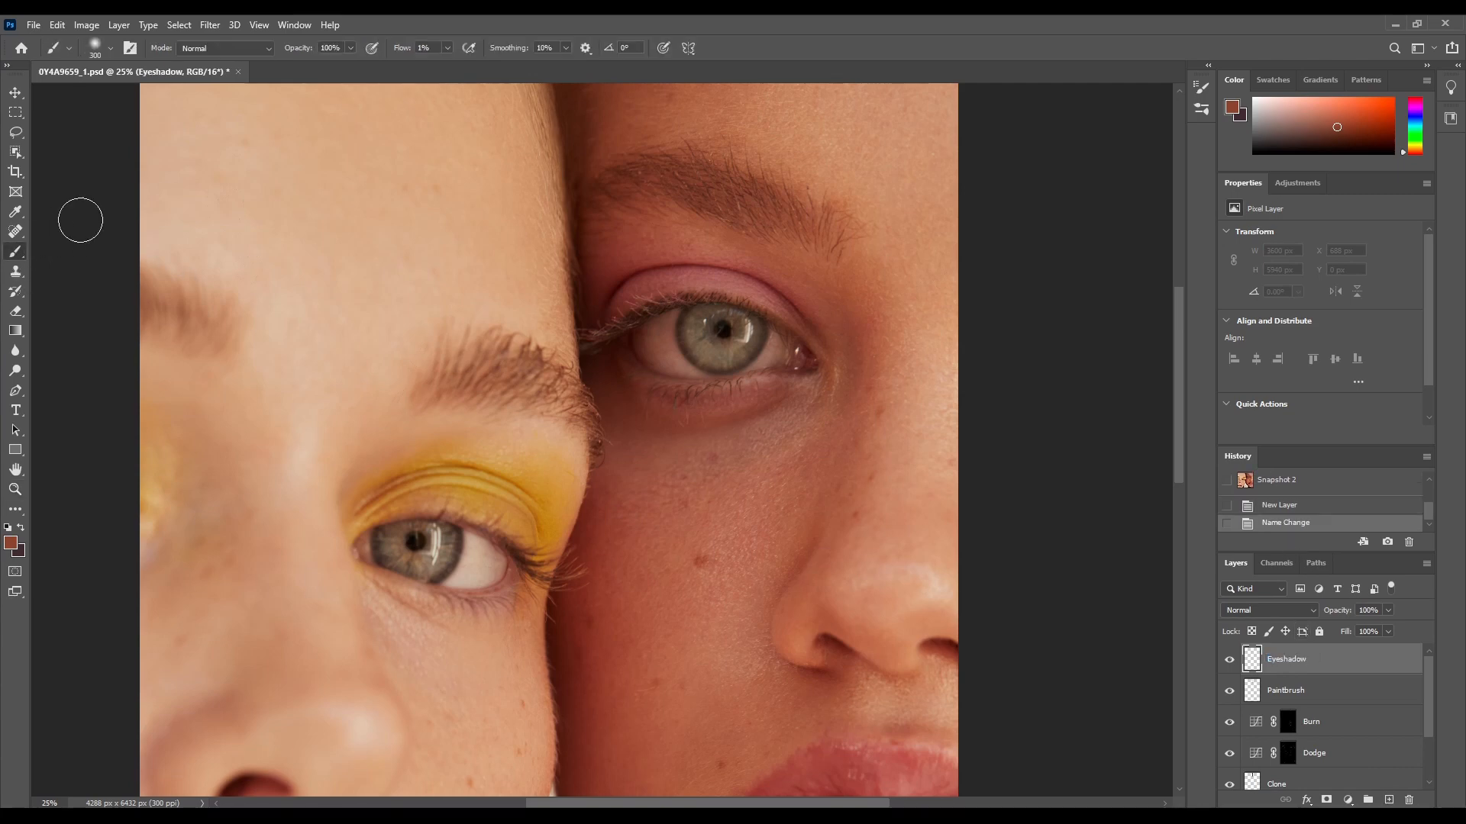
left_click(447, 47)
mouse_move(1417, 114)
left_mouse_down()
mouse_move(1418, 128)
mouse_move(1415, 104)
left_mouse_up()
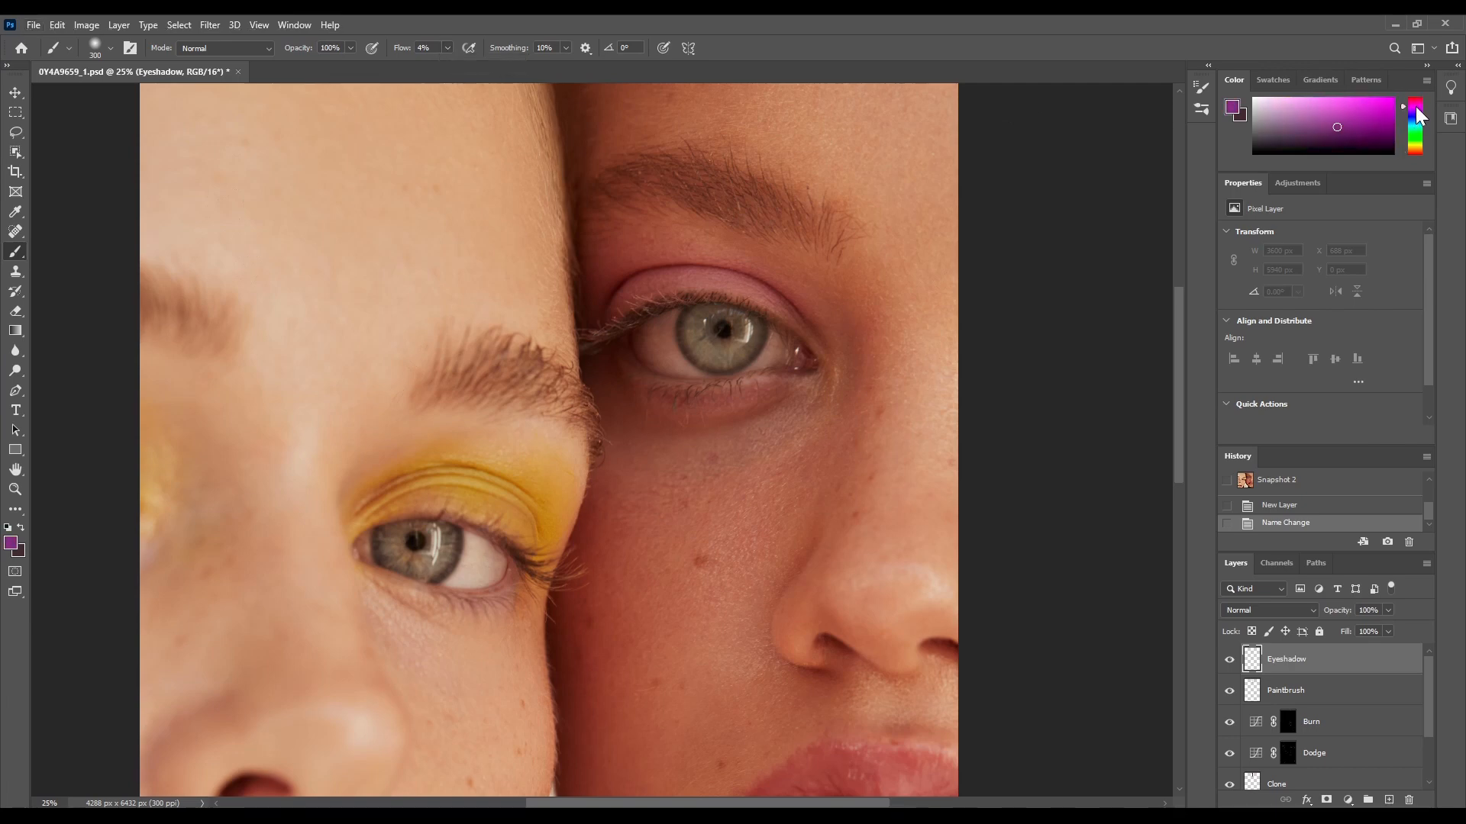
left_click_drag(1415, 103, 1415, 101)
left_click_drag(1355, 124, 1412, 111)
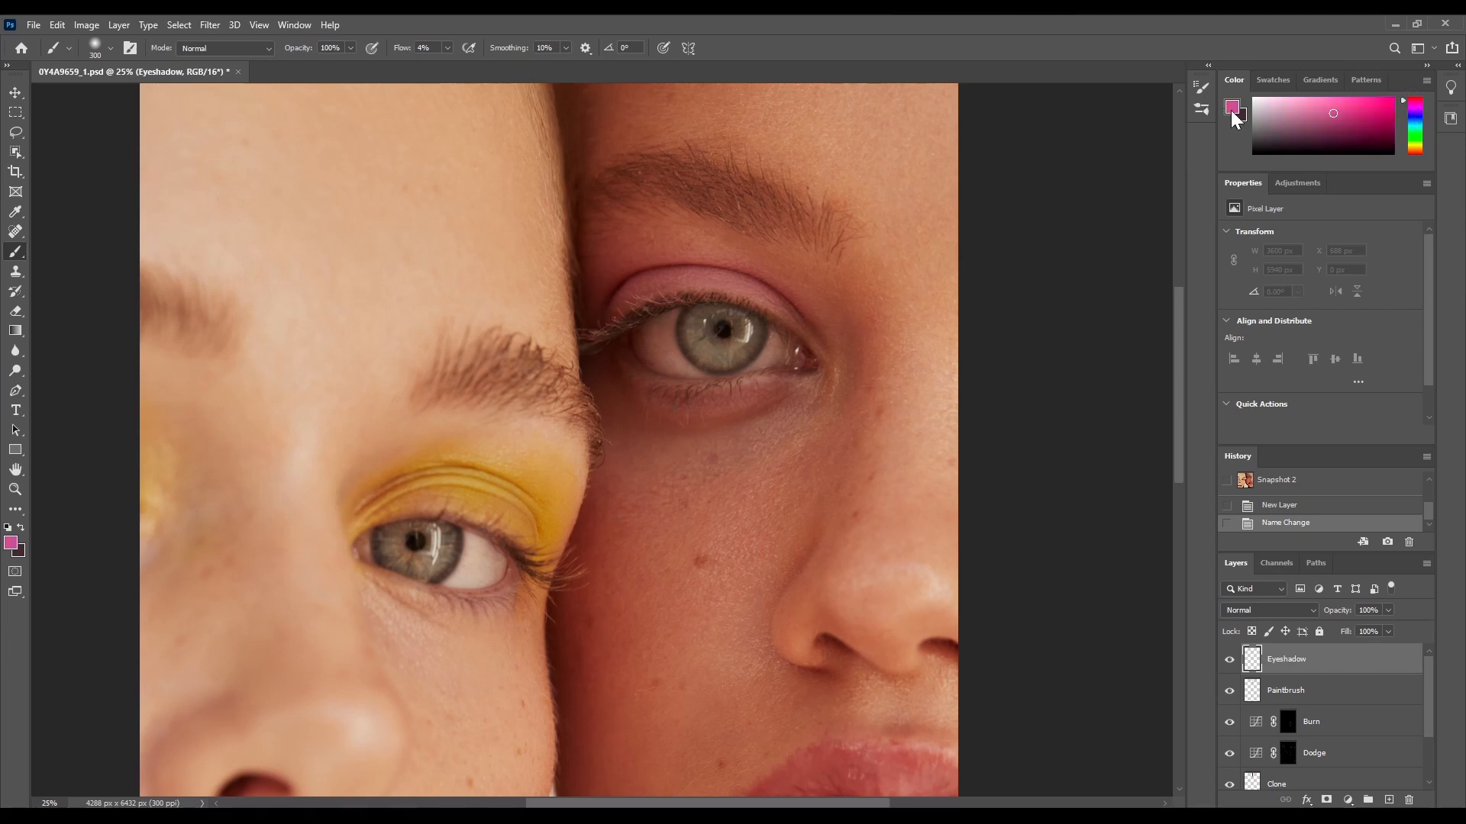
Step: Paint pink eyeshadow over the right-hand woman's upper eyelid and around her eye, shifting the pink towards red
mouse_move(732, 267)
left_mouse_down()
mouse_move(688, 249)
mouse_move(652, 284)
mouse_move(677, 274)
mouse_move(620, 285)
mouse_move(708, 277)
mouse_move(778, 294)
mouse_move(619, 255)
mouse_move(712, 243)
mouse_move(800, 302)
mouse_move(701, 246)
mouse_move(735, 262)
mouse_move(609, 300)
mouse_move(717, 279)
mouse_move(732, 252)
mouse_move(671, 254)
mouse_move(795, 289)
mouse_move(808, 317)
mouse_move(658, 251)
mouse_move(644, 308)
left_mouse_up()
left_click_drag(646, 390, 749, 393)
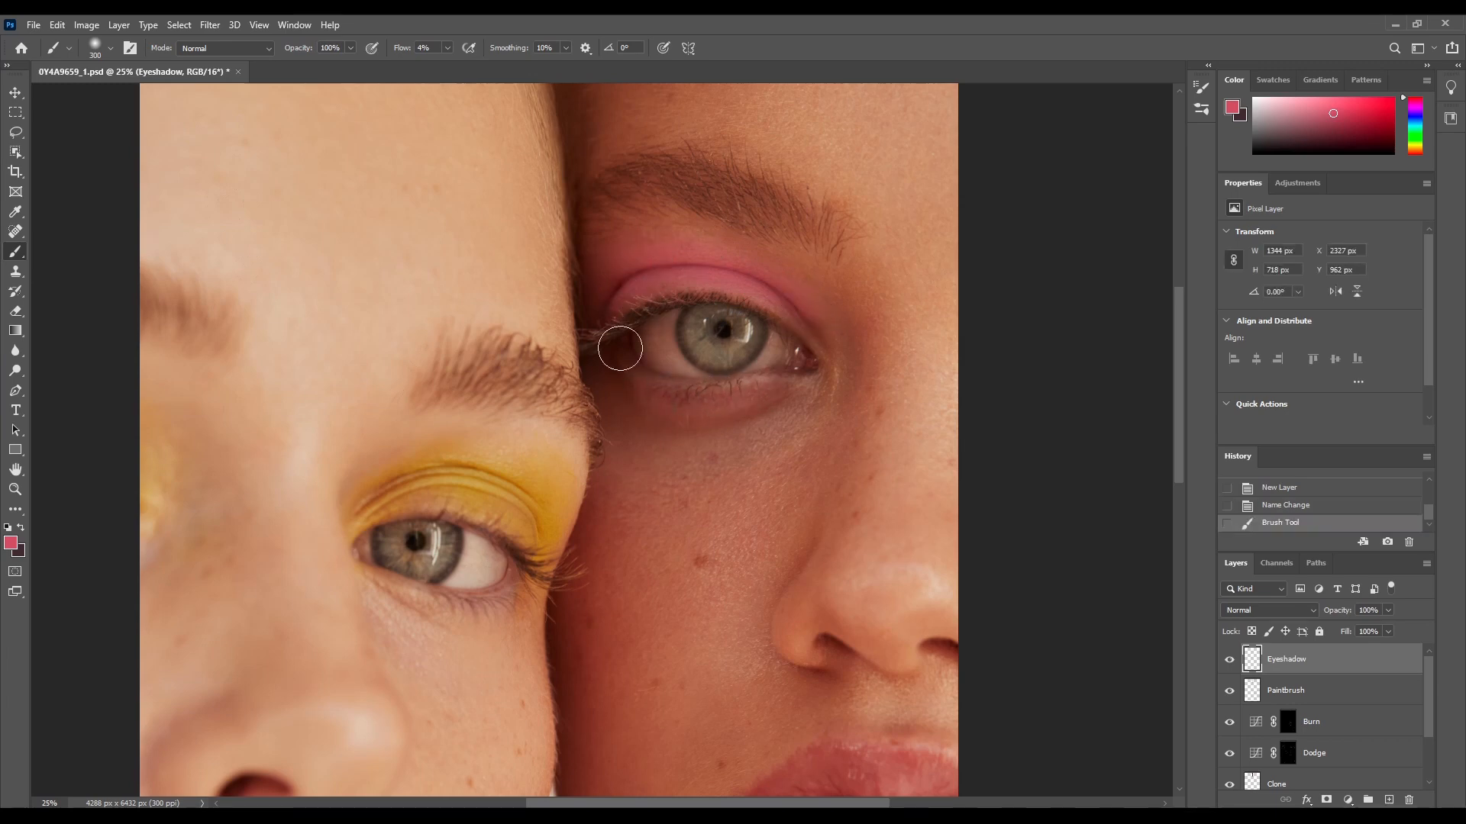
mouse_move(620, 348)
left_mouse_down()
mouse_move(668, 277)
mouse_move(623, 272)
mouse_move(656, 239)
mouse_move(643, 243)
mouse_move(774, 284)
left_mouse_up()
Step: Step back past the latest eyeshadow strokes and repaint reddish pink along the right-hand woman's upper eyelid
left_click(1301, 488)
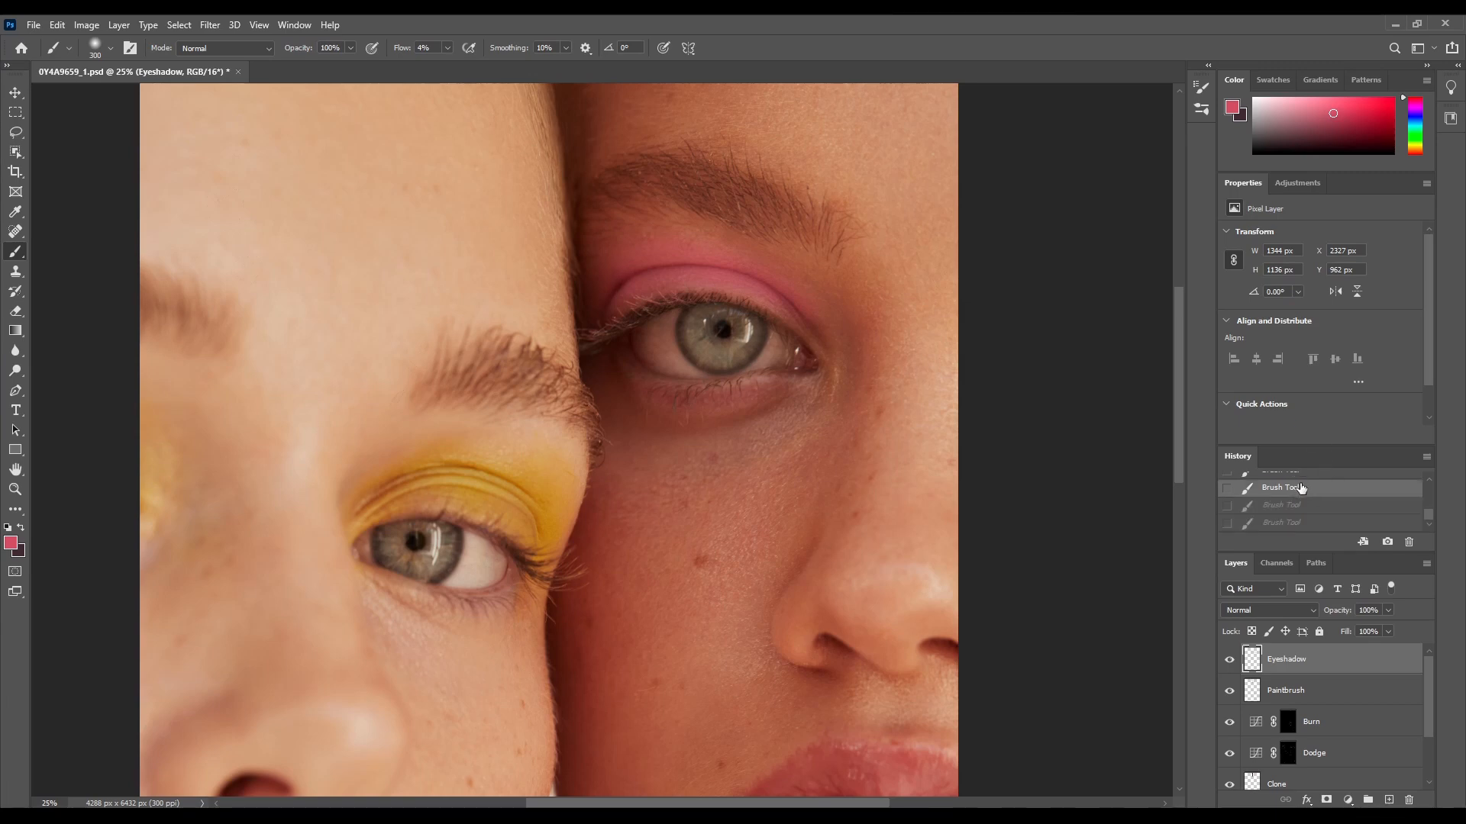
scroll(1423, 478, "up", 1)
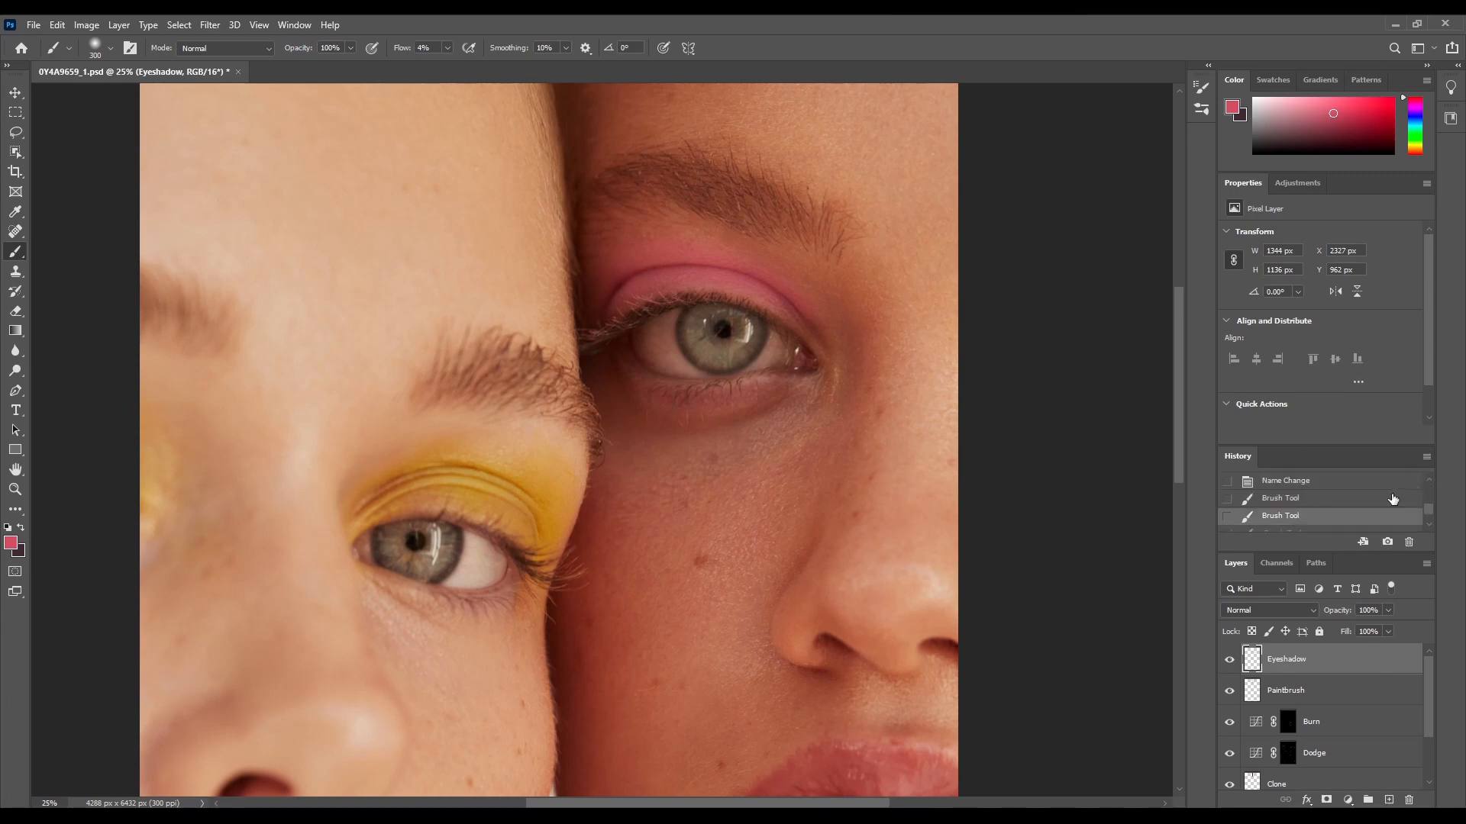
left_click(1387, 500)
mouse_move(655, 273)
left_mouse_down()
mouse_move(613, 287)
mouse_move(627, 255)
mouse_move(679, 252)
mouse_move(813, 308)
left_mouse_up()
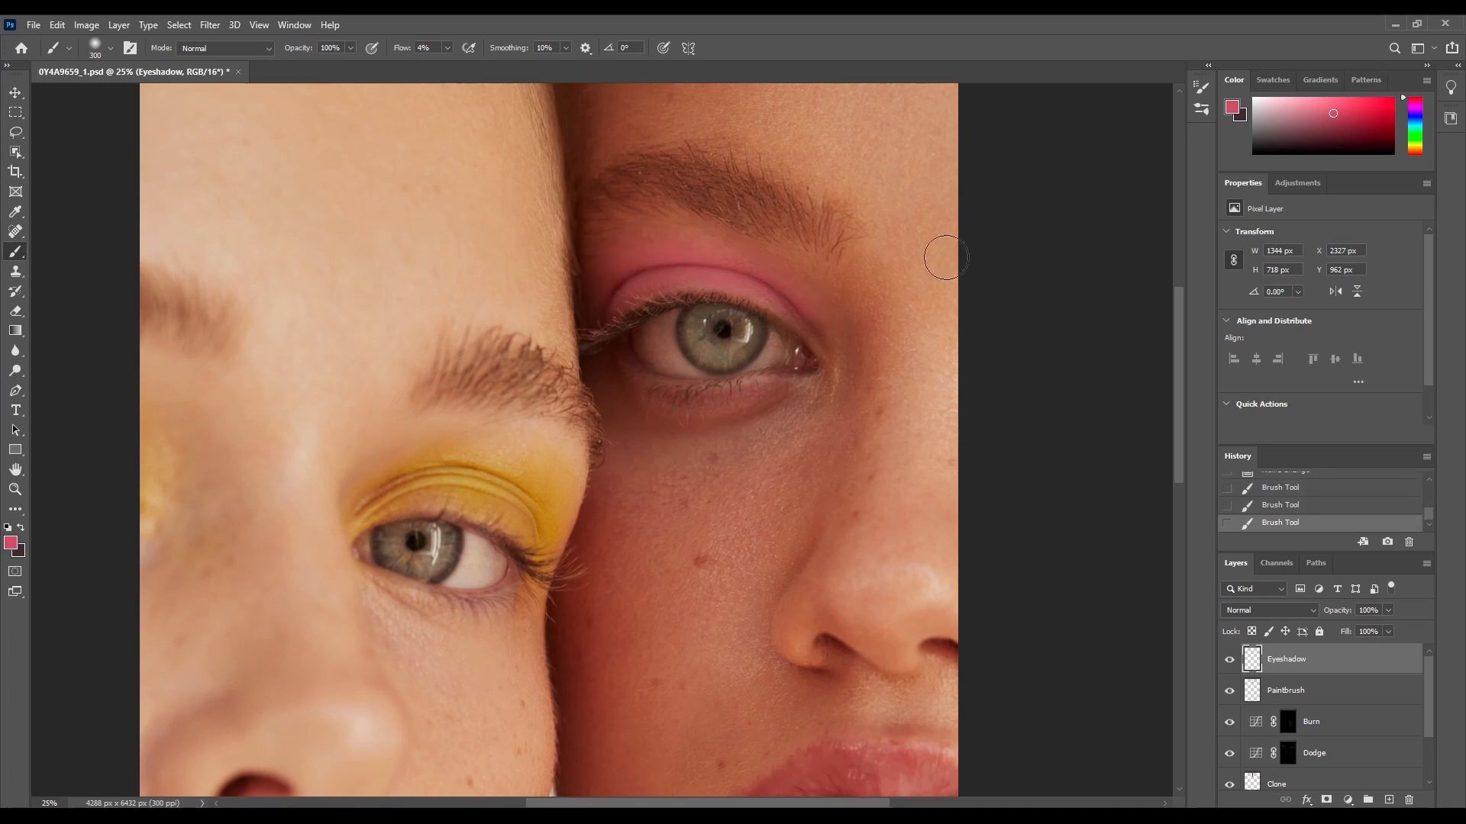
Step: Set the Eyeshadow layer's blend mode to Color and compare the eyelid with the layer off and on
left_click(1279, 610)
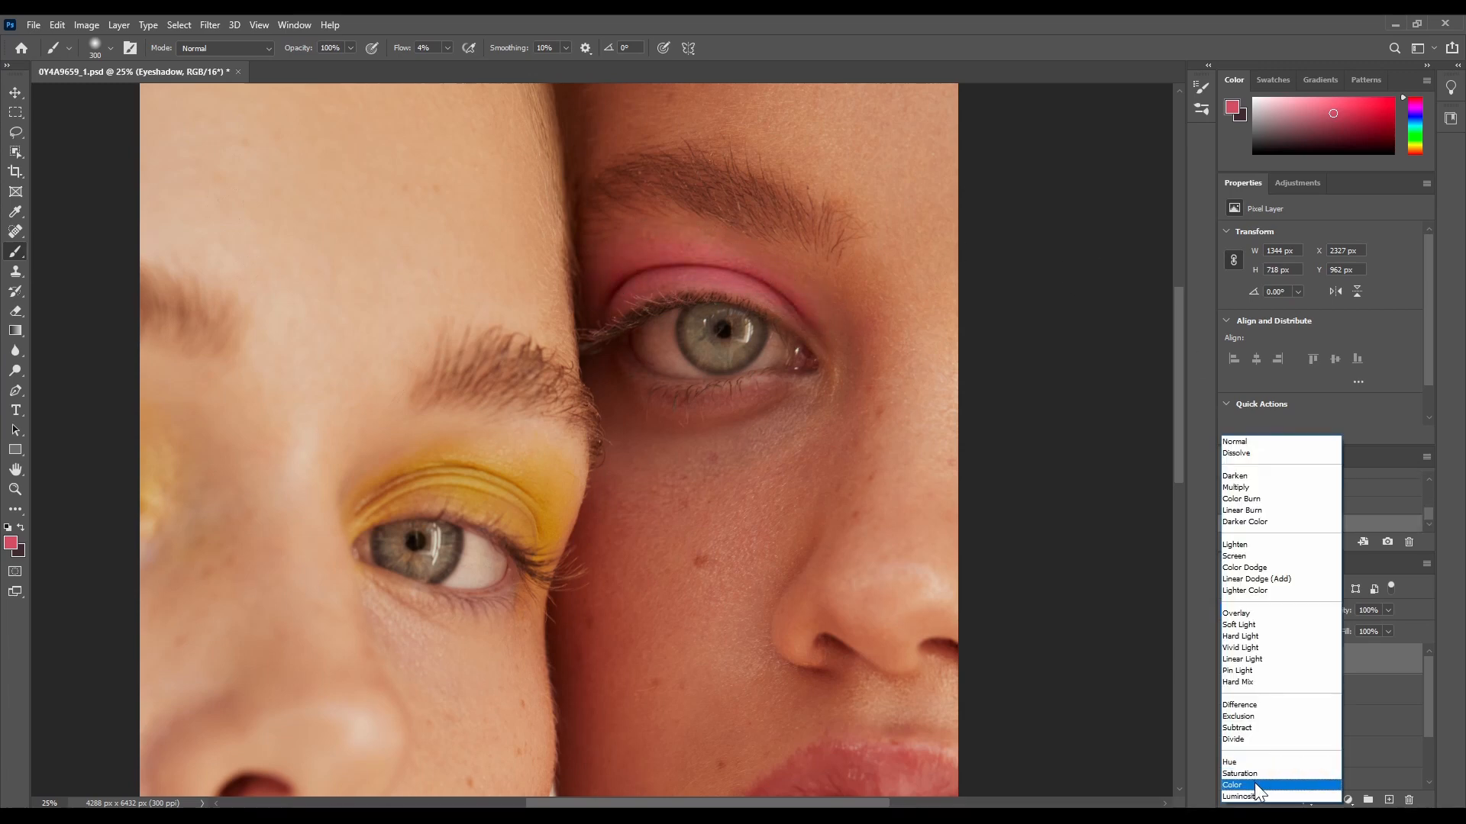
left_click(1255, 786)
left_click(1229, 661)
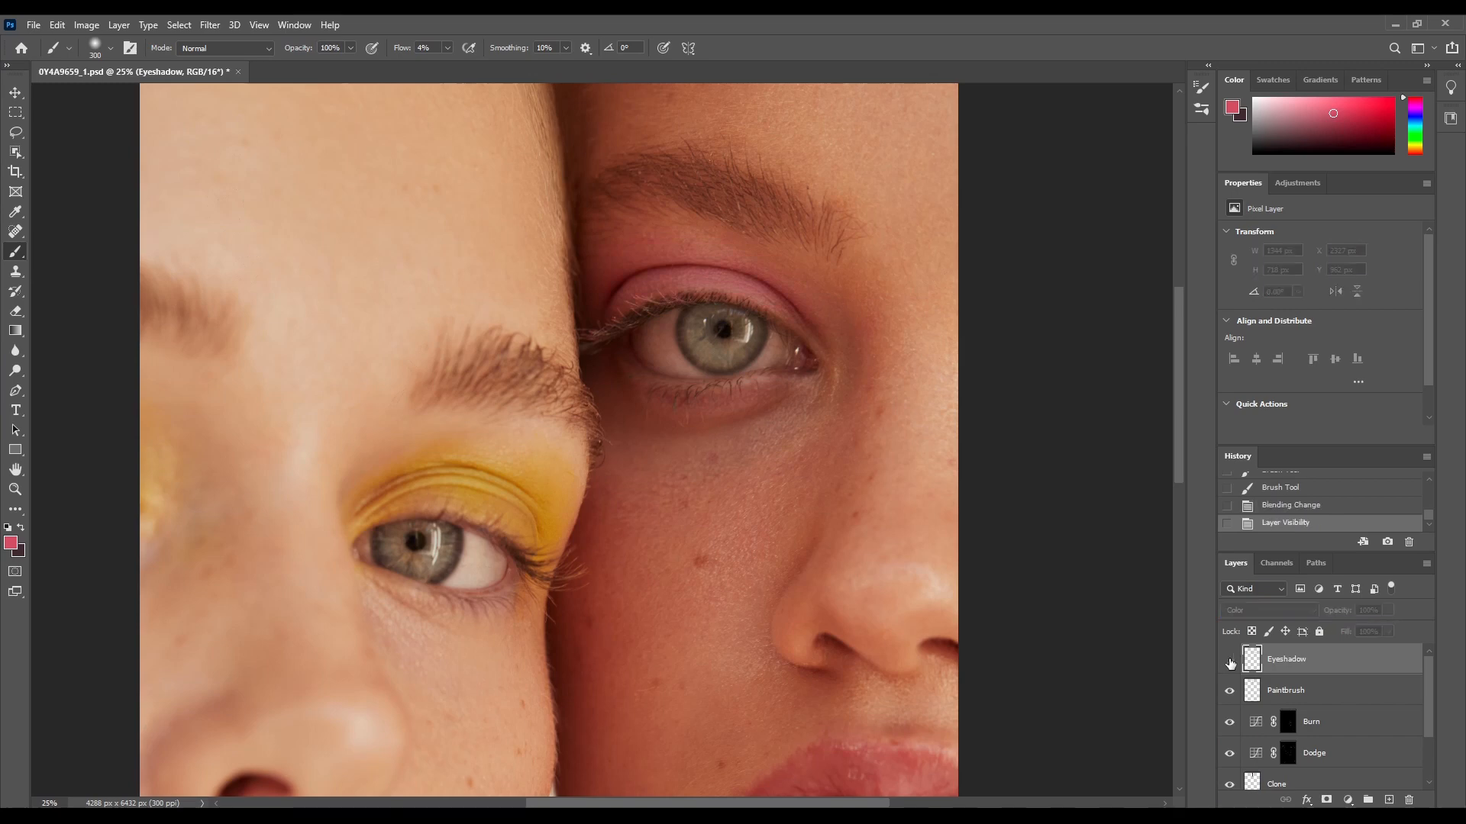
left_click(1229, 661)
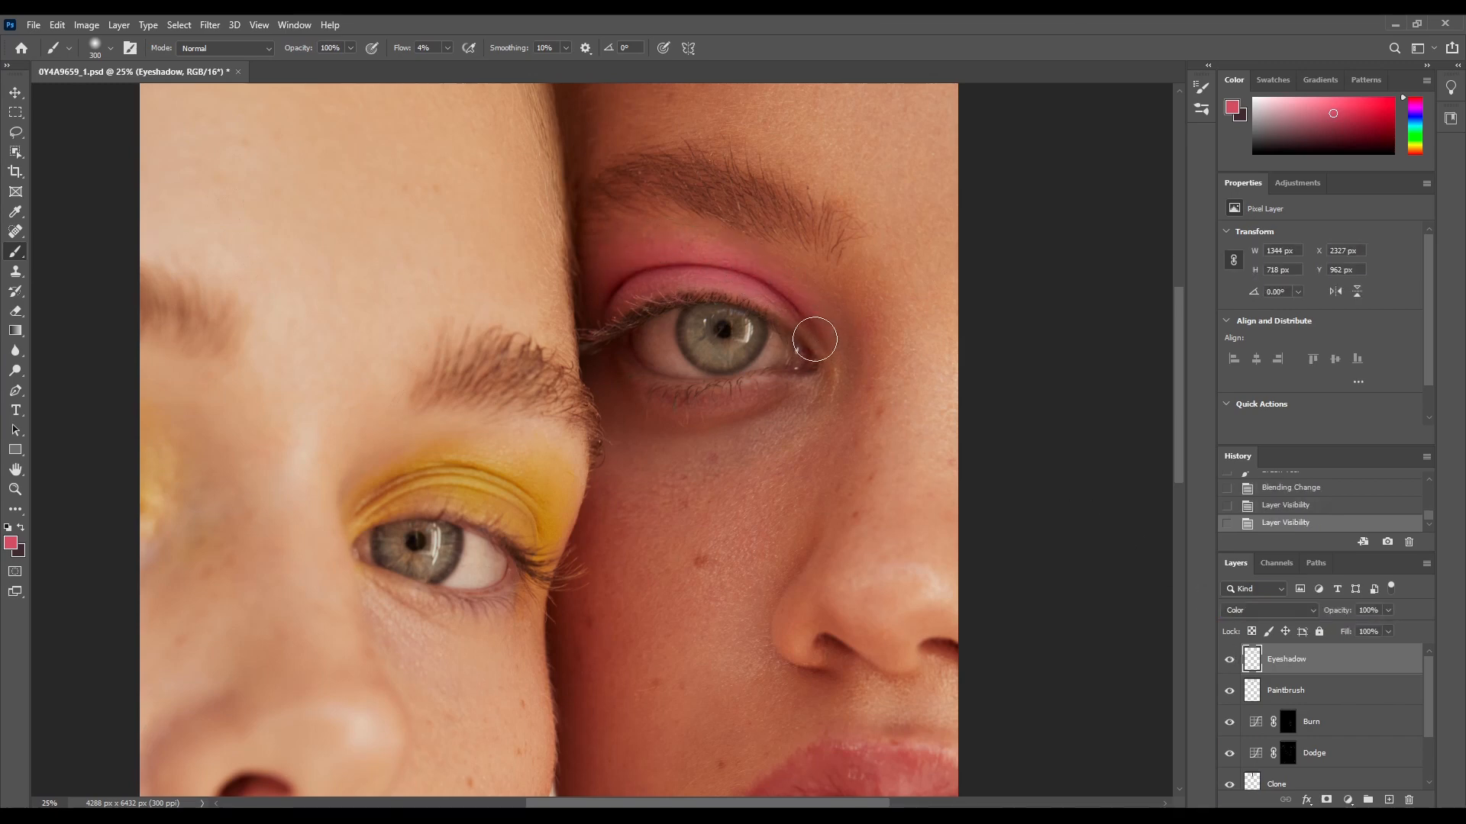
Step: Try extra pink strokes around the right-hand woman's eye and a bright yellow brush colour, and undo the latest strokes
mouse_move(797, 305)
left_mouse_down()
mouse_move(667, 328)
mouse_move(649, 354)
mouse_move(665, 296)
mouse_move(620, 307)
left_mouse_up()
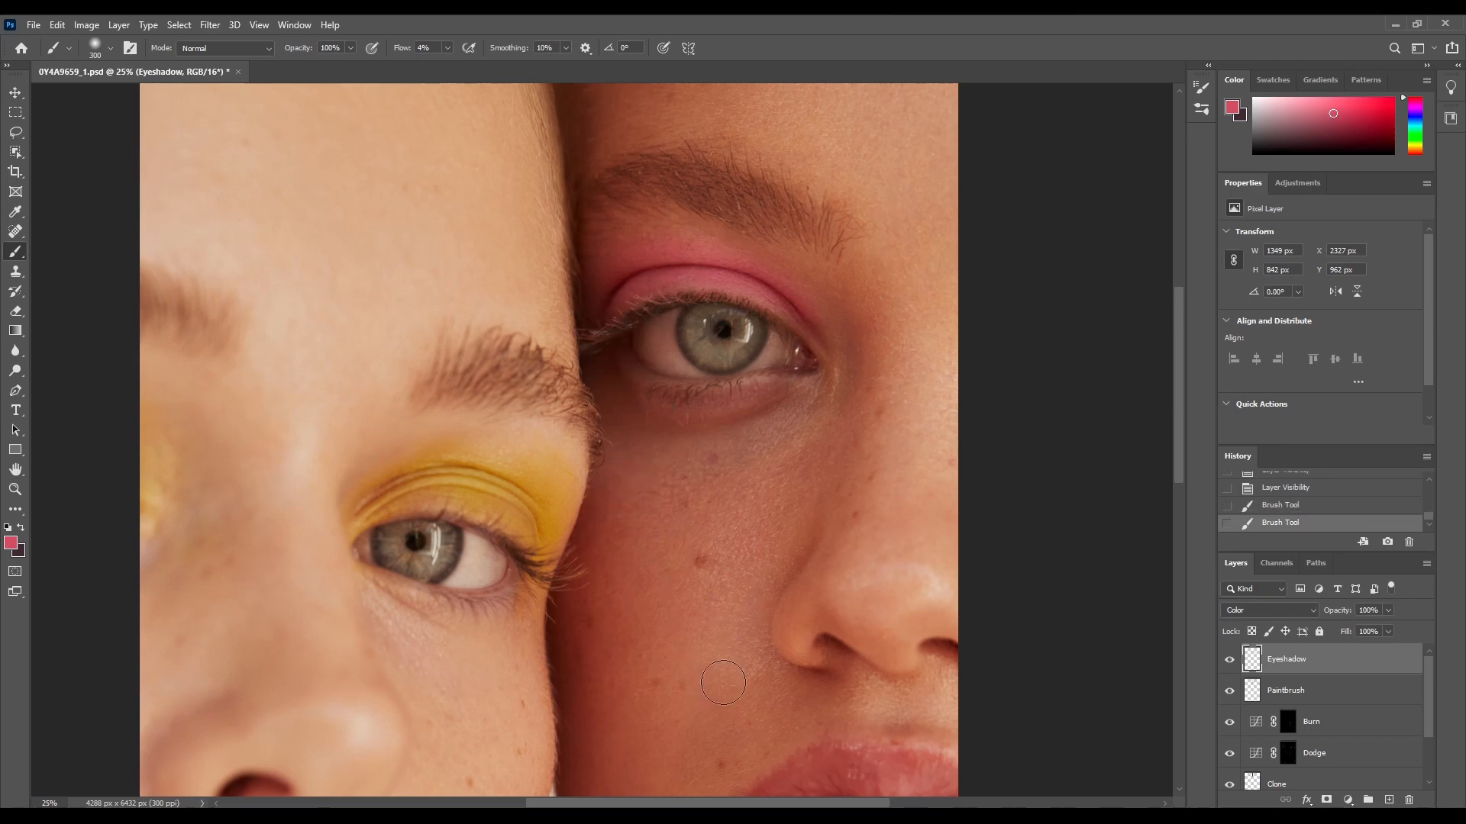
left_click(1413, 142)
left_click_drag(1413, 140, 1348, 109)
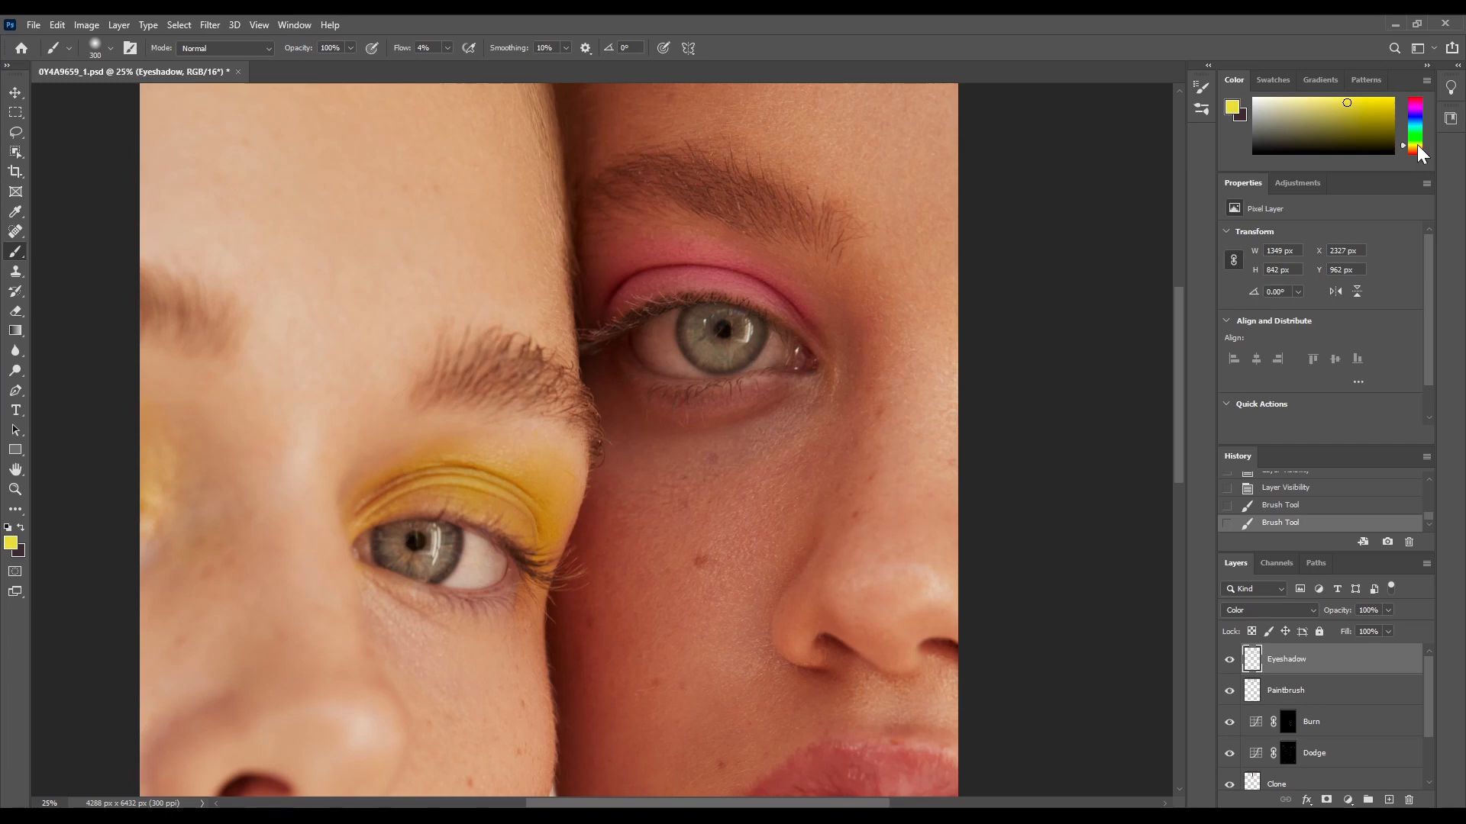
key("ctrl+z")
key("ctrl+z")
Step: Choose an orange-yellow and paint it over the left-hand woman's yellow eyeshadow, including the patch at the image edge
left_click_drag(1404, 145, 1403, 148)
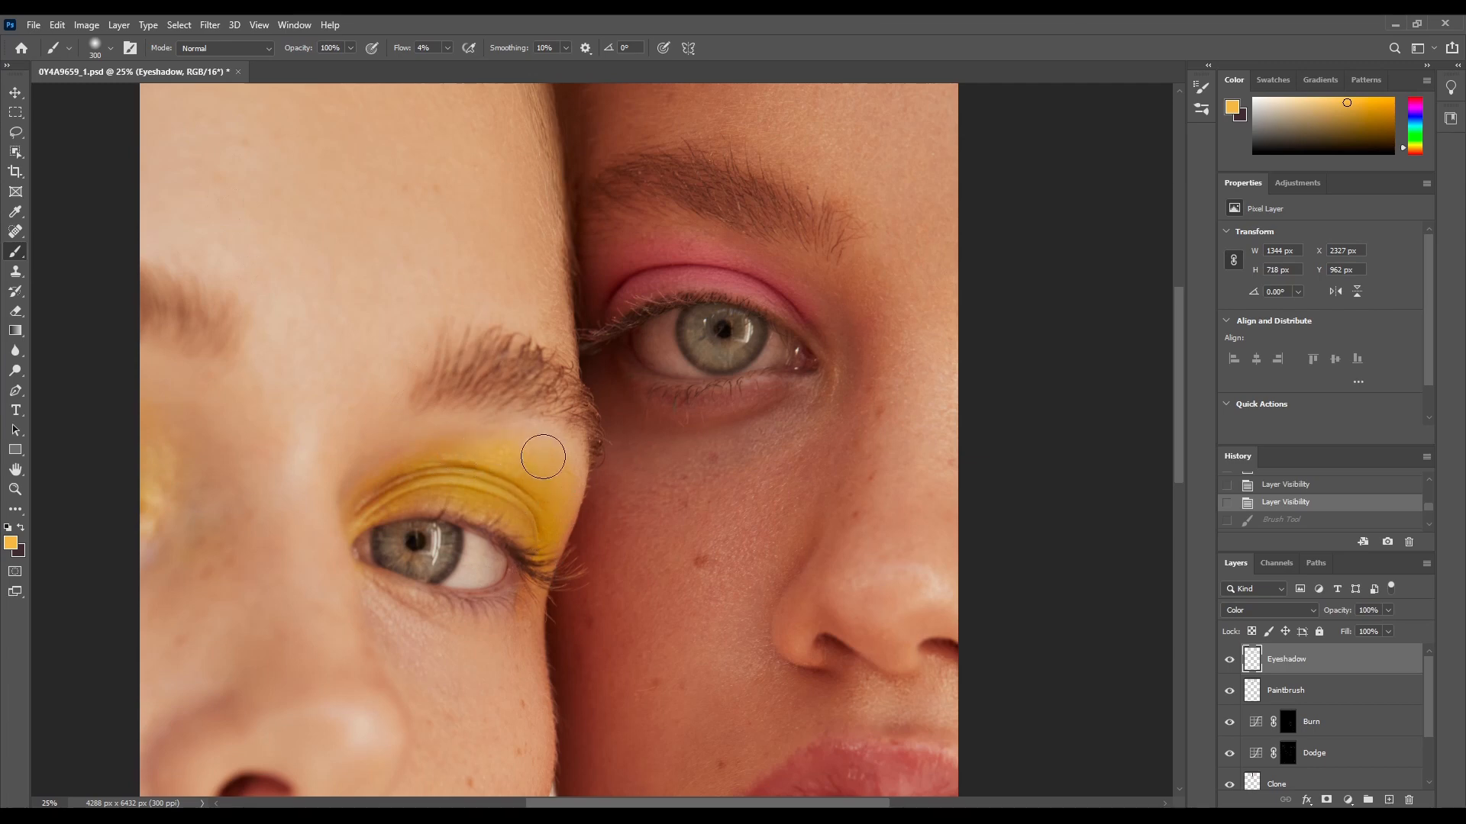
mouse_move(542, 457)
left_mouse_down()
mouse_move(537, 574)
mouse_move(509, 480)
mouse_move(442, 476)
mouse_move(359, 504)
left_mouse_up()
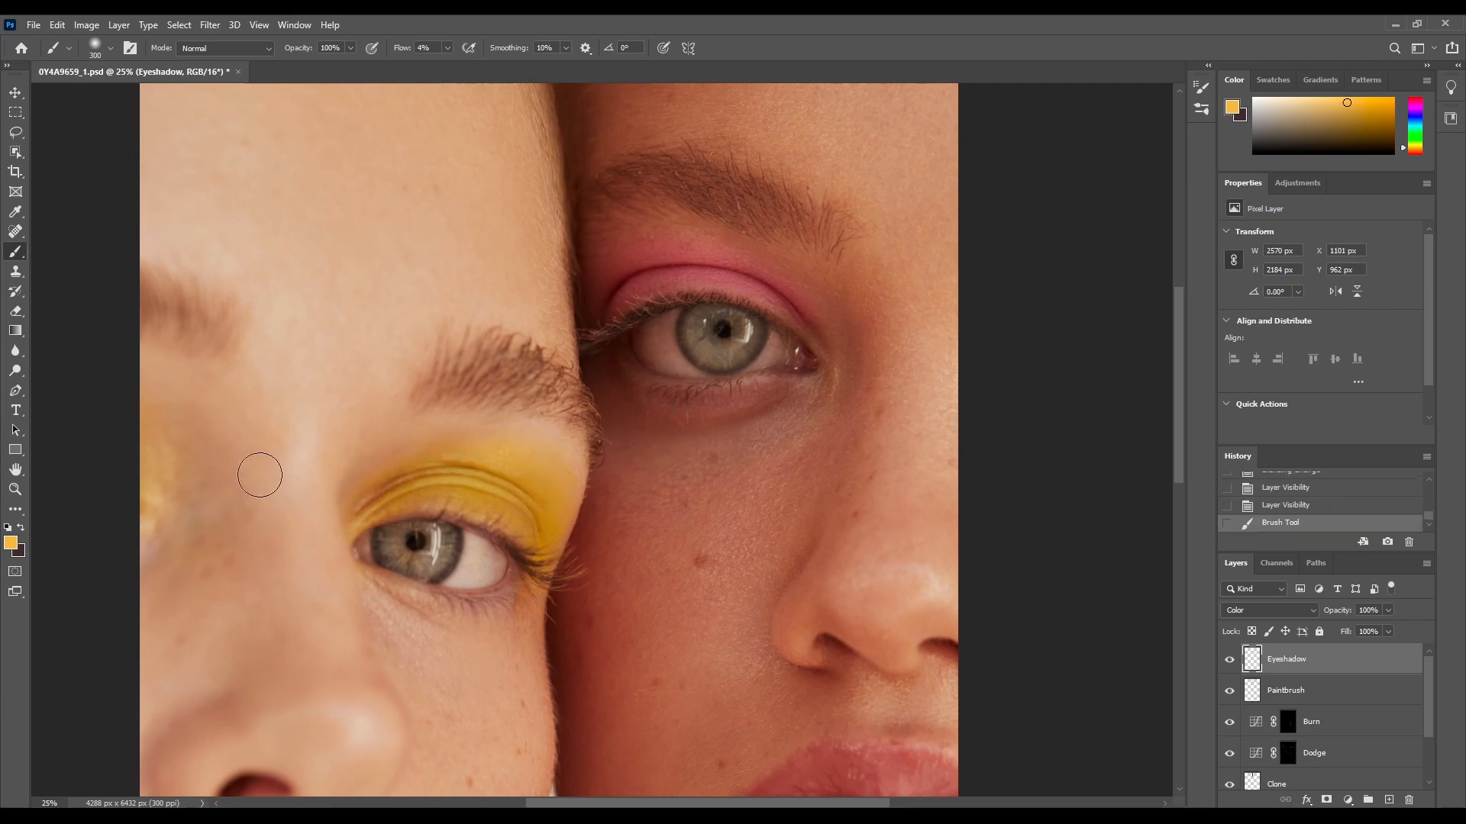
left_click_drag(142, 489, 140, 449)
Step: Reduce the Eyeshadow layer's opacity to 67% and compare the whole portrait with the layer off and on
key("ctrl+minus")
key("ctrl+minus")
left_click(1229, 661)
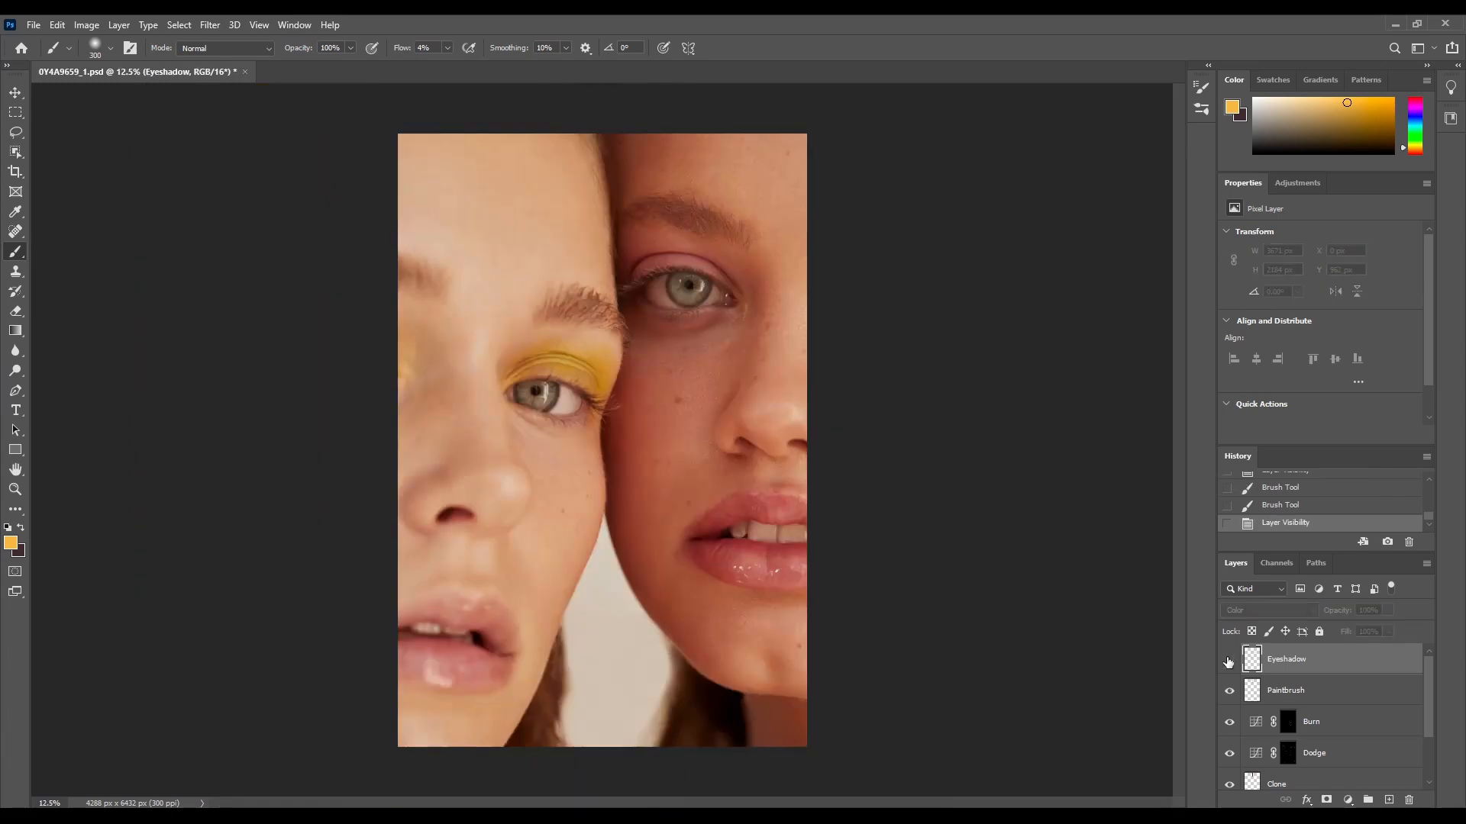
left_click(1228, 661)
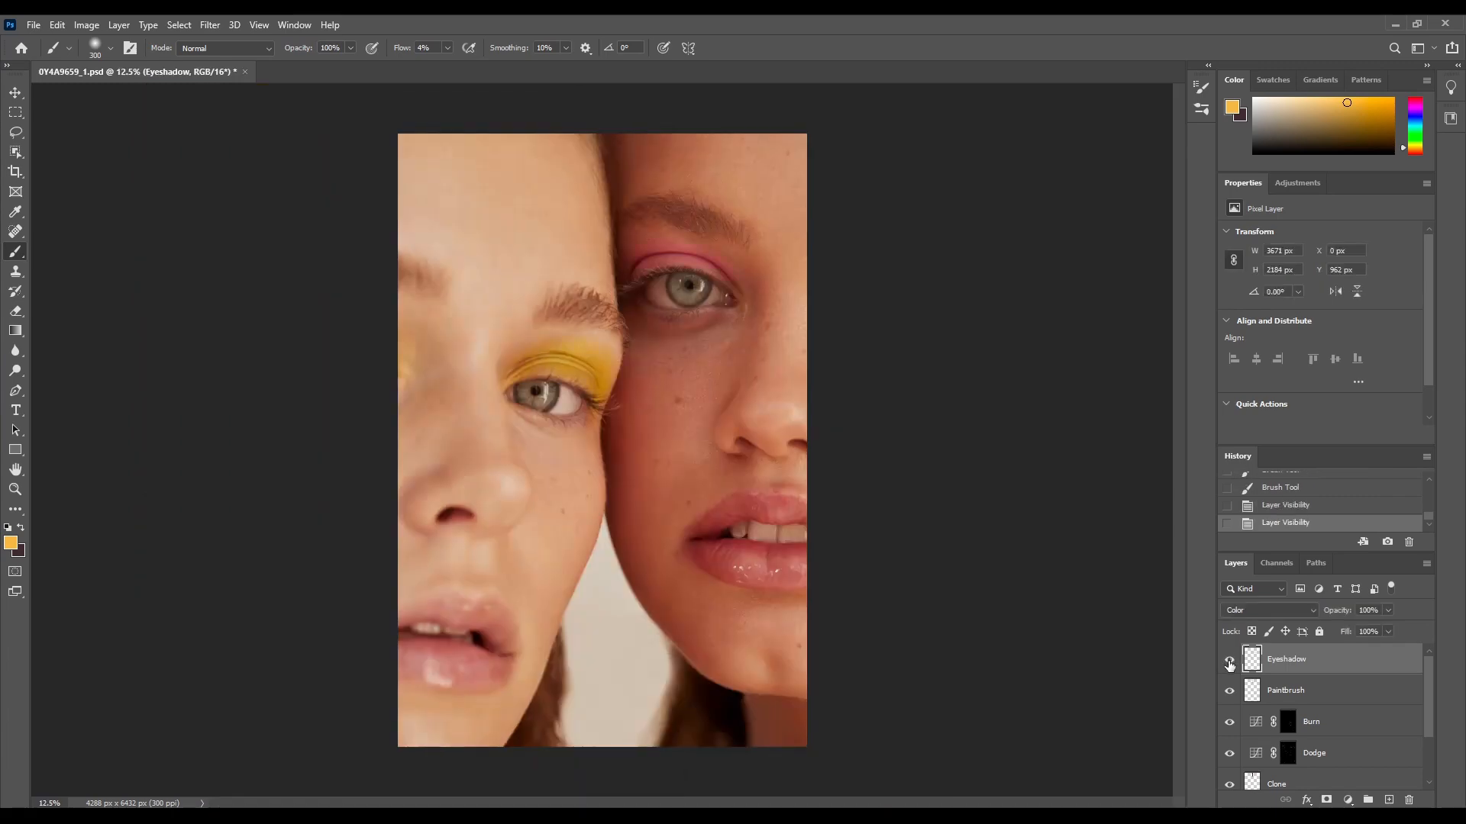
left_click(1228, 664)
left_click(1229, 662)
left_click(1389, 609)
left_click(1371, 627)
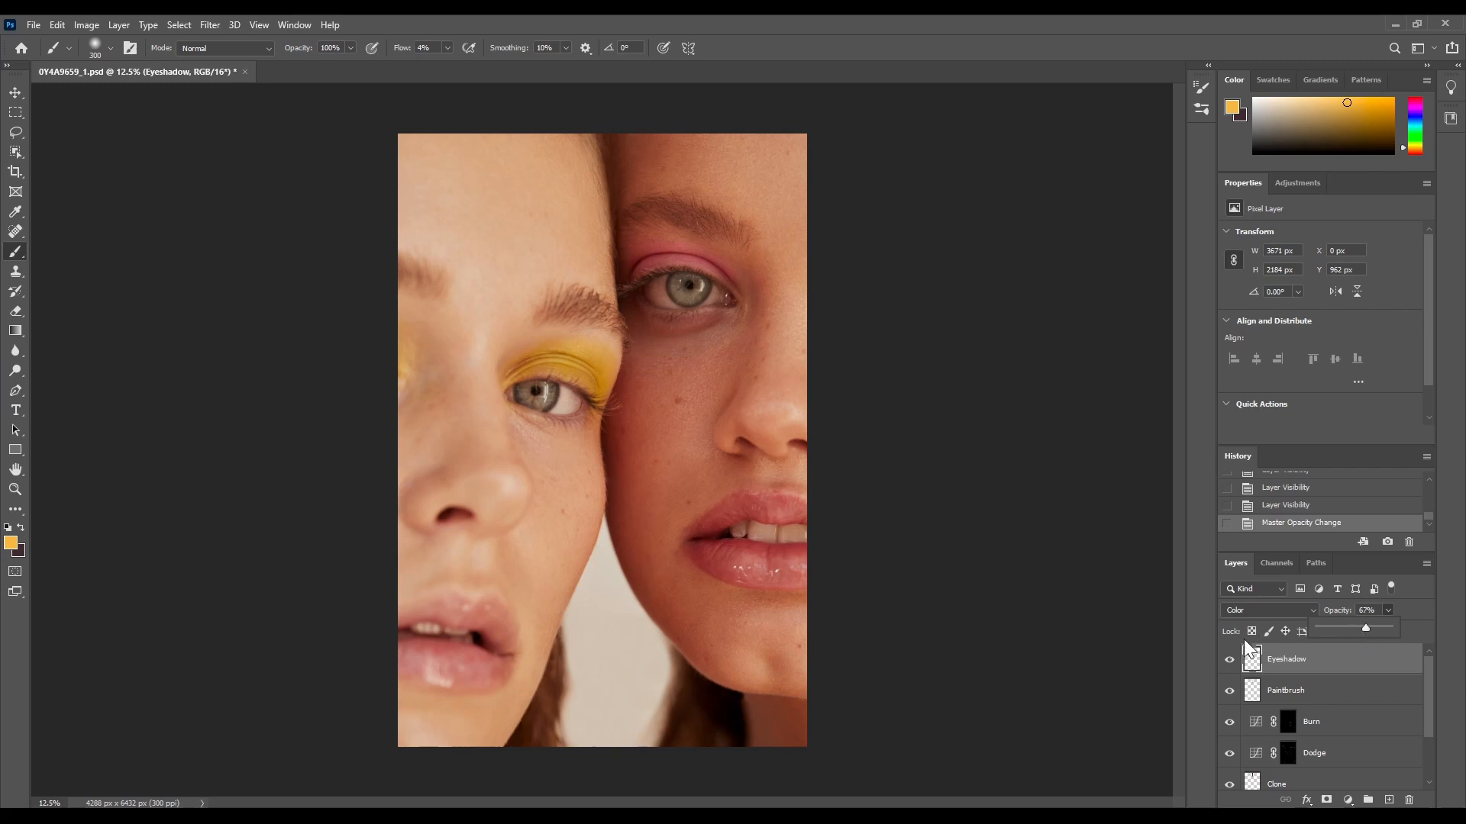
left_click(1229, 661)
left_click(1229, 661)
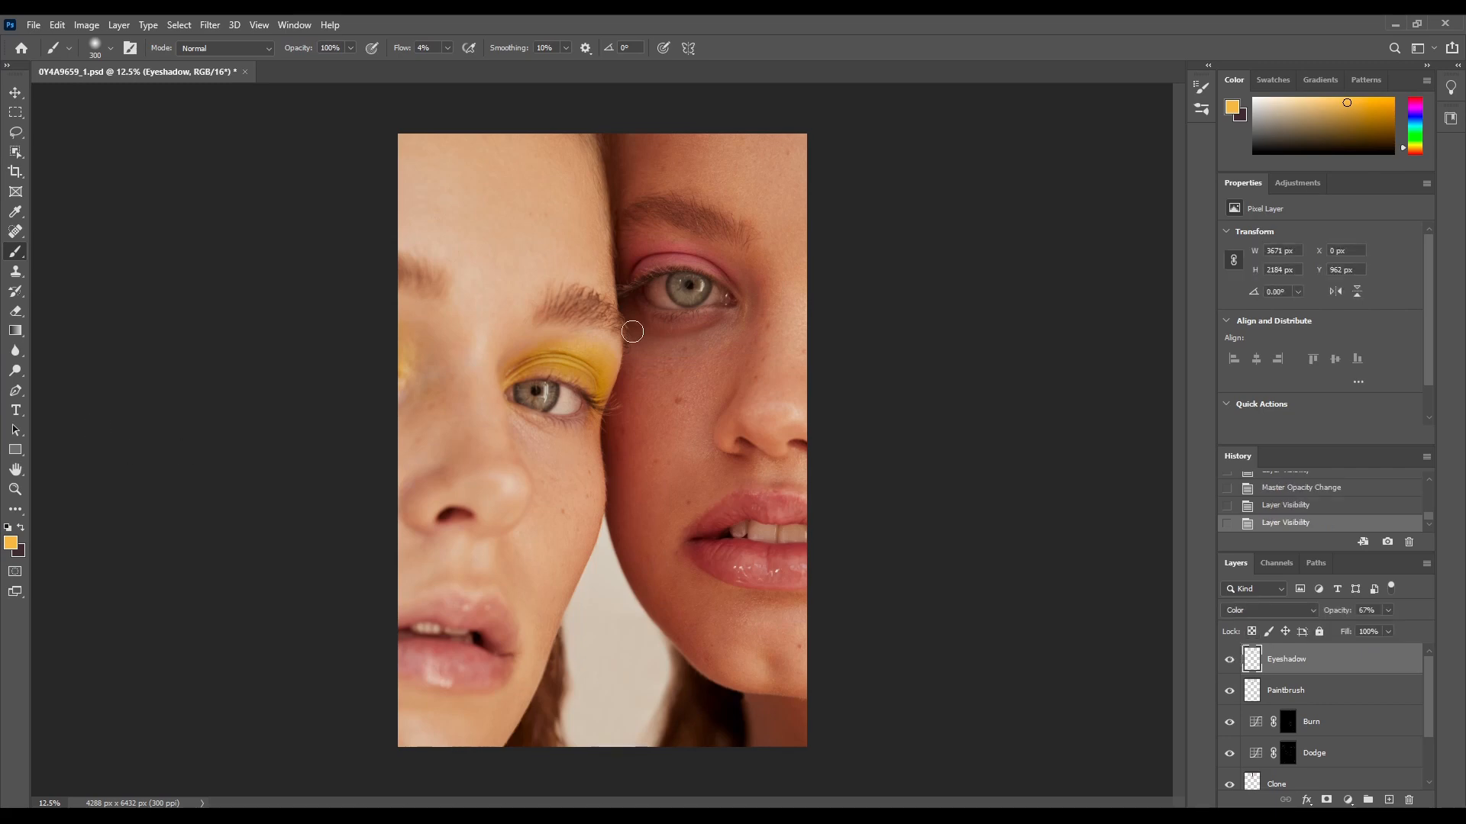
Step: Add a new layer named Eyes above the Eyeshadow layer
left_click(16, 489)
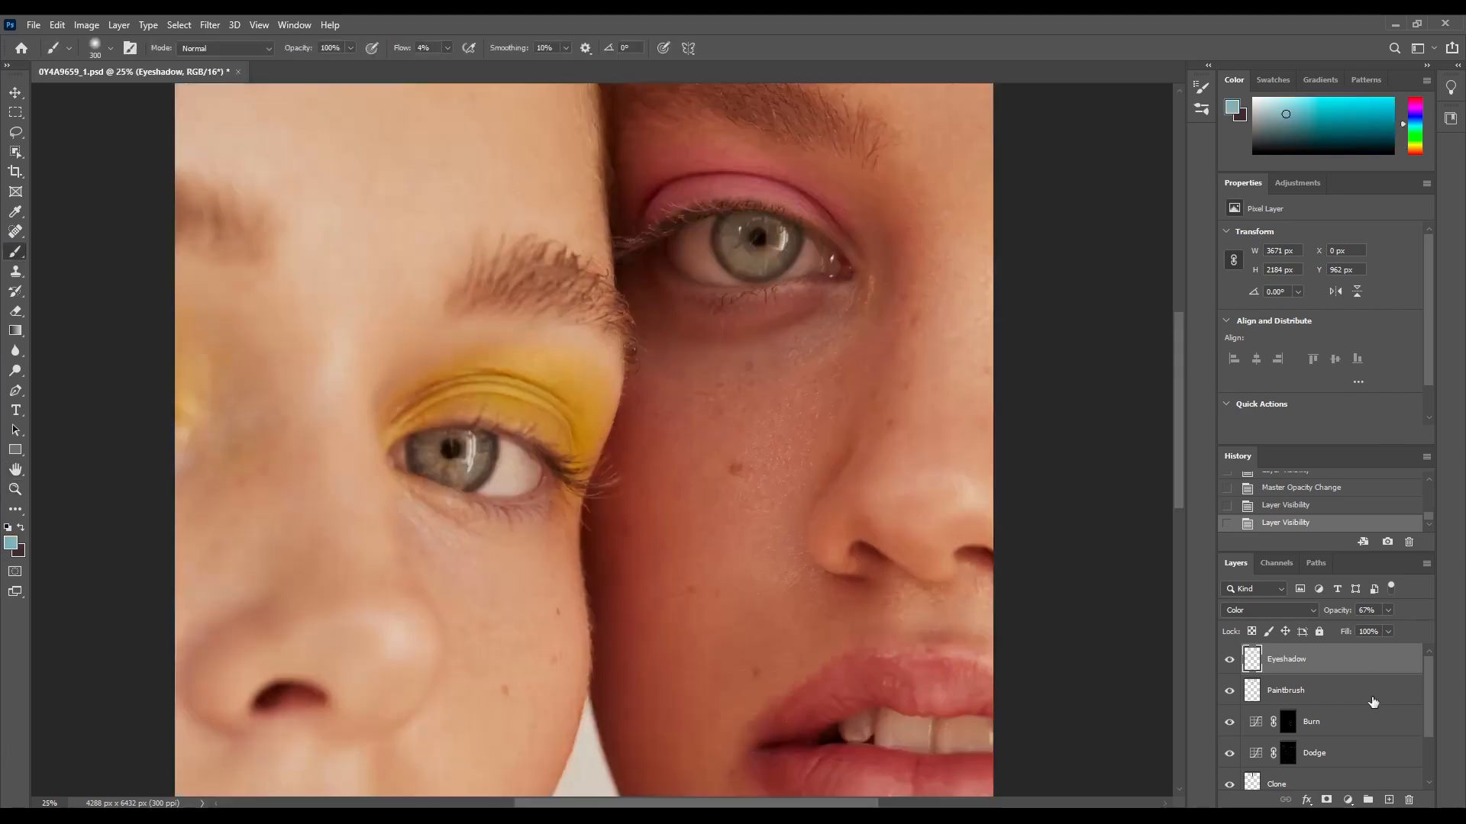
left_click(1389, 800)
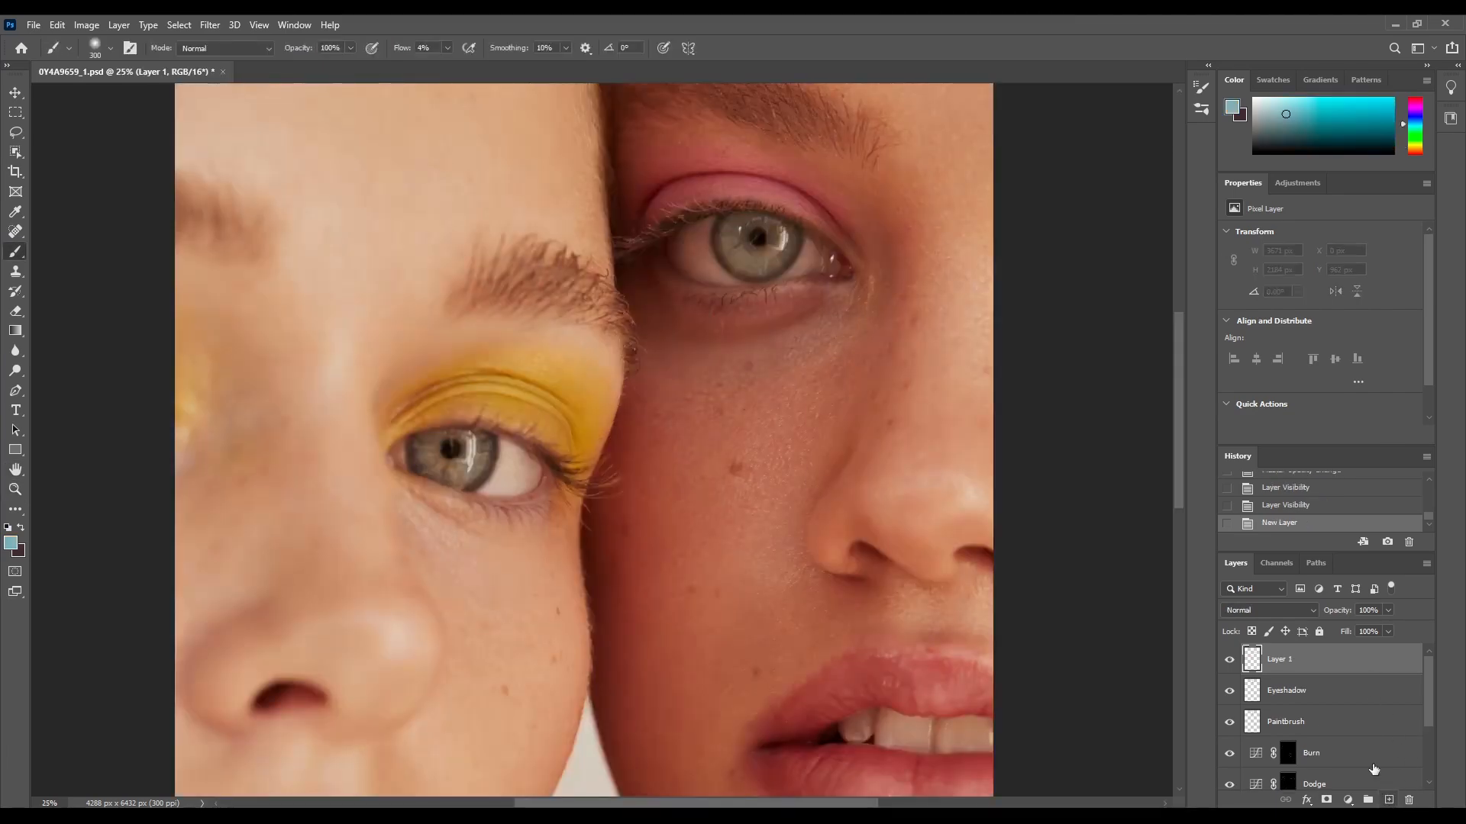
type("Eyes")
key("Return")
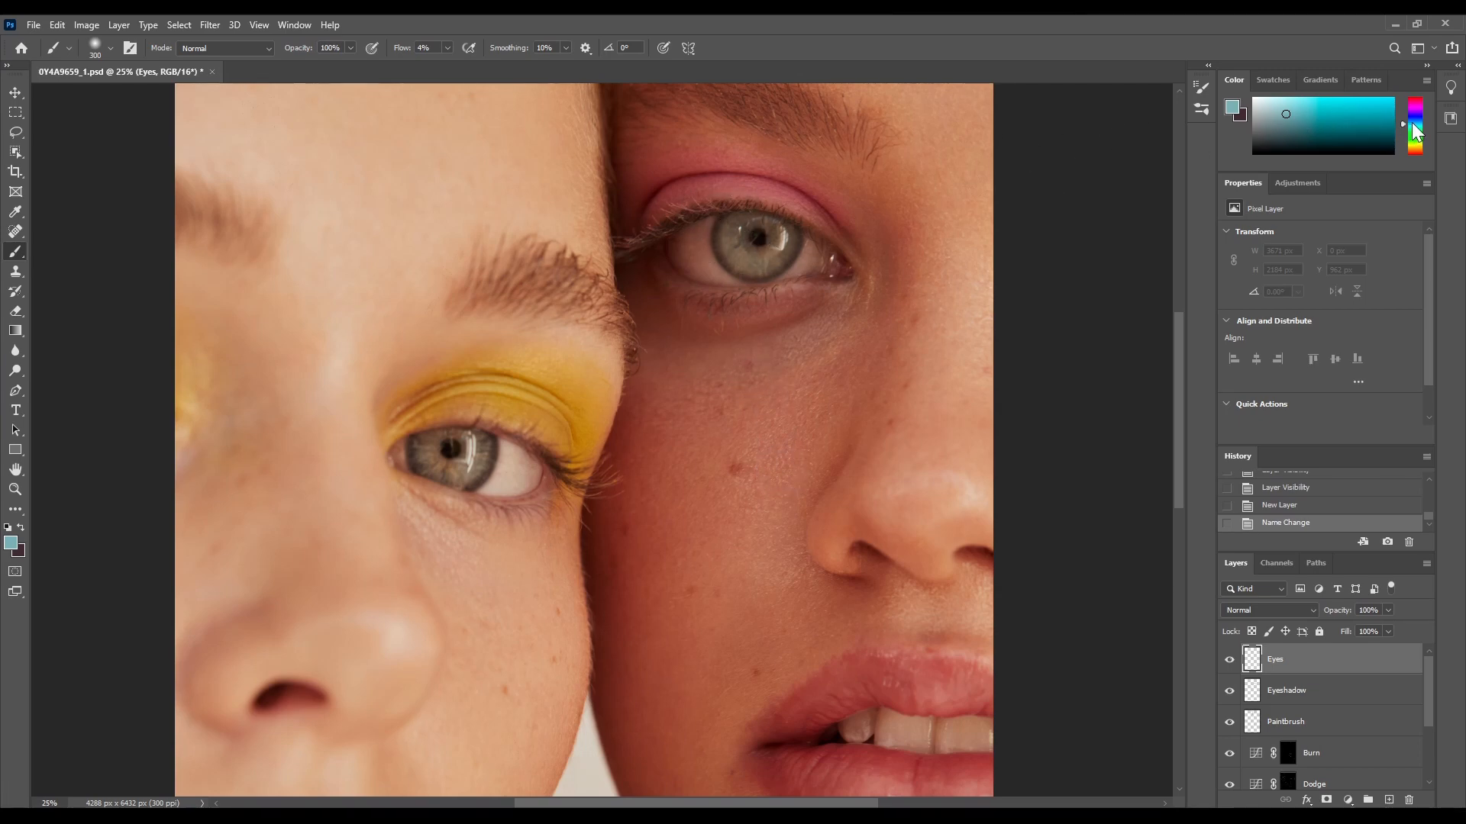
Step: Paint a soft teal over the irises of both women's eyes with a 150 px brush
left_click_drag(1415, 125, 1414, 122)
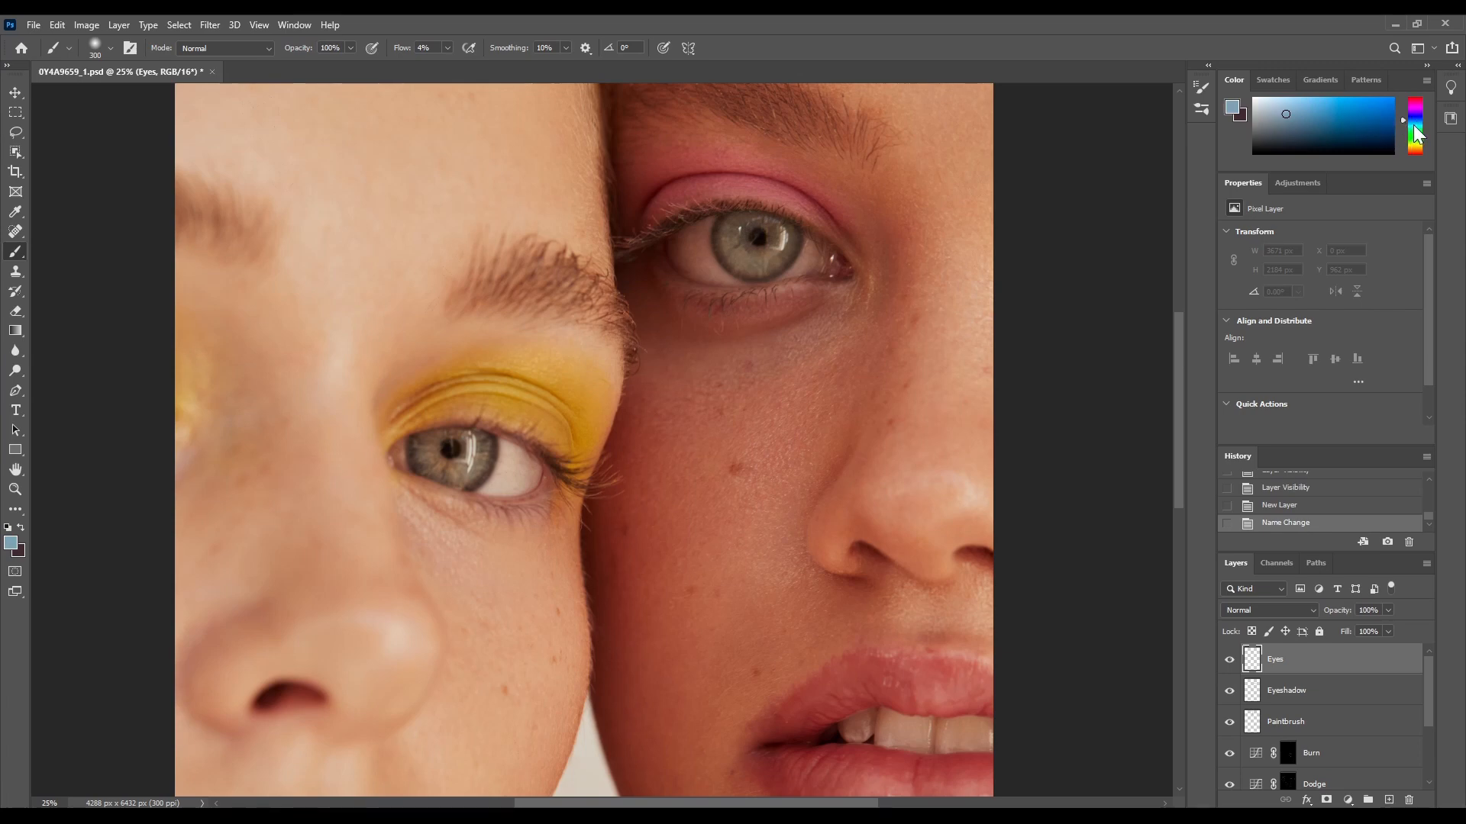
left_click(1415, 125)
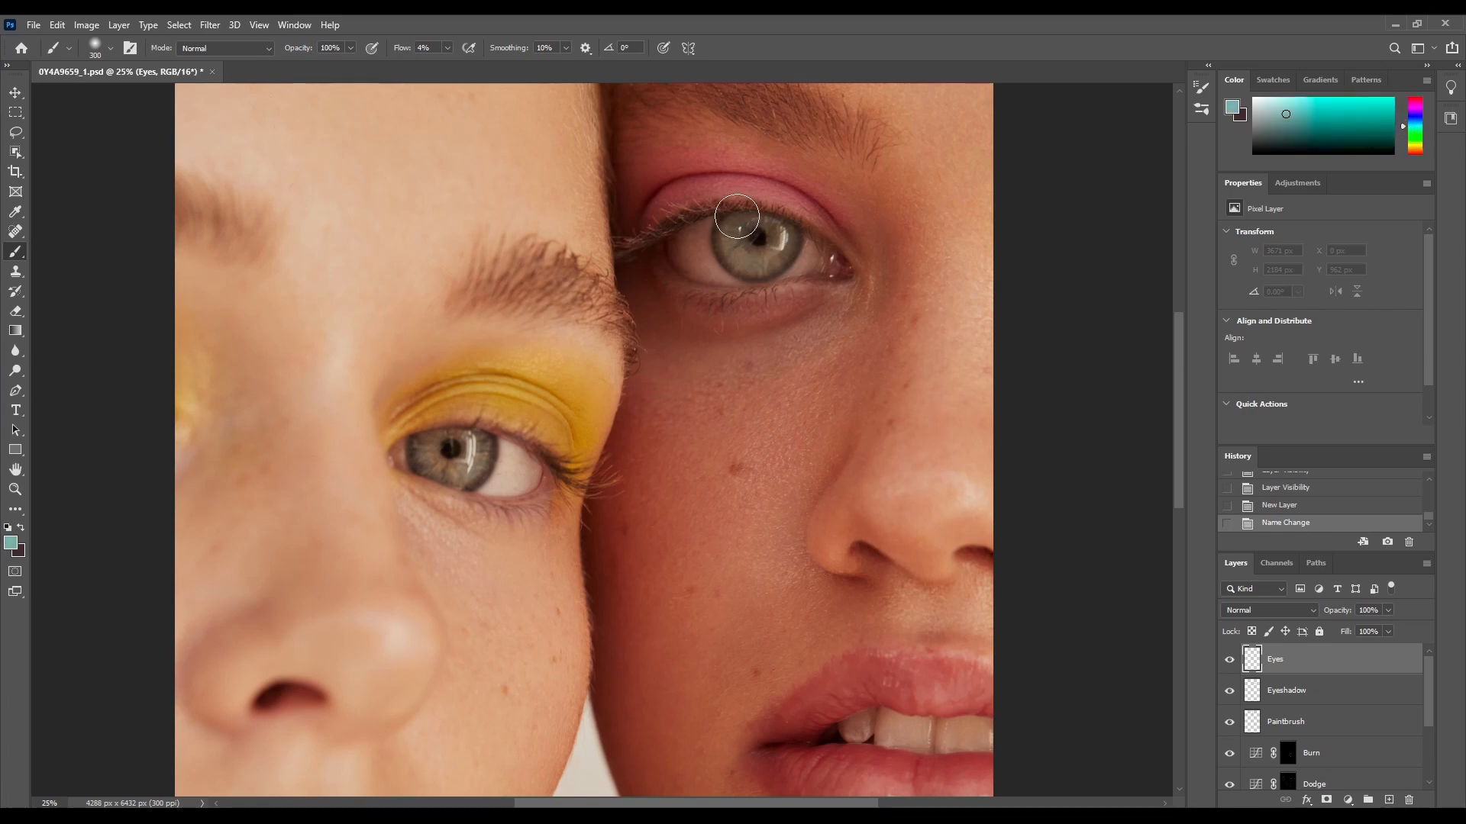
key("bracketleft")
key("bracketleft")
key("bracketleft")
key("bracketleft")
mouse_move(750, 264)
left_mouse_down()
mouse_move(784, 251)
mouse_move(739, 256)
mouse_move(778, 245)
mouse_move(719, 236)
mouse_move(786, 248)
mouse_move(754, 270)
mouse_move(782, 249)
left_mouse_up()
mouse_move(432, 442)
left_mouse_down()
mouse_move(469, 474)
mouse_move(429, 475)
mouse_move(470, 447)
mouse_move(431, 453)
mouse_move(479, 447)
mouse_move(441, 455)
left_mouse_up()
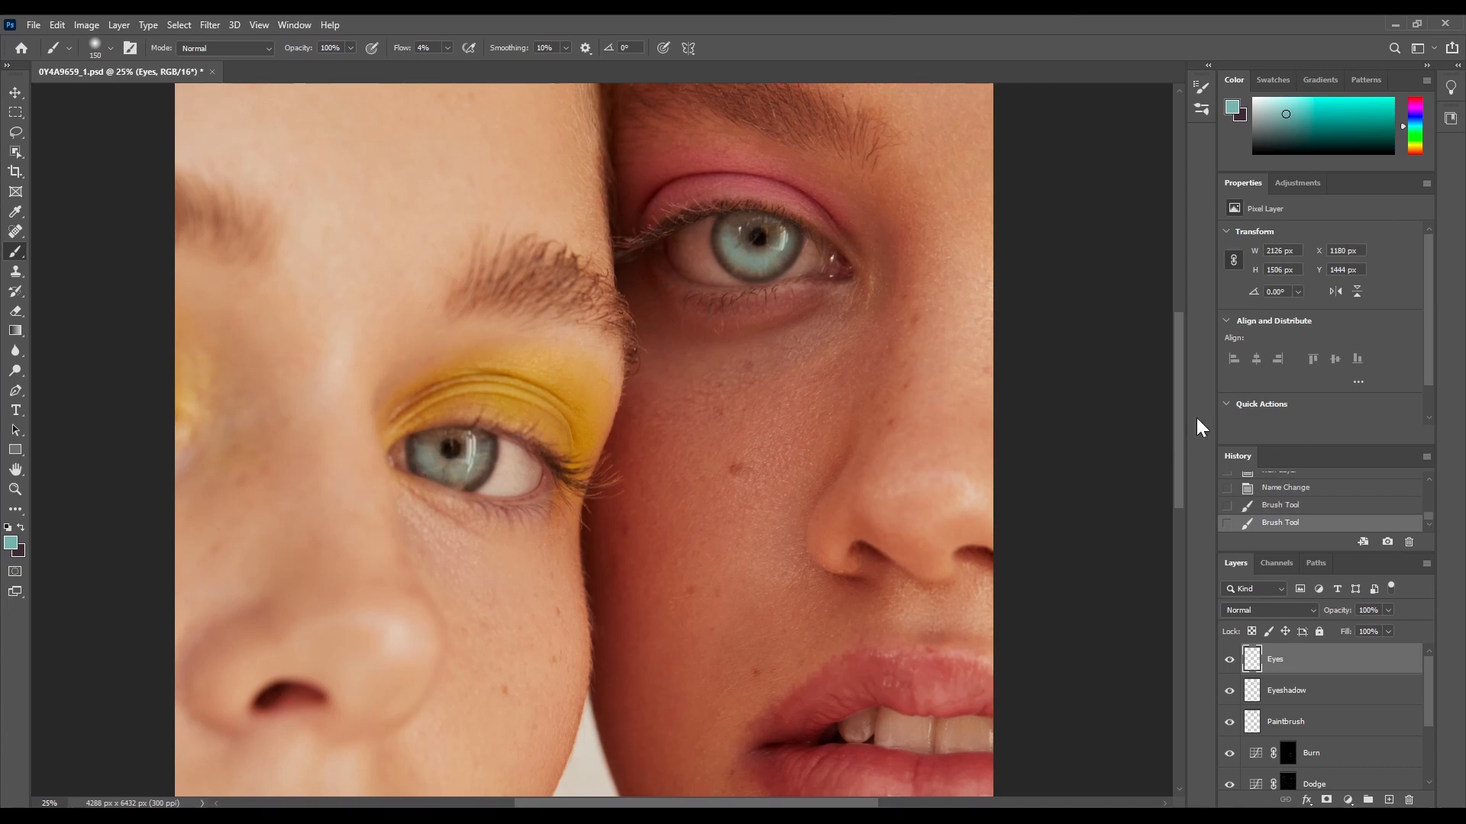
Step: Set the Eyes layer's blend mode to Color Dodge and its opacity to 11%
left_click(1266, 606)
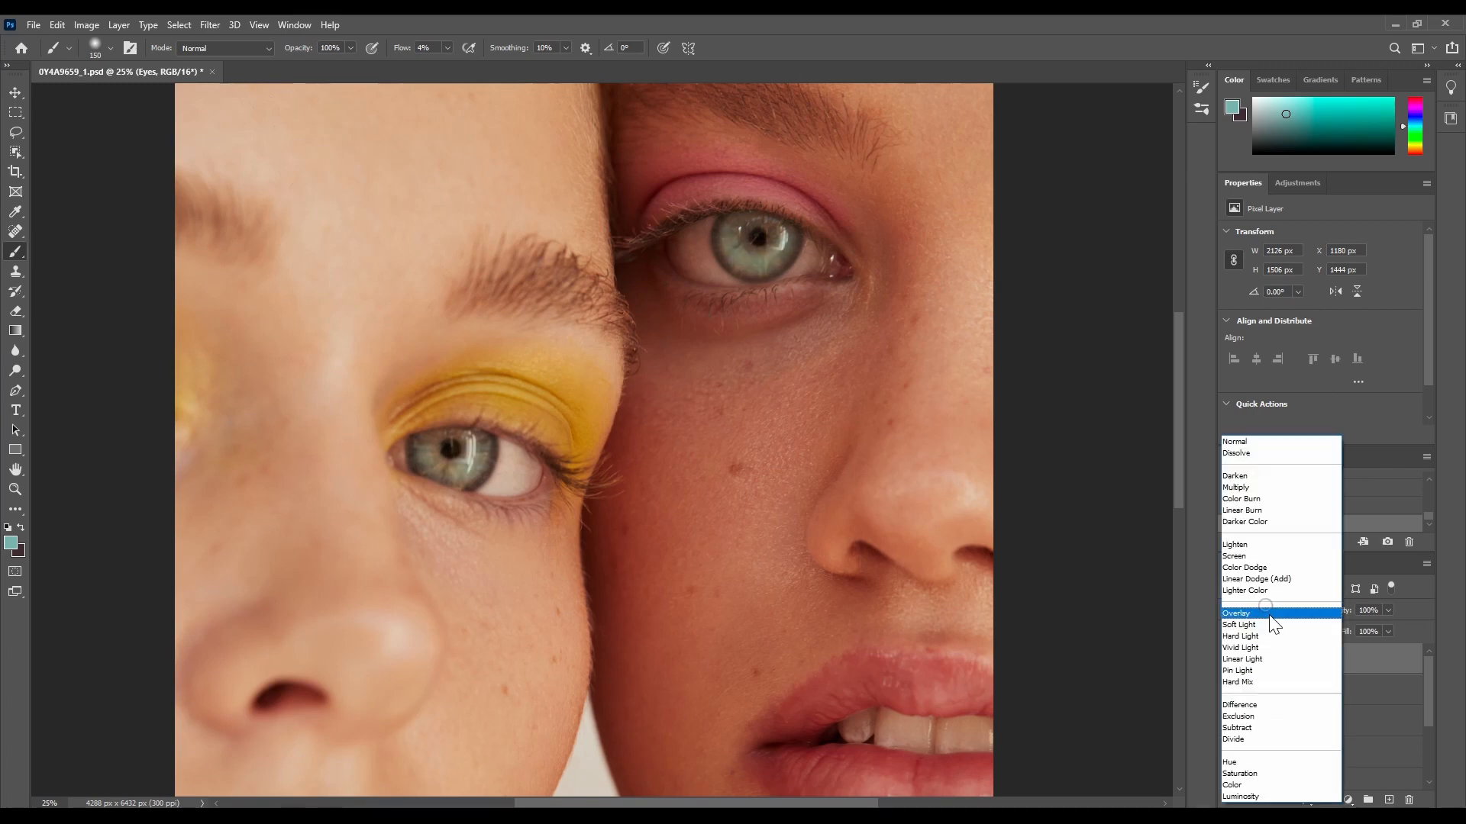
left_click(1260, 567)
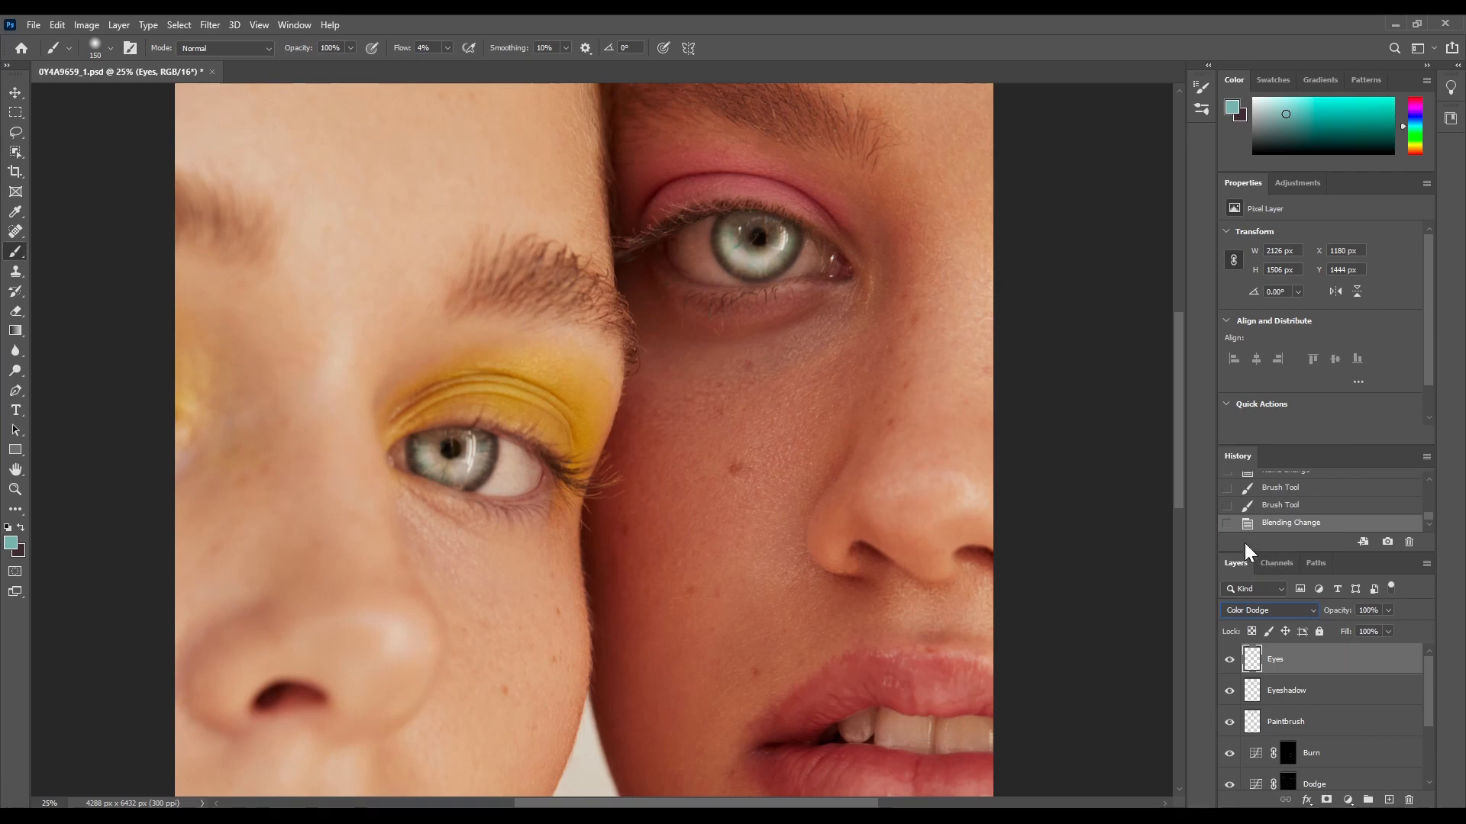
left_click(1389, 610)
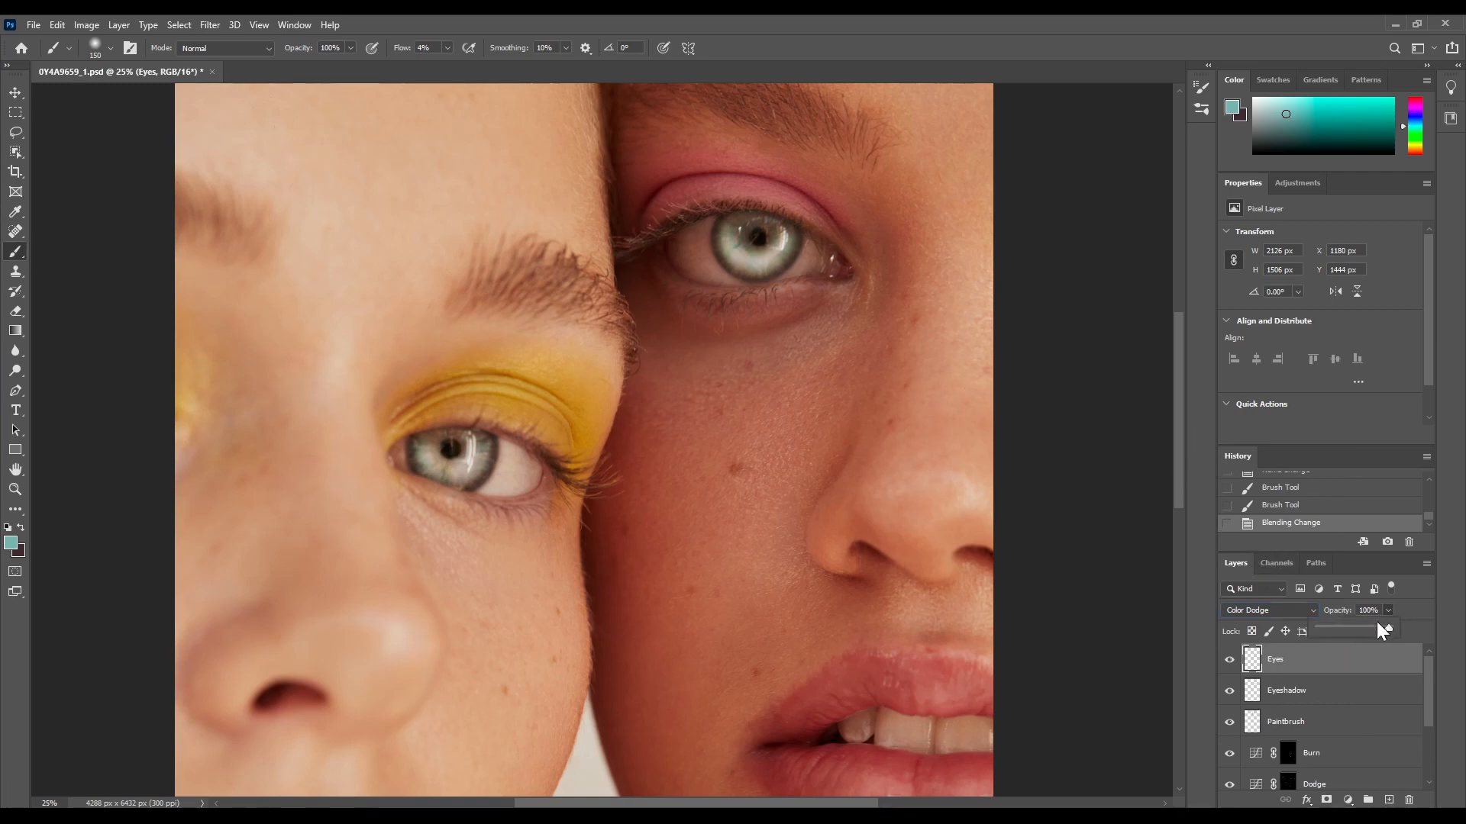
left_click(1335, 627)
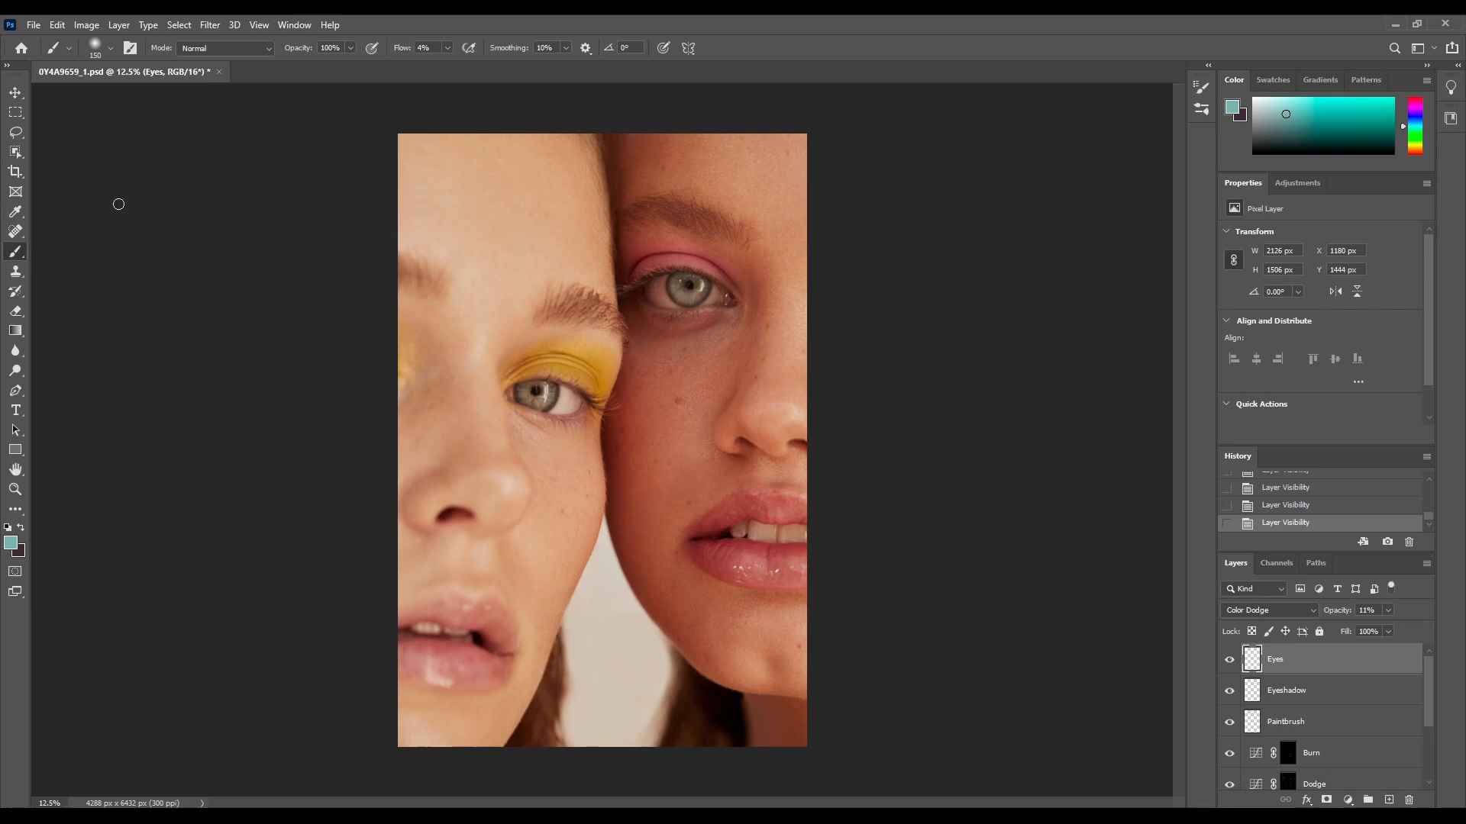
Step: Select the shaded cheek, jaw and forehead edge of the woman with pink eyeshadow using a freehand Lasso with a 50 px feather
left_click(16, 132)
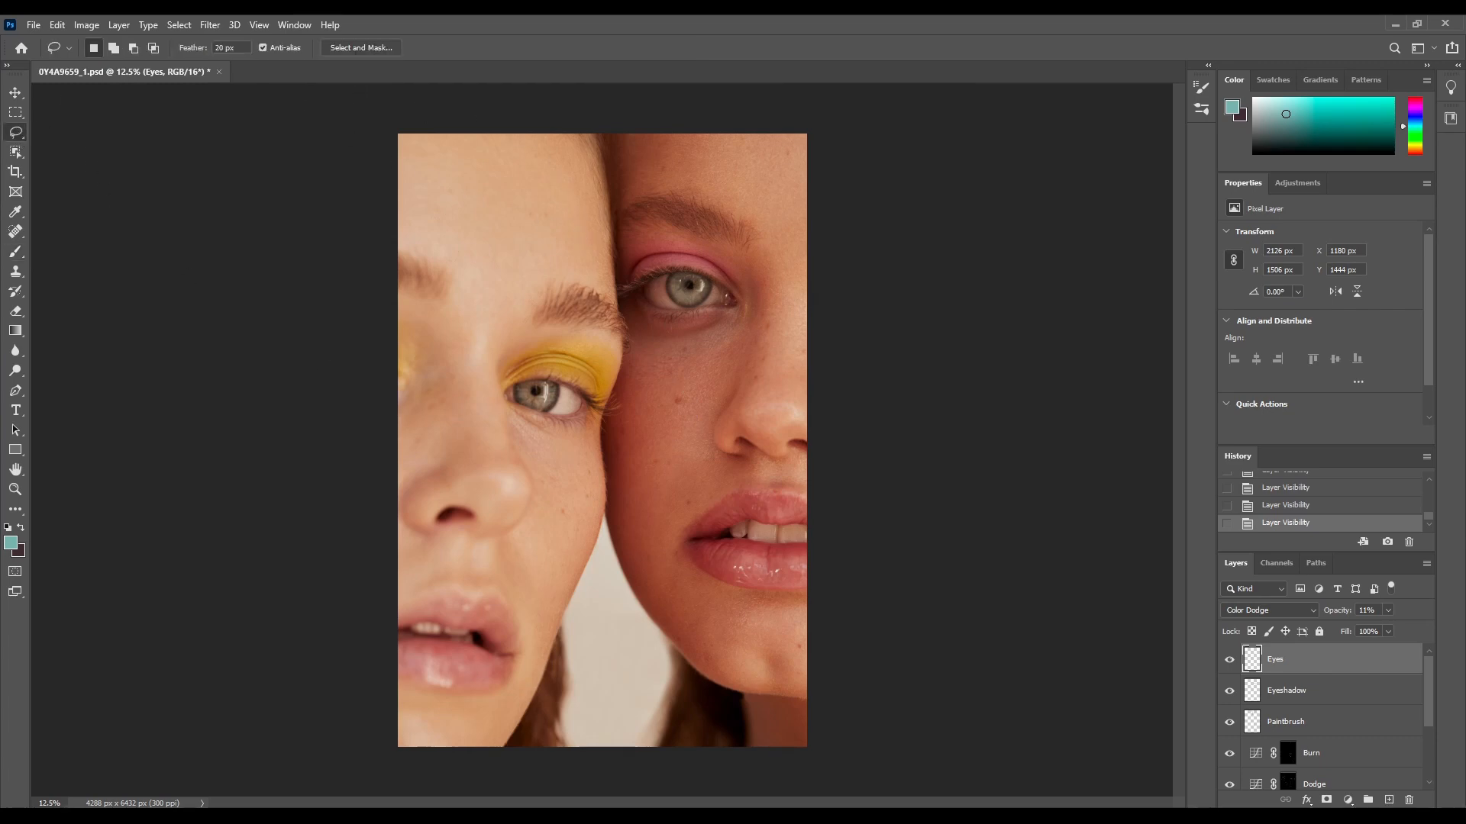
left_click(221, 47)
type("5")
mouse_move(604, 489)
left_mouse_down()
mouse_move(643, 616)
mouse_move(691, 667)
mouse_move(726, 657)
mouse_move(723, 591)
left_mouse_up()
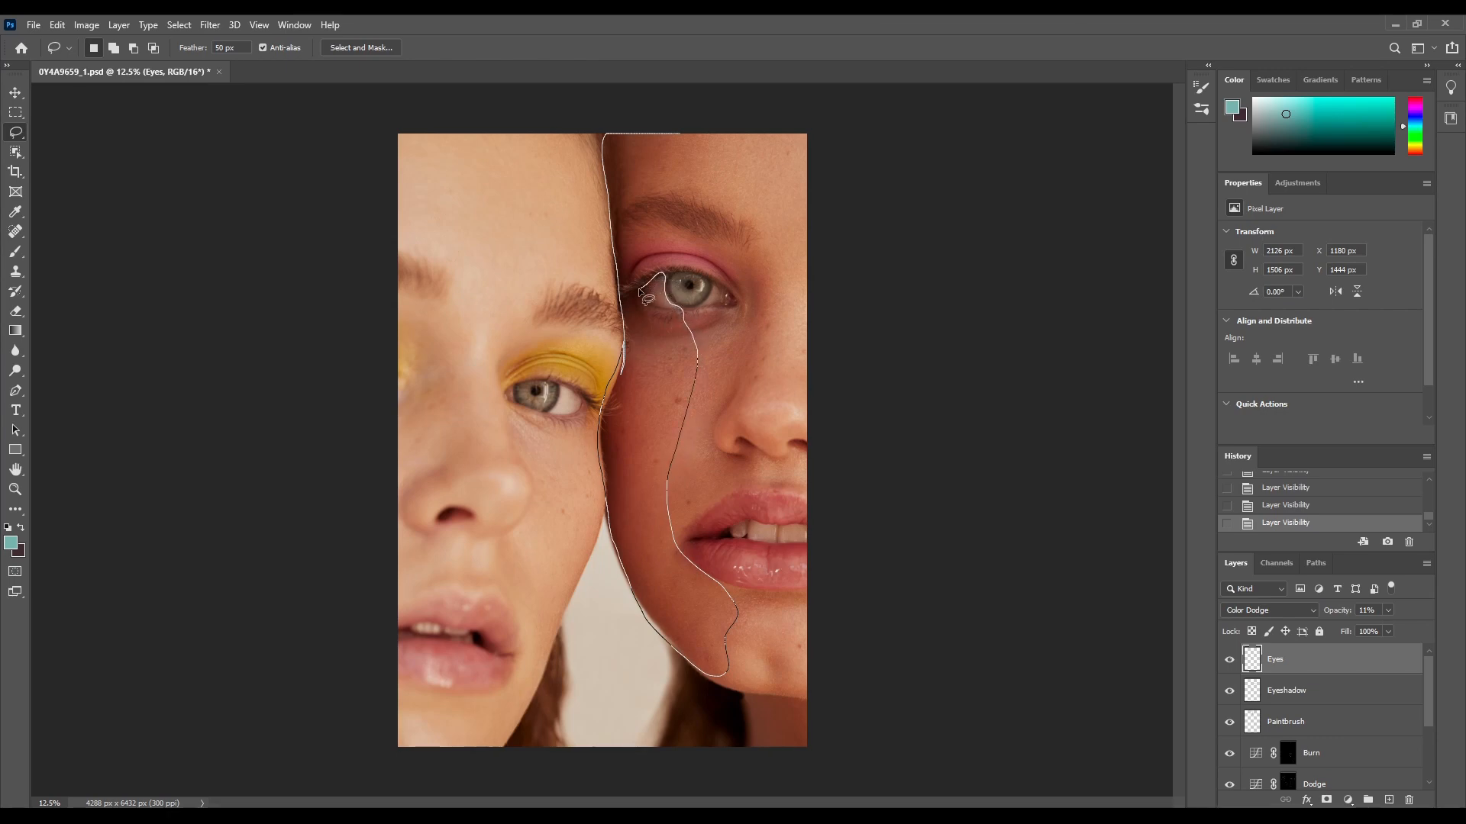
mouse_move(639, 293)
left_mouse_down()
mouse_move(624, 230)
mouse_move(687, 195)
mouse_move(693, 129)
left_mouse_up()
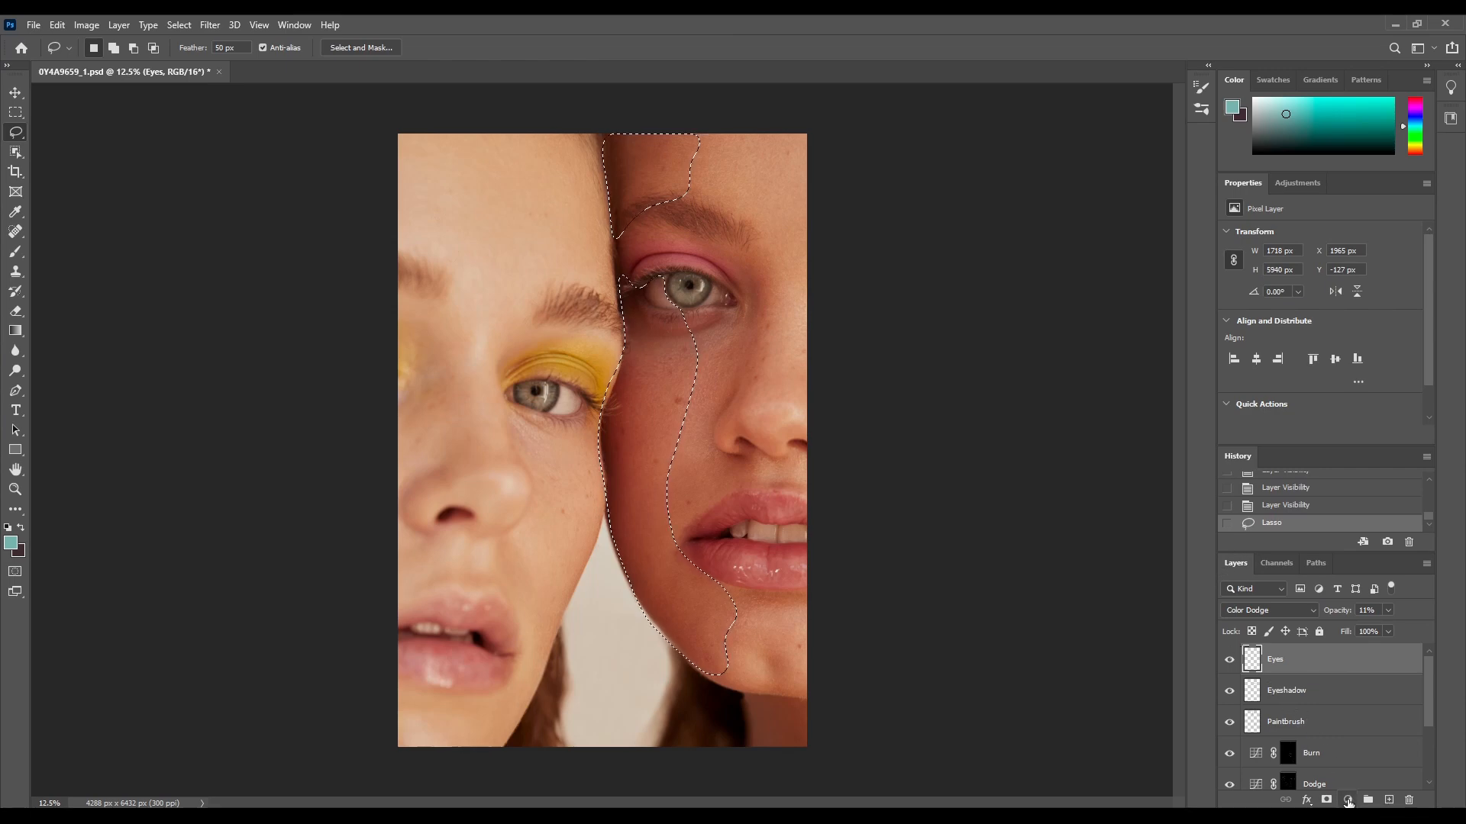
Step: Add a Selective Color adjustment layer to the selection with Reds Magenta at -12%, and compare the portrait with it off and on
left_click(1348, 801)
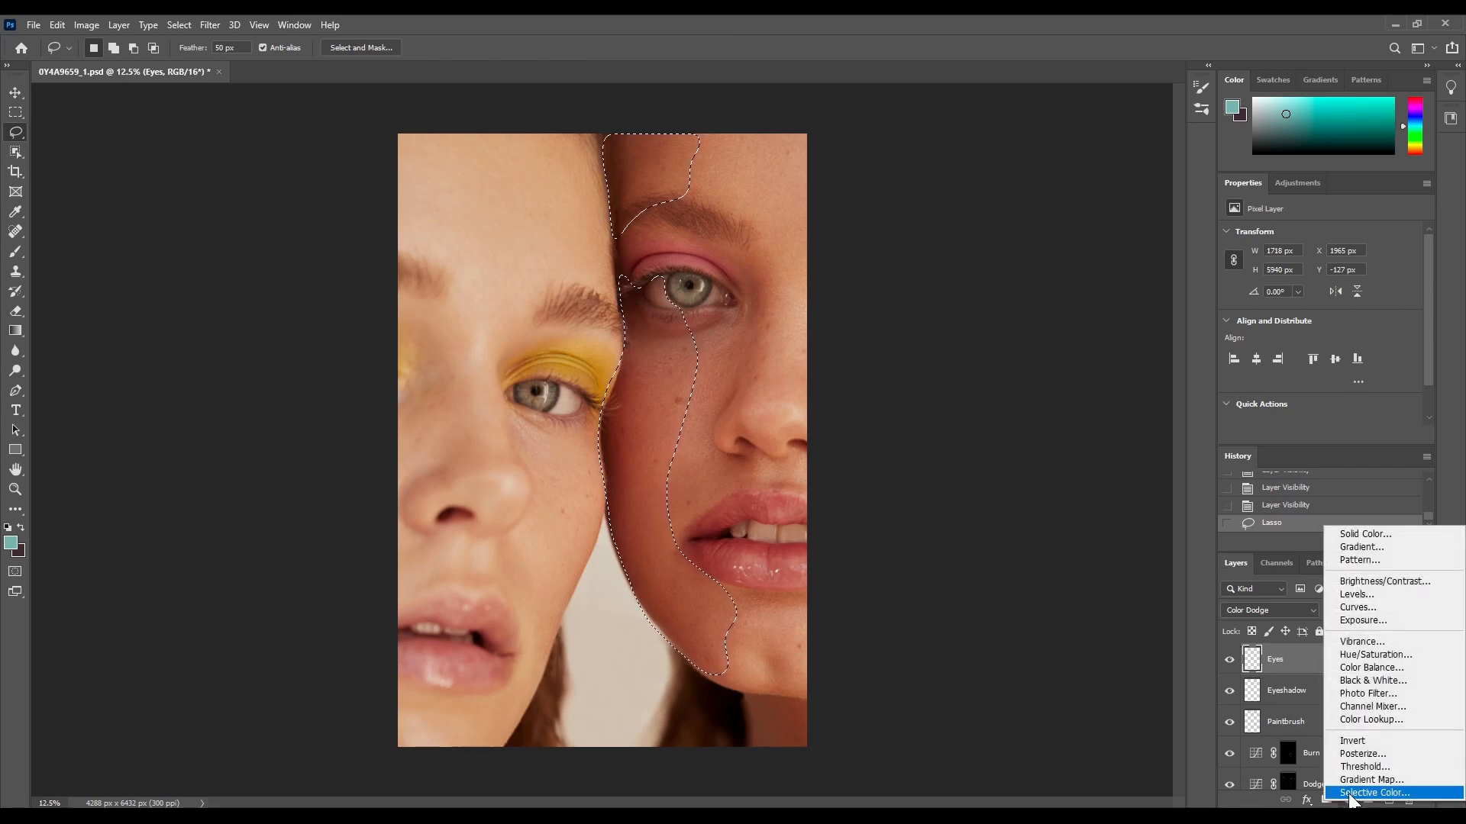
left_click(1349, 794)
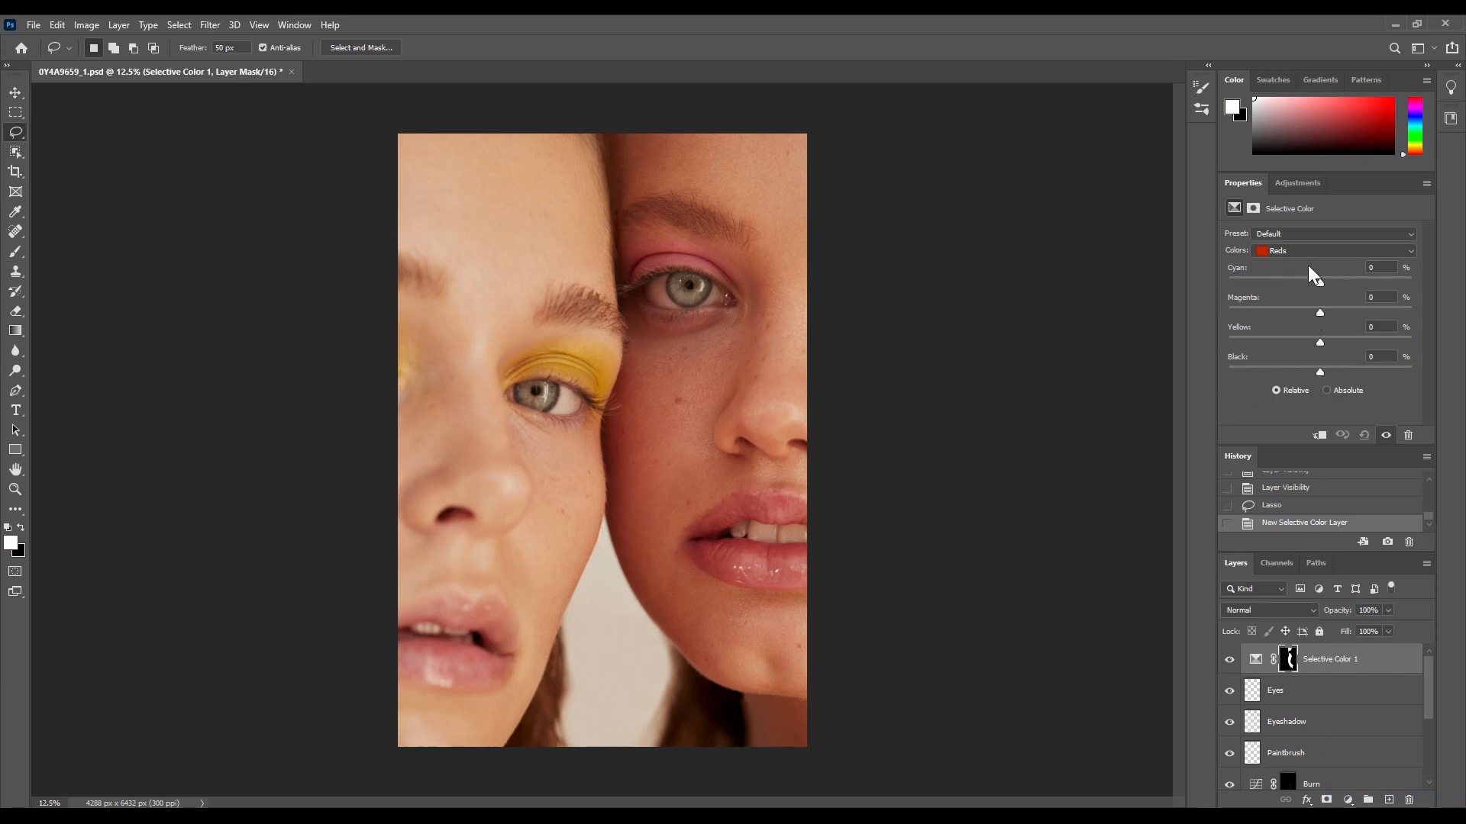
left_click_drag(1315, 311, 1314, 310)
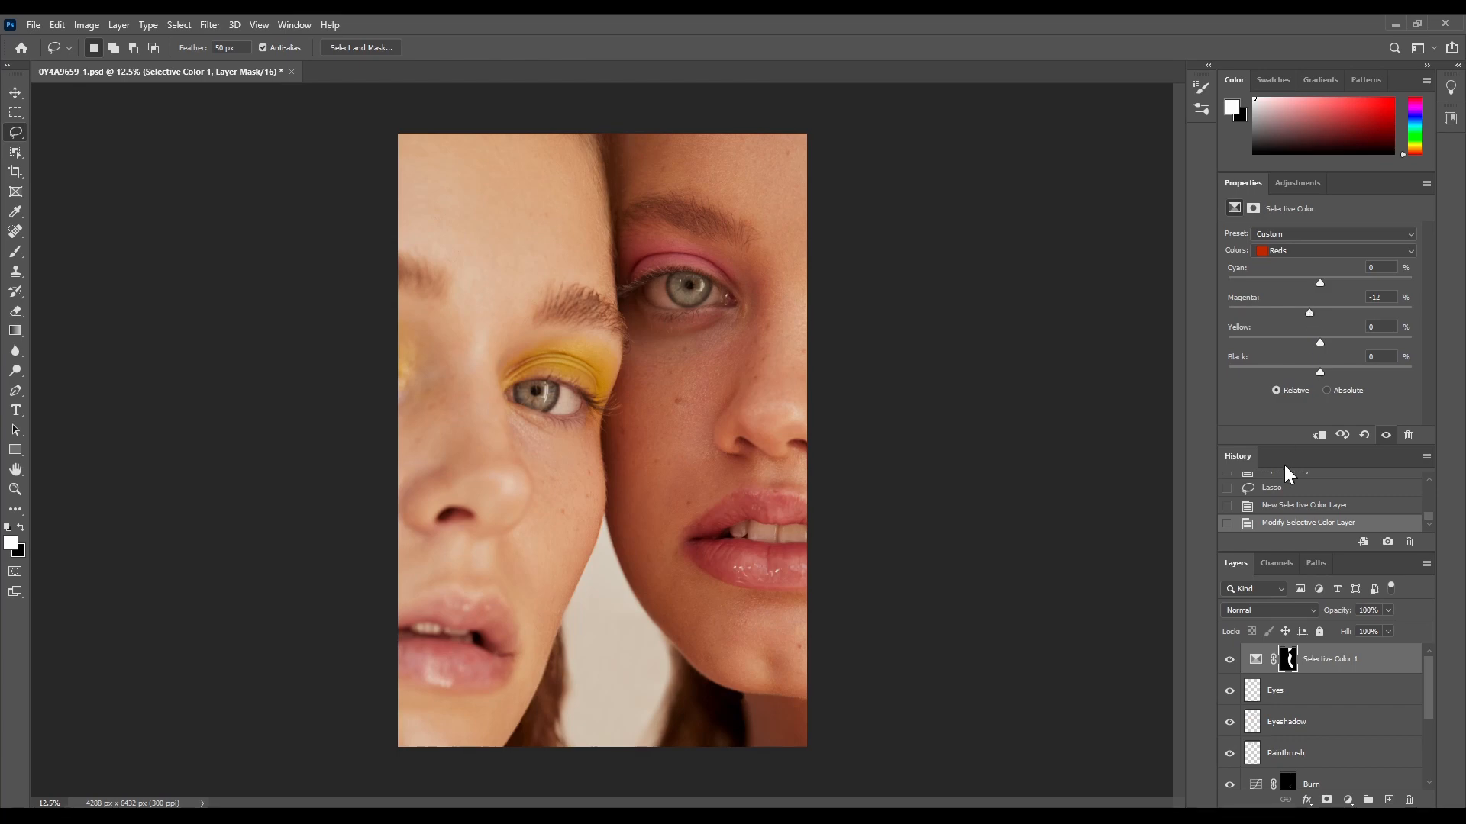
left_click(1228, 660)
left_click(1227, 660)
left_click(1228, 661)
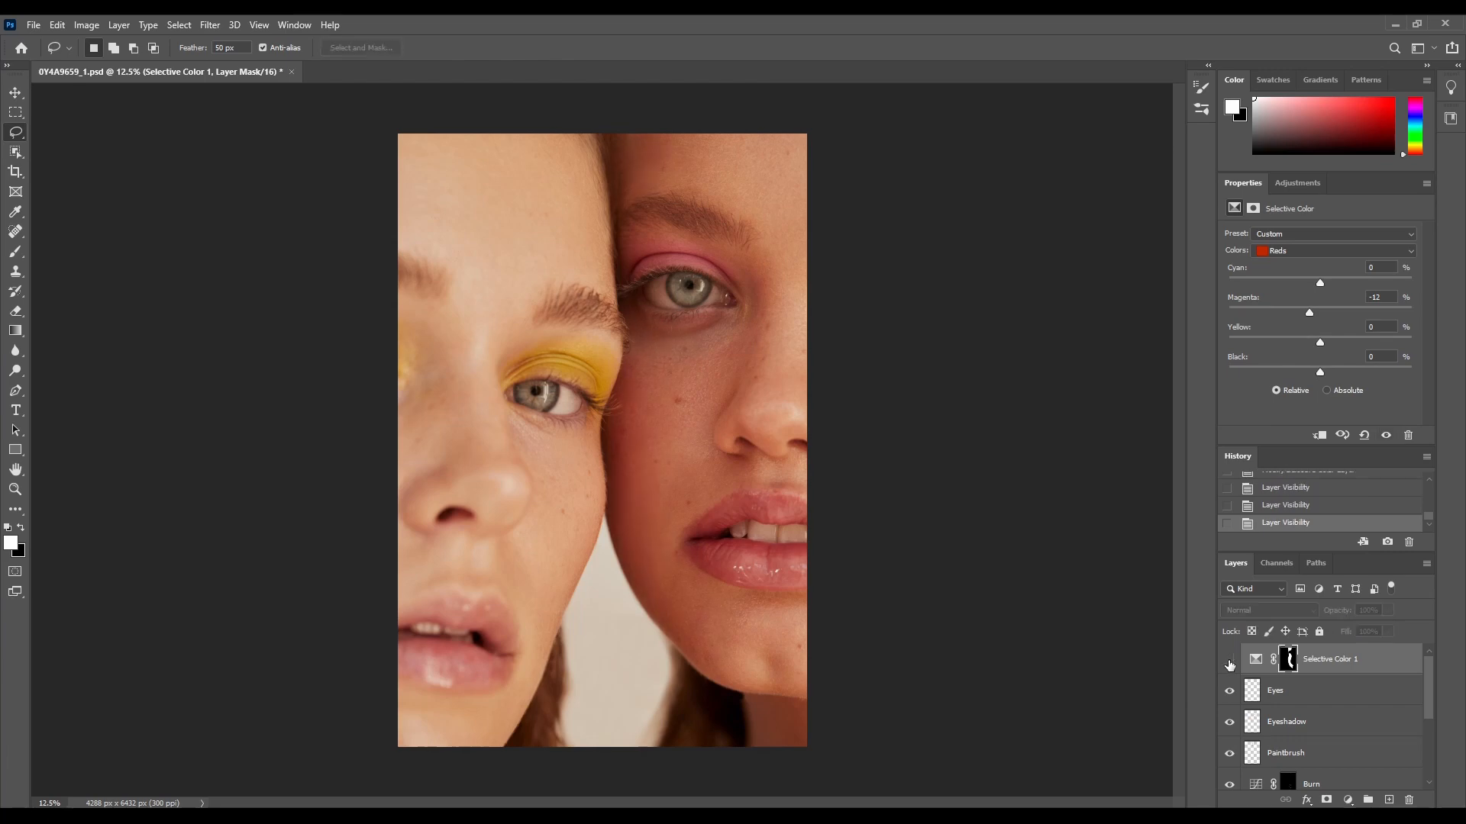
left_click(1228, 661)
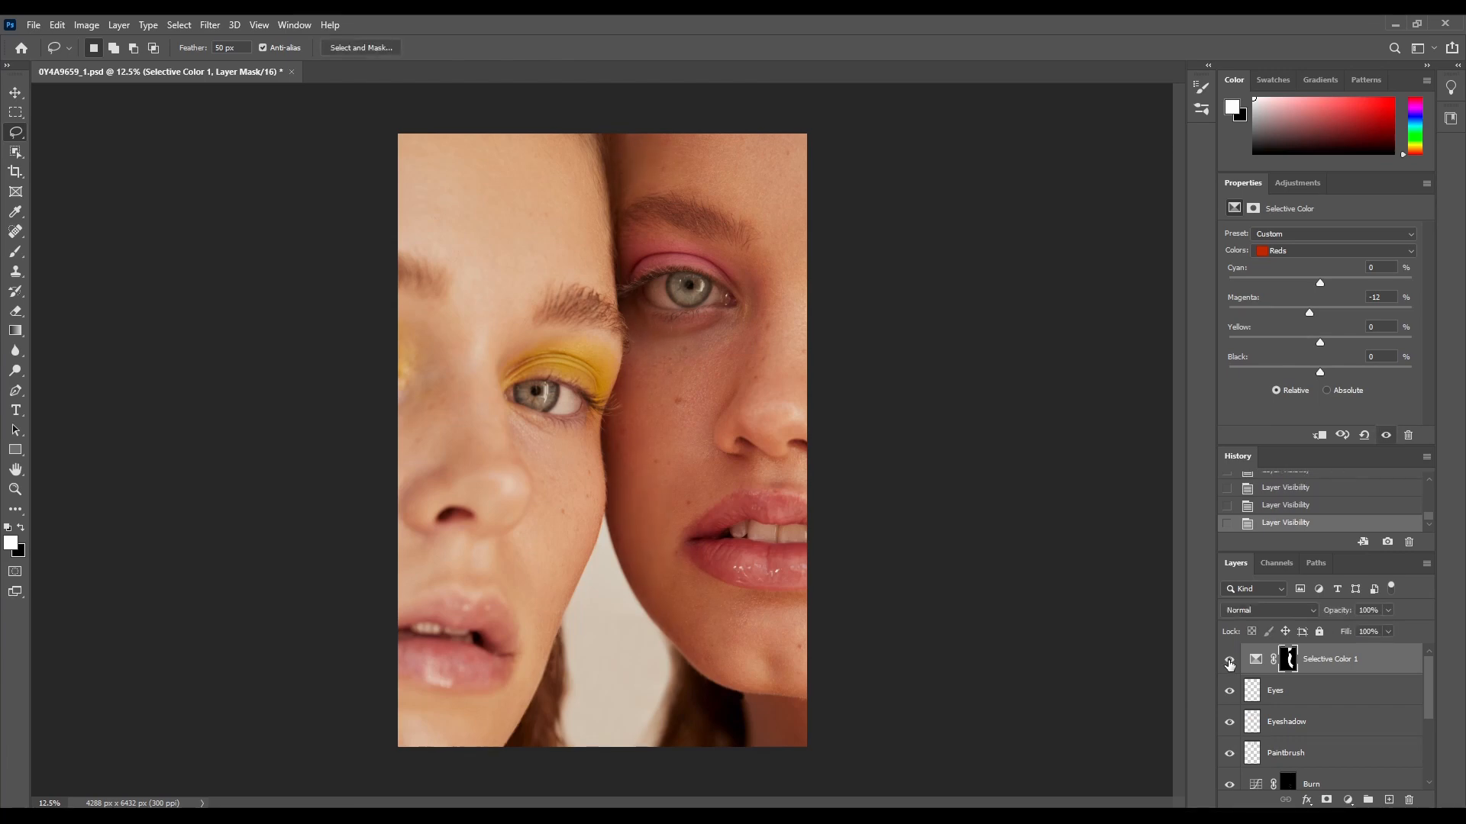
left_click(1229, 661)
left_click(1229, 661)
Step: Paint white at 1% flow on the Selective Color mask over the cheek and brow of the woman with pink eyeshadow
left_click(17, 254)
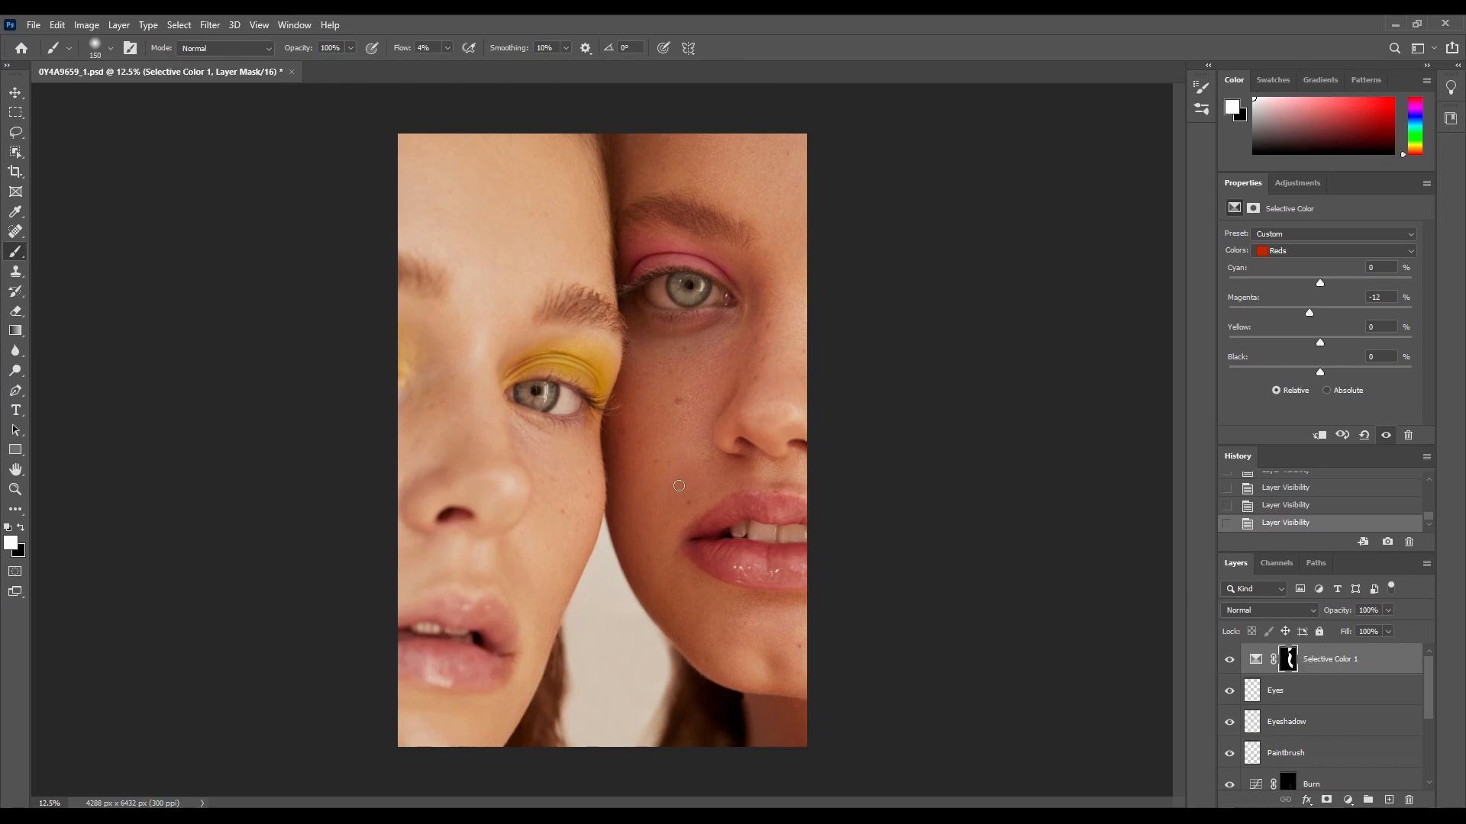
left_click(447, 48)
left_click_drag(457, 66, 412, 88)
left_click(673, 499)
left_click(690, 463)
left_click(682, 468)
left_click(699, 374)
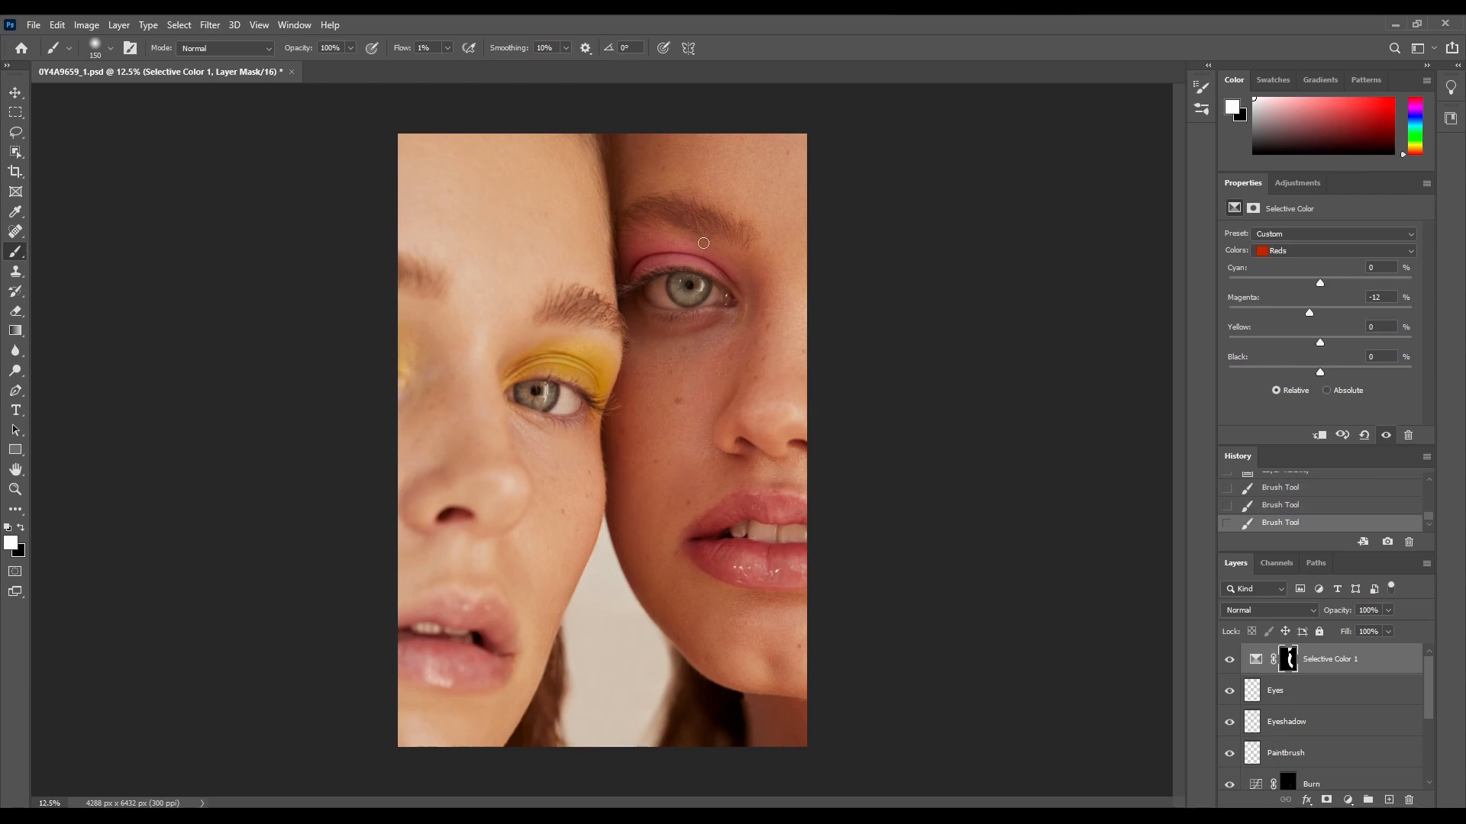
mouse_move(630, 221)
left_mouse_down()
mouse_move(671, 222)
mouse_move(658, 206)
mouse_move(717, 220)
left_mouse_up()
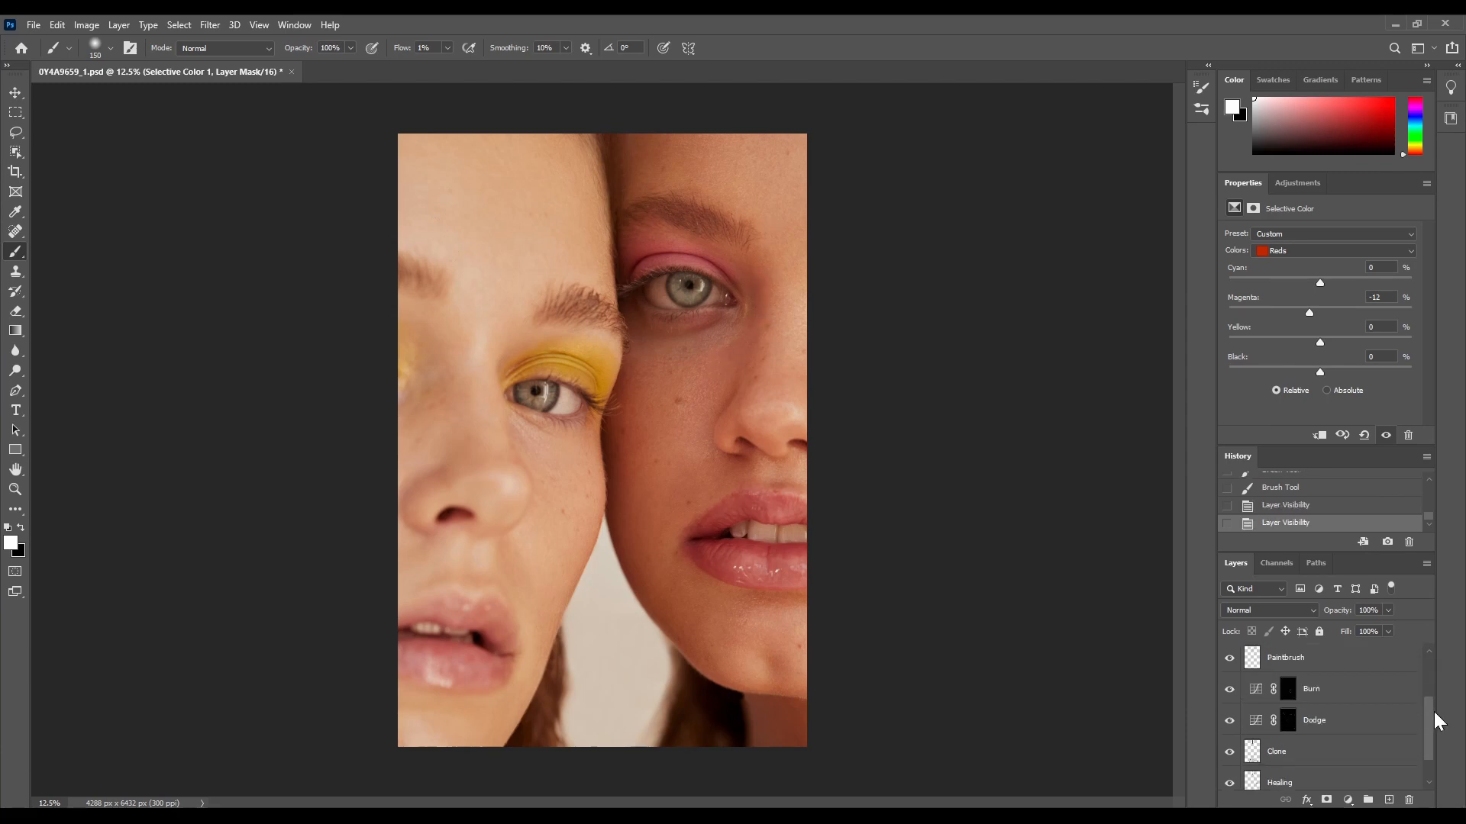
Step: Darken the upper lash lines of both women's visible eyes on the Burn layer's mask with a 50 px brush at 1% flow
left_click_drag(1430, 715, 1429, 714)
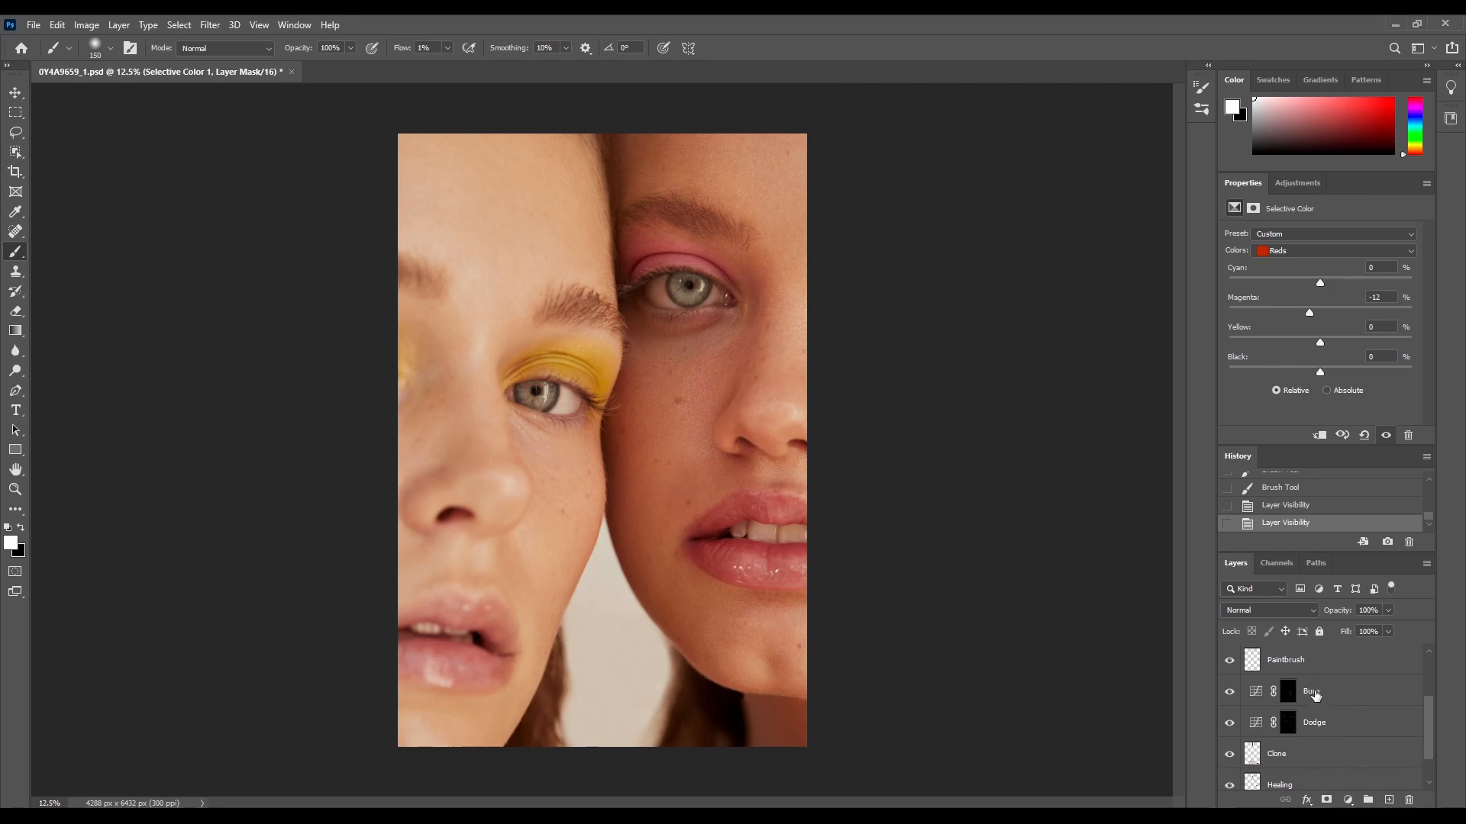
key("z")
left_click_drag(582, 328, 798, 252)
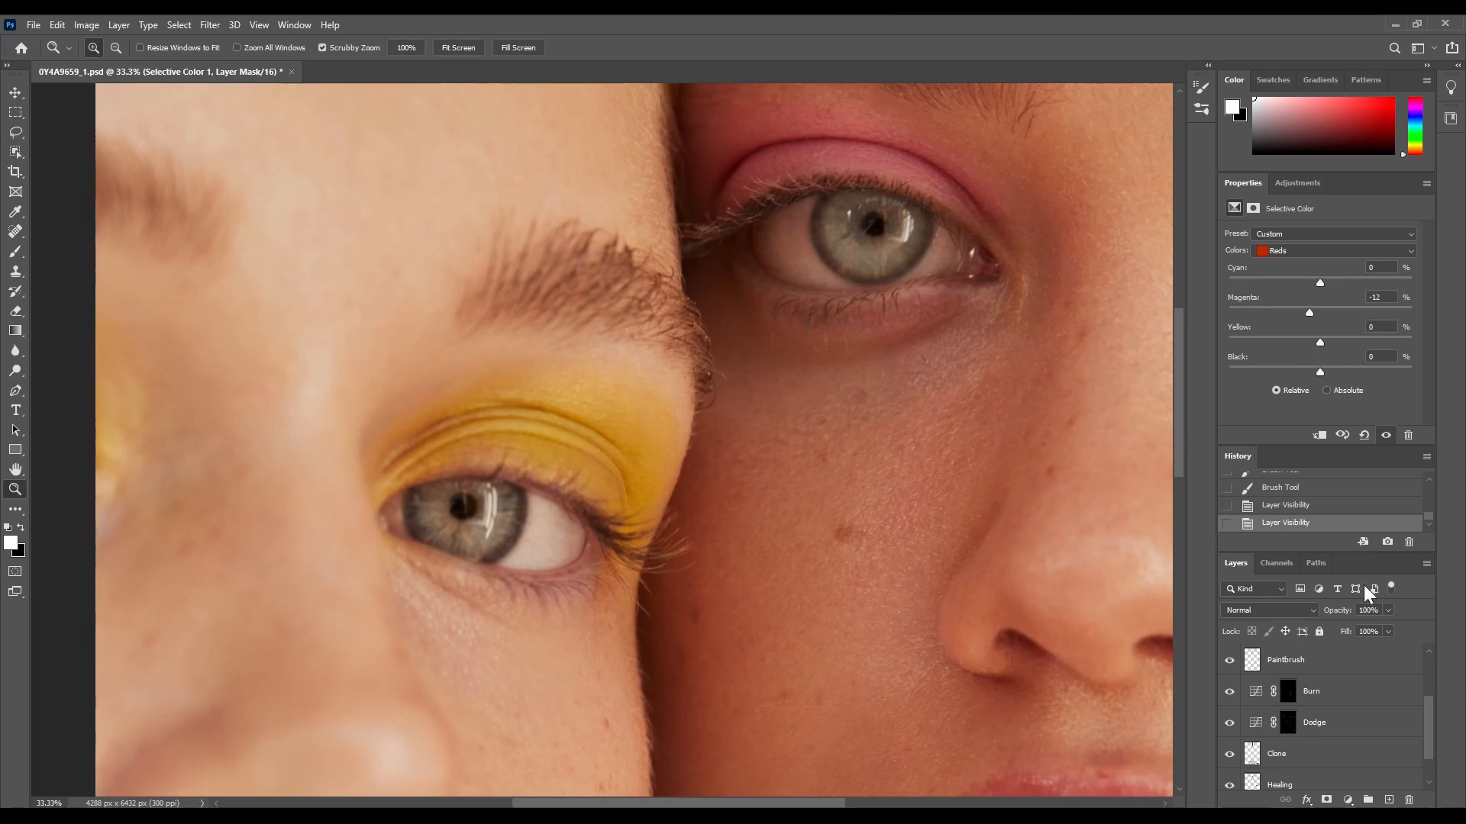
left_click(1341, 696)
key("b")
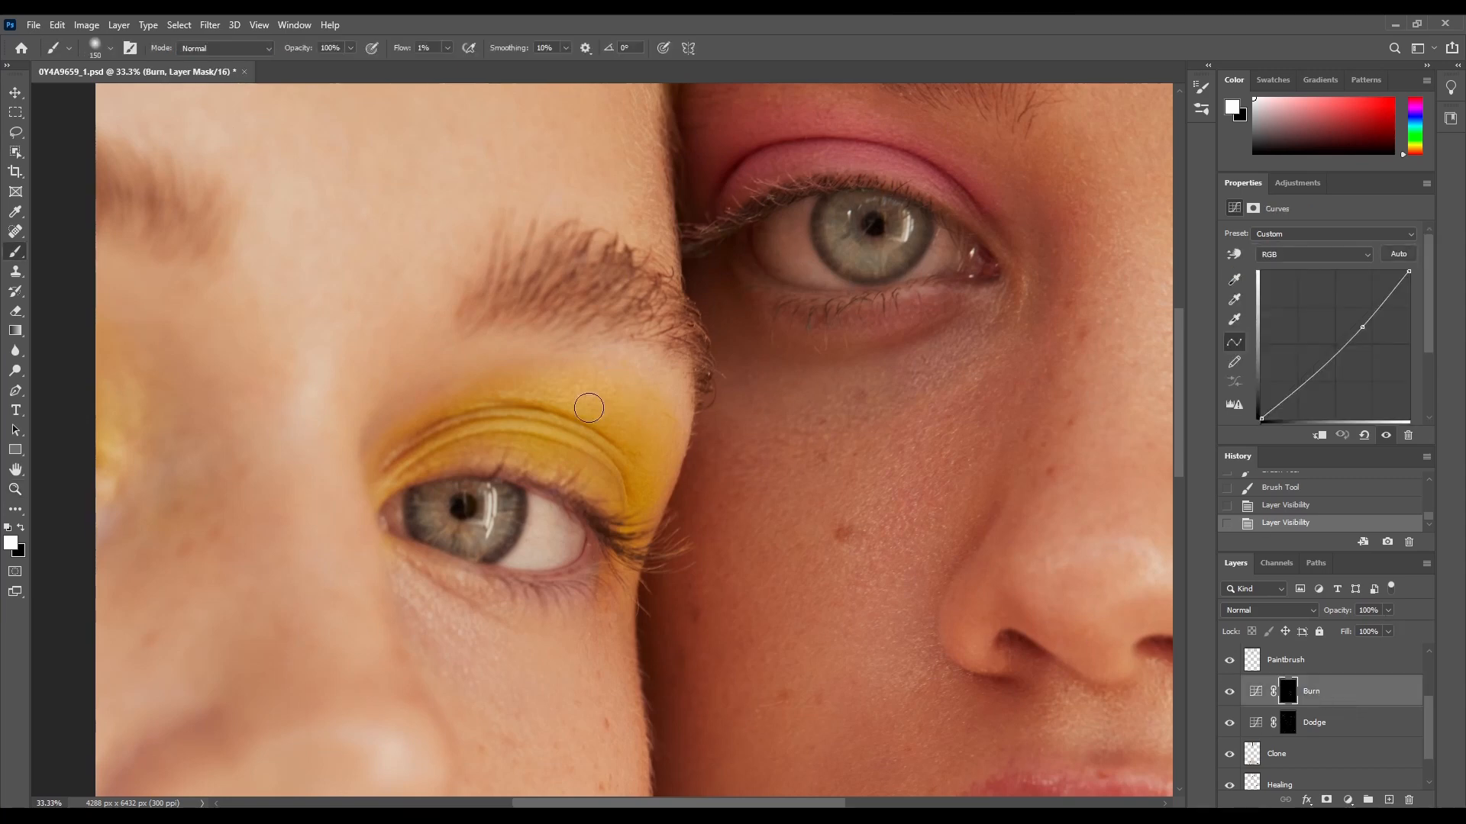
key("bracketleft")
left_click_drag(577, 512, 443, 477)
mouse_move(937, 212)
left_mouse_down()
mouse_move(887, 185)
mouse_move(761, 205)
mouse_move(853, 191)
mouse_move(851, 179)
mouse_move(925, 200)
mouse_move(827, 187)
mouse_move(750, 223)
left_mouse_up()
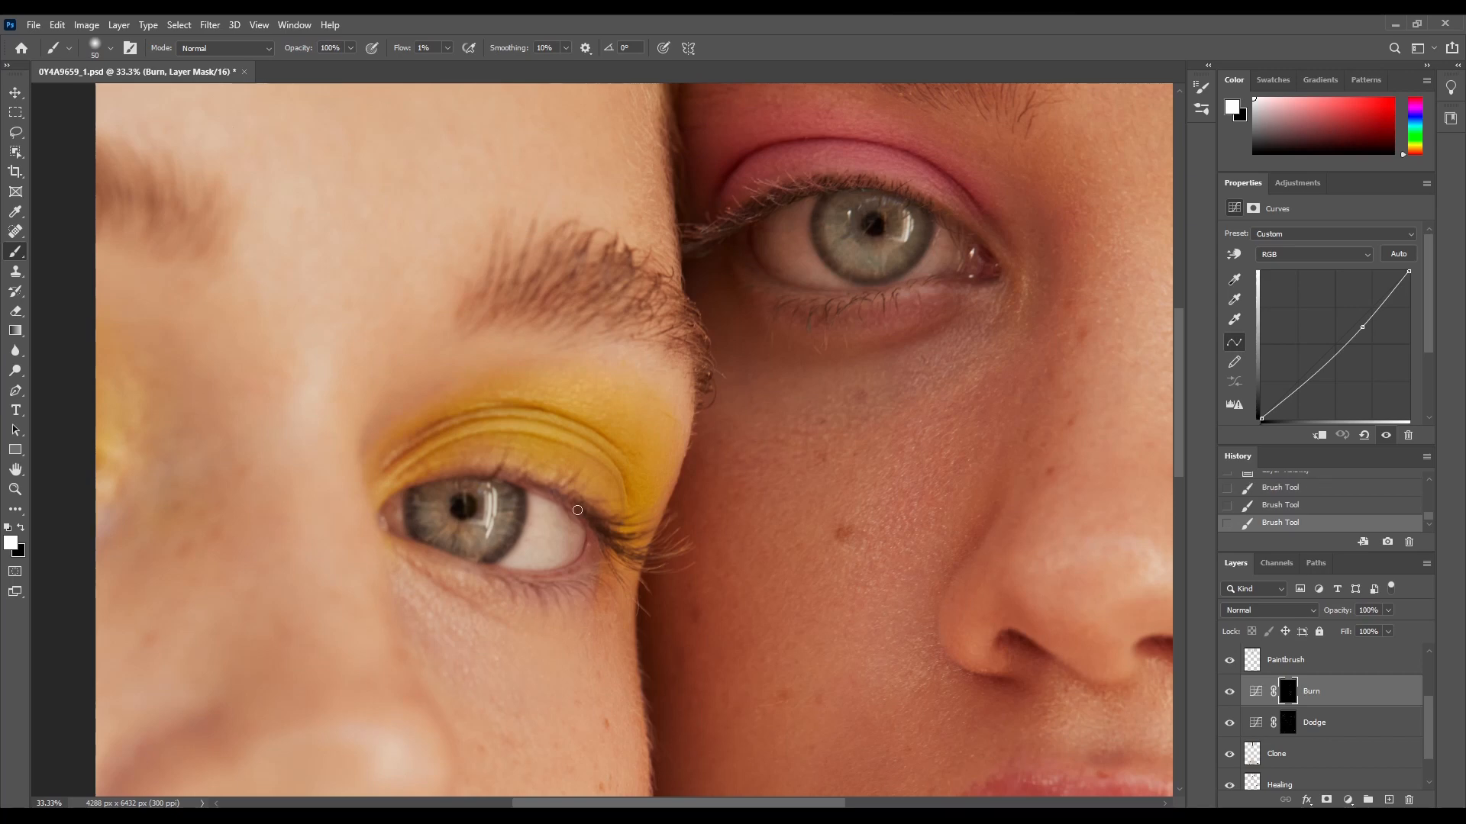
key("ctrl+minus")
key("ctrl+minus")
key("ctrl+minus")
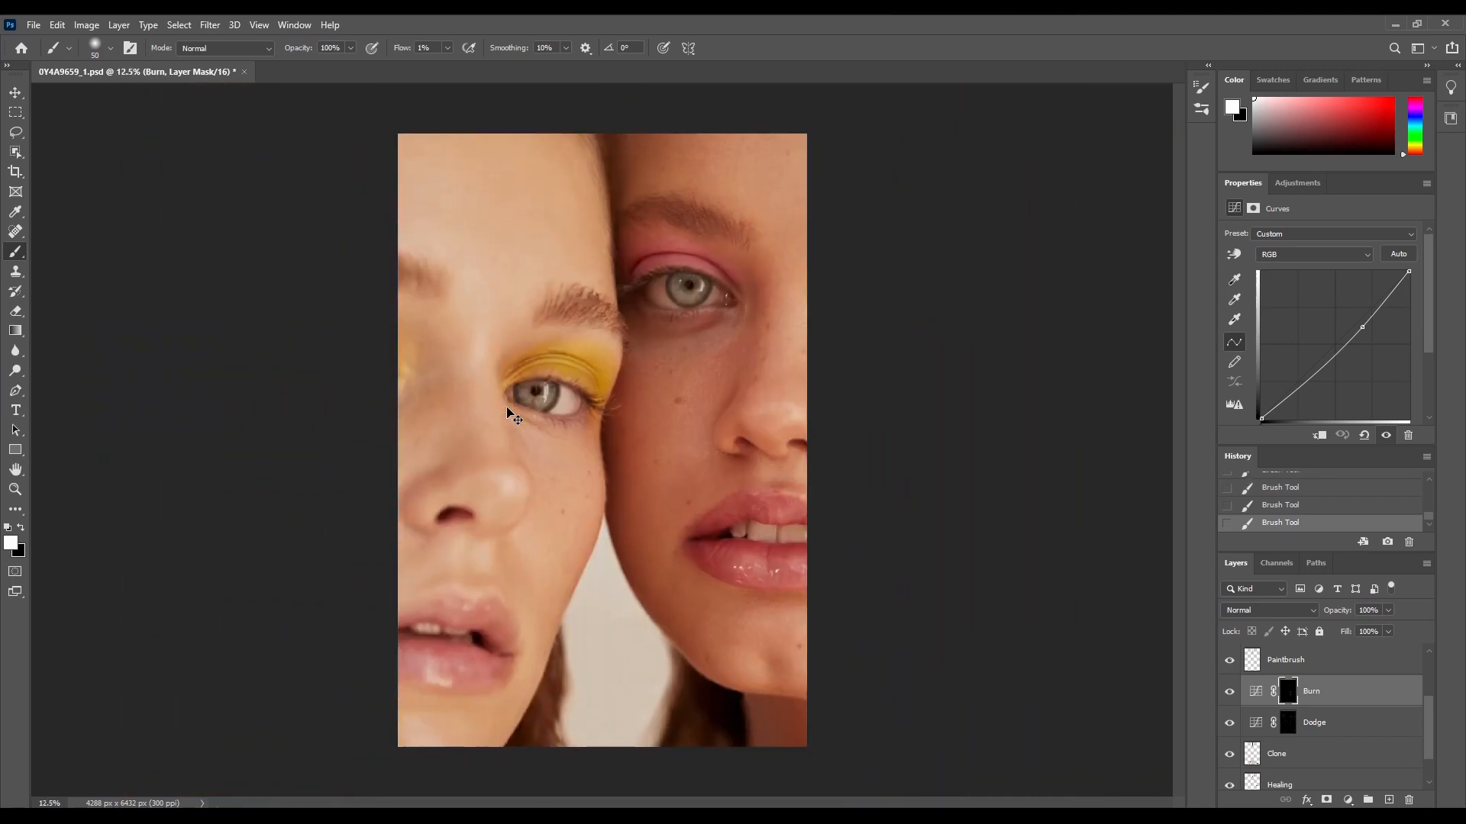
Step: Adjust the brush size on the Dodge layer's mask, and switch to the Burn layer's mask with the brush at 70 px
left_click(1317, 723)
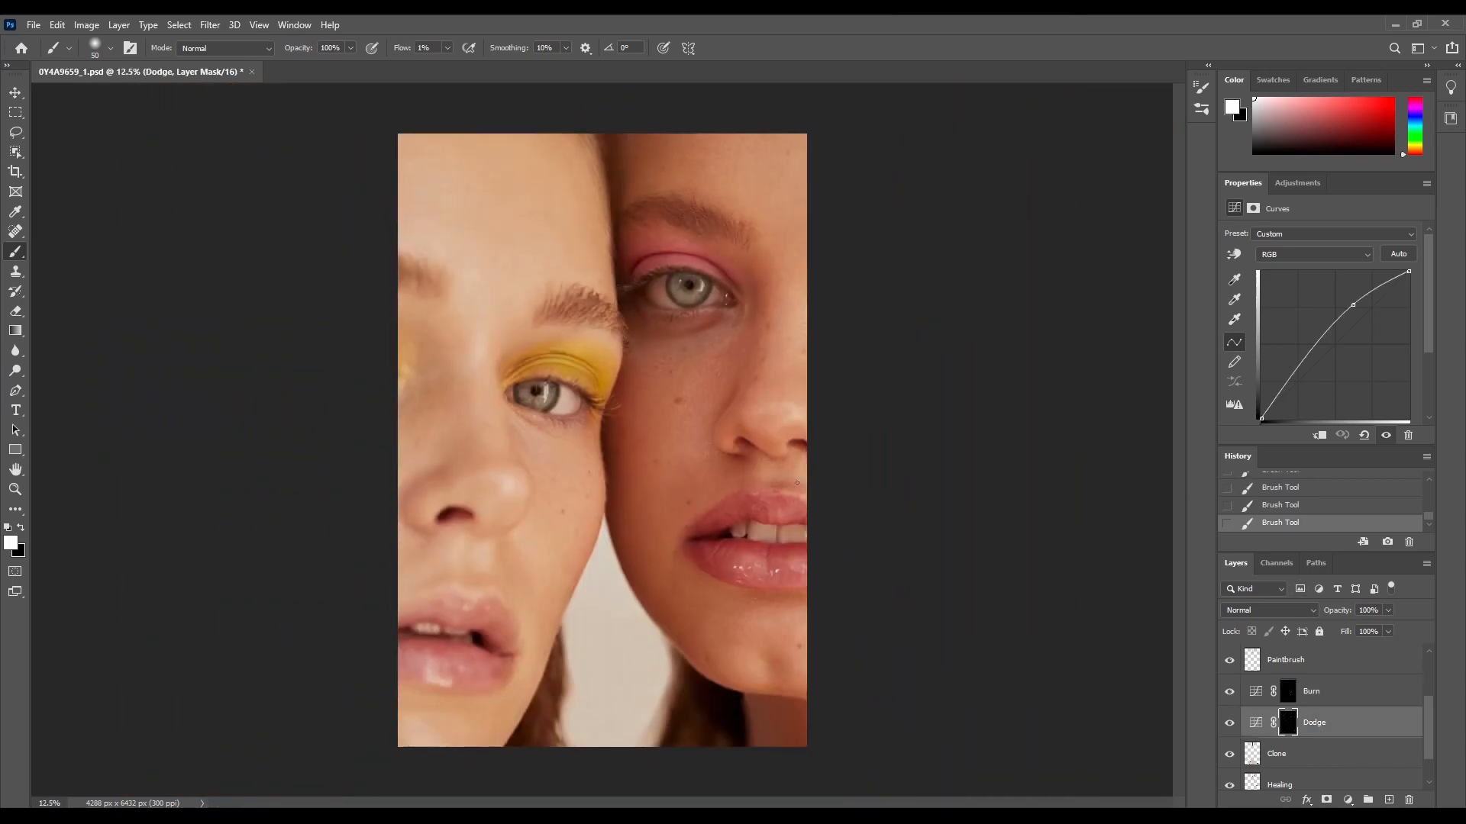
key("bracketright")
key("bracketright")
key("bracketright")
key("bracketleft")
key("bracketleft")
key("bracketleft")
key("bracketleft")
key("alt+bracketright")
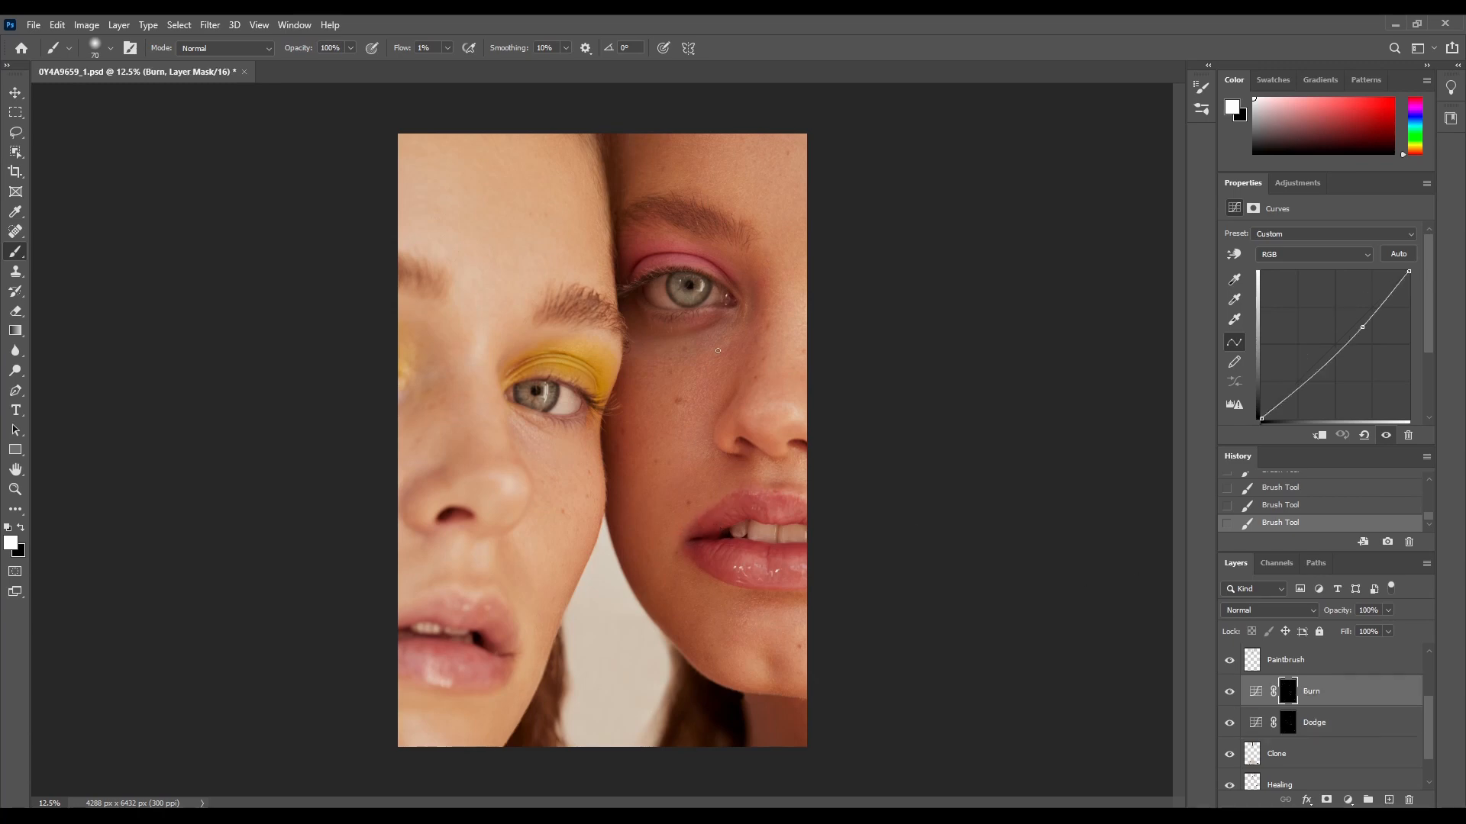